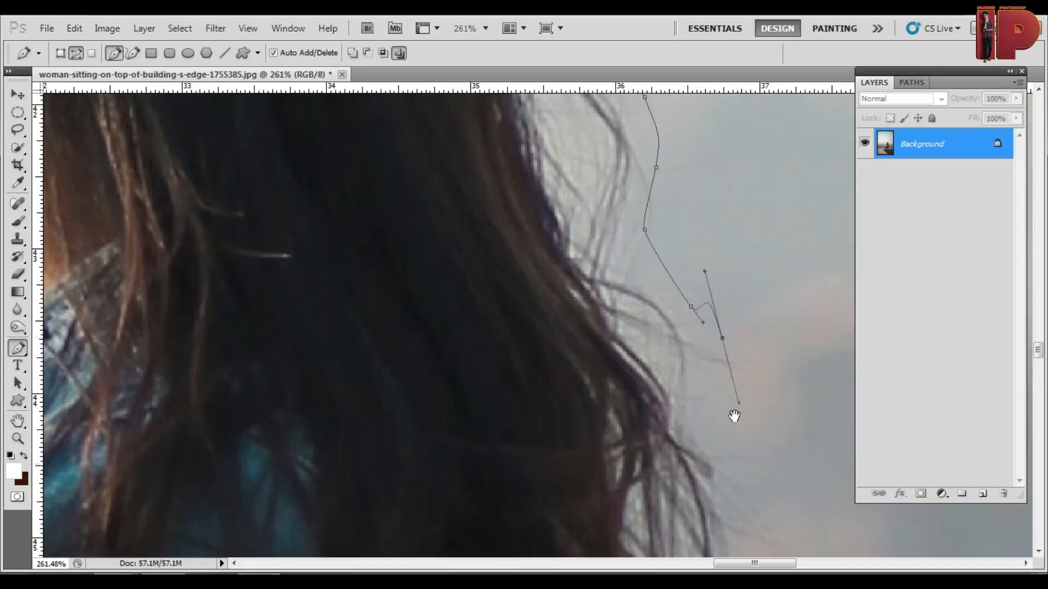
Continue the pen path down the outer edge of the hair and around the backpack's top handle.
drag(602, 309, 671, 315)
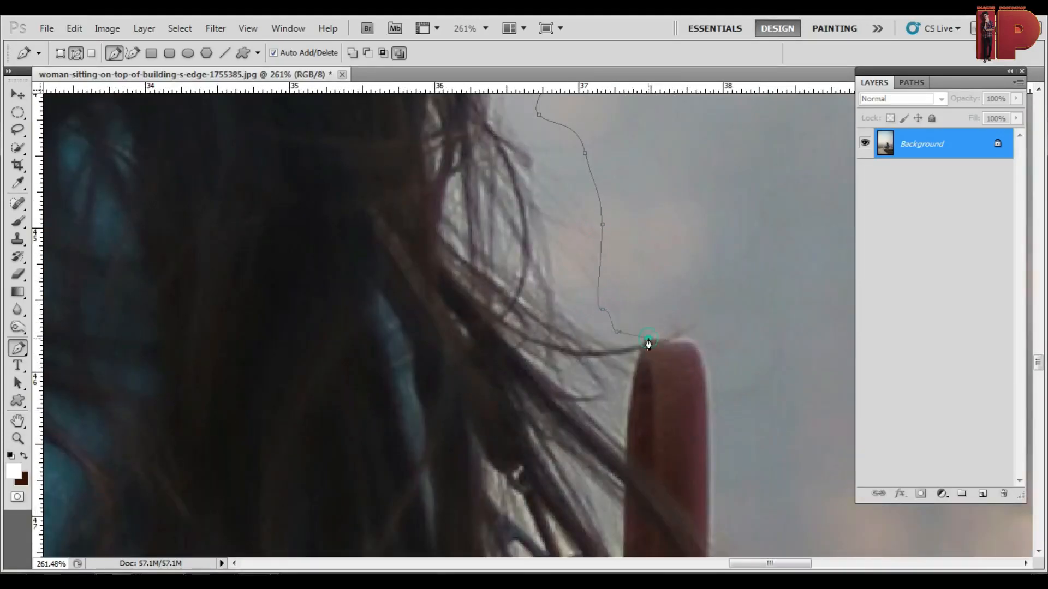
drag(703, 354, 662, 228)
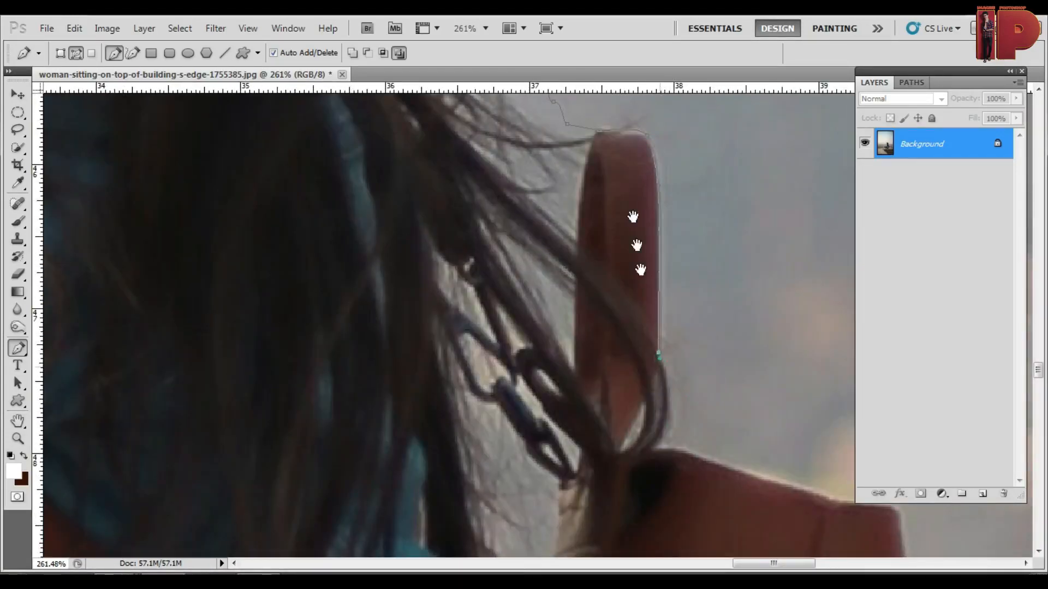
drag(658, 357, 631, 215)
drag(626, 308, 635, 305)
drag(637, 303, 611, 298)
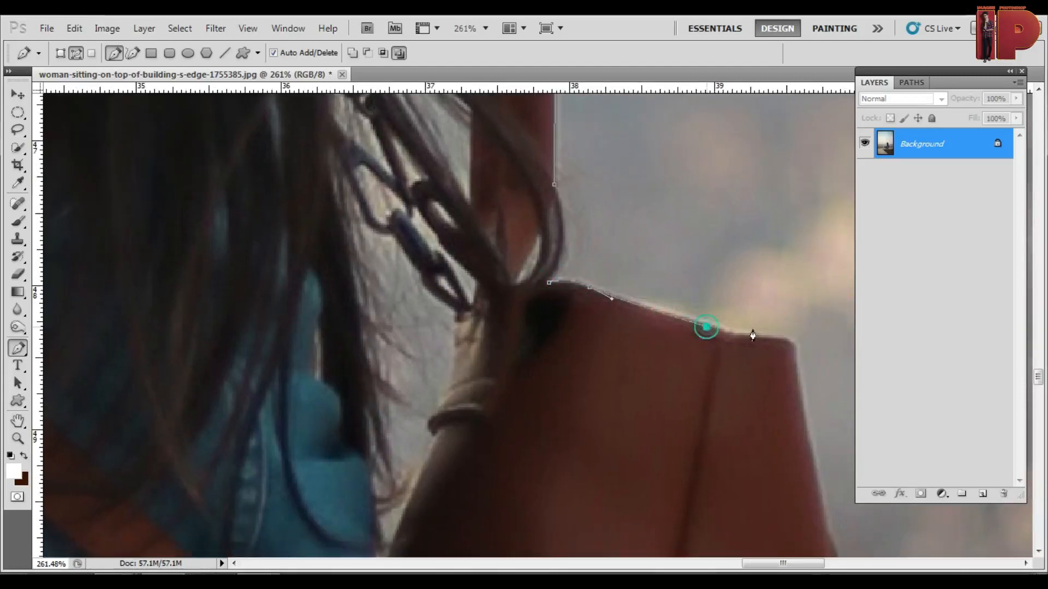
Trace the pen path around the backpack's top outer corner and down its side seam.
drag(797, 364, 682, 227)
click(716, 433)
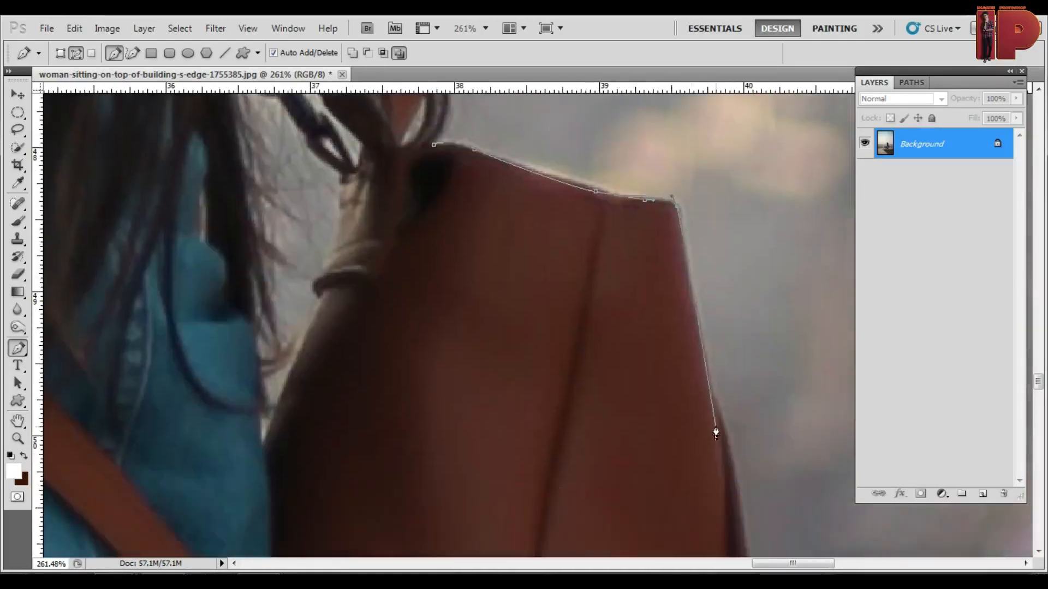
click(741, 498)
drag(739, 497, 704, 220)
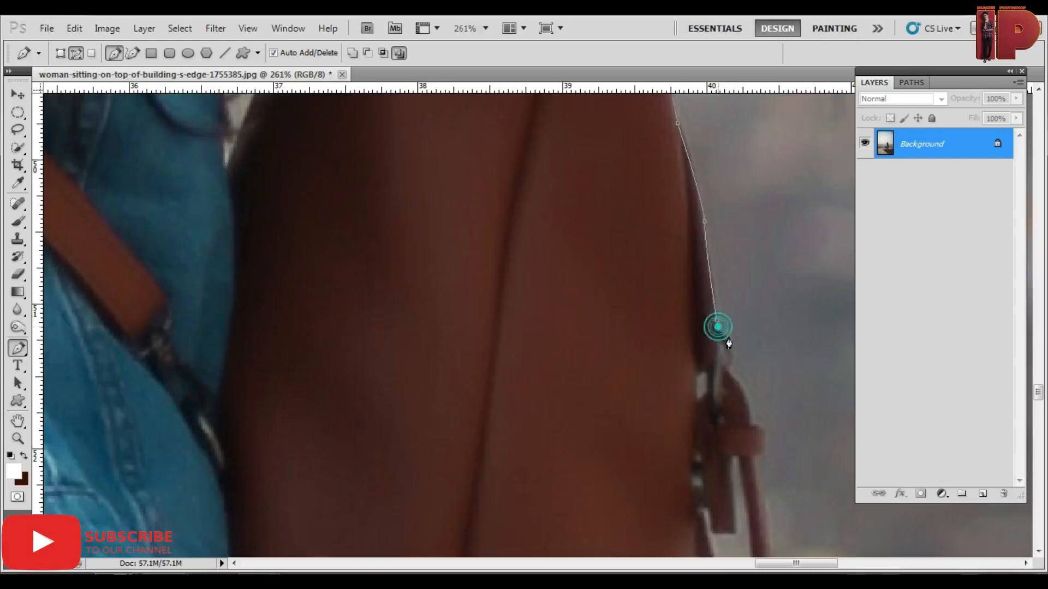
Trace the pen path around the buckle and hanging straps on the backpack's side.
click(728, 373)
drag(741, 404, 679, 262)
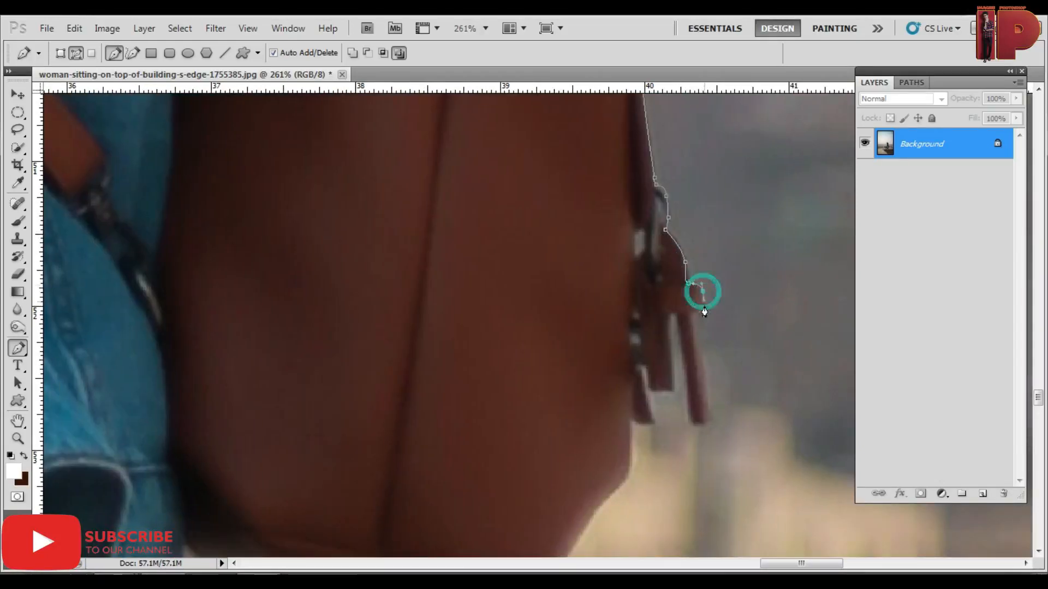
drag(706, 431, 710, 350)
click(693, 345)
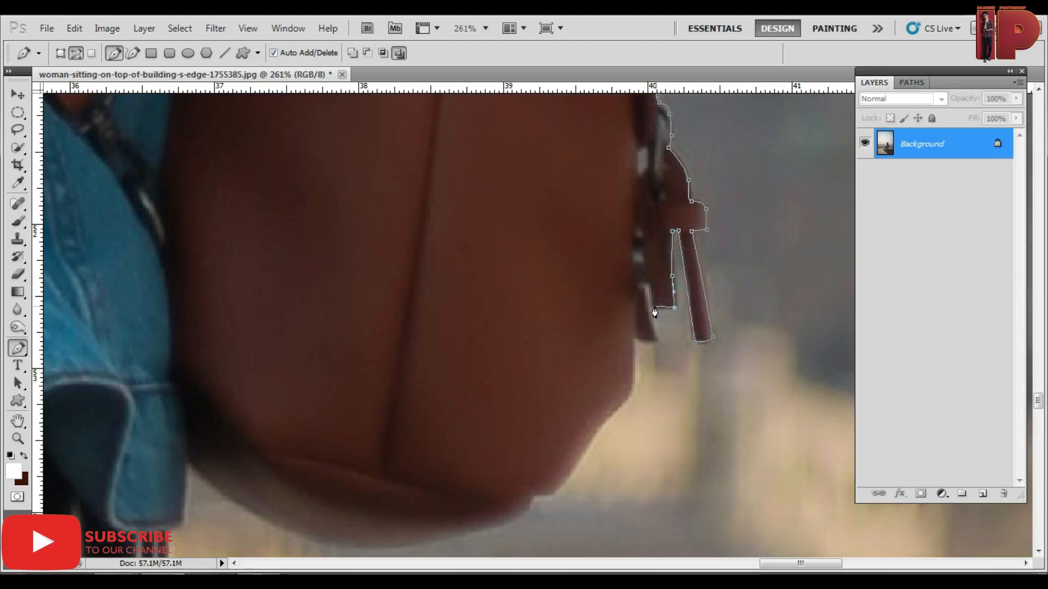
click(631, 338)
Trace the pen path along the backpack's lower side and curved underside towards the jacket hem.
drag(632, 384, 630, 399)
drag(602, 442, 705, 296)
drag(480, 377, 400, 378)
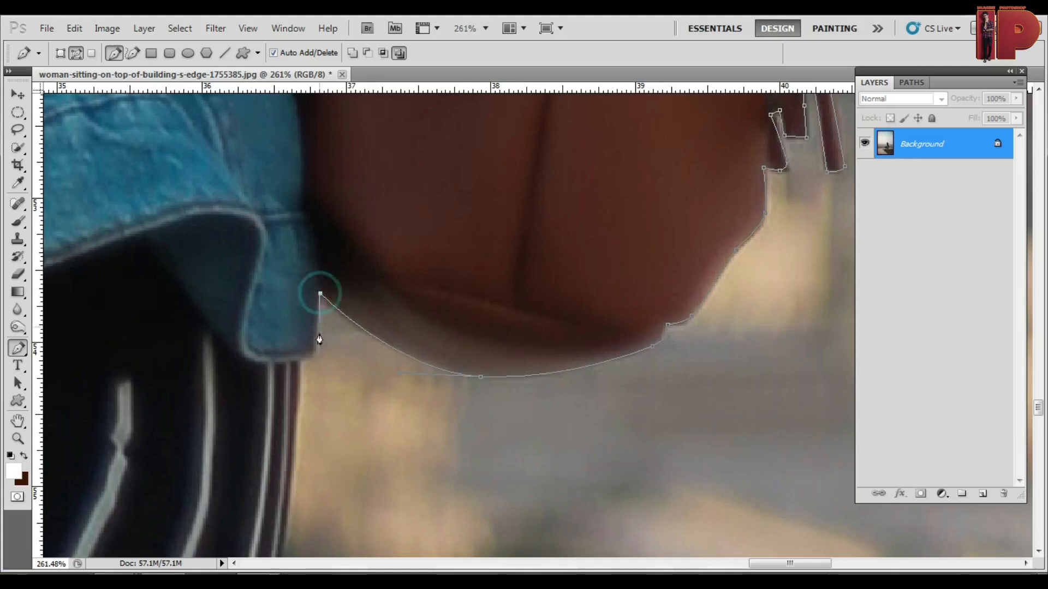
Trace the pen path from the jacket hem around the back and underside of the striped skirt to the shoe sole.
click(298, 360)
drag(316, 461, 388, 336)
drag(347, 477, 429, 250)
drag(418, 324, 378, 358)
drag(360, 365, 679, 331)
click(127, 357)
drag(128, 366, 518, 323)
click(442, 304)
Trace the pen path along the lower edge of the upturned shoe sole.
drag(366, 330, 319, 339)
drag(314, 346, 690, 272)
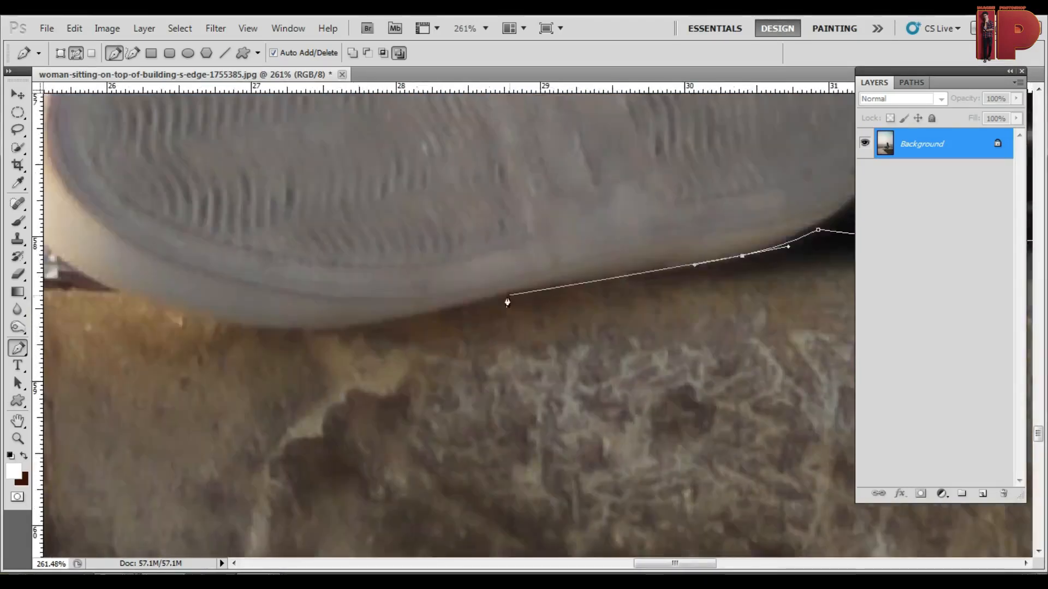
drag(200, 321, 135, 305)
drag(52, 255, 327, 299)
scroll(327, 298, down, 3)
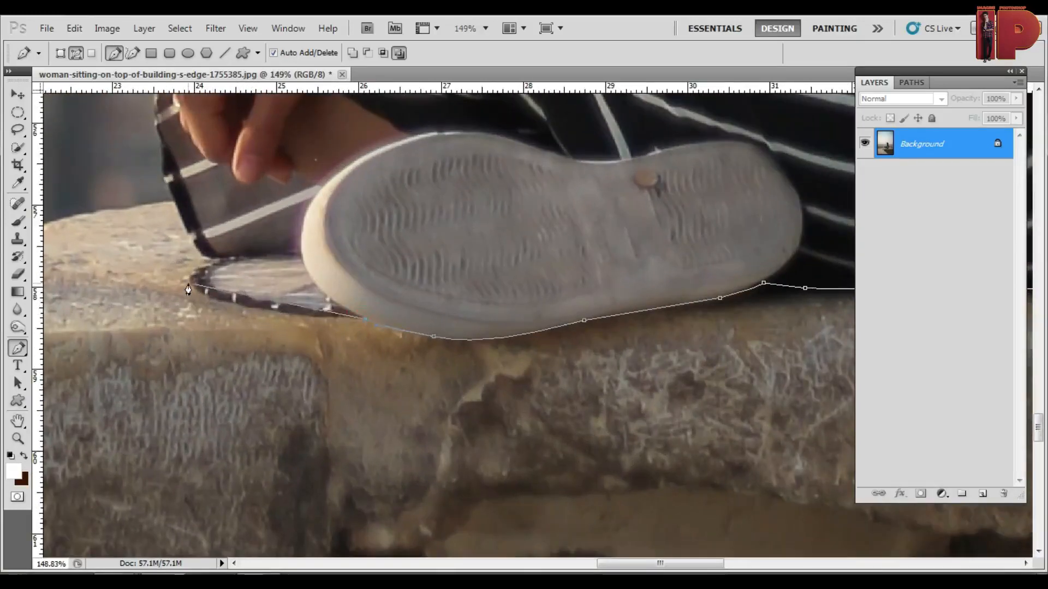
Trace the pen path around the skirt's hanging hem and up its front edge to the bare leg.
scroll(192, 244, up, 3)
click(227, 147)
drag(227, 147, 392, 463)
click(283, 296)
click(276, 258)
click(265, 216)
click(296, 316)
drag(297, 317, 591, 131)
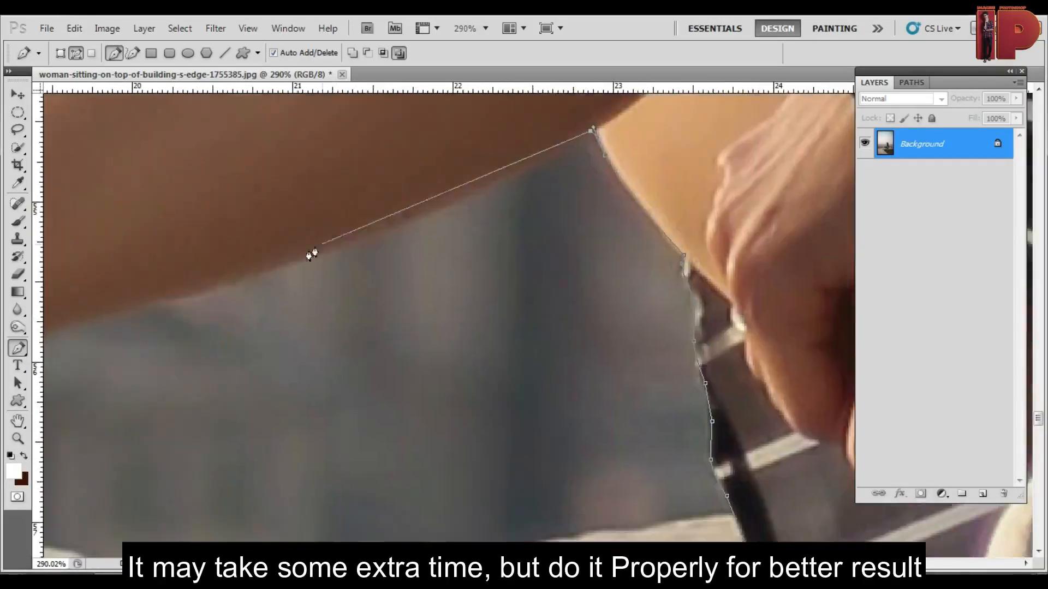
Trace the pen path along the underside of the outstretched leg to the back of the front shoe.
alt+click(296, 261)
drag(296, 261, 583, 212)
click(159, 359)
drag(160, 359, 315, 289)
click(332, 310)
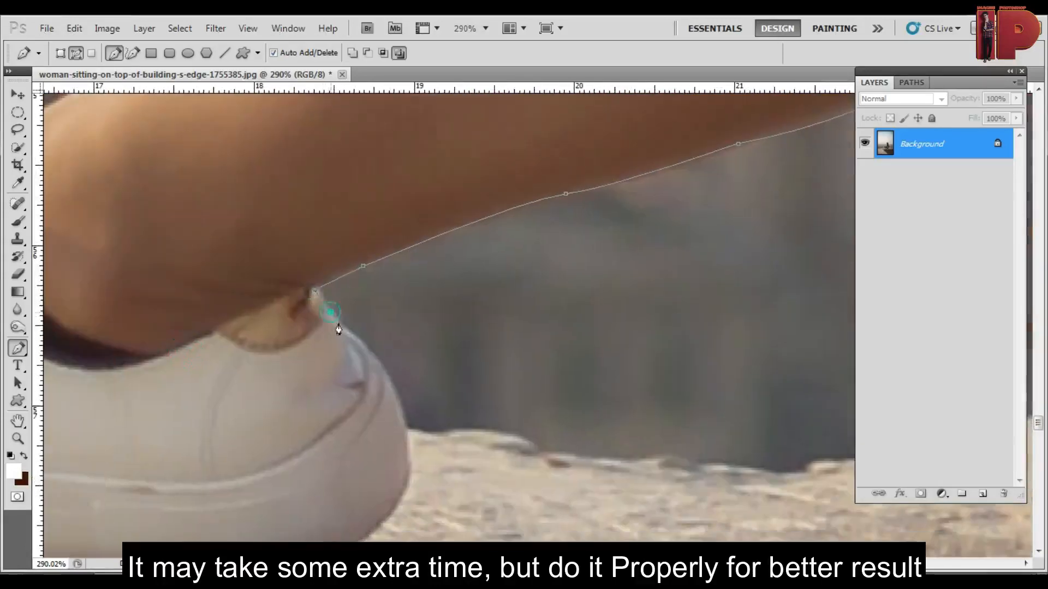
Trace the pen path around the front shoe's heel, along its sole and around its toe.
drag(353, 327, 359, 332)
drag(386, 366, 410, 398)
drag(410, 398, 503, 265)
drag(443, 416, 418, 428)
drag(417, 429, 656, 351)
drag(464, 358, 692, 362)
click(318, 358)
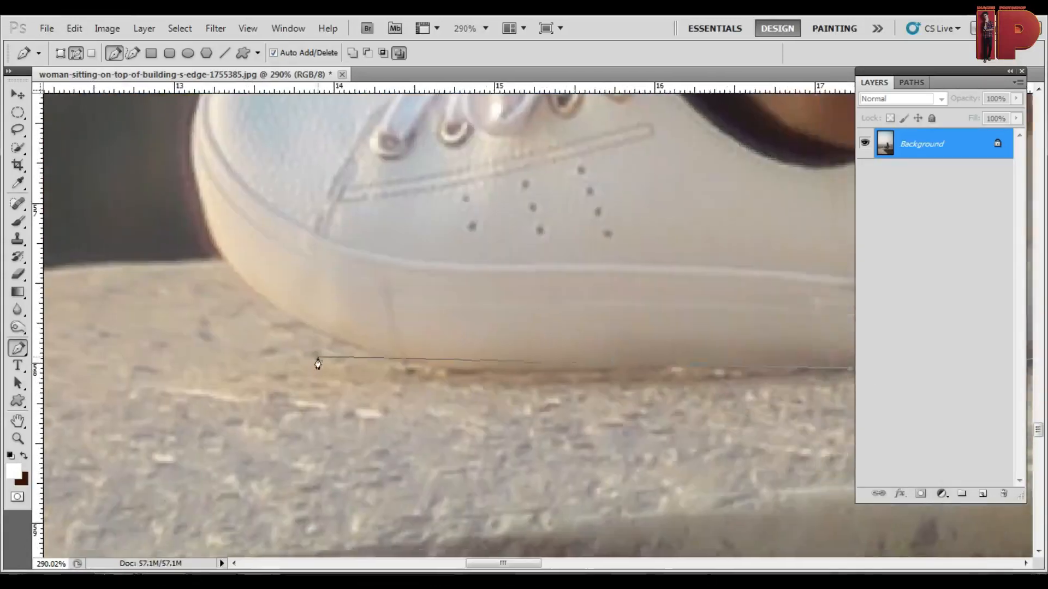
click(207, 229)
scroll(175, 299, up, 3)
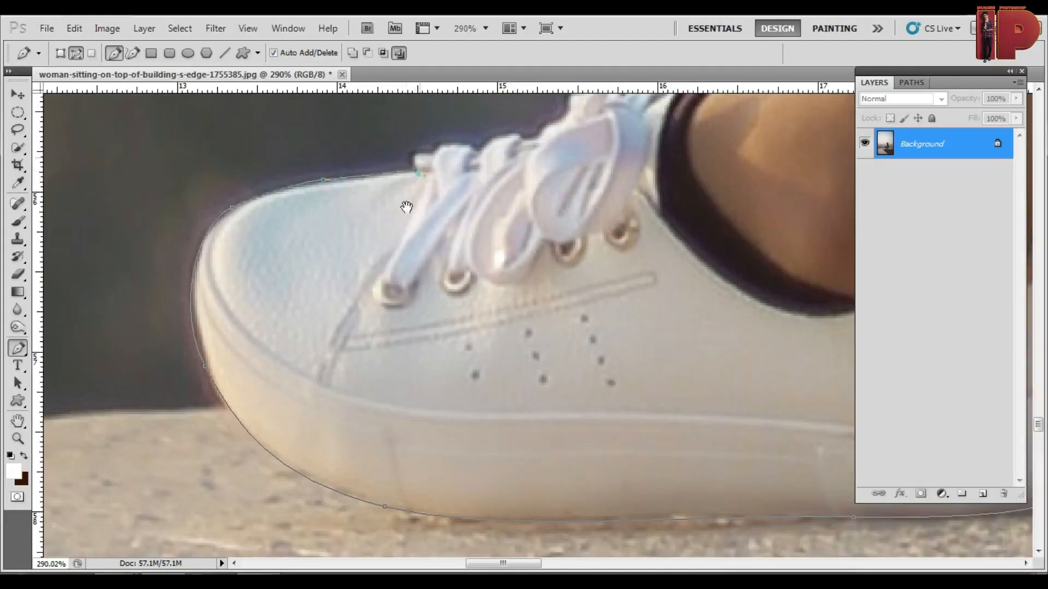
Trace the pen path around the bumps of the front shoe's laces.
drag(407, 207, 368, 271)
click(377, 218)
click(397, 217)
drag(459, 191, 437, 240)
click(464, 248)
click(474, 248)
click(487, 238)
click(510, 223)
click(512, 206)
drag(528, 201, 545, 179)
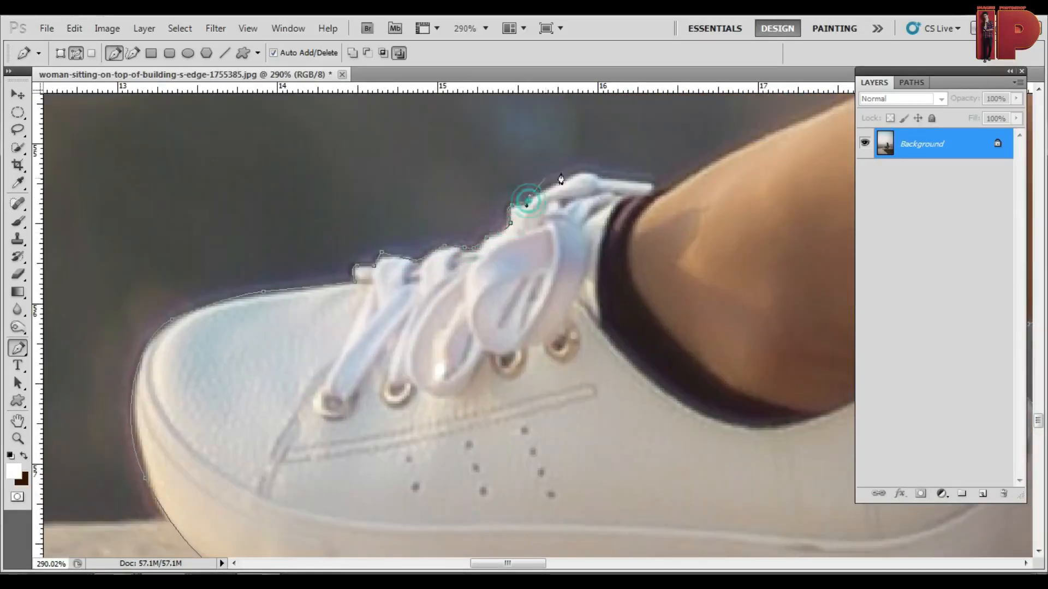
Trace the pen path from the shoe's tongue along the top of the shin up to the hand.
drag(675, 186, 486, 295)
click(470, 304)
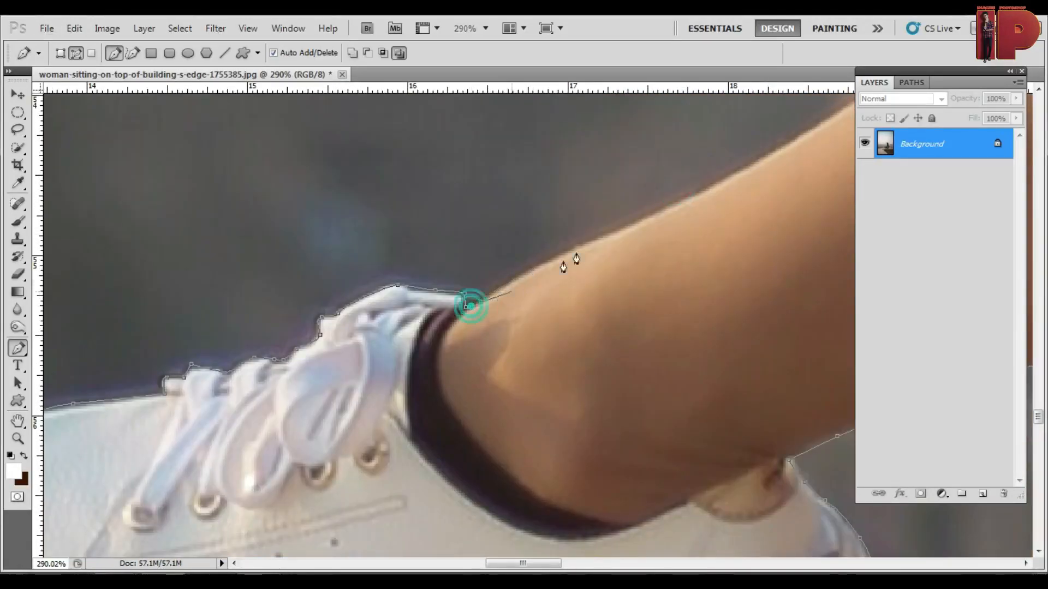
drag(593, 239, 640, 223)
drag(647, 220, 406, 320)
drag(689, 150, 689, 149)
drag(704, 141, 314, 447)
click(511, 268)
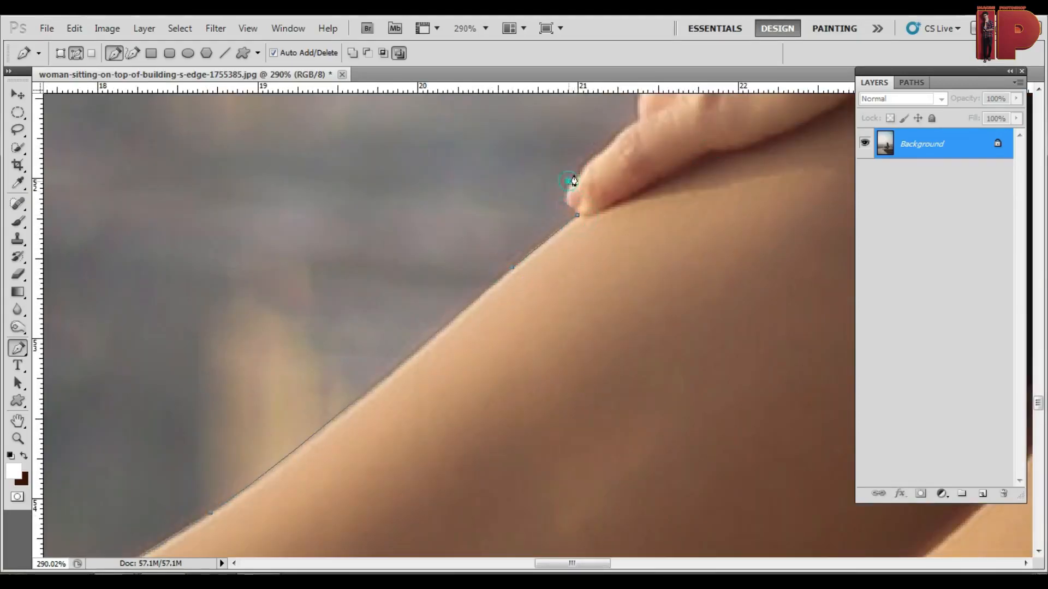
Trace the pen path around the hand resting on the knee and the skirt edge above the forearm.
drag(641, 93, 462, 483)
drag(518, 296, 604, 263)
drag(685, 225, 422, 279)
click(509, 253)
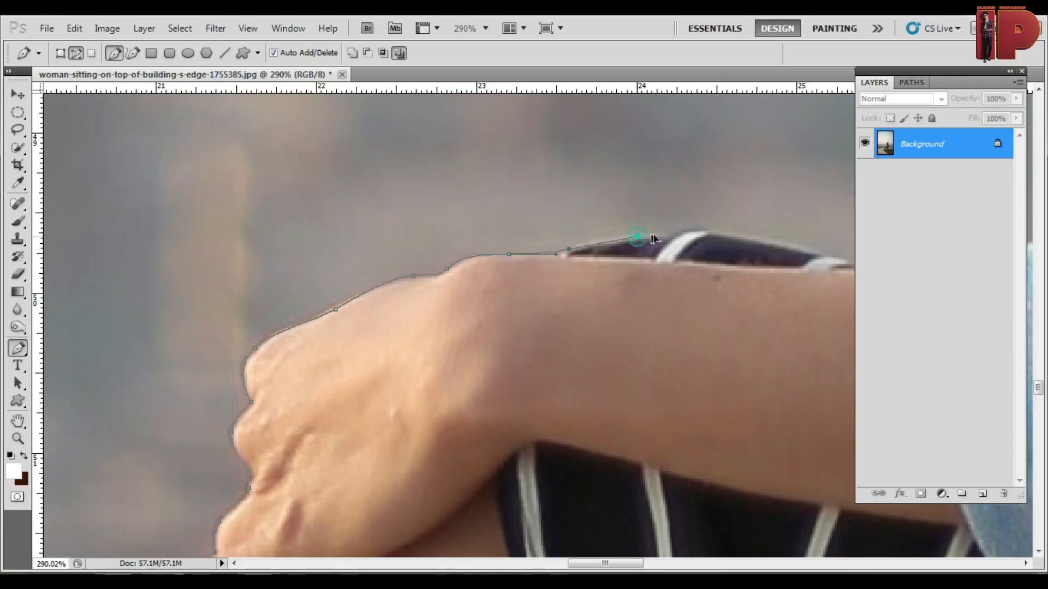
drag(689, 232, 702, 233)
drag(720, 232, 732, 234)
drag(791, 249, 438, 248)
click(463, 258)
Trace the pen path along the upper edge of the denim jacket's folded cuff.
drag(676, 243, 702, 239)
drag(706, 227, 555, 244)
click(582, 251)
drag(615, 263, 653, 234)
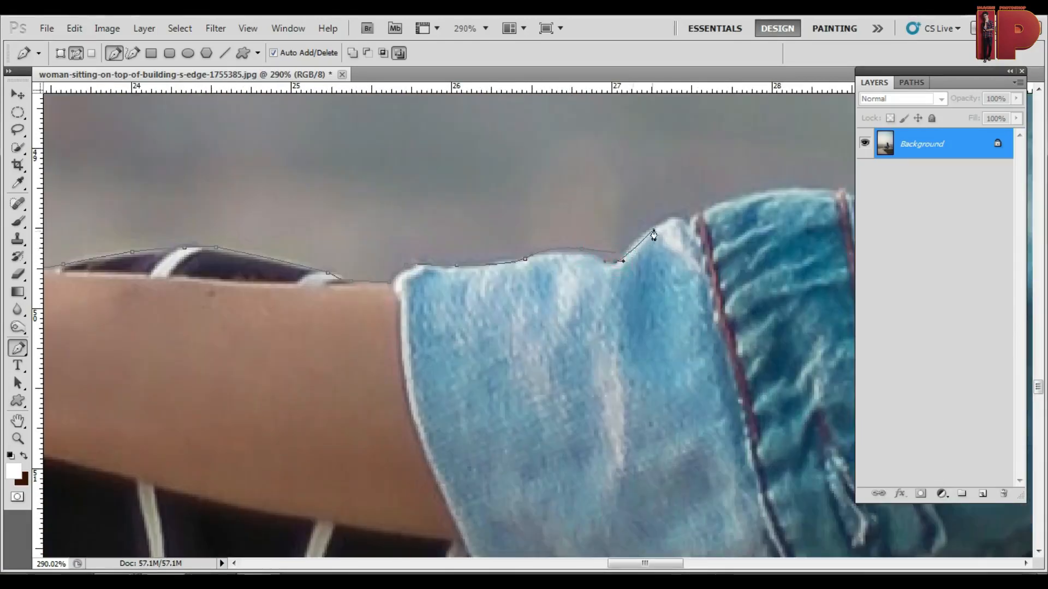
click(675, 220)
drag(703, 207, 593, 230)
drag(619, 227, 673, 217)
drag(759, 225, 437, 233)
Trace the pen path along the jacket sleeve's folds from the cuff up to the upper arm.
click(459, 234)
drag(473, 170, 476, 277)
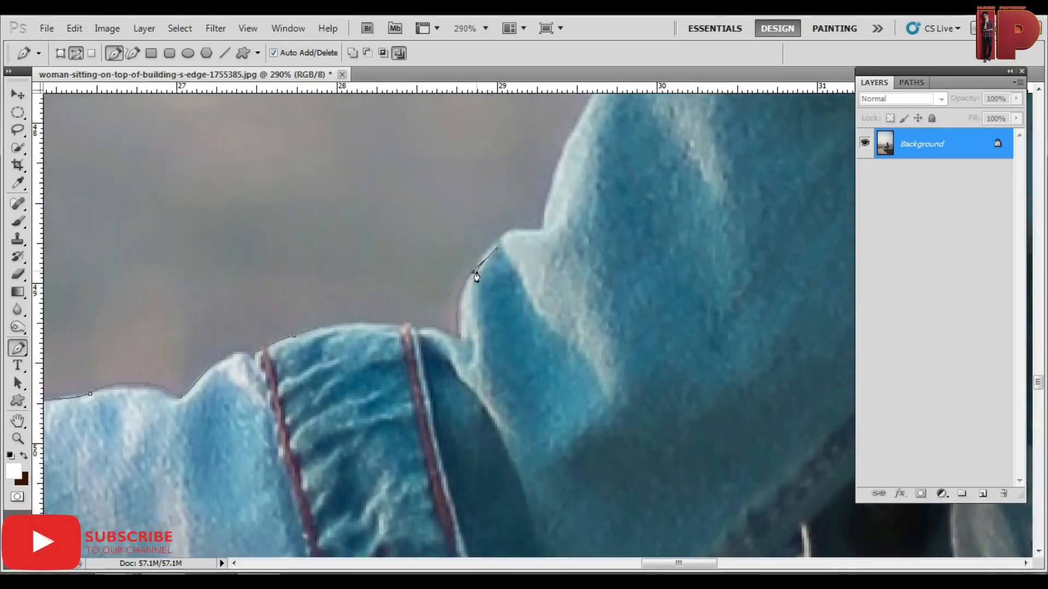
drag(565, 174, 547, 239)
drag(552, 200, 572, 157)
drag(591, 131, 519, 280)
click(532, 267)
click(538, 261)
drag(544, 219, 544, 333)
Trace the pen path up the open front edge and collar of the denim jacket.
click(552, 225)
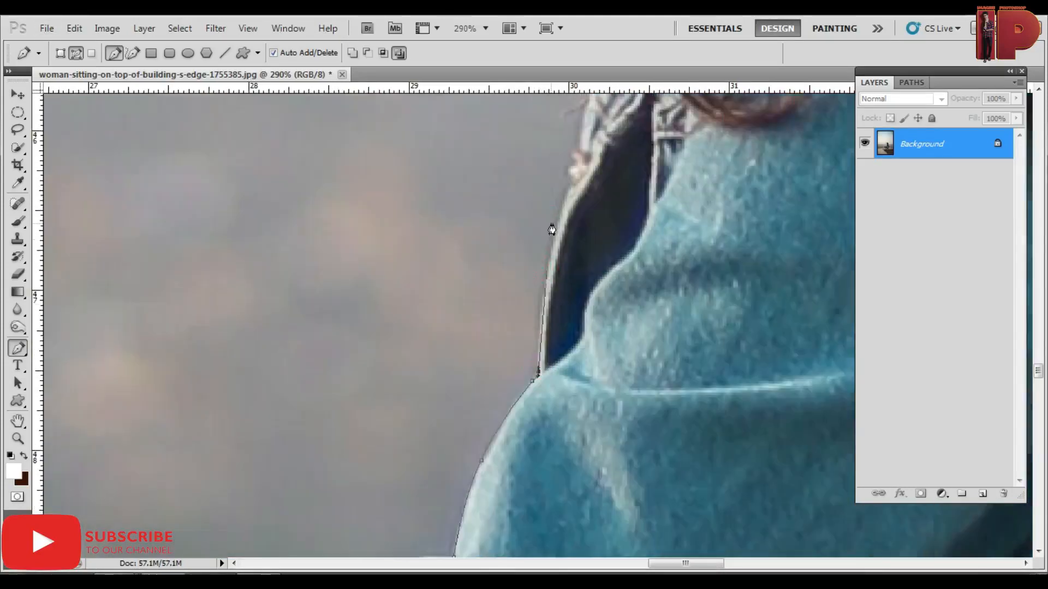
alt+click(557, 239)
drag(552, 201, 524, 322)
click(551, 321)
click(563, 174)
Trace the pen path up the front strands of hair to the underside of the chin.
drag(567, 170, 559, 491)
drag(554, 369, 558, 346)
drag(537, 297, 530, 264)
drag(536, 160, 528, 315)
click(528, 315)
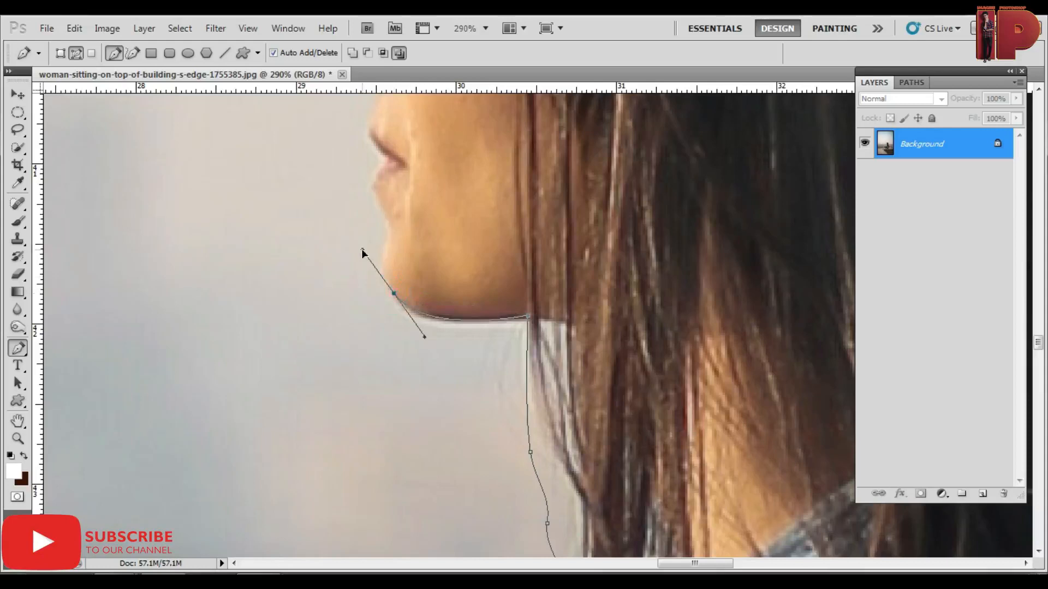
Trace the pen path up the face profile around the lips and close it below the nose.
click(381, 161)
drag(380, 164, 380, 247)
click(365, 215)
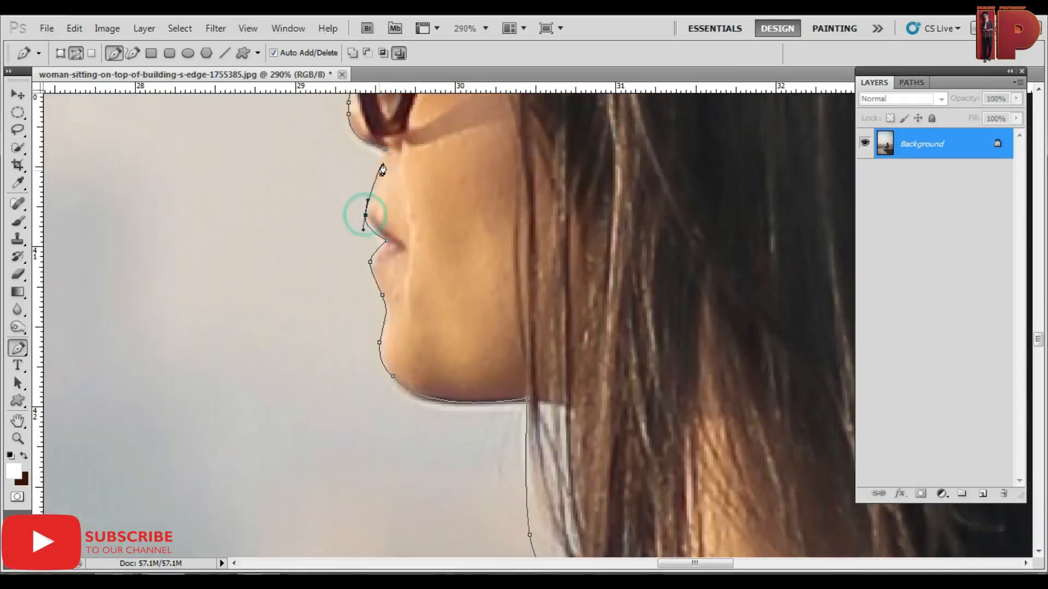
click(381, 168)
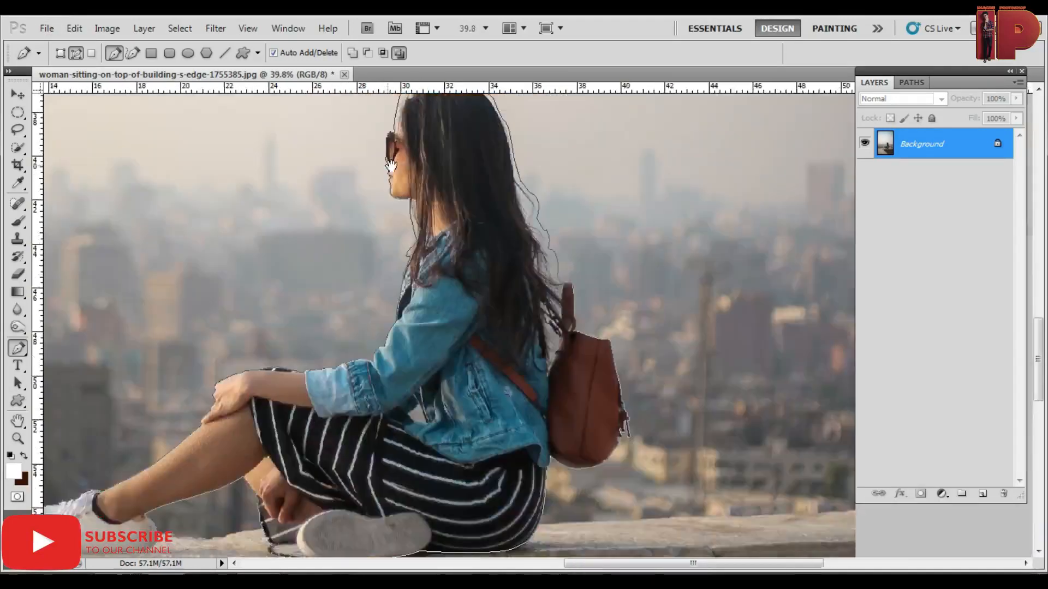
Convert the closed path around the woman into a selection and copy it to a new layer.
scroll(360, 159, down, 2)
right_click(470, 227)
click(500, 299)
text(0.)
key(Return)
key(ctrl+j)
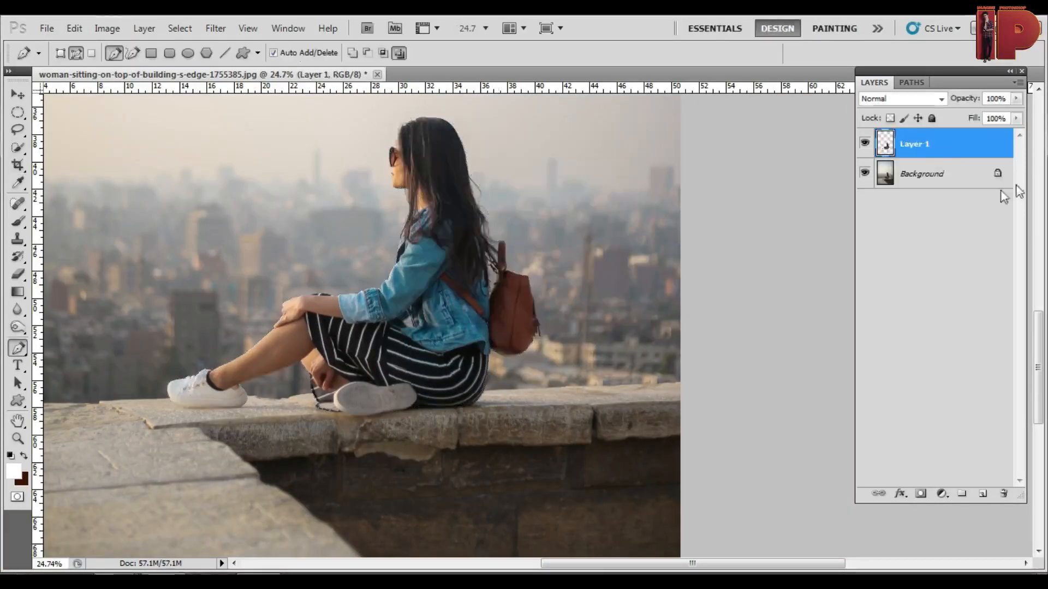
Set the foreground color to dark navy and fill a new layer with it.
click(887, 175)
click(14, 471)
click(882, 417)
click(856, 504)
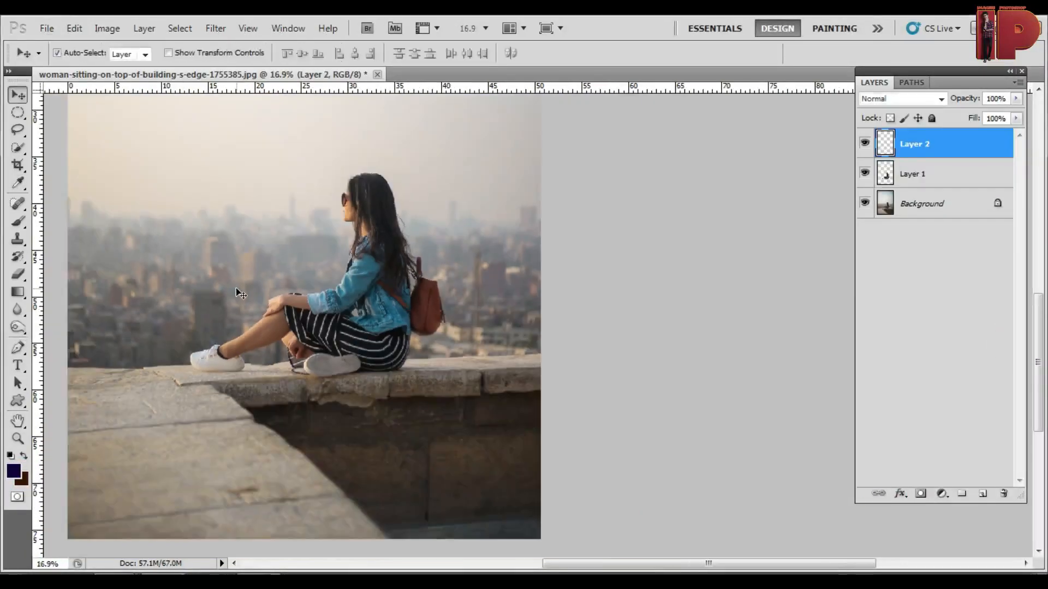
key(alt+BackSpace)
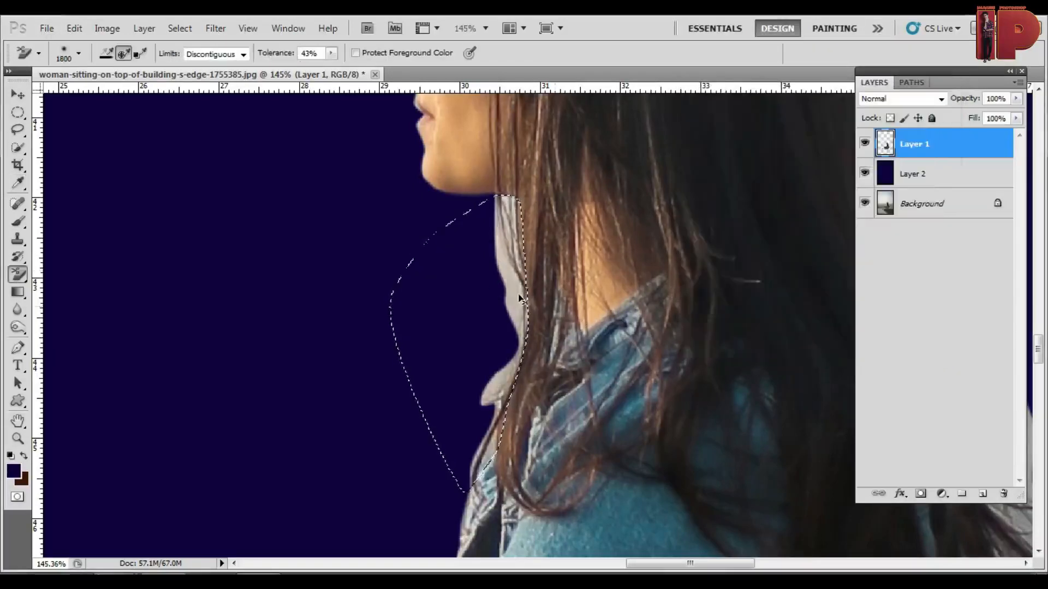
Erase the gray background from the selected strip beside the neck hair using the Background Eraser at 43% tolerance.
drag(521, 299, 508, 284)
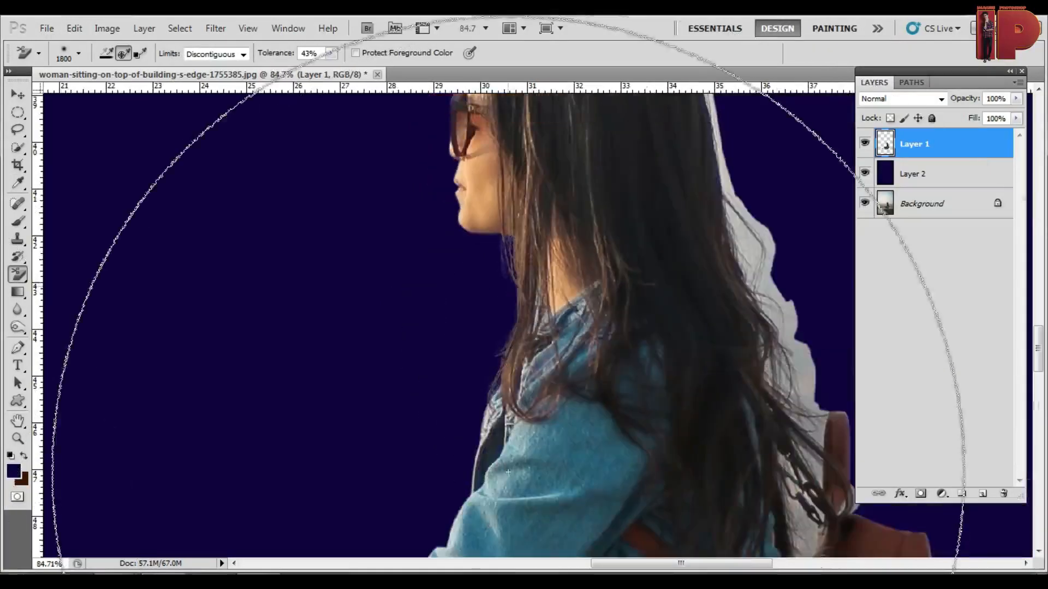
Select the outer hair fringe from a pen path with a 2-pixel feather and adjust its Whites with Selective Color.
key(p)
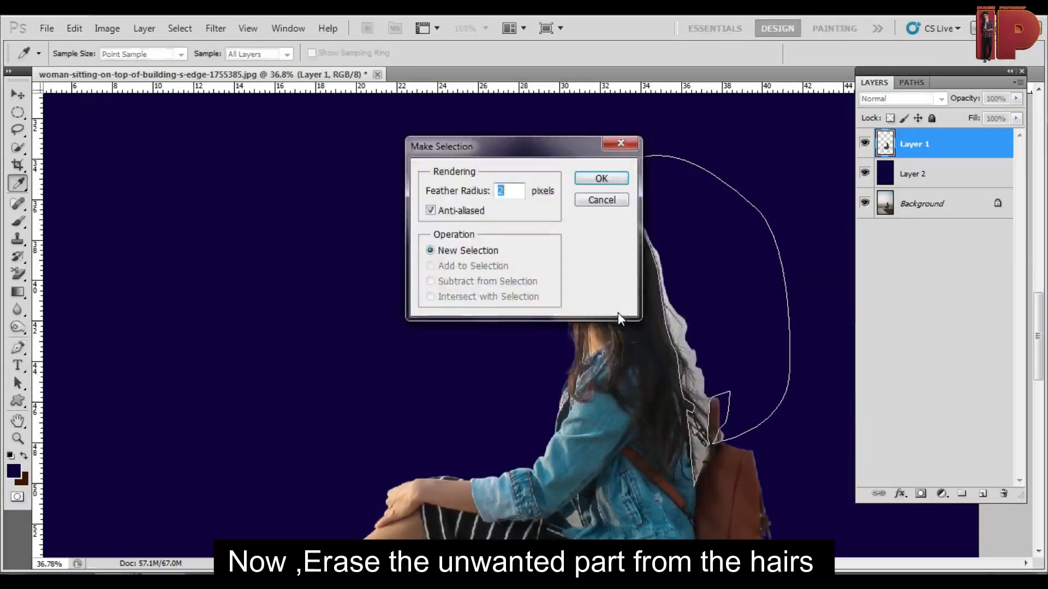
click(795, 150)
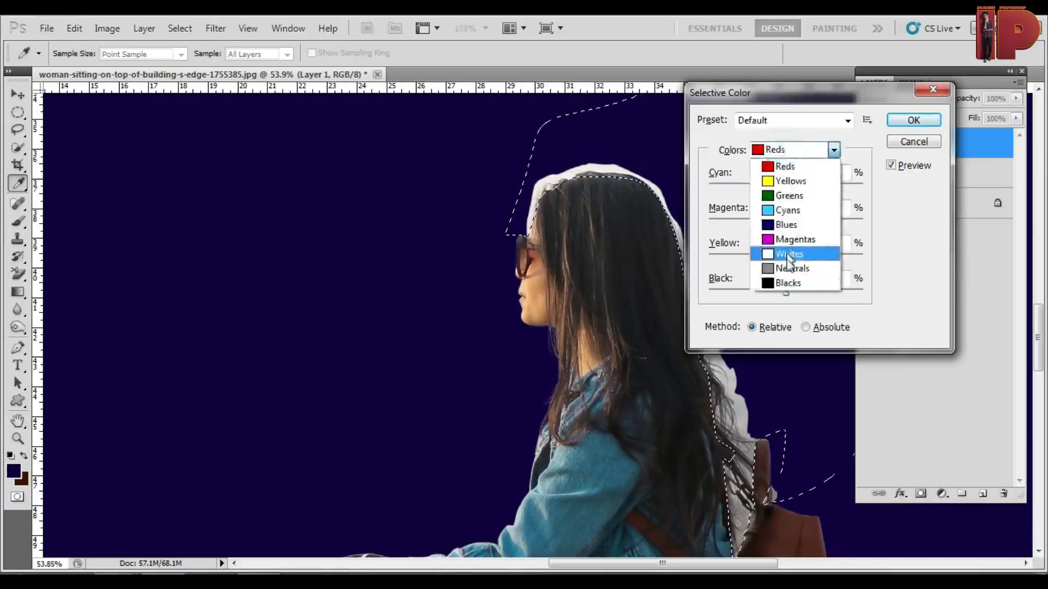
click(795, 149)
click(795, 150)
click(774, 255)
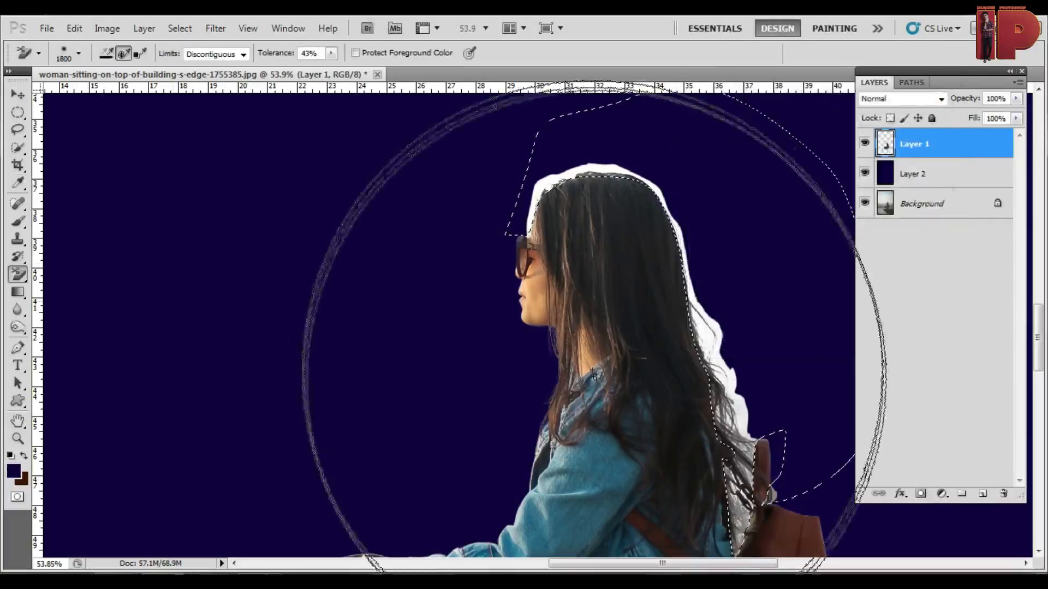
Try erasing the white fringe around the hair with the Background Eraser at 43% tolerance, and undo it.
drag(543, 182, 732, 410)
key(ctrl+z)
scroll(546, 180, up, 9)
scroll(557, 196, down, 3)
scroll(560, 200, down, 4)
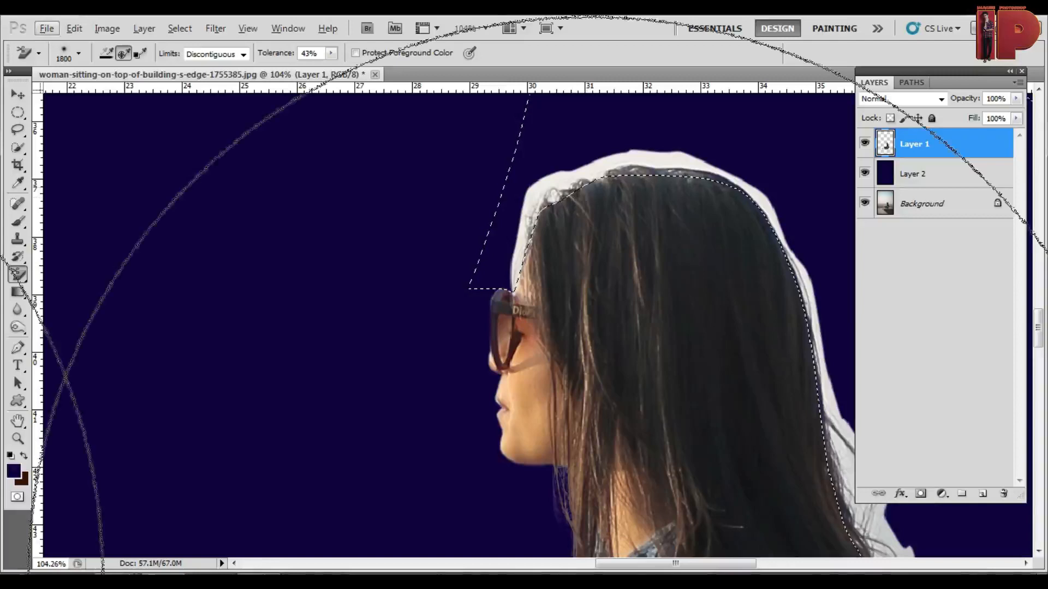
Set the Background Eraser tolerance to 53% and adjust the Whites of the selected hair fringe with Selective Color.
drag(267, 53, 277, 53)
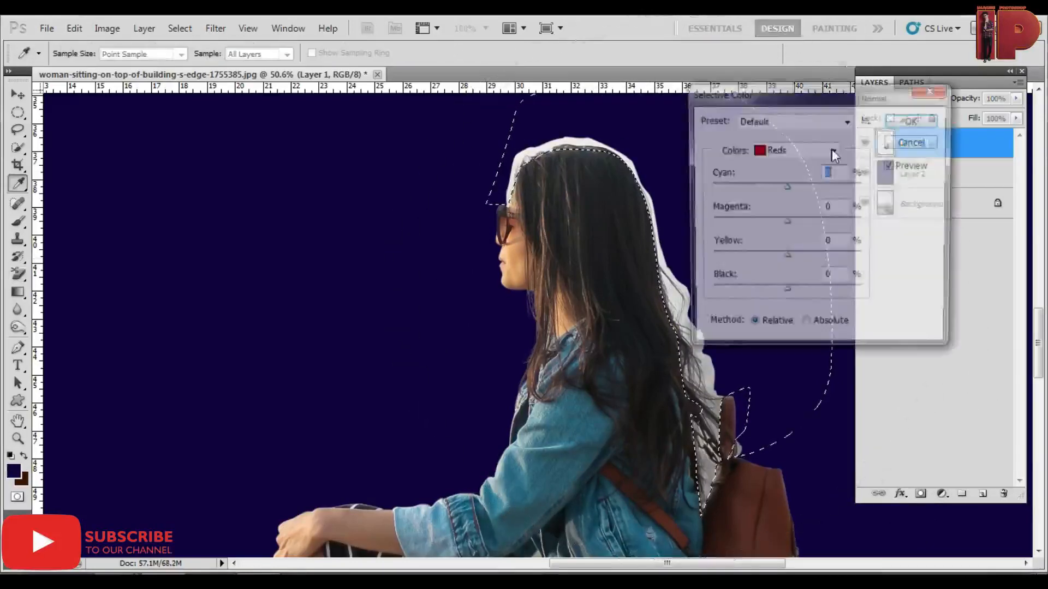
click(830, 149)
click(784, 251)
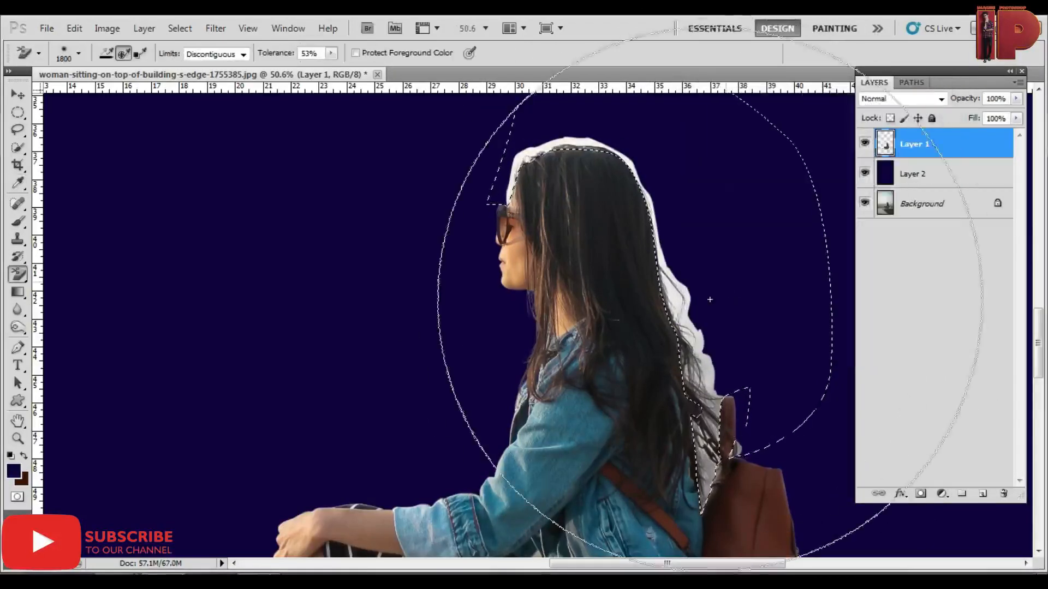
Erase the white fringe around the selected outer hair with the Background Eraser at 53% tolerance.
mouse_move(687, 294)
mouse_down()
mouse_move(711, 345)
mouse_move(490, 293)
mouse_move(714, 444)
mouse_up()
scroll(724, 407, up, 5)
key(p)
key(e)
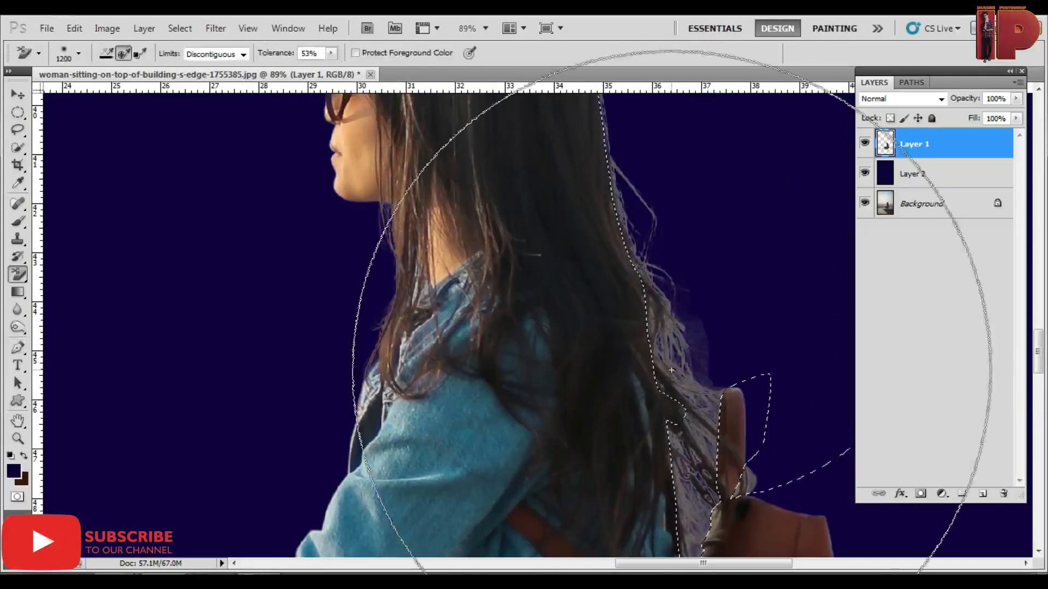
scroll(681, 222, down, 6)
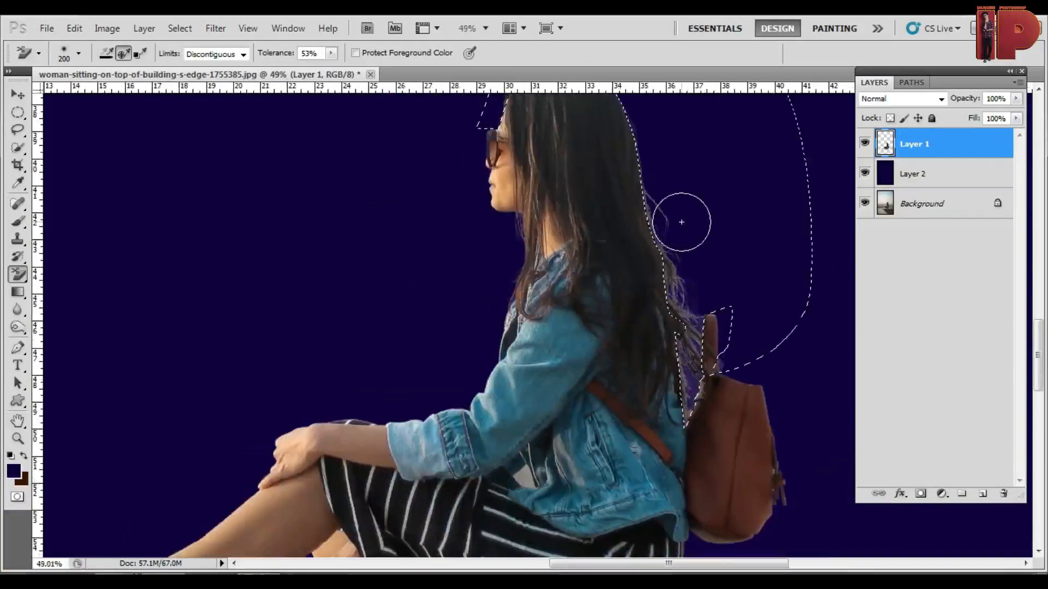
scroll(576, 429, up, 2)
key(v)
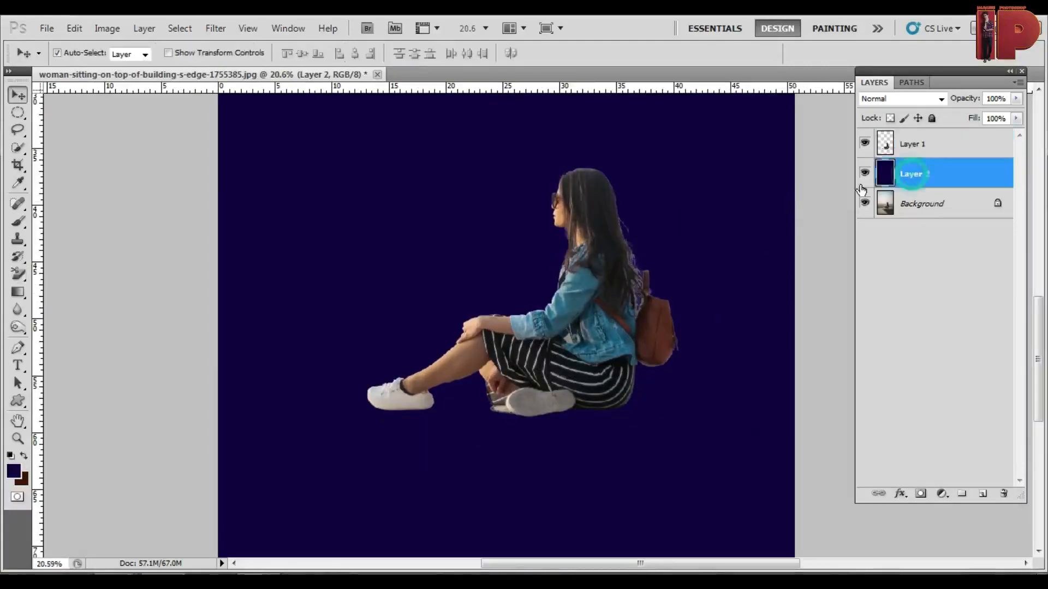
Add an empty layer directly above the Background, hiding and re-showing Layer 2 to compare the image.
click(909, 173)
click(865, 174)
click(915, 205)
key(ctrl+shift+n)
key(Return)
scroll(537, 322, down, 2)
click(864, 173)
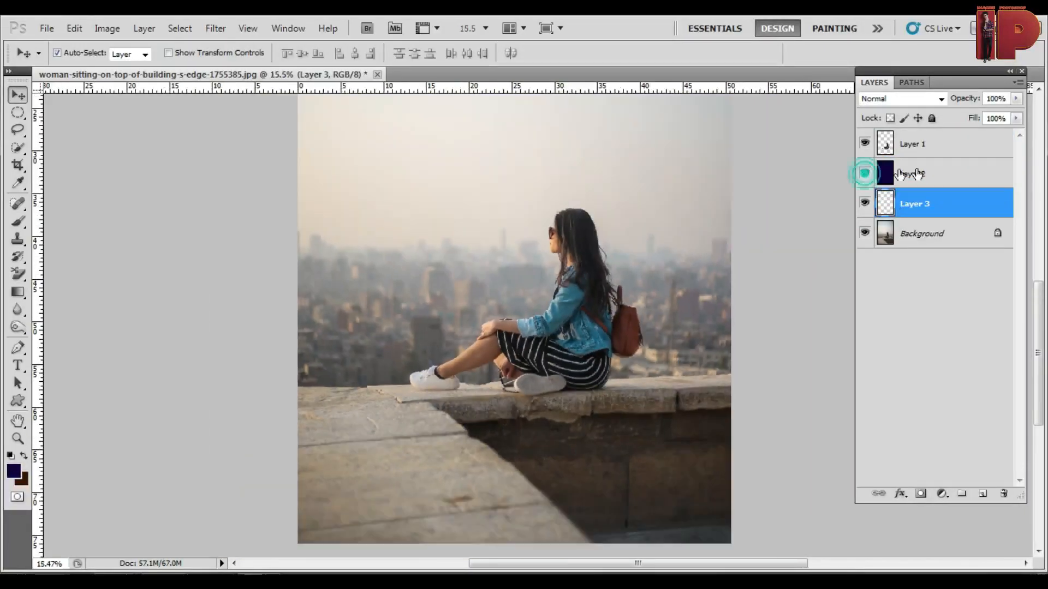
Set Layer 2 to Hard Light at 80% opacity and refill it with dark blue (R 2, G 4, B 66).
click(905, 174)
scroll(555, 327, down, 1)
click(14, 471)
drag(891, 433, 884, 425)
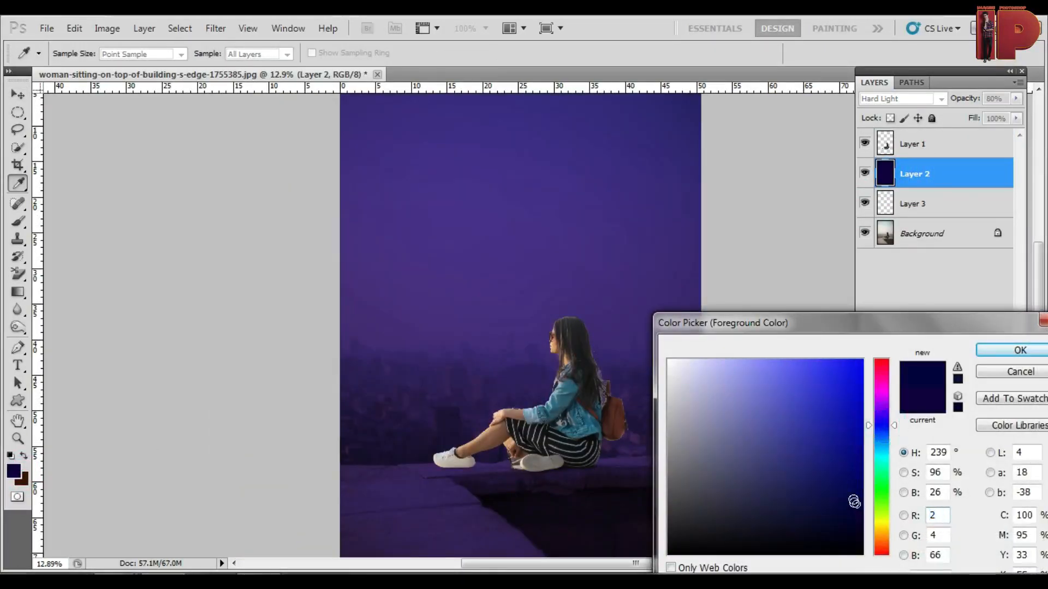
key(Return)
key(v)
key(alt+BackSpace)
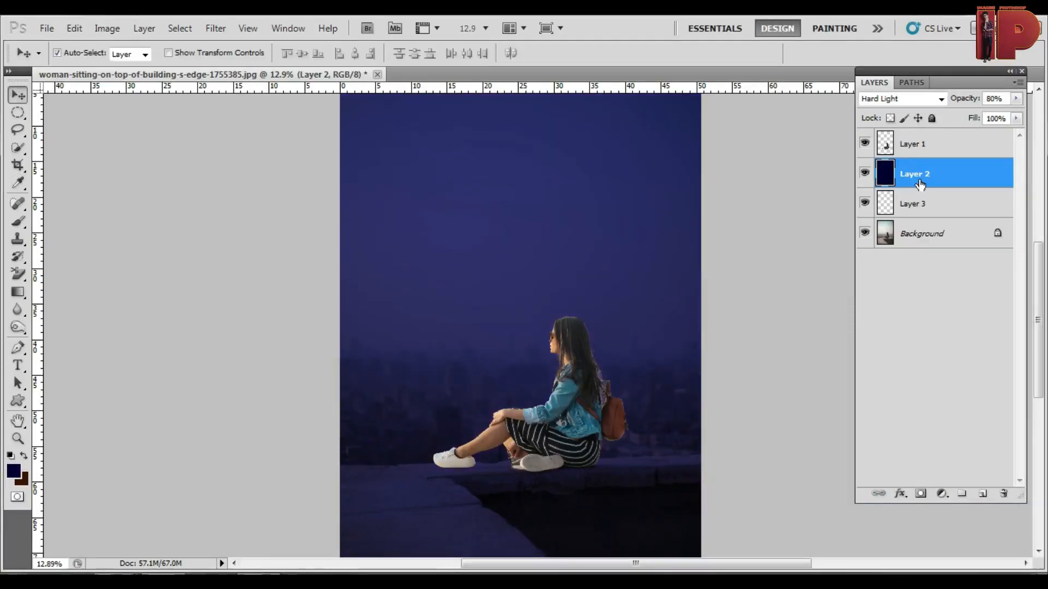
Hide Layer 2 and trace the ledge's upper edge with the Pen tool from the photo's edge past the front shoe.
scroll(576, 498, up, 1)
click(864, 173)
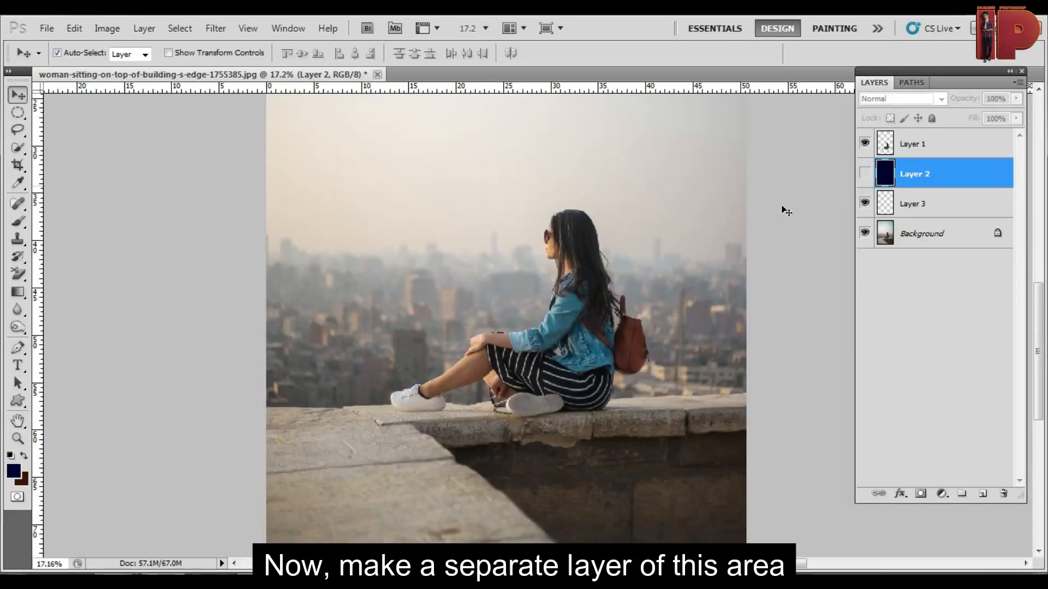
key(p)
scroll(268, 416, up, 4)
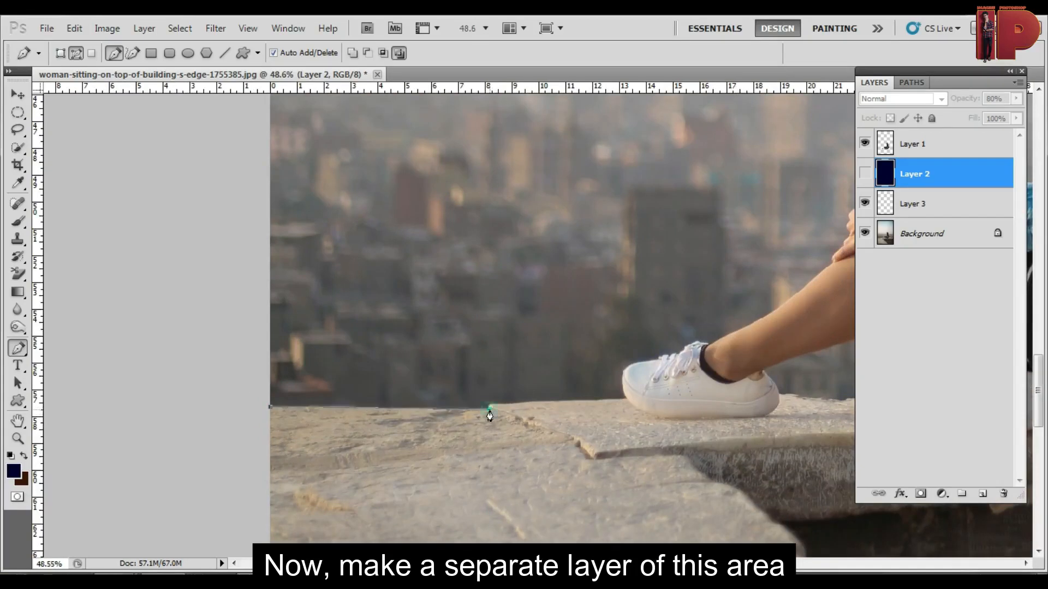
scroll(490, 416, up, 4)
drag(683, 398, 325, 405)
click(397, 403)
drag(847, 407, 568, 385)
click(666, 403)
drag(551, 373, 546, 374)
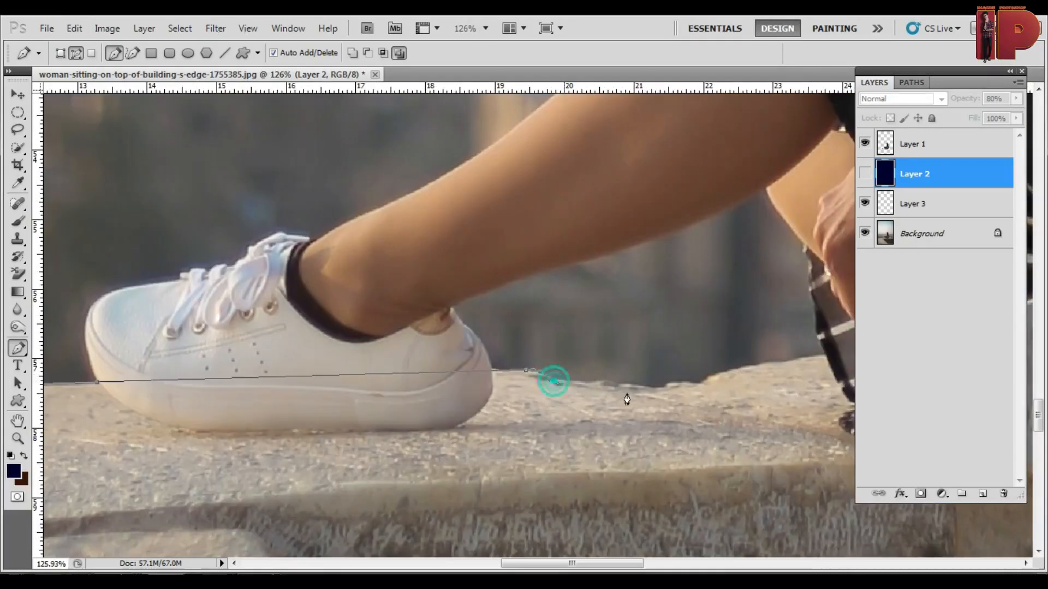
Continue the ledge path behind the woman to the opposite photo edge and loop it around below the image.
drag(833, 357, 341, 349)
scroll(584, 358, down, 4)
click(711, 360)
click(712, 349)
drag(764, 337, 484, 372)
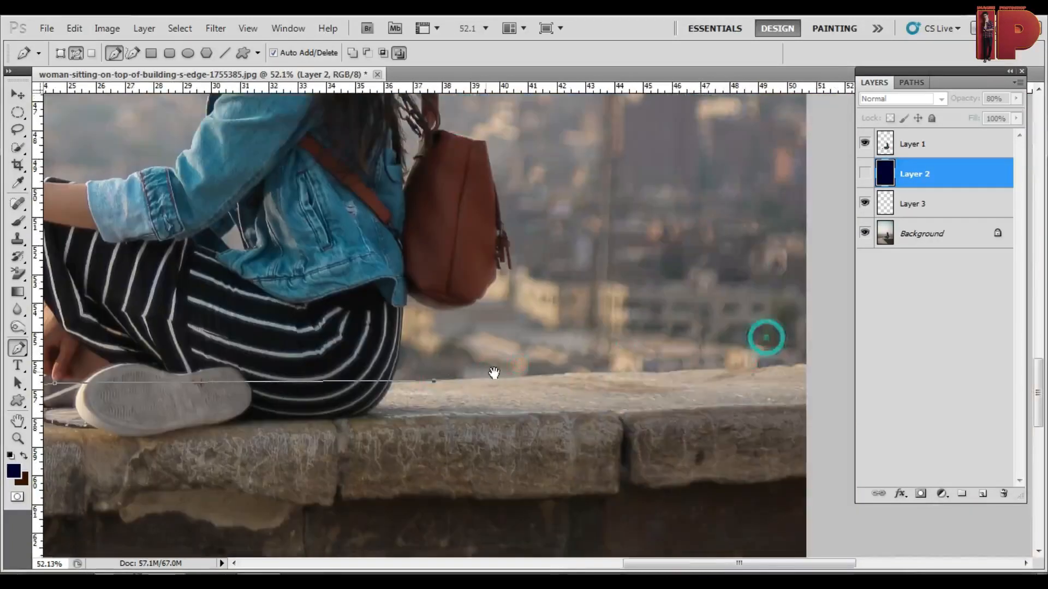
scroll(794, 371, down, 5)
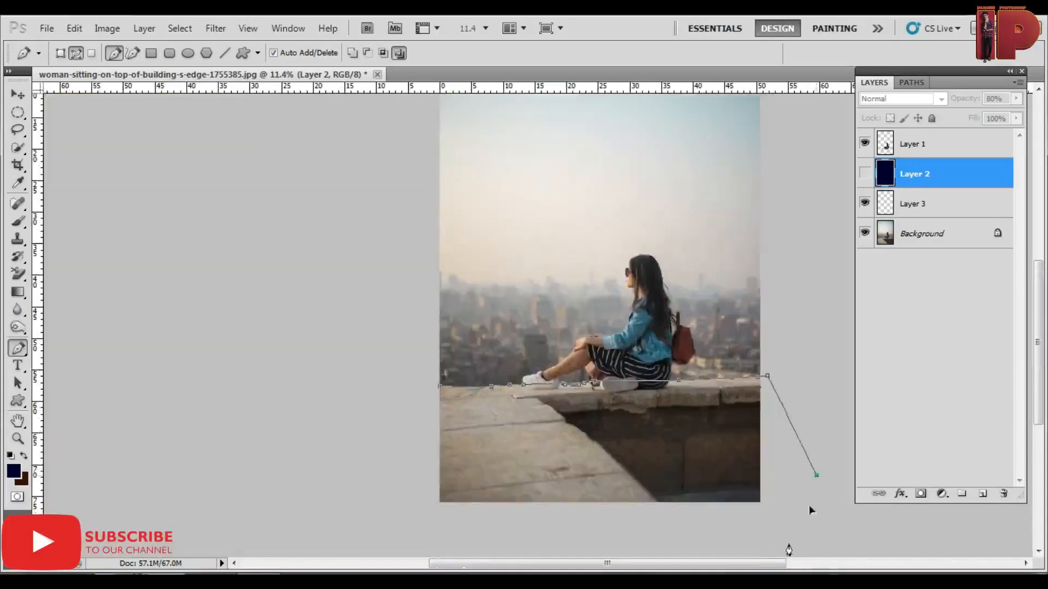
click(231, 312)
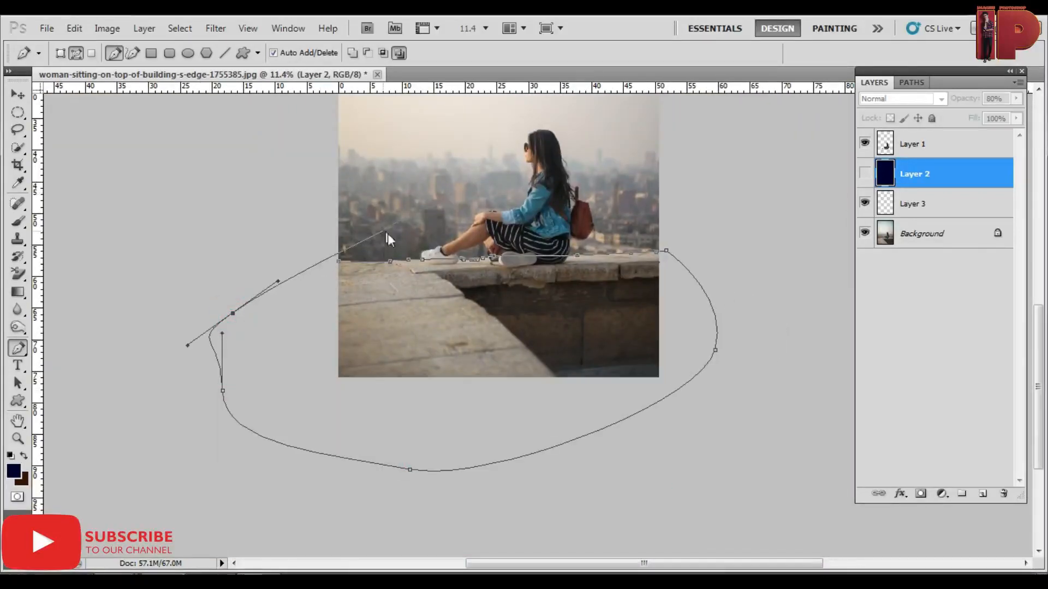
Turn the ledge path into a selection, copy it from the Background to a new layer above Layer 2, and show Layer 2.
scroll(475, 269, up, 1)
right_click(477, 200)
click(519, 273)
key(Return)
click(927, 234)
key(ctrl+j)
mouse_move(927, 234)
mouse_down()
mouse_move(928, 165)
mouse_move(926, 174)
mouse_up()
key(b)
click(864, 203)
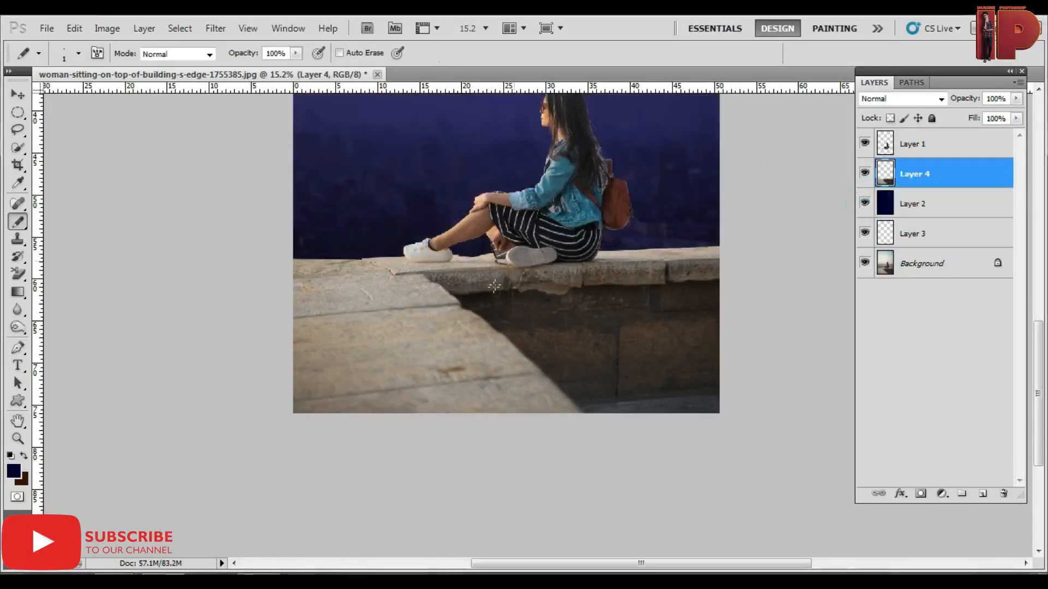
key(b)
drag(480, 237, 533, 339)
key(v)
scroll(571, 279, down, 1)
drag(573, 274, 525, 429)
scroll(613, 332, up, 2)
key(ctrl+0)
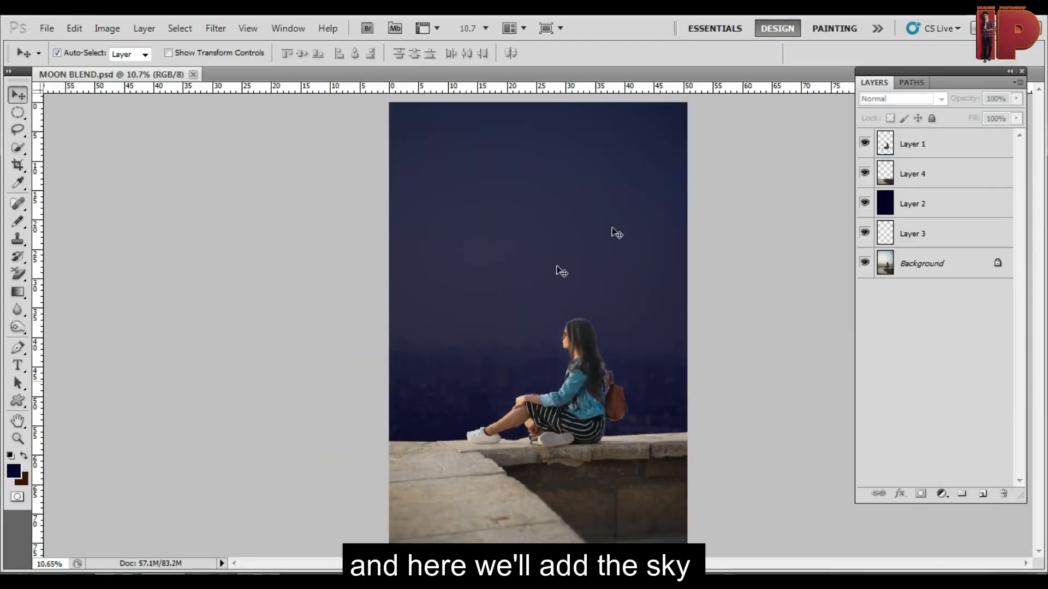
Place the blue and pink galaxy photo from the 03 MOON BLEND folder into the composition and enlarge it.
mouse_move(224, 562)
click(267, 507)
scroll(2, 136, up, 3)
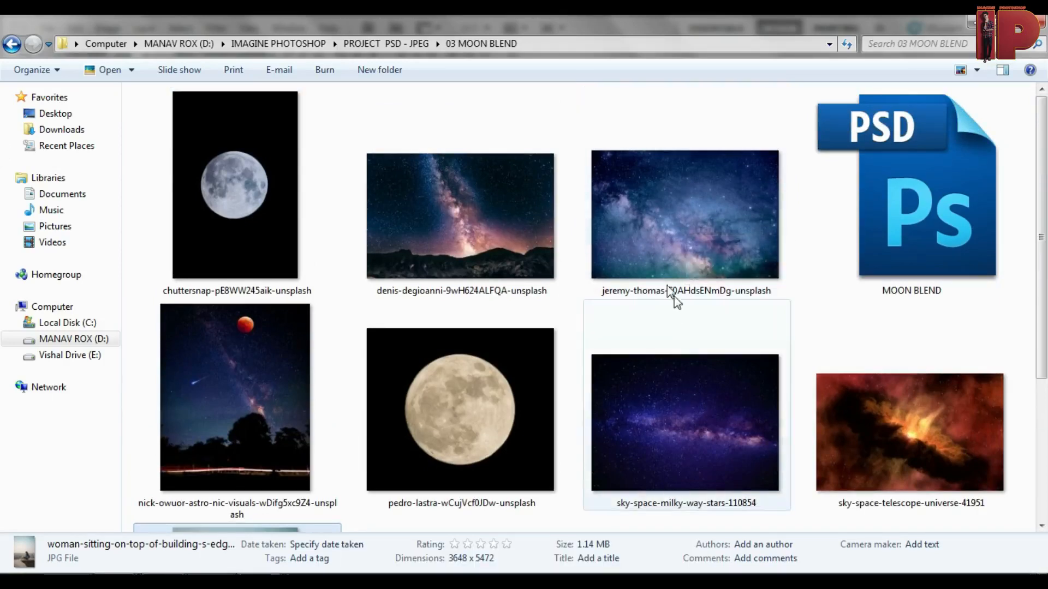
double_click(648, 237)
scroll(686, 318, down, 2)
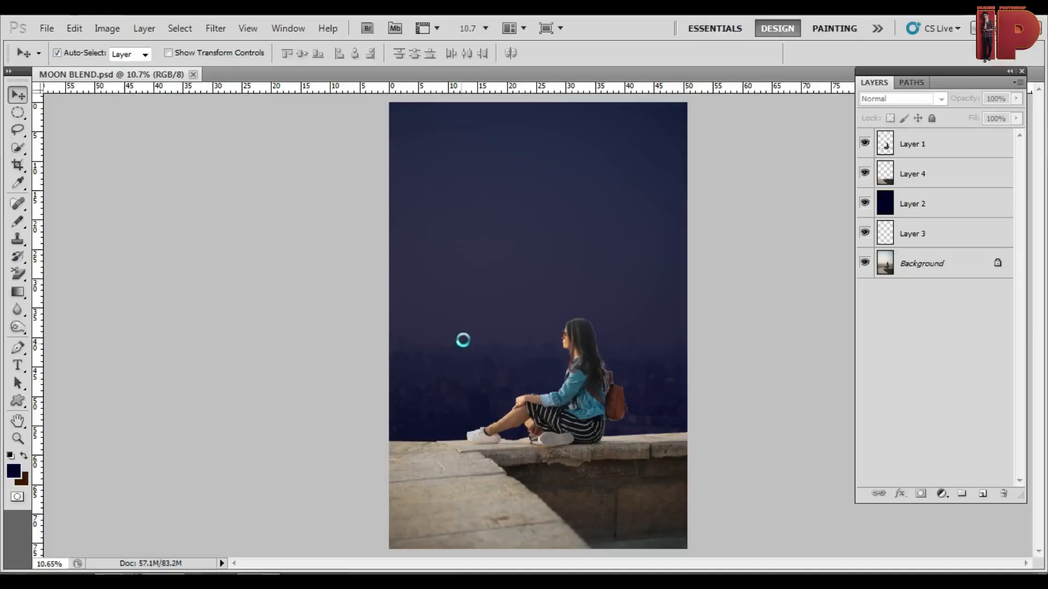
drag(687, 224, 739, 189)
drag(670, 265, 670, 219)
key(Return)
Rasterize the galaxy layer, move it below Layer 4, then enlarge and rotate it to fill the sky behind the woman.
right_click(949, 145)
click(898, 312)
drag(939, 145, 952, 218)
key(ctrl+t)
scroll(592, 221, down, 1)
drag(689, 187, 749, 151)
drag(625, 268, 550, 254)
drag(726, 232, 729, 315)
drag(458, 279, 533, 253)
right_click(533, 253)
click(622, 467)
drag(609, 367, 740, 359)
drag(628, 301, 631, 287)
double_click(564, 263)
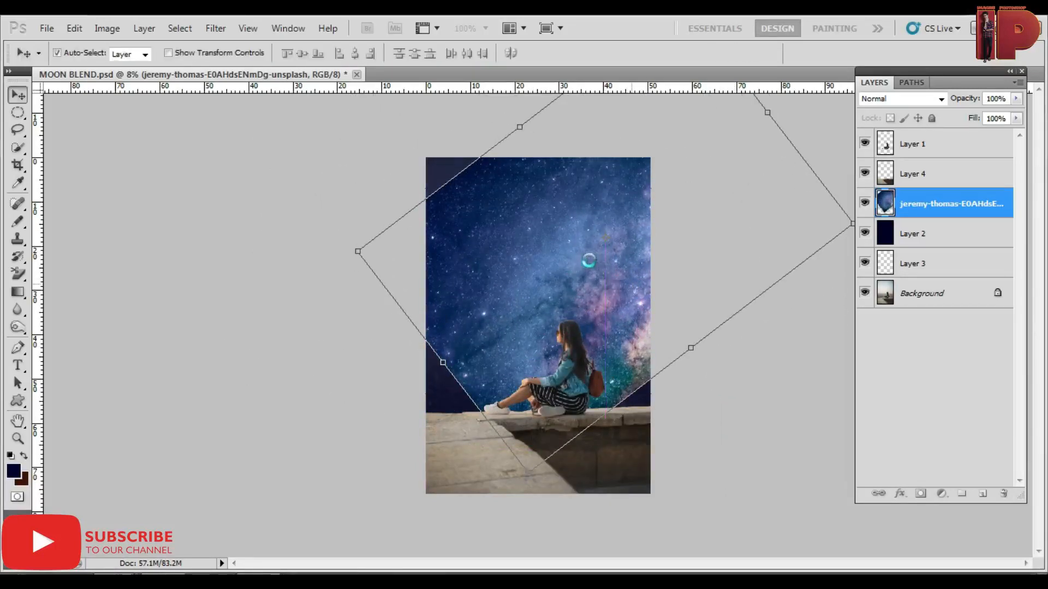
Set the galaxy layer's blend mode to Lighten and add a layer mask to it.
scroll(588, 255, up, 2)
click(904, 100)
scroll(904, 101, down, 7)
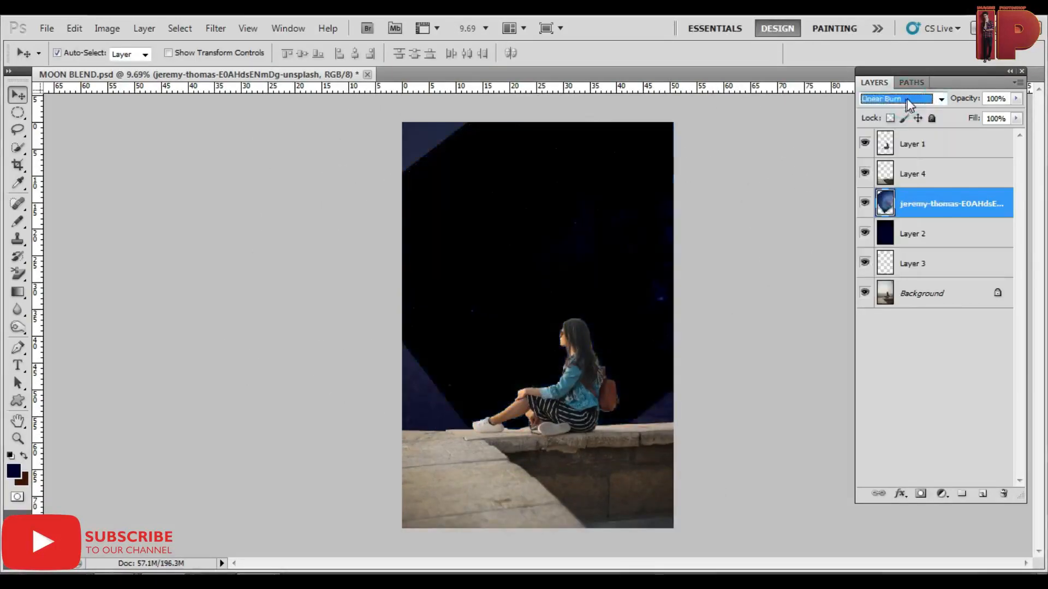
click(921, 493)
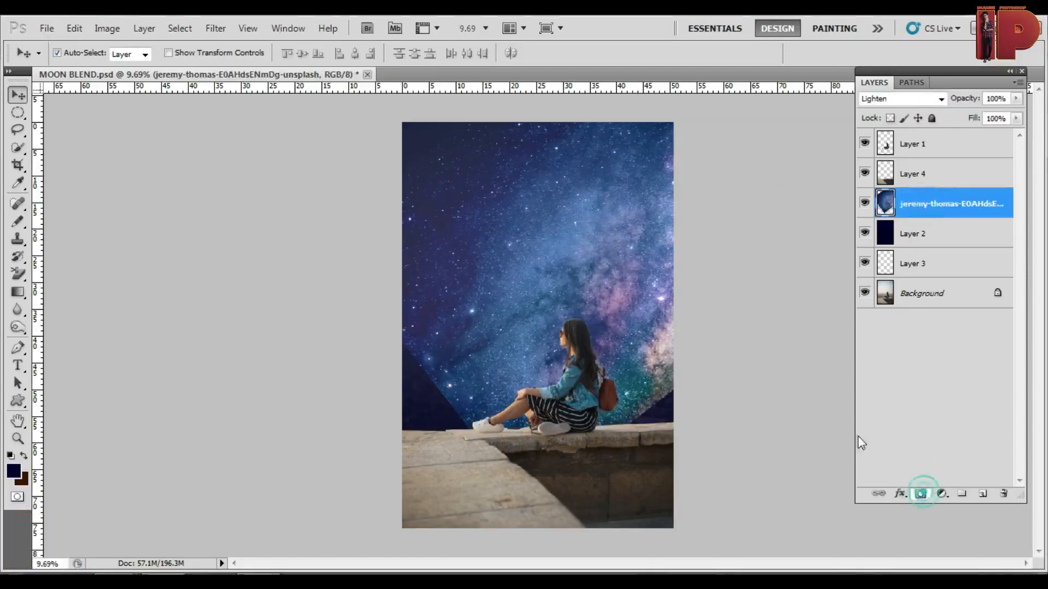
Fade the lower sky into the dark backdrop by painting black on the galaxy mask with a large brush at 50% opacity.
key(d)
key(b)
key(shift+b)
key(shift+b)
key(shift+b)
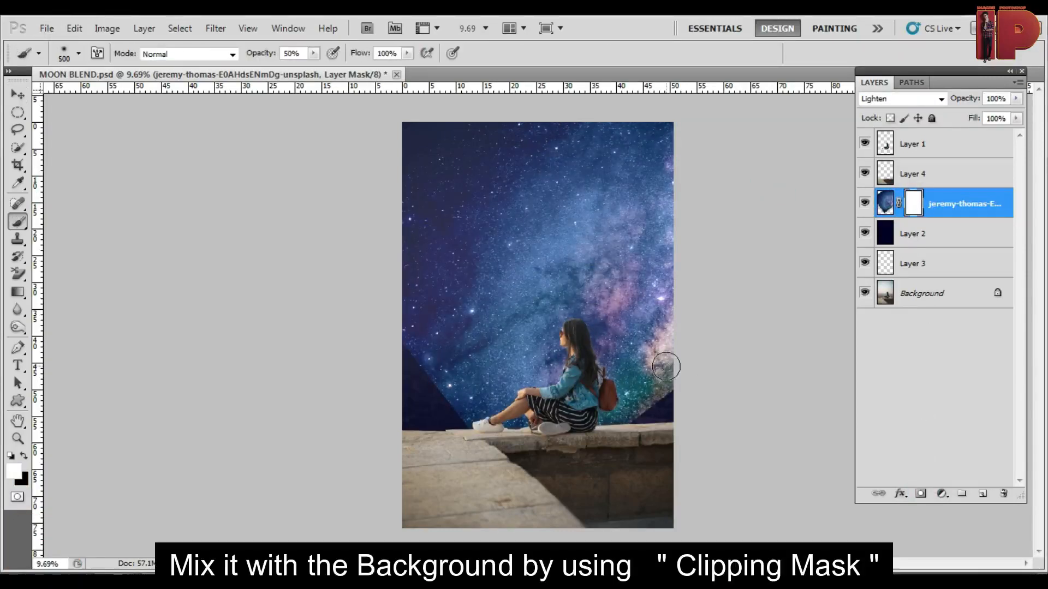
key(ctrl+minus)
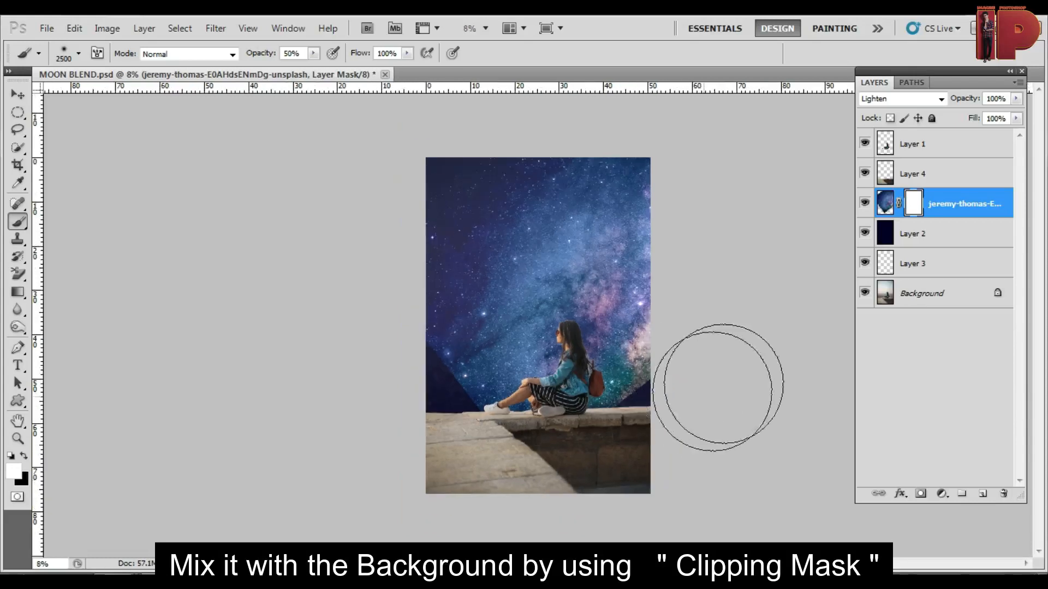
key(x)
key(bracketright)
mouse_move(644, 386)
mouse_down()
mouse_move(665, 418)
mouse_move(578, 426)
mouse_move(438, 383)
mouse_up()
scroll(551, 415, down, 3)
scroll(545, 423, up, 1)
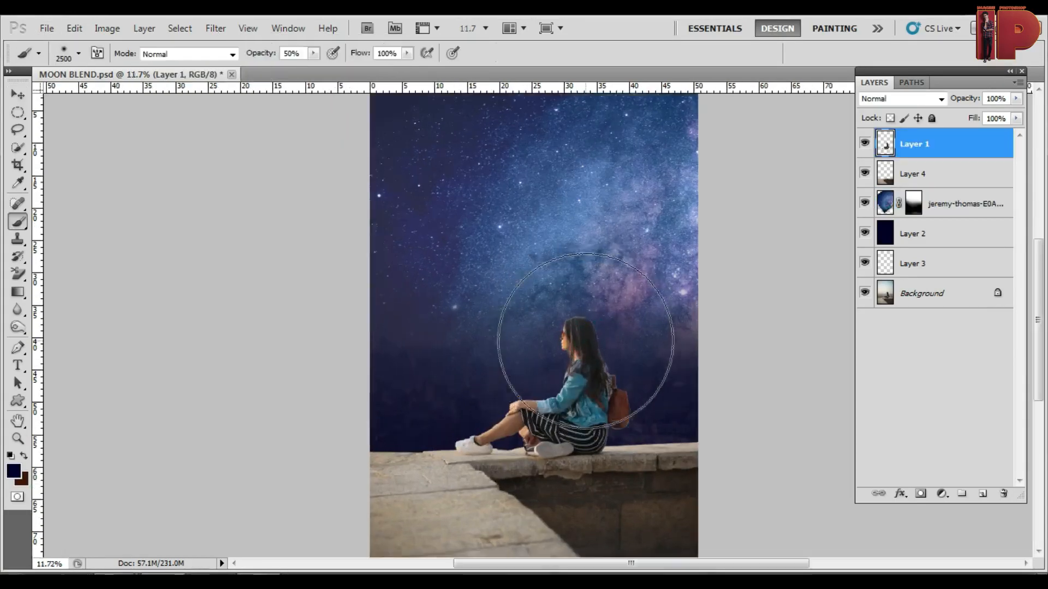
key(ctrl+0)
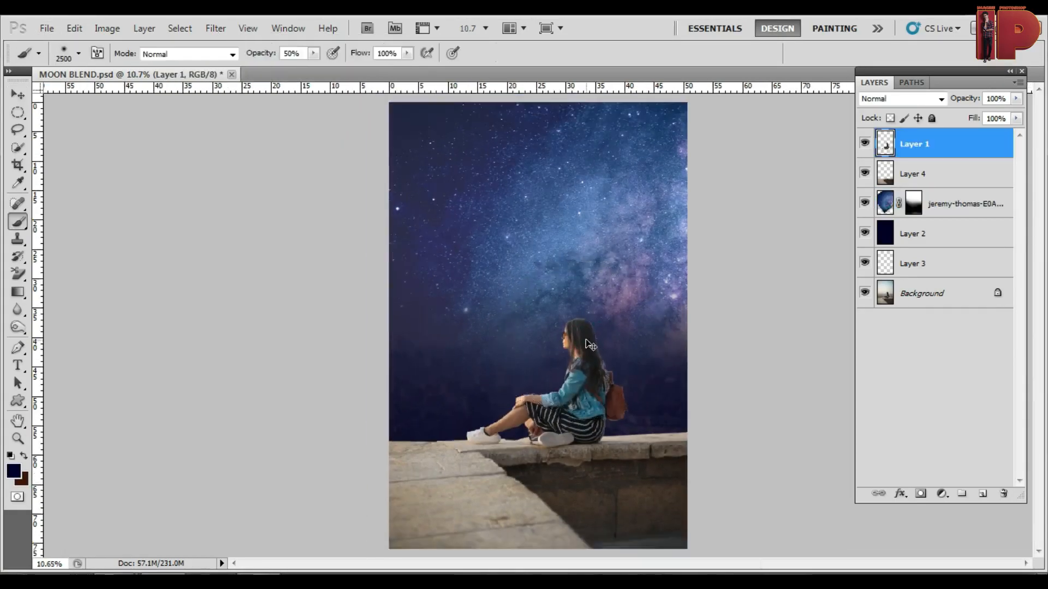
key(v)
click(865, 174)
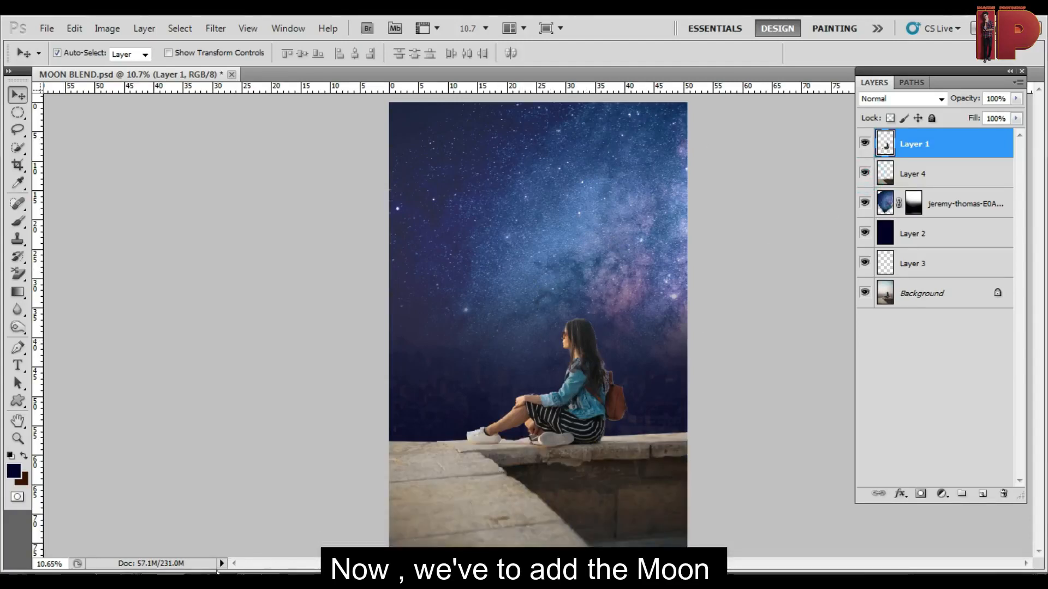
Place the cream-coloured full moon photo into the composition and rasterize its layer.
mouse_move(189, 578)
click(213, 540)
drag(462, 286, 446, 348)
key(Return)
right_click(910, 148)
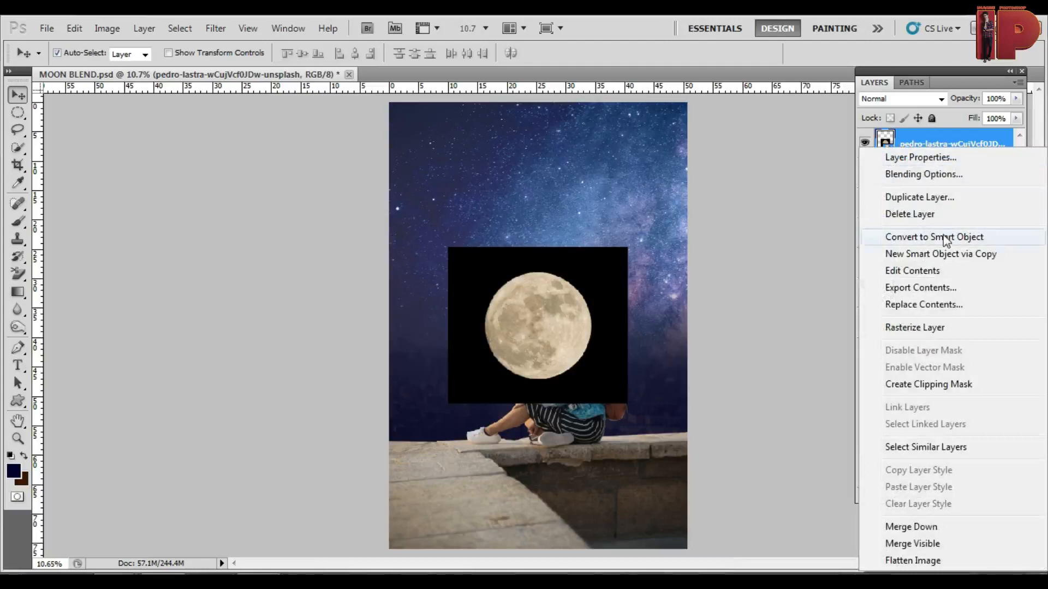
click(934, 329)
Select the black area around the moon with the Magic Wand at tolerance 32, feather the selection, delete the area and deselect.
scroll(491, 327, up, 3)
key(w)
click(476, 247)
right_click(477, 244)
click(516, 380)
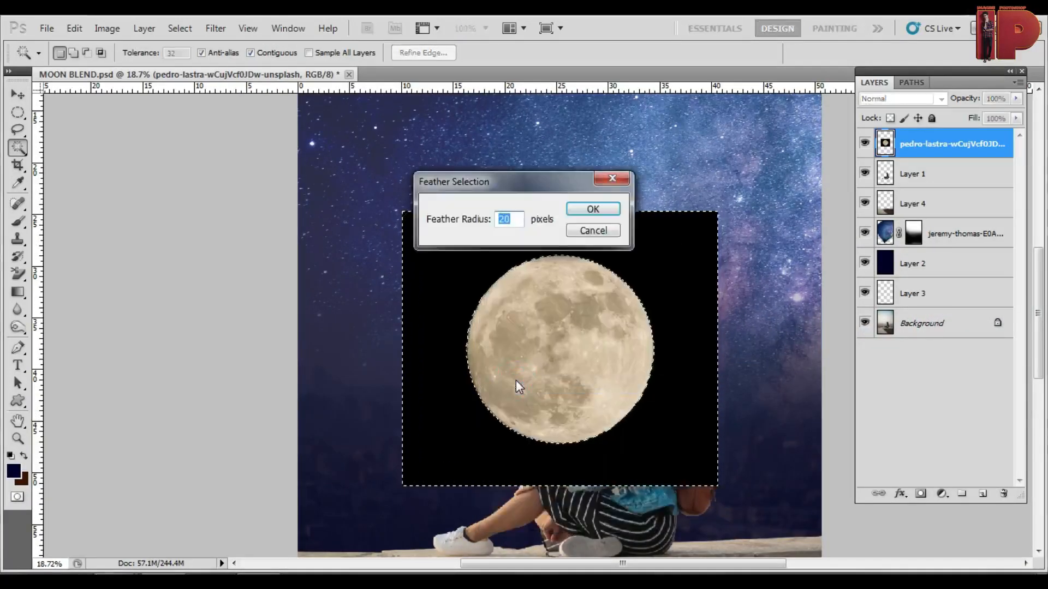
key(Return)
key(Delete)
key(ctrl+d)
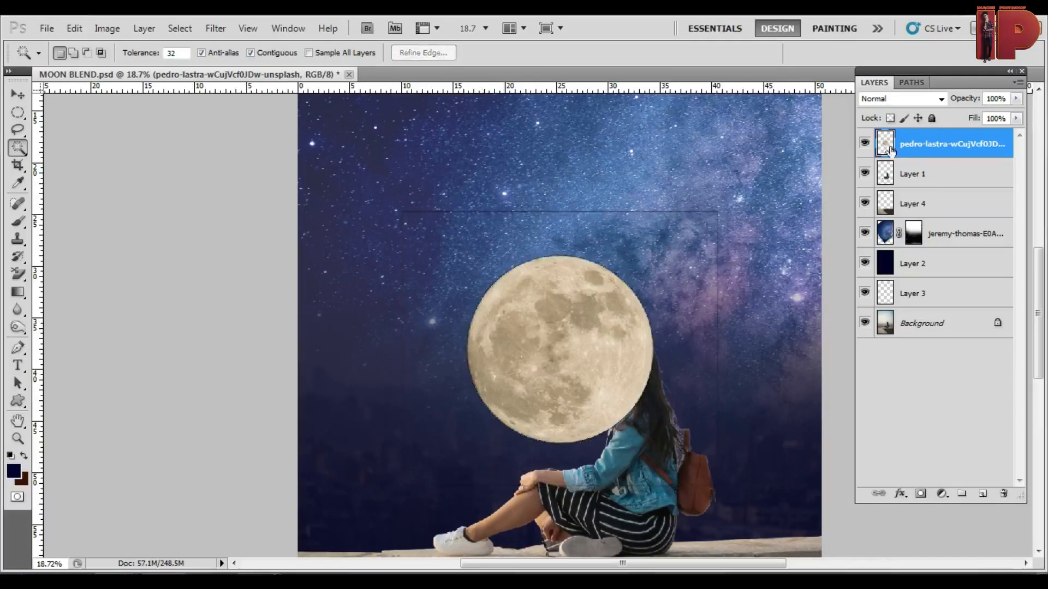
Select everything outside the moon, feather the selection, delete the leftover border pixels and deselect.
key(ctrl+shift+i)
right_click(585, 198)
click(635, 338)
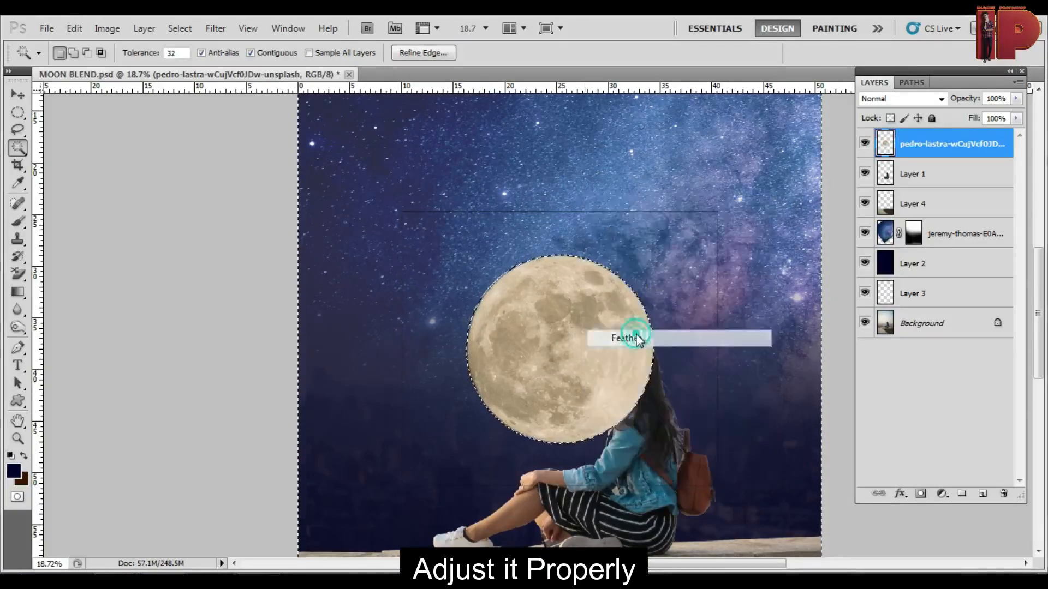
key(Return)
key(Delete)
key(ctrl+d)
key(v)
key(ctrl+0)
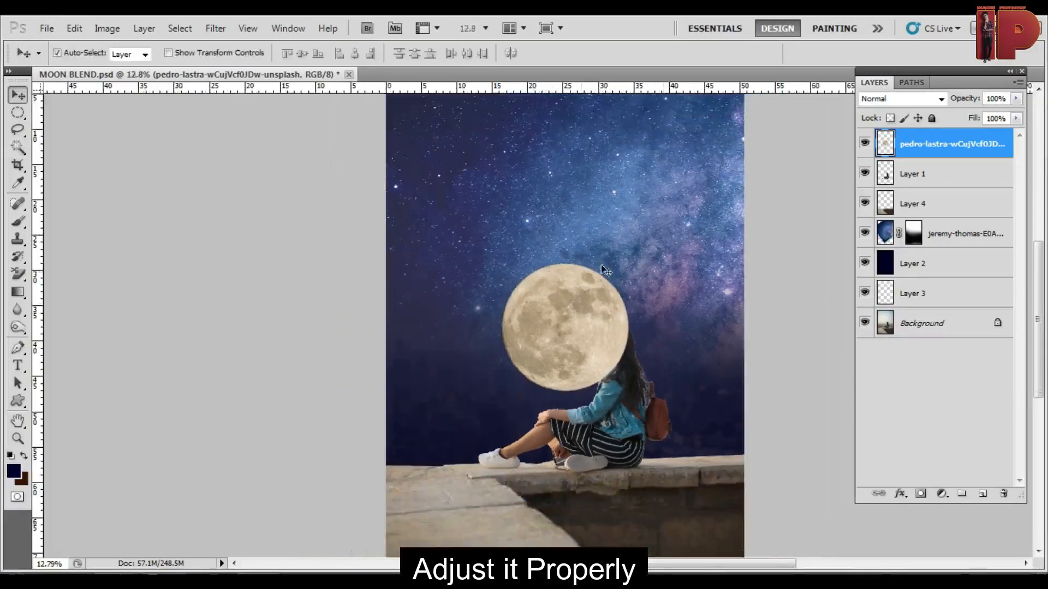
Scale the moon to 176.85% and move it into the sky above and in front of the woman.
key(ctrl+t)
drag(671, 231, 755, 158)
drag(577, 400, 541, 303)
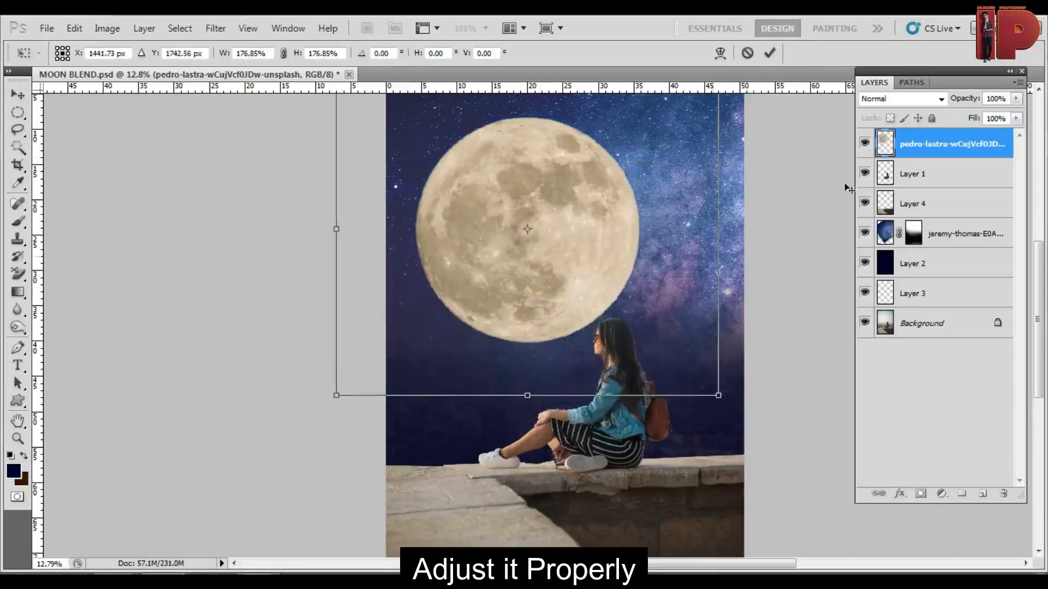
key(Return)
Move the moon layer below Layer 4 and shift the moon slightly toward the left edge of the photo.
drag(979, 170, 974, 245)
scroll(614, 173, down, 3)
drag(885, 232, 882, 191)
drag(588, 250, 554, 250)
double_click(541, 250)
Extend the canvas on its left side with a Crop area wider than the photo, keeping the full height.
key(c)
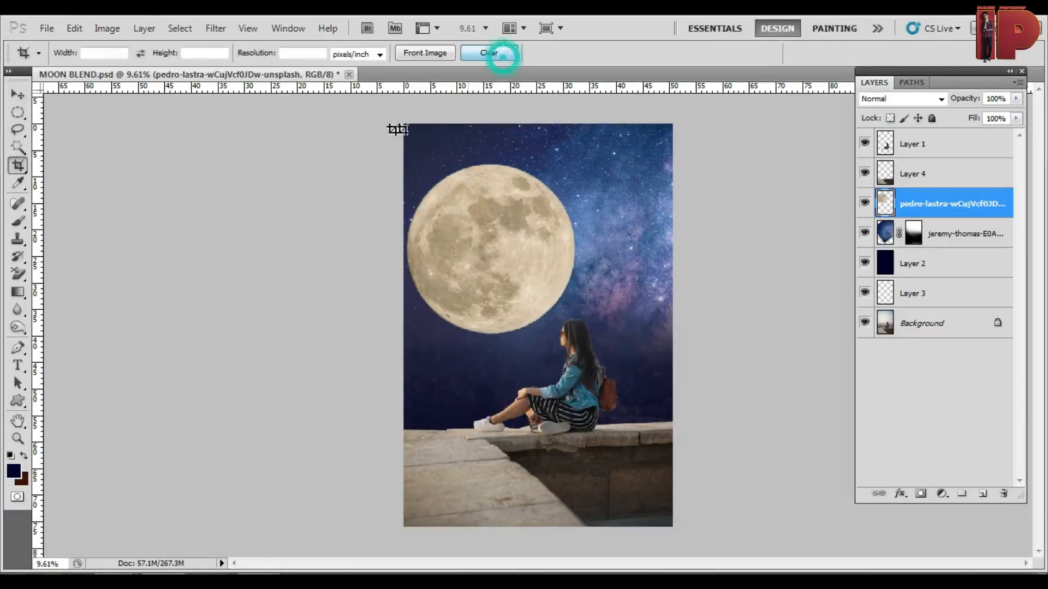
drag(399, 130, 673, 526)
drag(404, 325, 379, 326)
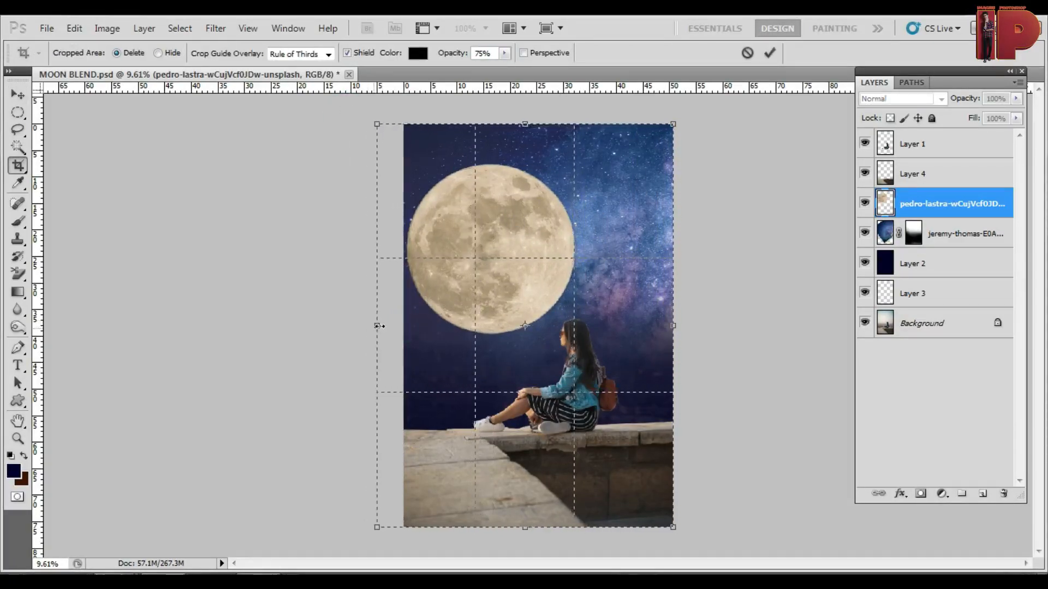
key(Return)
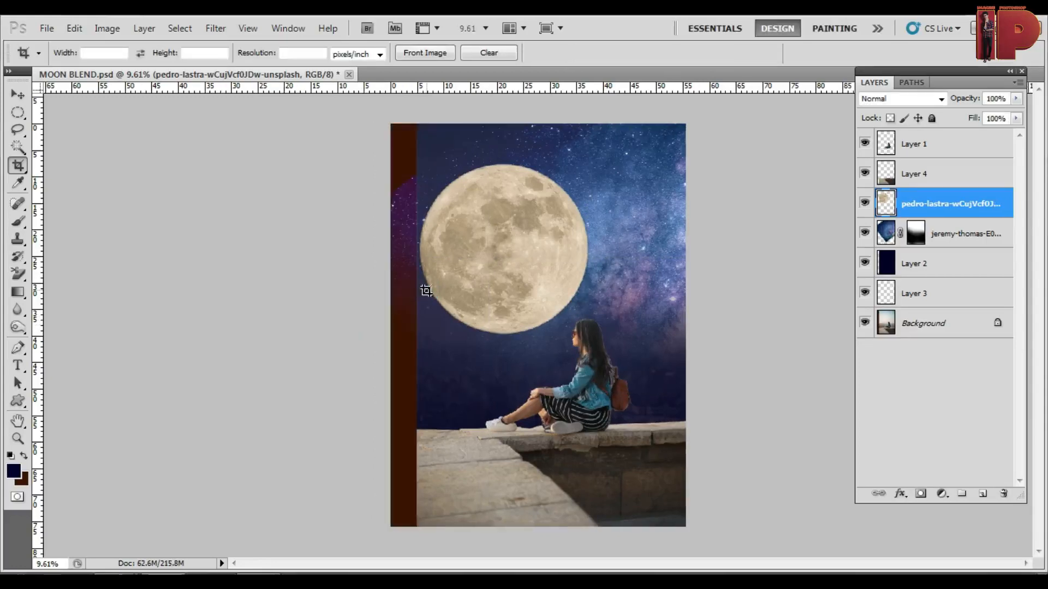
Stretch a selected strip along the Background layer's left side outward to cover the newly added canvas.
key(ctrl+0)
key(m)
click(917, 322)
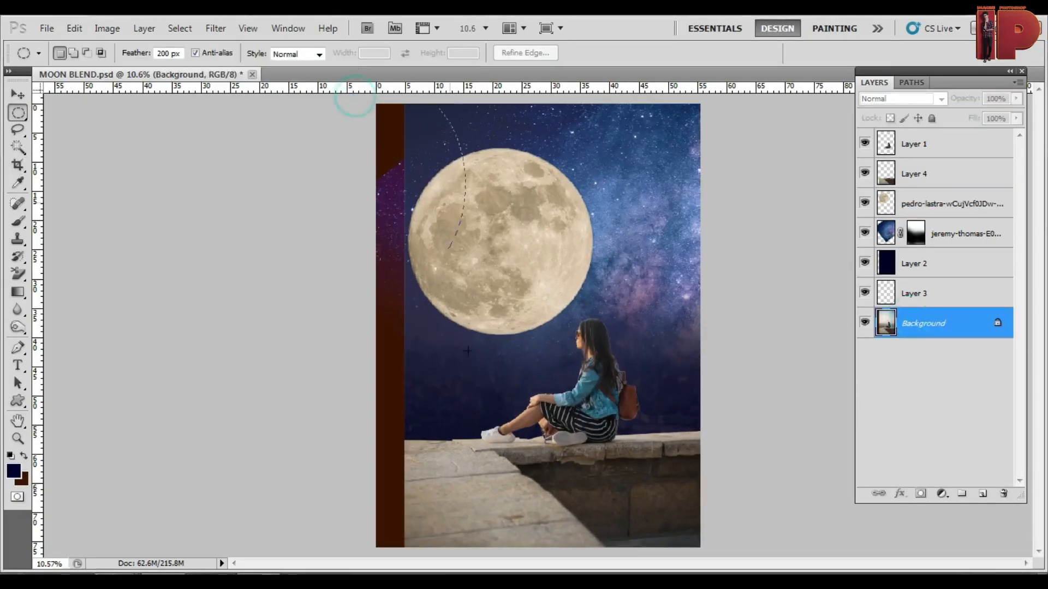
drag(467, 350, 470, 362)
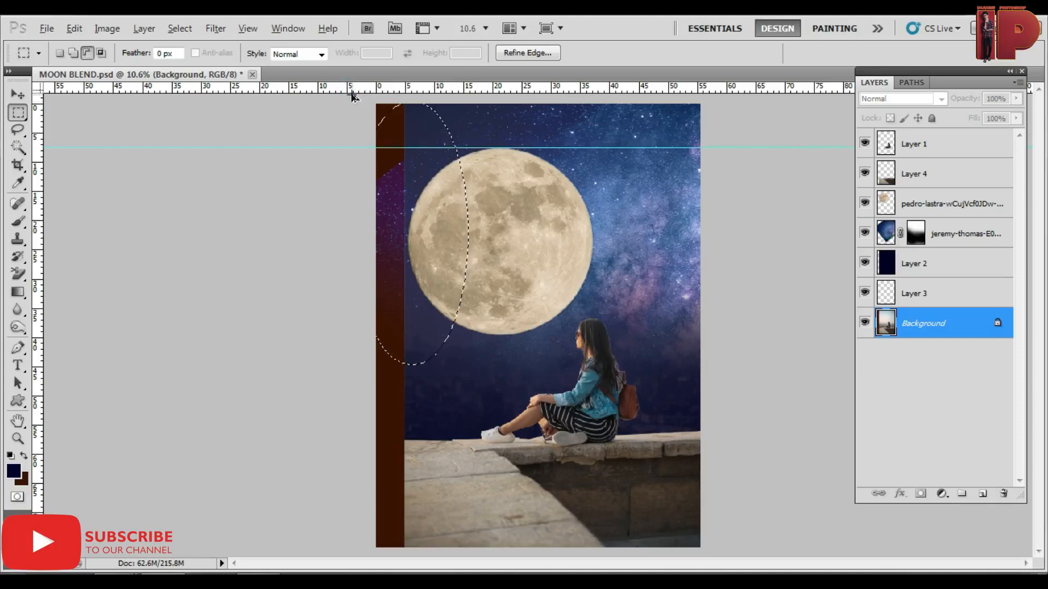
key(ctrl+t)
drag(376, 330, 333, 343)
key(Return)
Deselect and stretch Layer 2 out to the left edge of the extended canvas.
key(v)
click(949, 263)
key(ctrl+d)
key(ctrl+t)
drag(404, 327, 376, 327)
key(Return)
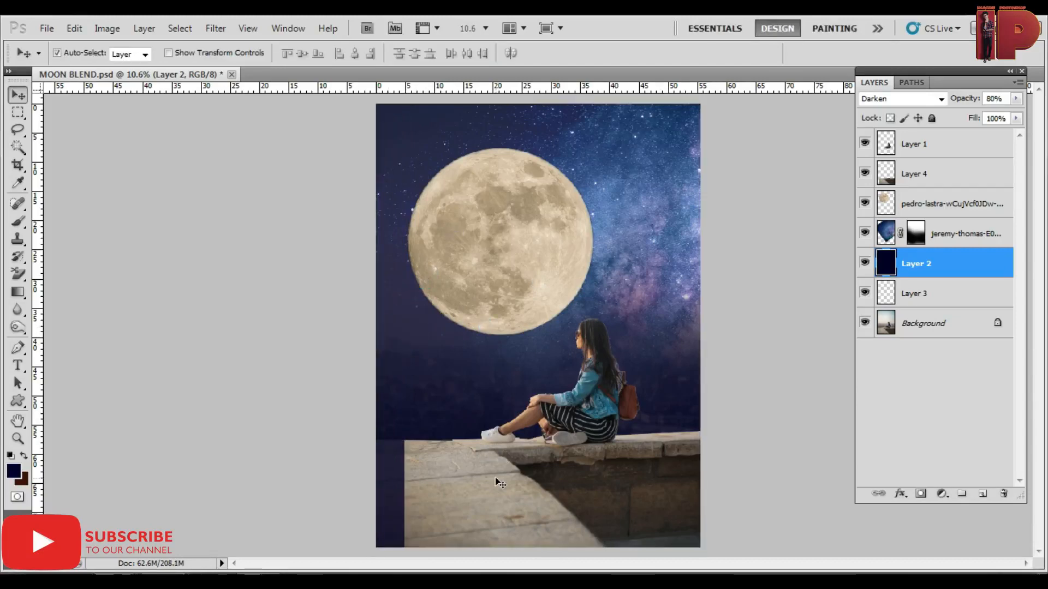
Select the left part of Layer 4, stretch the stone ledge to the canvas's left edge and deselect.
click(496, 480)
key(m)
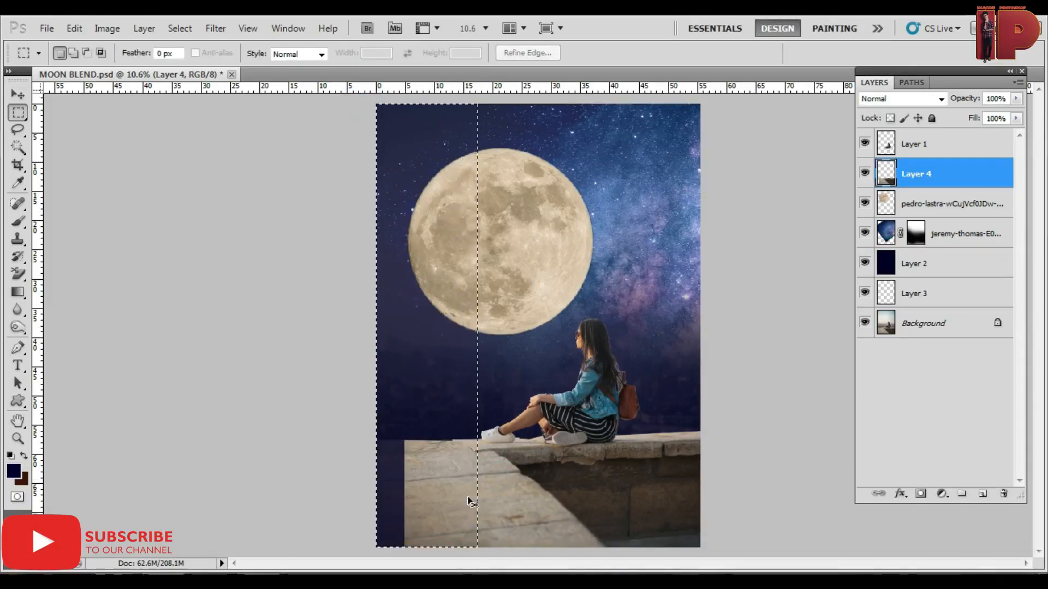
key(ctrl+t)
drag(376, 323, 334, 325)
key(Return)
key(ctrl+d)
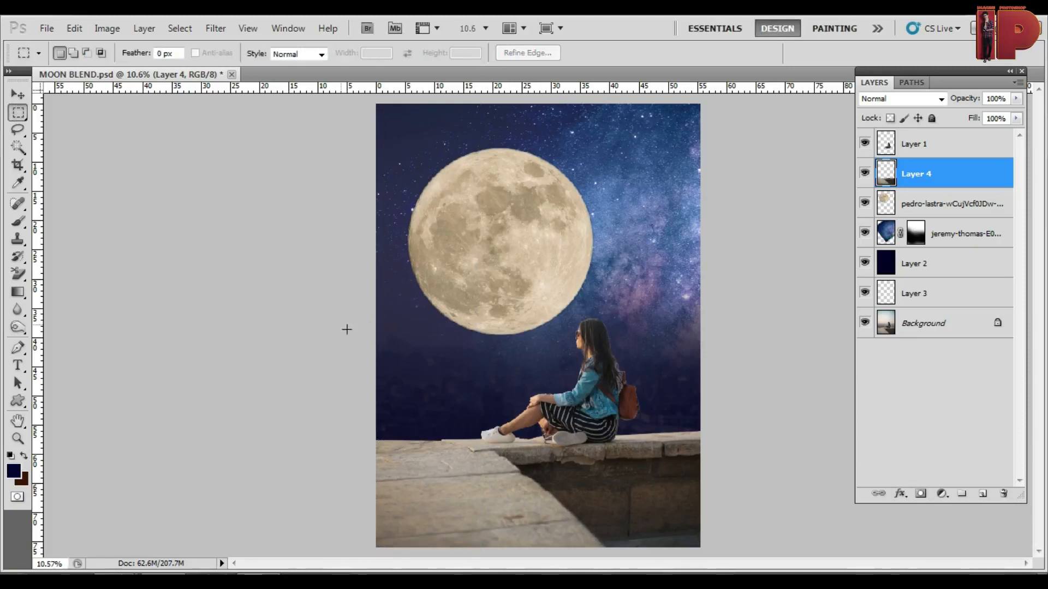
Enlarge and reposition the moon behind the woman, finishing with a further scale to 104.23%.
key(v)
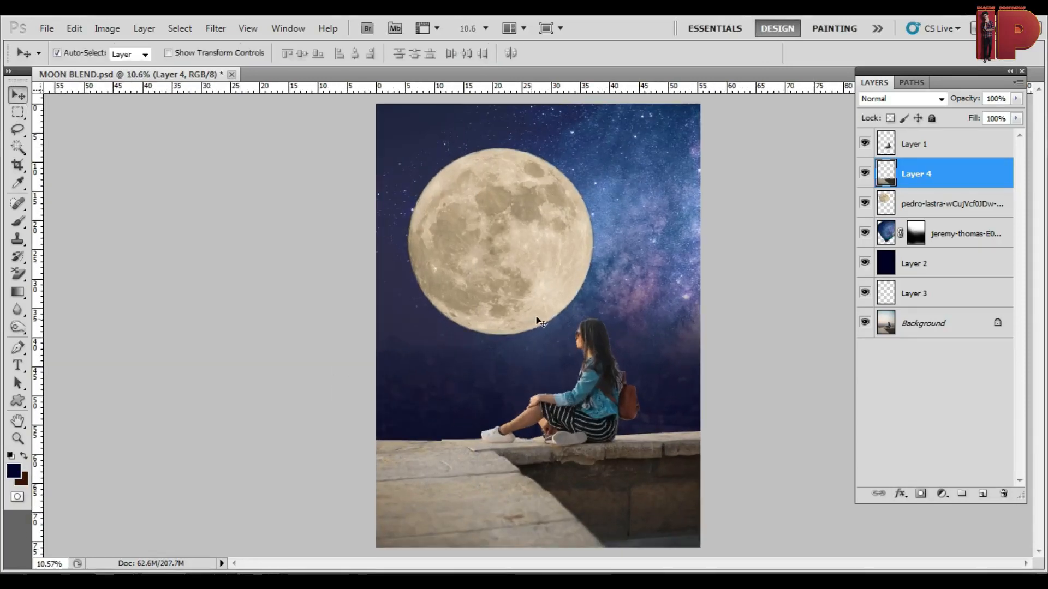
click(520, 264)
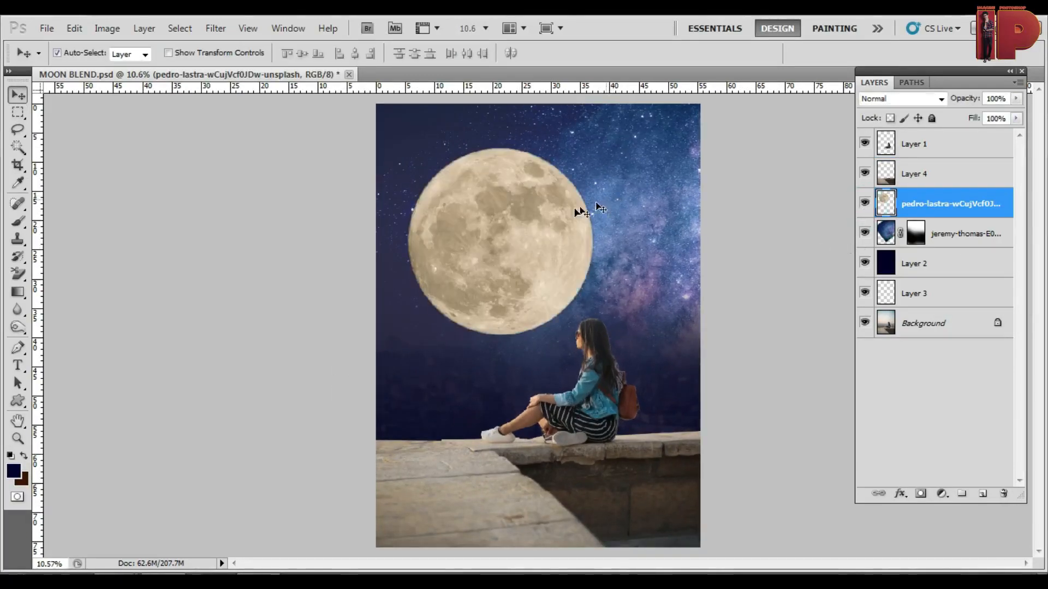
key(ctrl+t)
scroll(596, 204, down, 2)
drag(636, 369, 644, 376)
drag(592, 311, 573, 292)
key(Return)
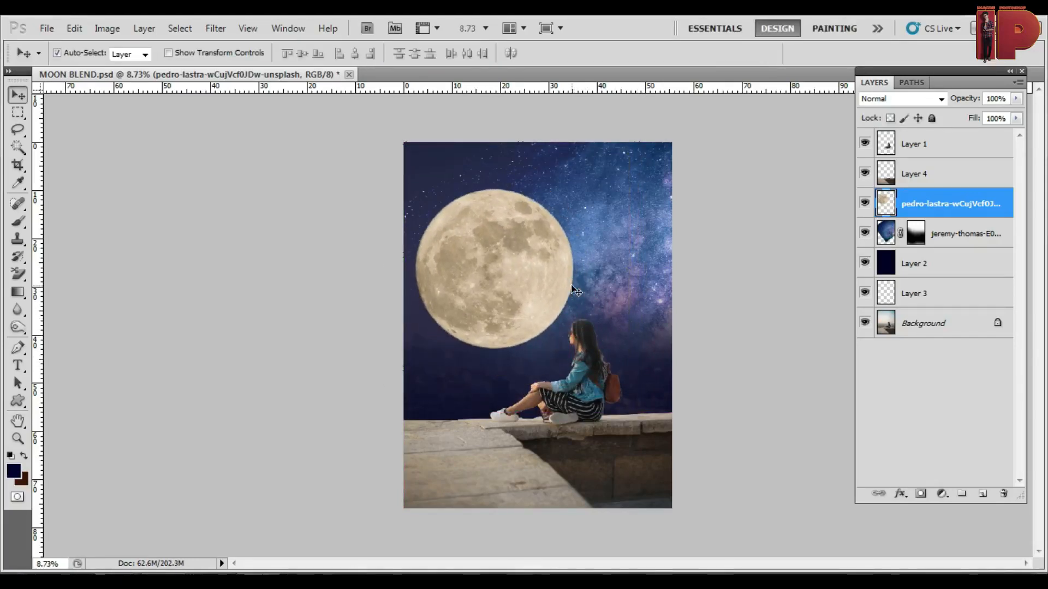
key(ctrl+t)
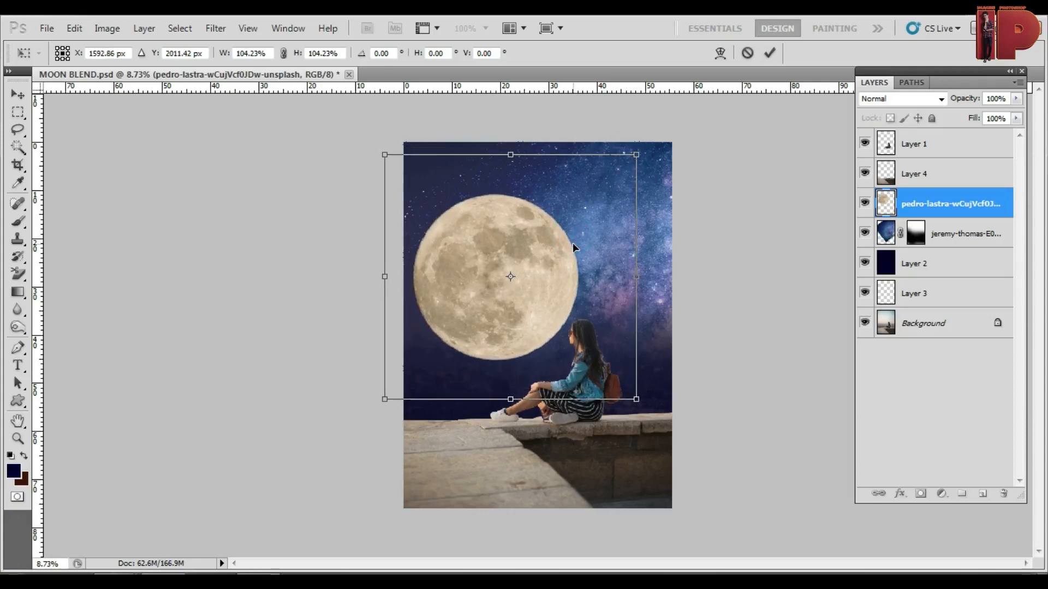
key(Return)
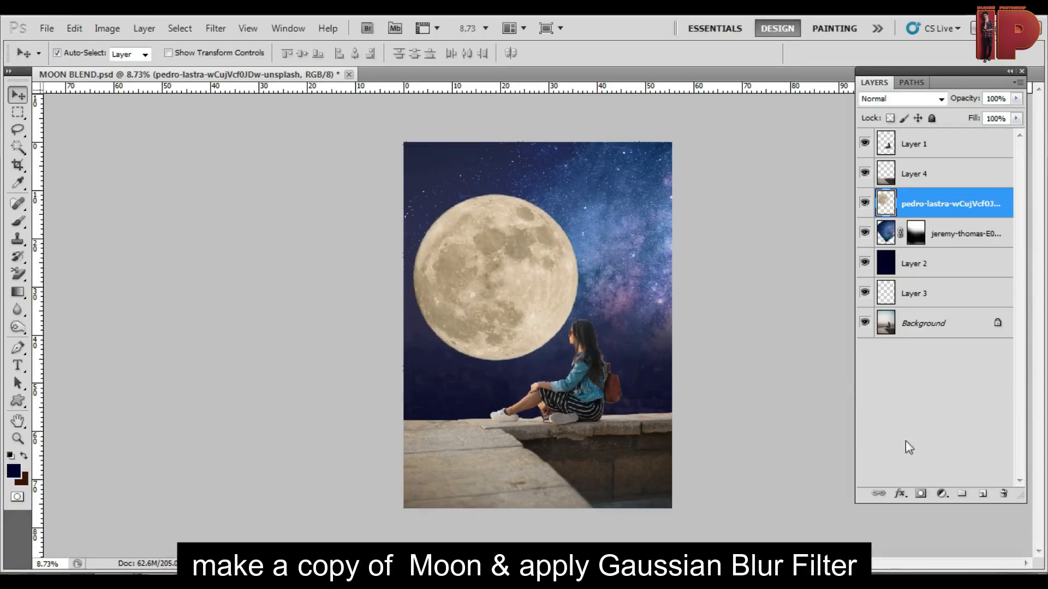
Duplicate the moon layer and apply a Gaussian Blur to the copy.
key(ctrl+j)
click(215, 28)
mouse_move(235, 166)
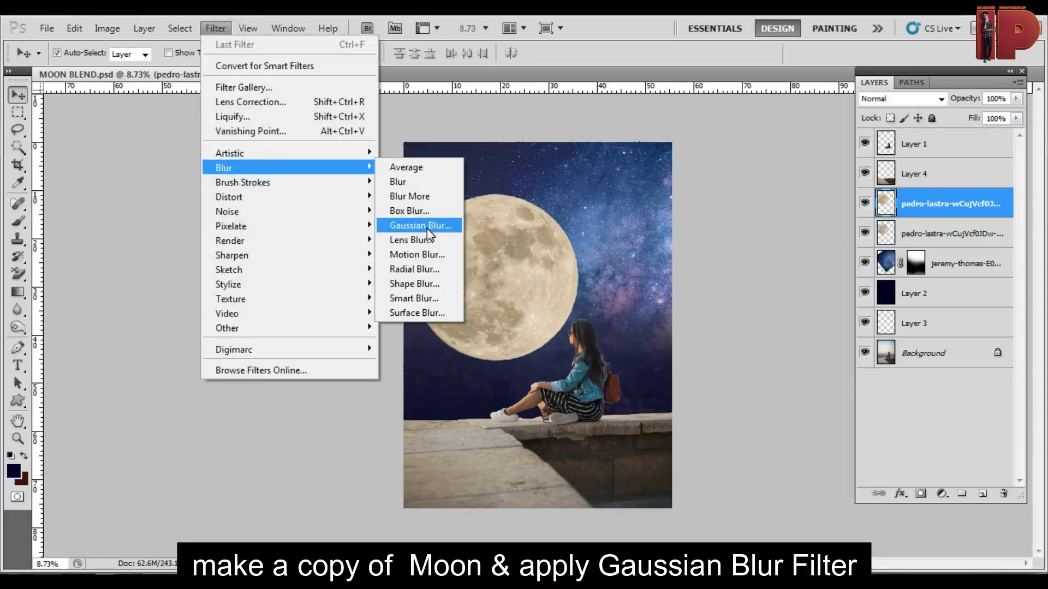
click(424, 224)
key(Return)
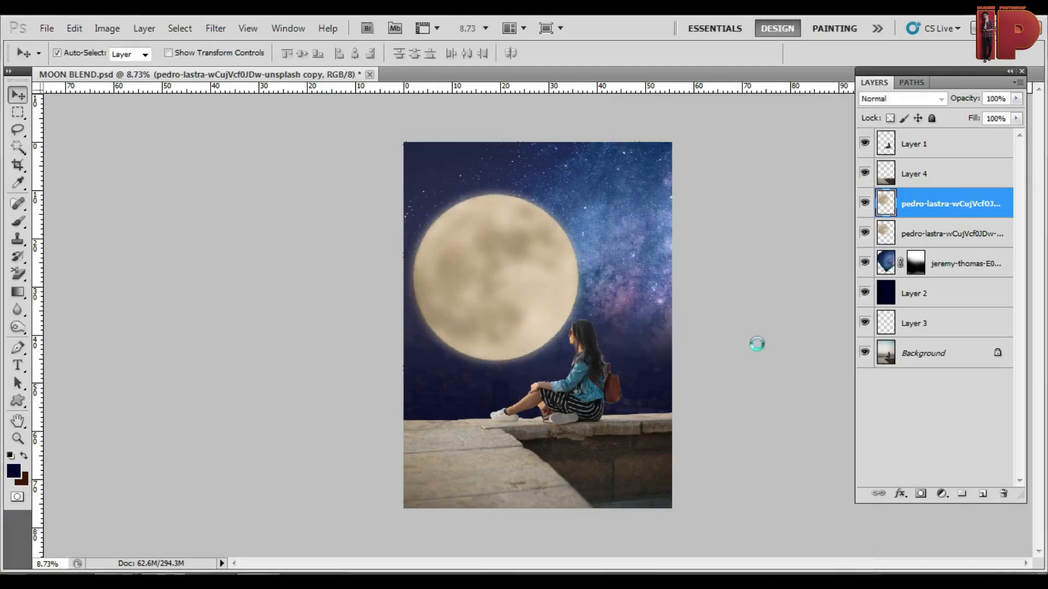
Move the blurred moon copy beneath the sharp moon layer and scale it to about 101.53%.
drag(965, 202, 966, 243)
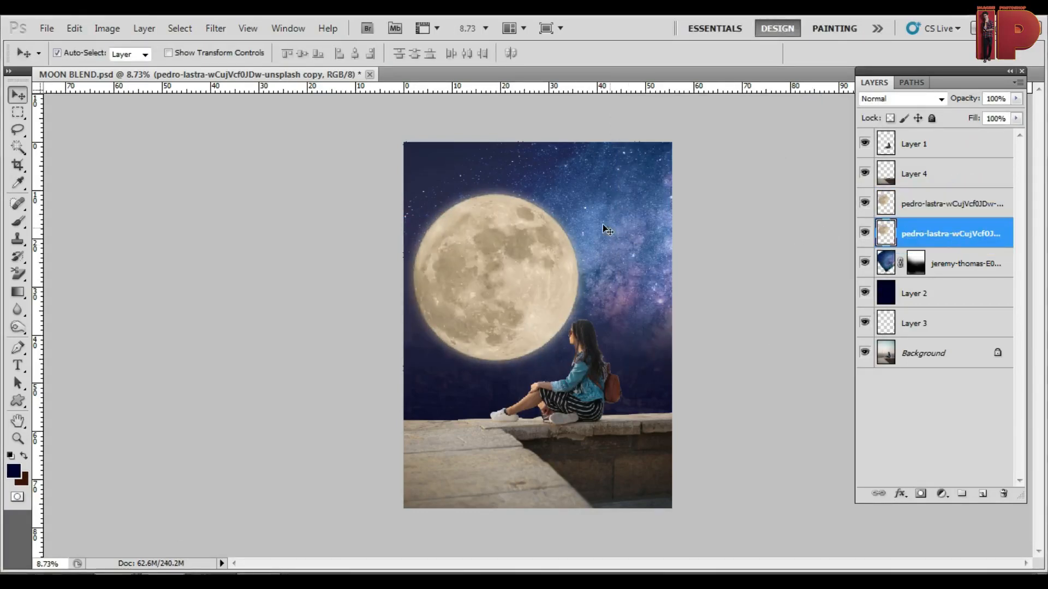
key(ctrl+t)
drag(637, 144, 651, 153)
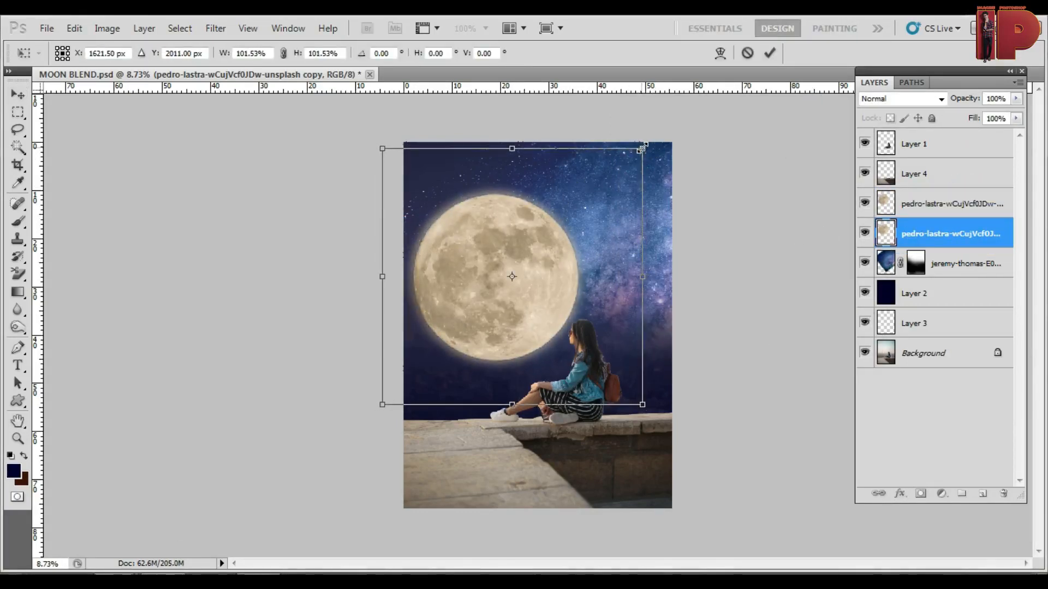
key(Return)
Load the sharp moon's outline as a selection, feather it and use it as that layer's mask.
click(884, 209)
ctrl+click(884, 210)
key(m)
right_click(506, 202)
click(540, 250)
key(Return)
key(ctrl+shift+i)
click(921, 494)
key(ctrl+z)
click(923, 494)
key(v)
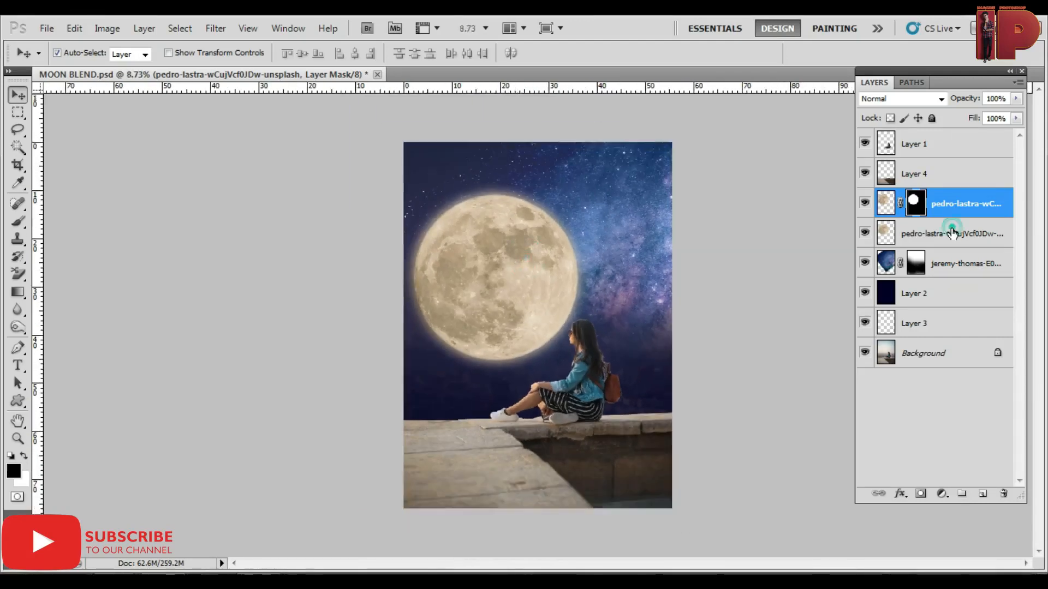
Link the two moon layers and move them together slightly down and right, closer to the woman.
ctrl+click(952, 233)
click(879, 493)
mouse_move(525, 302)
mouse_down()
mouse_move(526, 323)
mouse_move(532, 309)
mouse_up()
click(357, 360)
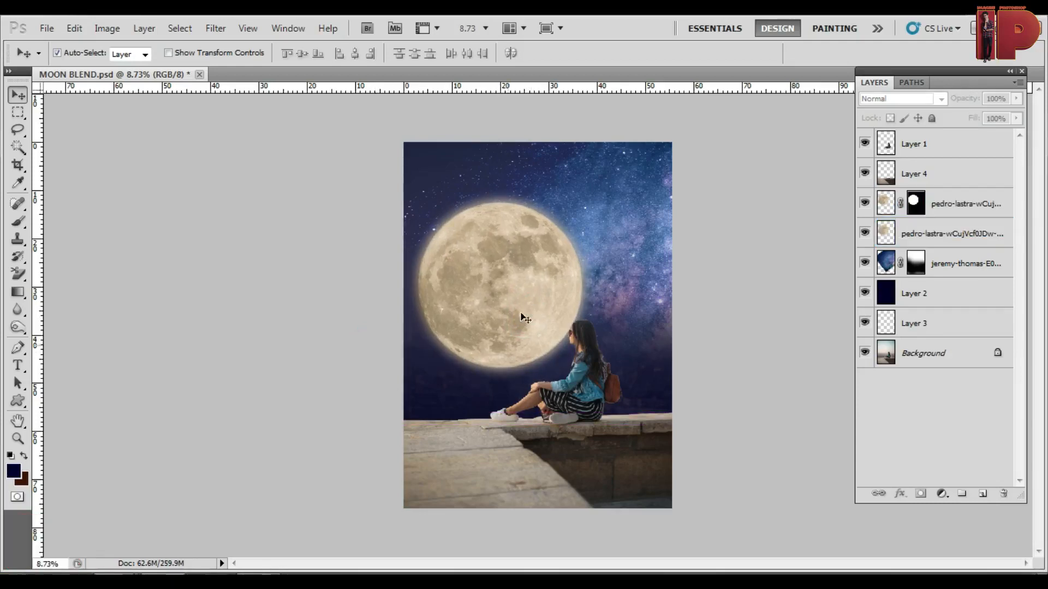
Add a yellow Solid Color fill layer directly above Layer 4.
scroll(522, 316, up, 4)
scroll(522, 316, down, 3)
click(928, 174)
click(942, 494)
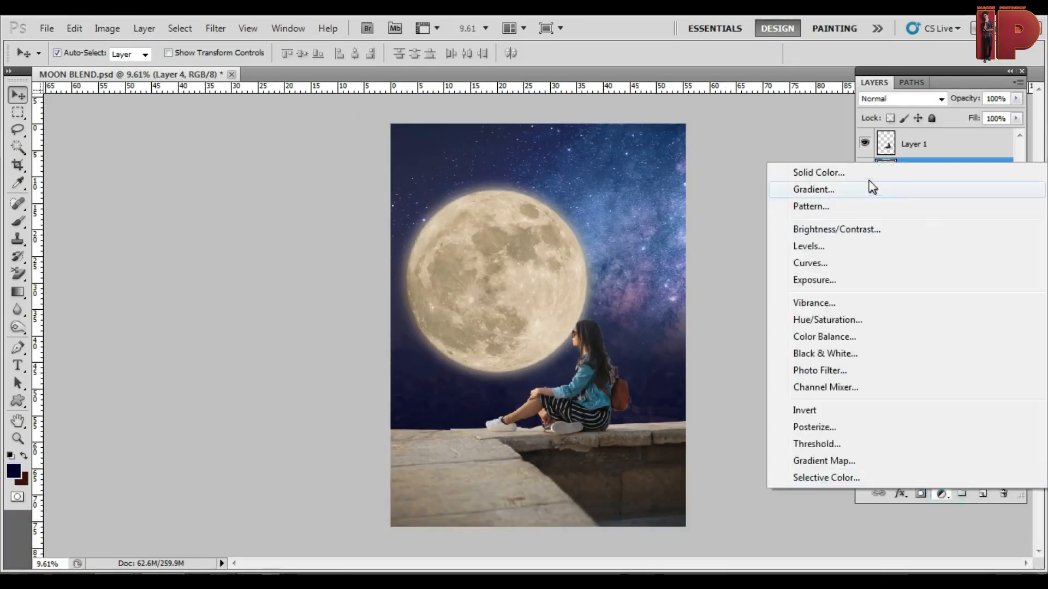
click(867, 170)
drag(881, 430, 885, 526)
key(Return)
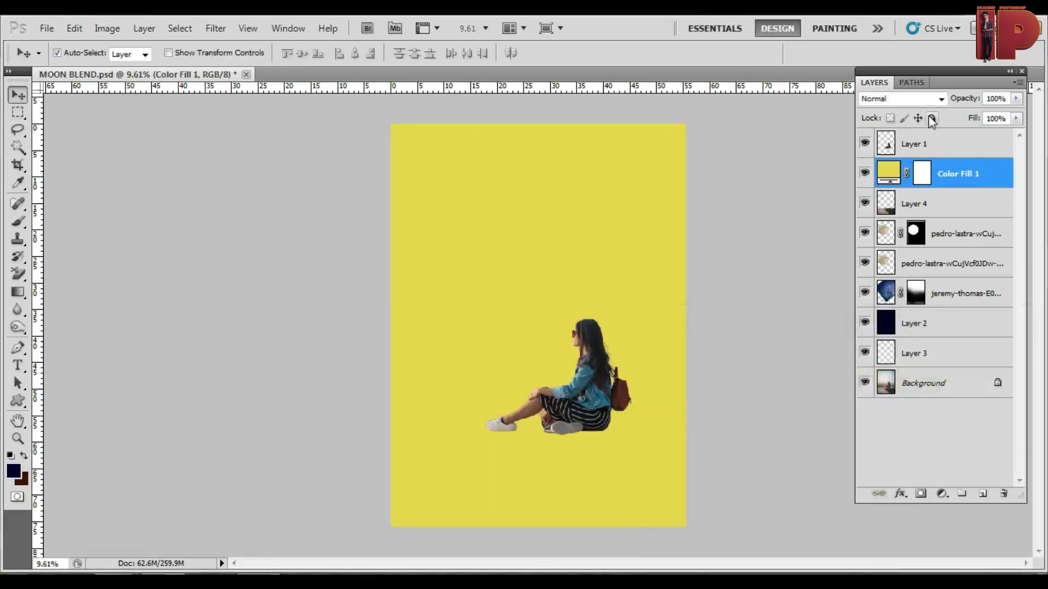
Set the color fill to Soft Light at 11% opacity, move it above Layer 1 and compare the image with and without it.
click(920, 100)
scroll(920, 100, down, 3)
key(Down)
key(Down)
key(Down)
key(Down)
key(Down)
key(Down)
key(Down)
key(Down)
key(Down)
key(Down)
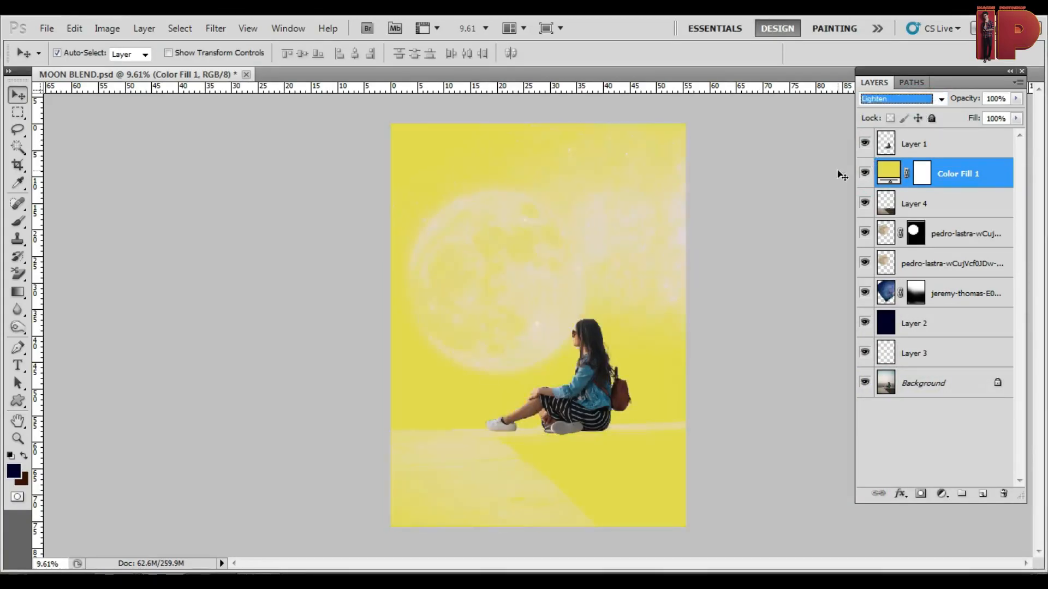
click(840, 177)
drag(928, 174, 961, 140)
click(864, 143)
scroll(497, 419, up, 3)
click(863, 144)
click(864, 144)
Add a darkening Curves adjustment clipped to Layer 4 and fill its mask with black.
drag(674, 339, 650, 235)
scroll(635, 327, up, 4)
click(638, 348)
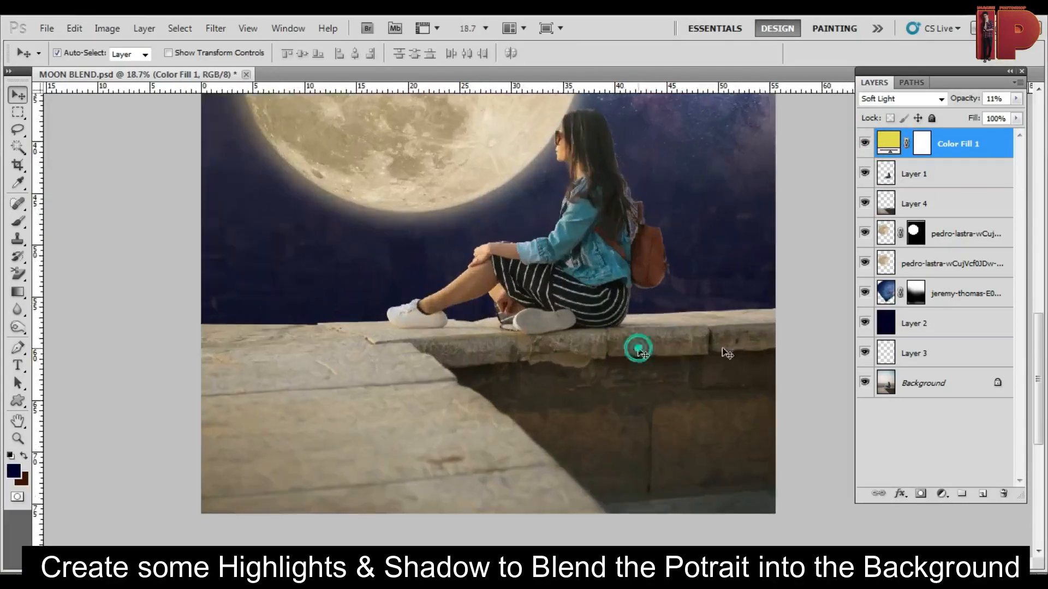
click(959, 206)
click(941, 494)
click(807, 269)
drag(821, 286, 817, 319)
click(827, 199)
click(1039, 111)
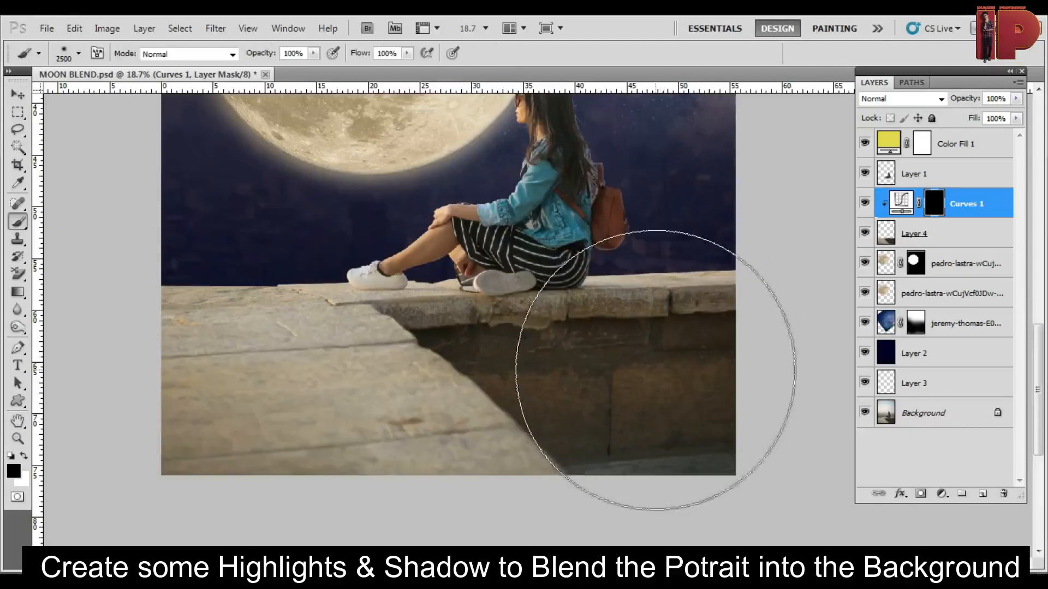
Paint white on the Curves mask with a 700 px brush at 50% opacity over the right part of the wall below the ledge.
key(bracketleft)
key(bracketleft)
key(bracketleft)
key(bracketleft)
key(bracketleft)
key(bracketleft)
key(bracketleft)
key(bracketleft)
key(bracketleft)
key(bracketleft)
key(bracketleft)
key(bracketleft)
key(bracketleft)
key(bracketleft)
key(bracketleft)
key(bracketleft)
key(bracketleft)
key(bracketleft)
key(bracketleft)
scroll(655, 359, up, 2)
key(x)
mouse_move(639, 351)
mouse_down()
mouse_move(660, 350)
mouse_move(639, 350)
mouse_up()
key(ctrl+alt+z)
key(5)
key(bracketright)
drag(720, 355, 634, 354)
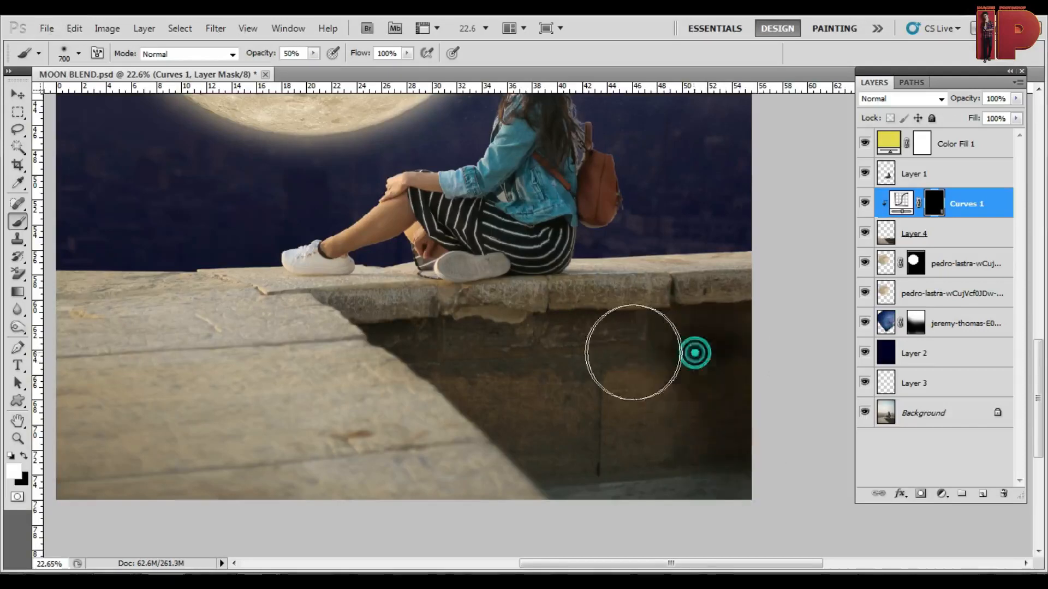
Change the brush tip and darken the rest of the recessed wall, including under the ledge and along the diagonal stone edge.
right_click(694, 353)
click(753, 417)
mouse_move(732, 332)
mouse_down()
mouse_move(720, 342)
mouse_move(699, 323)
mouse_up()
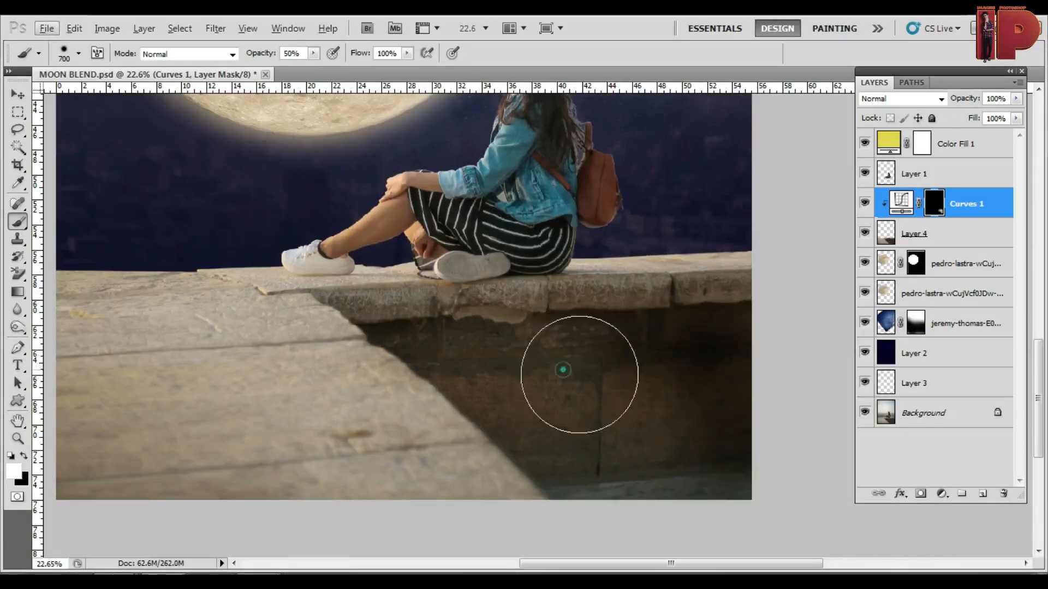
drag(580, 374, 503, 358)
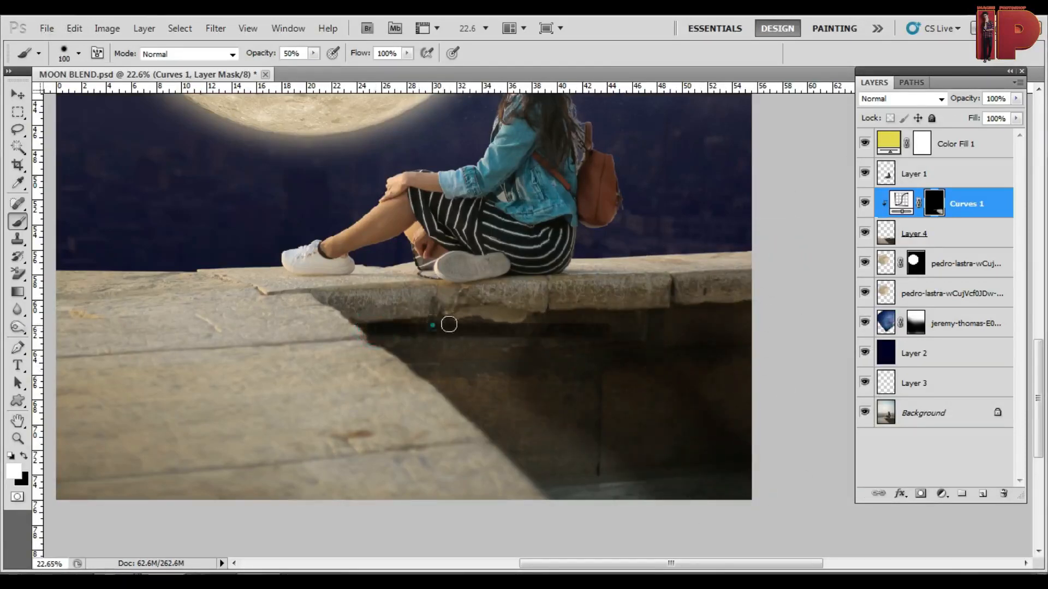
drag(451, 393, 555, 503)
key(bracketright)
mouse_move(490, 370)
mouse_down()
mouse_move(486, 355)
mouse_move(671, 480)
mouse_move(591, 460)
mouse_up()
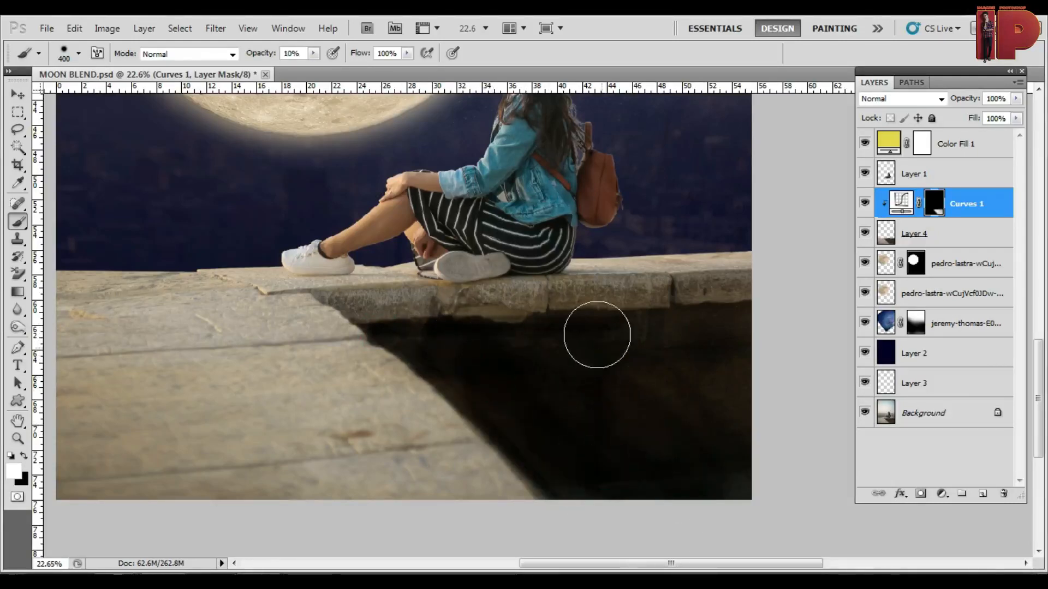
Enlarge the brush to 2300 px and soften the wall's shadow with black on the Curves mask at 10% opacity.
key(bracketright)
key(bracketright)
key(bracketright)
key(bracketright)
key(bracketright)
key(bracketright)
key(bracketright)
key(bracketright)
key(bracketright)
key(bracketright)
key(bracketright)
key(bracketright)
key(bracketright)
key(bracketright)
key(bracketright)
key(bracketright)
key(bracketright)
key(bracketright)
key(bracketright)
scroll(615, 394, down, 2)
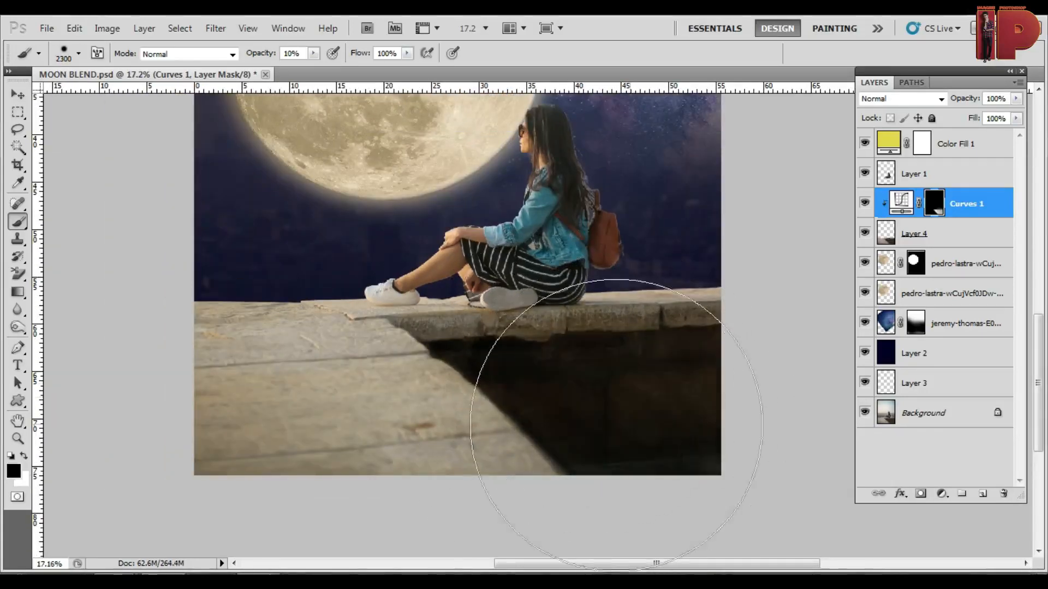
Darken the ledge's front face with white strokes on the Curves 1 mask, using a 175 px brush at 50% opacity.
scroll(660, 382, up, 2)
key(bracketleft)
key(bracketleft)
key(bracketleft)
key(bracketleft)
key(bracketleft)
key(bracketleft)
key(bracketleft)
key(bracketleft)
key(bracketleft)
key(bracketleft)
key(bracketleft)
key(bracketleft)
key(bracketleft)
key(bracketleft)
key(bracketleft)
key(bracketleft)
key(bracketleft)
key(bracketleft)
key(bracketleft)
key(bracketleft)
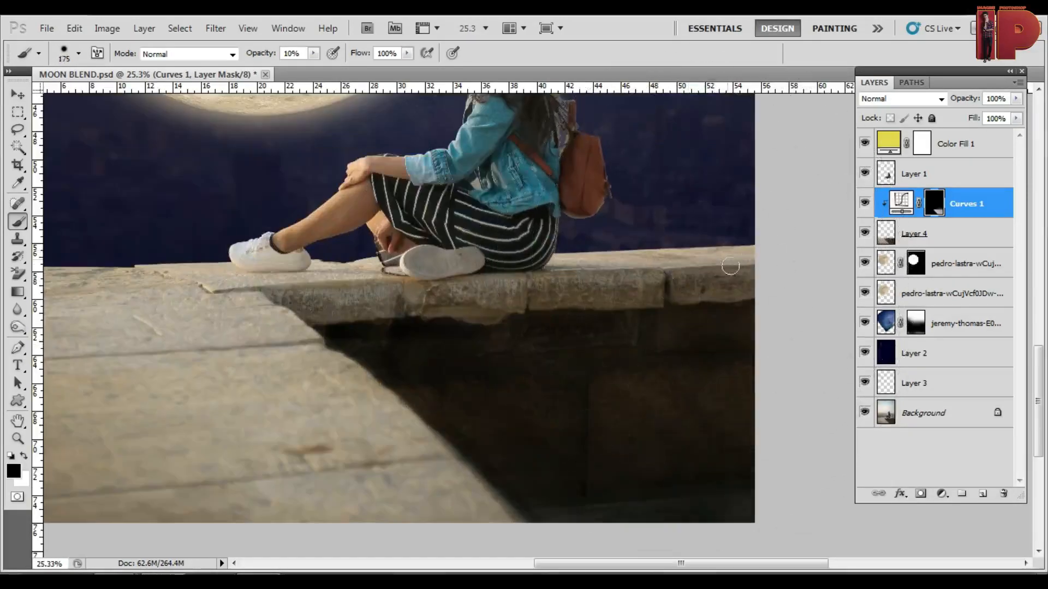
scroll(758, 286, up, 3)
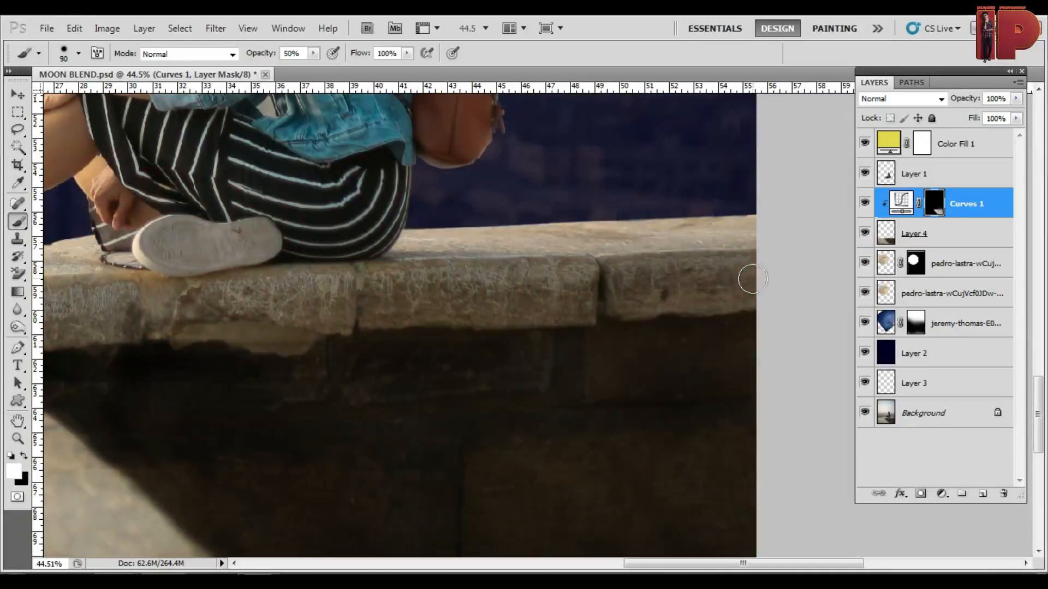
key(bracketright)
right_click(762, 278)
click(813, 190)
key(backslash)
key(backslash)
key(bracketright)
key(bracketright)
key(bracketright)
drag(741, 278, 151, 296)
mouse_move(193, 298)
mouse_down()
mouse_move(354, 296)
mouse_move(148, 295)
mouse_up()
drag(237, 299, 312, 298)
mouse_move(148, 292)
mouse_down()
mouse_move(173, 320)
mouse_move(259, 300)
mouse_move(490, 318)
mouse_up()
drag(642, 292, 543, 304)
drag(482, 316, 717, 314)
mouse_move(812, 295)
mouse_down()
mouse_move(531, 287)
mouse_move(203, 304)
mouse_move(355, 306)
mouse_up()
mouse_move(354, 306)
mouse_down()
mouse_move(73, 309)
mouse_move(208, 346)
mouse_move(729, 328)
mouse_up()
Clear the shadow from the ledge's top surface by painting black on the Curves 1 mask with a 150 px brush.
key(x)
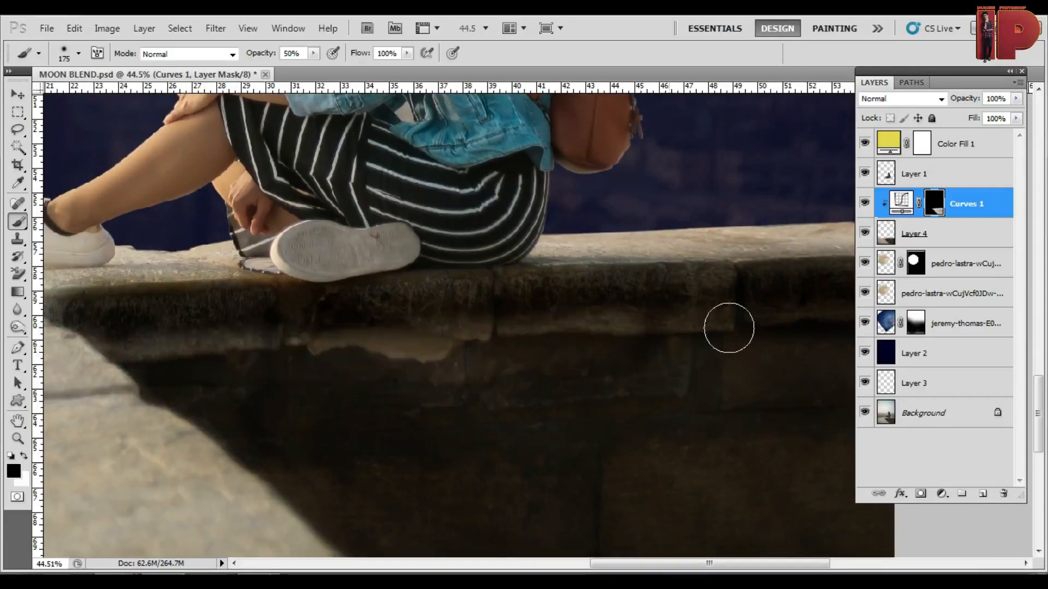
scroll(444, 332, down, 2)
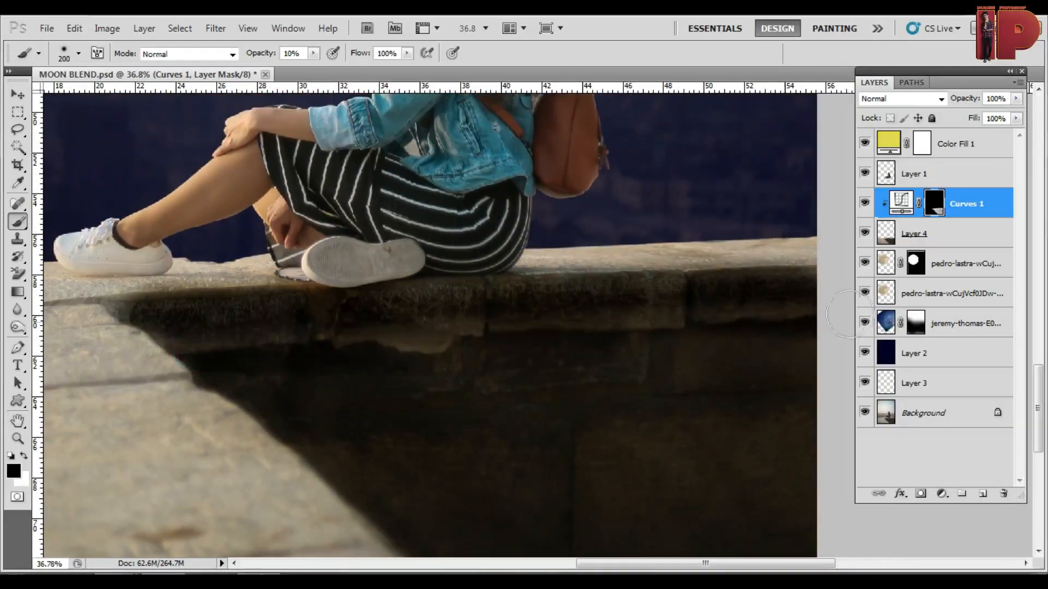
scroll(747, 235, up, 1)
key(x)
mouse_move(804, 246)
mouse_down()
mouse_move(742, 246)
mouse_move(787, 245)
mouse_move(764, 249)
mouse_up()
key(x)
drag(664, 252, 540, 260)
drag(469, 257, 575, 251)
drag(539, 249, 480, 251)
click(345, 253)
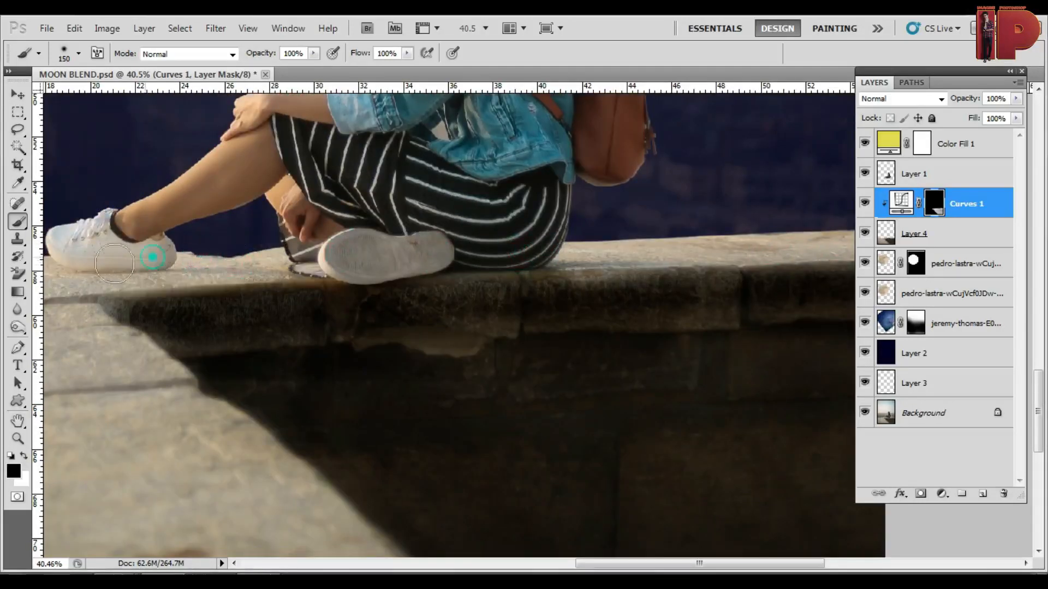
Add white strokes on the Curves 1 mask along the ledge behind and beneath the woman.
scroll(564, 285, down, 3)
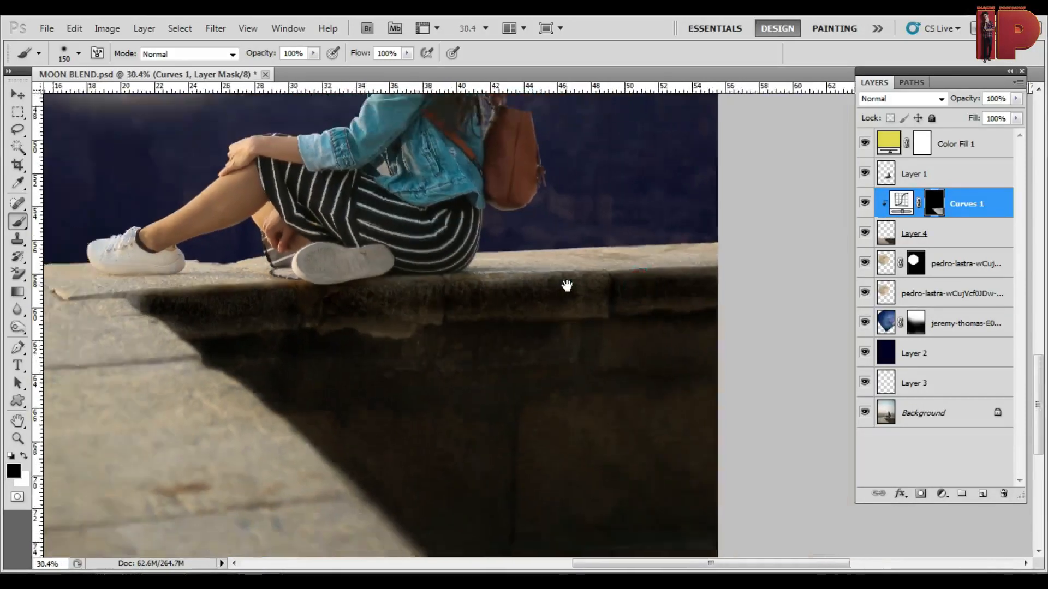
scroll(626, 221, up, 3)
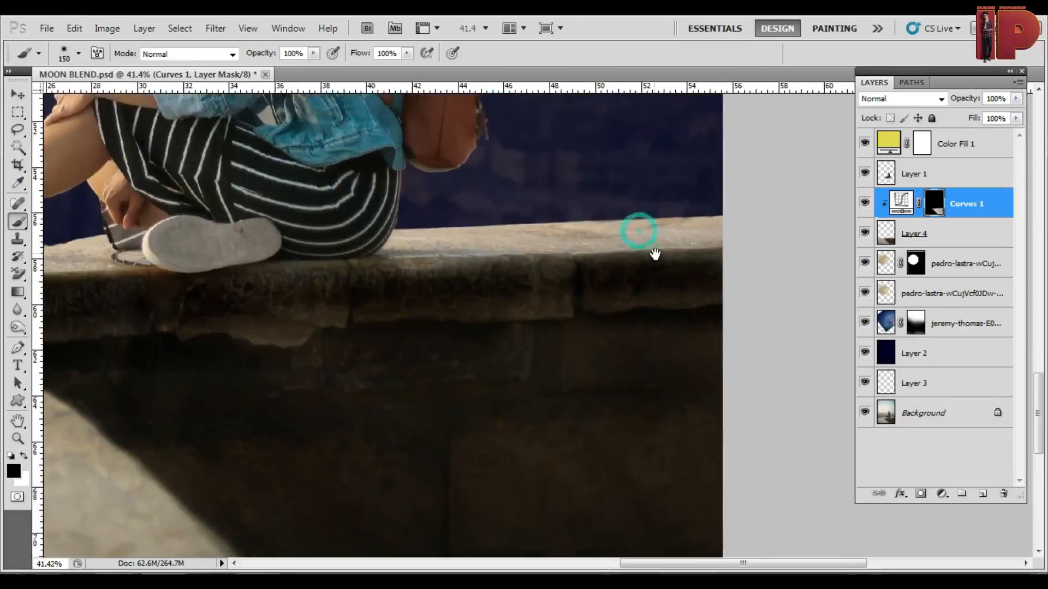
key(x)
drag(714, 198, 430, 216)
drag(273, 240, 512, 237)
scroll(344, 251, down, 3)
drag(333, 244, 486, 223)
scroll(353, 211, down, 2)
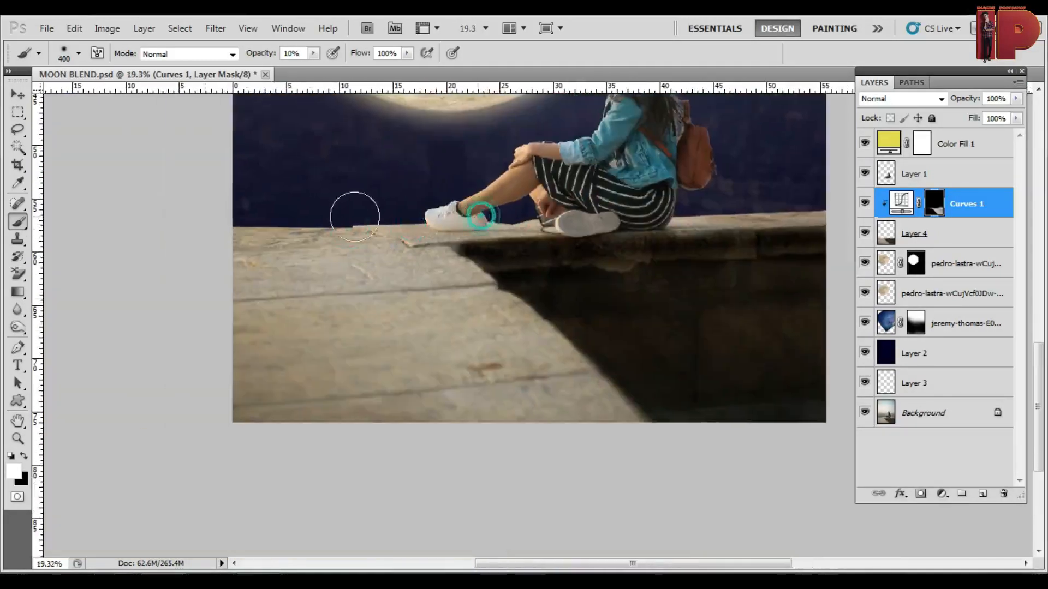
Shade the foreground stone slabs with broad, soft strokes on the Curves 1 mask at 10% opacity.
drag(379, 442, 503, 276)
mouse_move(589, 395)
mouse_down()
mouse_move(526, 344)
mouse_move(464, 321)
mouse_up()
drag(419, 356, 538, 437)
drag(528, 266, 477, 262)
scroll(398, 257, down, 2)
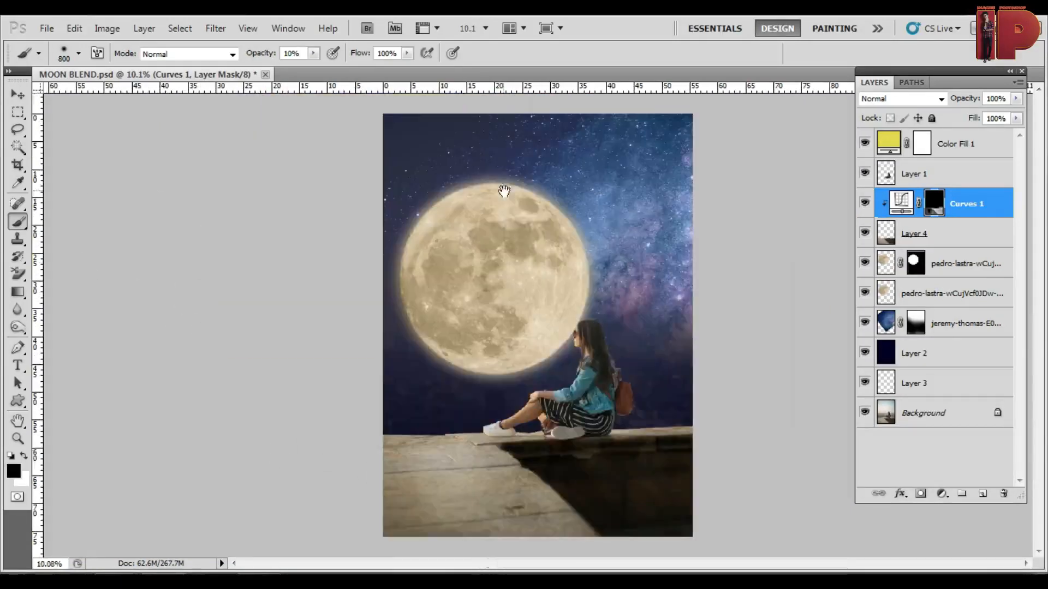
Add a very dark navy Solid Color fill layer above the Curves 1 adjustment.
scroll(591, 349, up, 3)
scroll(601, 374, up, 4)
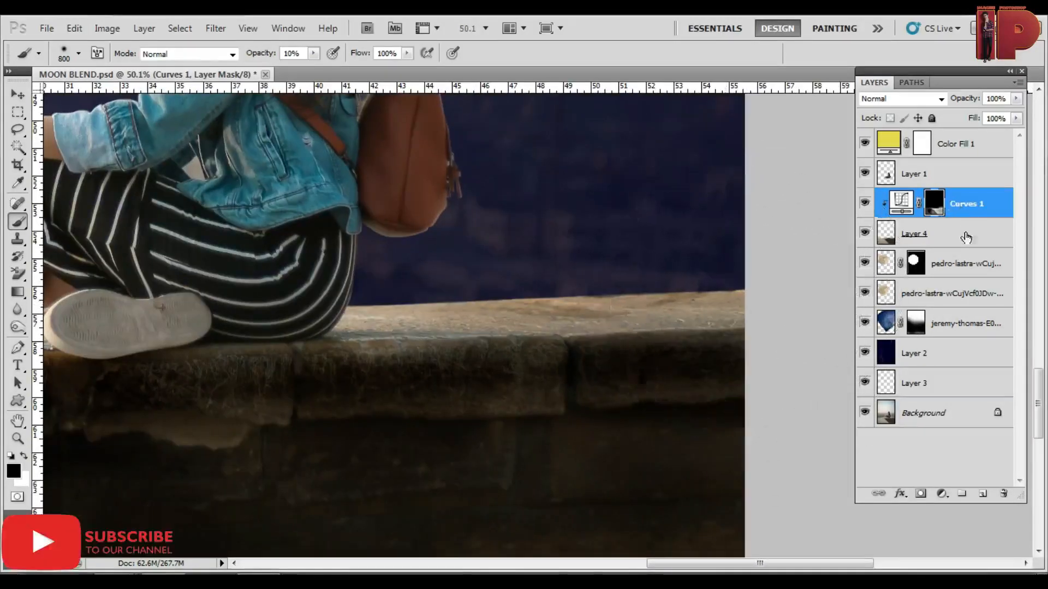
click(943, 495)
click(884, 173)
click(862, 539)
click(1019, 351)
Set the navy fill layer's blend mode to Screen and clip it to the stone ledge layer.
click(876, 100)
key(Down)
key(Down)
key(Down)
key(Down)
key(Down)
key(Down)
key(Down)
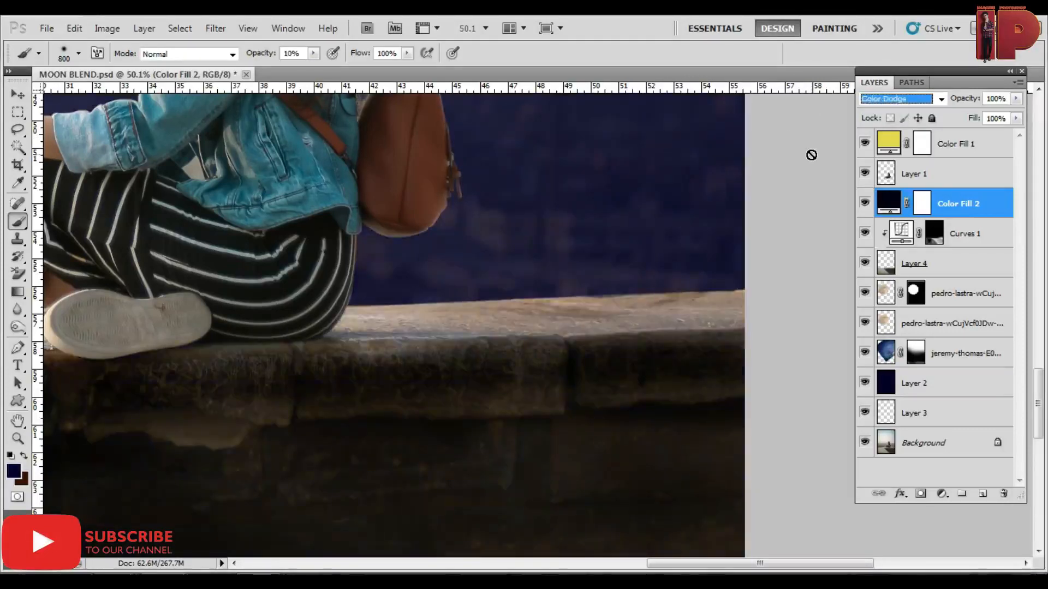
click(811, 155)
key(Escape)
key(Escape)
key(ctrl+0)
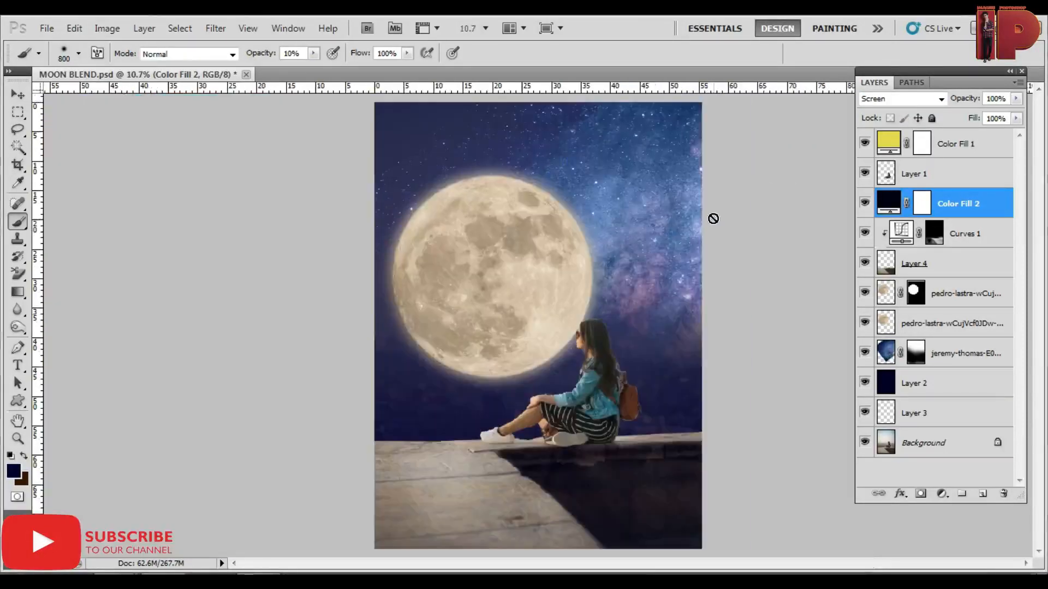
key(v)
click(868, 204)
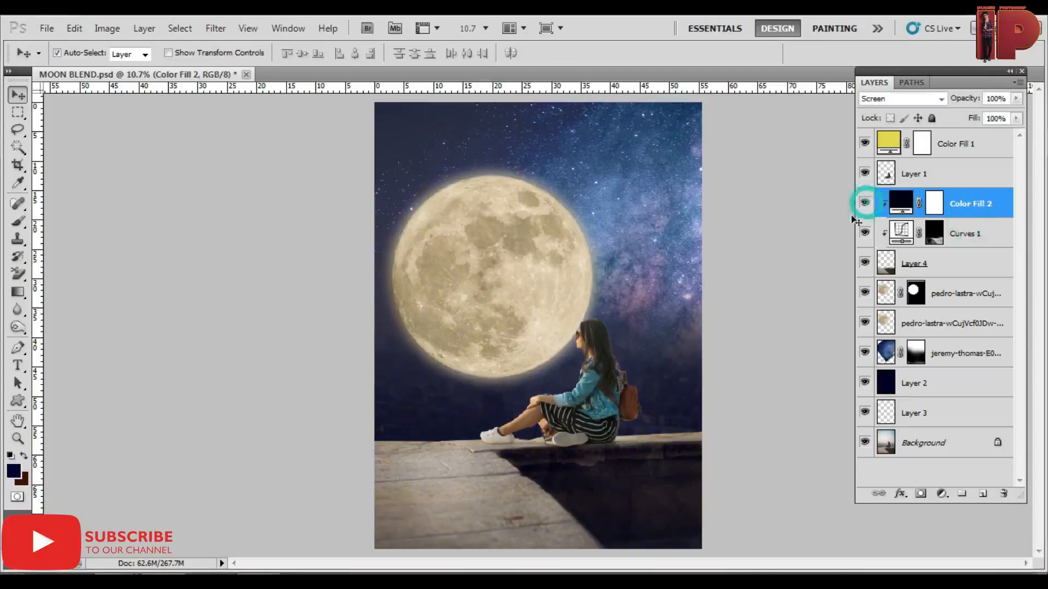
Add a light yellow Solid Color fill layer above Color Fill 2 and clip it to the ledge.
scroll(834, 411, up, 3)
scroll(570, 389, up, 3)
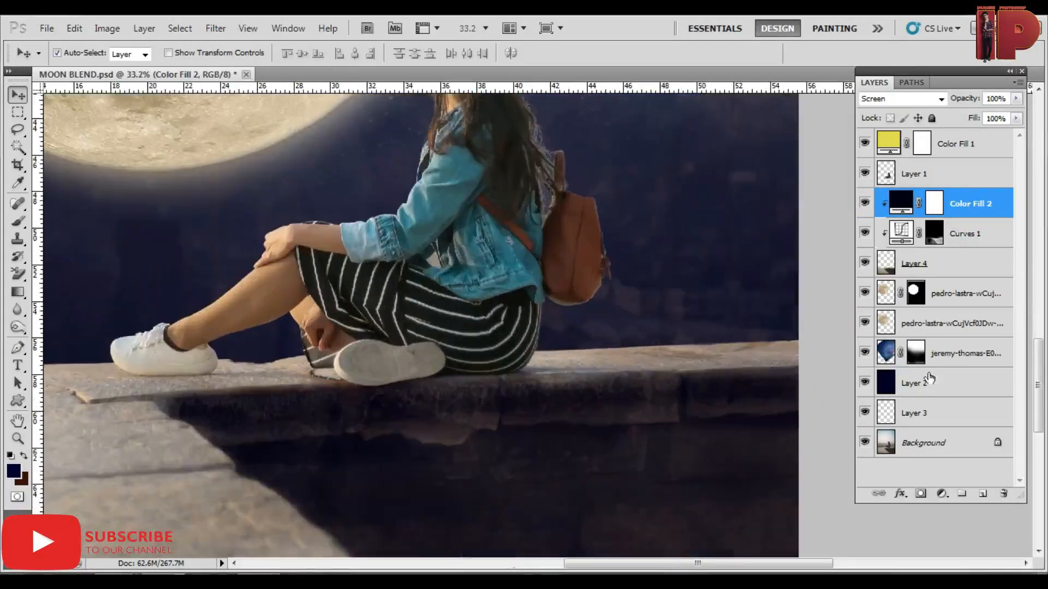
click(941, 494)
click(832, 179)
click(775, 365)
click(881, 525)
key(Return)
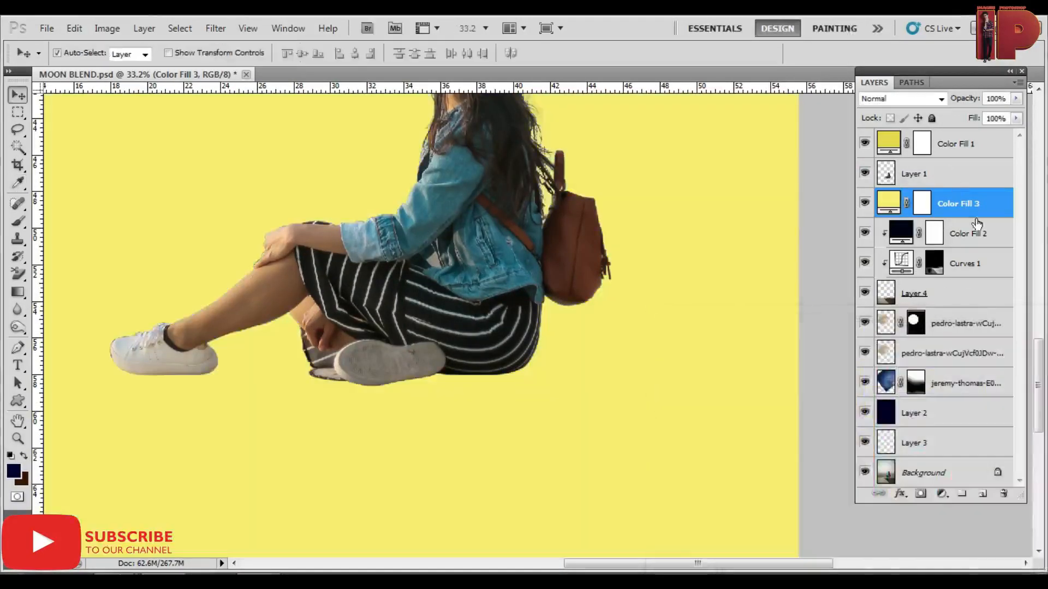
alt+click(988, 217)
Try different blend modes on the yellow fill layer and set it to Overlay.
click(881, 98)
key(Down)
key(Down)
key(Down)
key(Down)
key(Down)
key(Down)
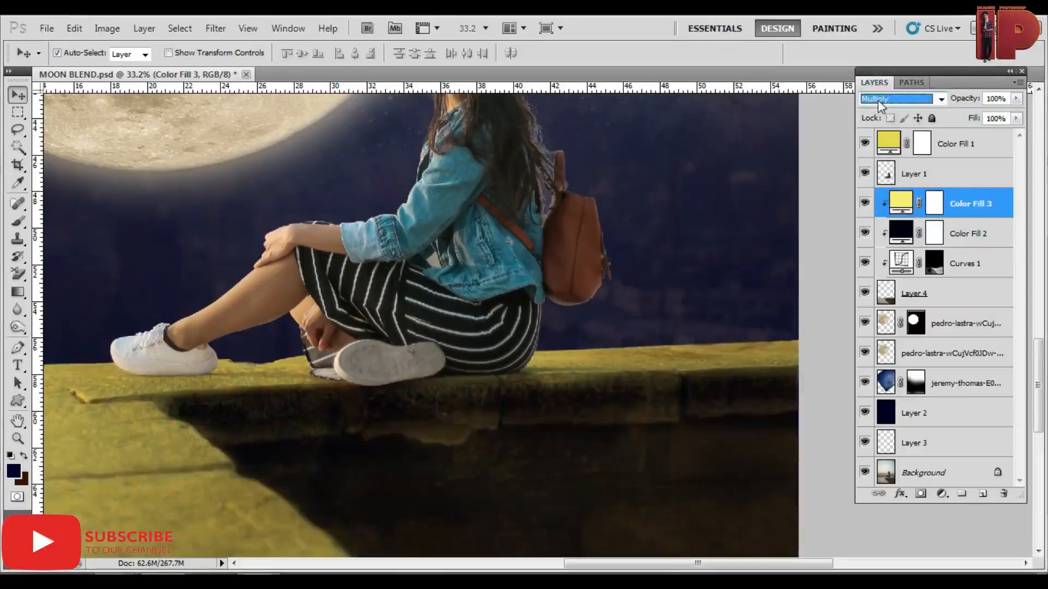
key(Down)
key(Down)
key(Down)
key(Down)
key(Down)
key(Down)
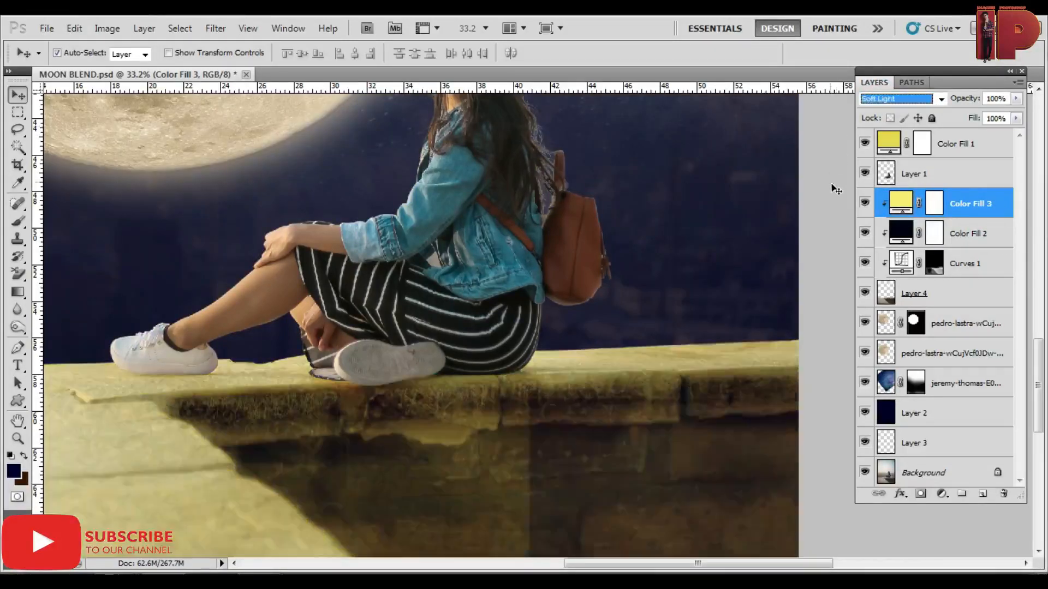
click(945, 208)
Recolour Color Fill 3 to light blue (RGB 123, 182, 255) and invert its mask to black.
double_click(902, 206)
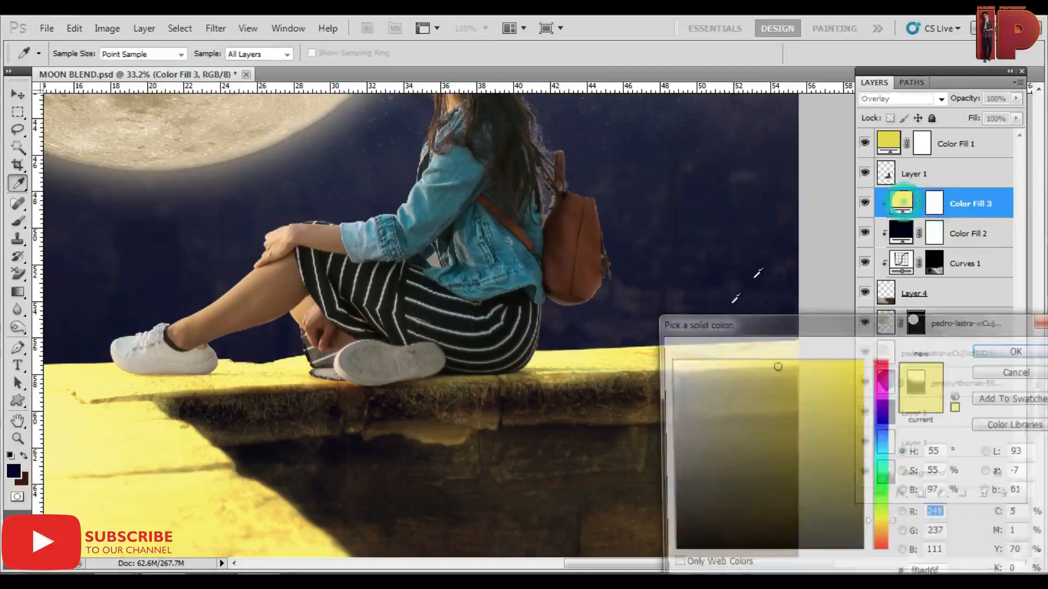
click(882, 444)
drag(813, 388, 859, 438)
drag(790, 419, 864, 359)
drag(883, 443, 884, 439)
drag(787, 401, 769, 360)
click(1020, 350)
key(ctrl+i)
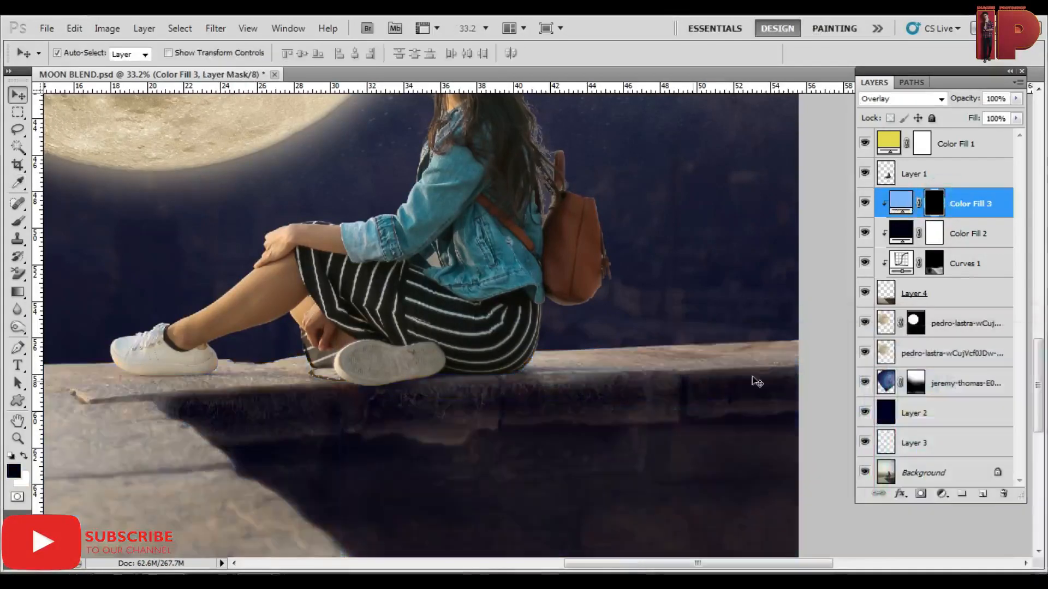
Change Color Fill 3's colour to white and its blend mode to Normal.
scroll(779, 374, up, 3)
key(b)
scroll(771, 334, up, 2)
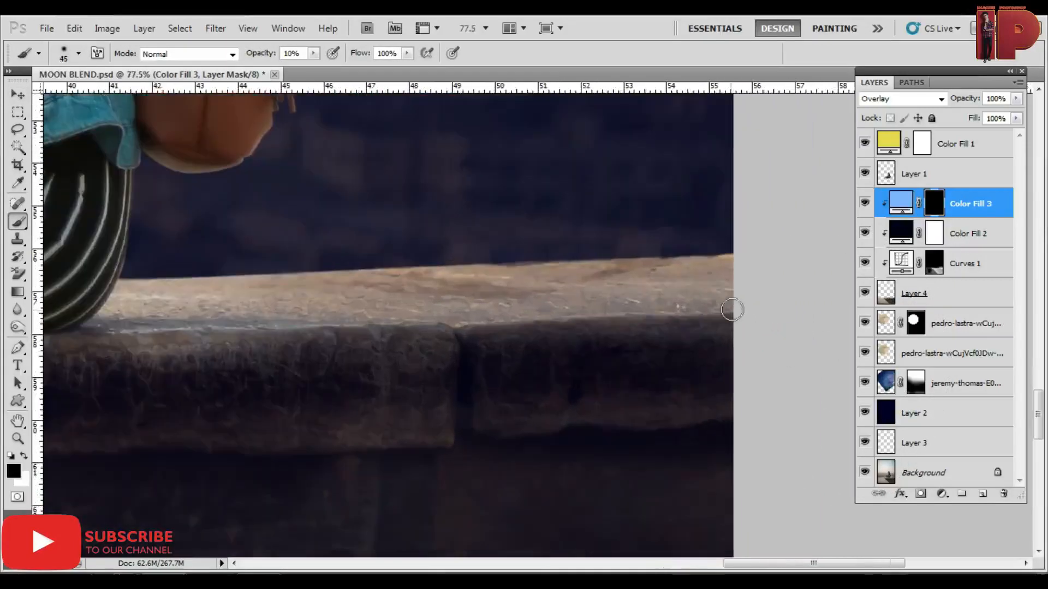
double_click(894, 204)
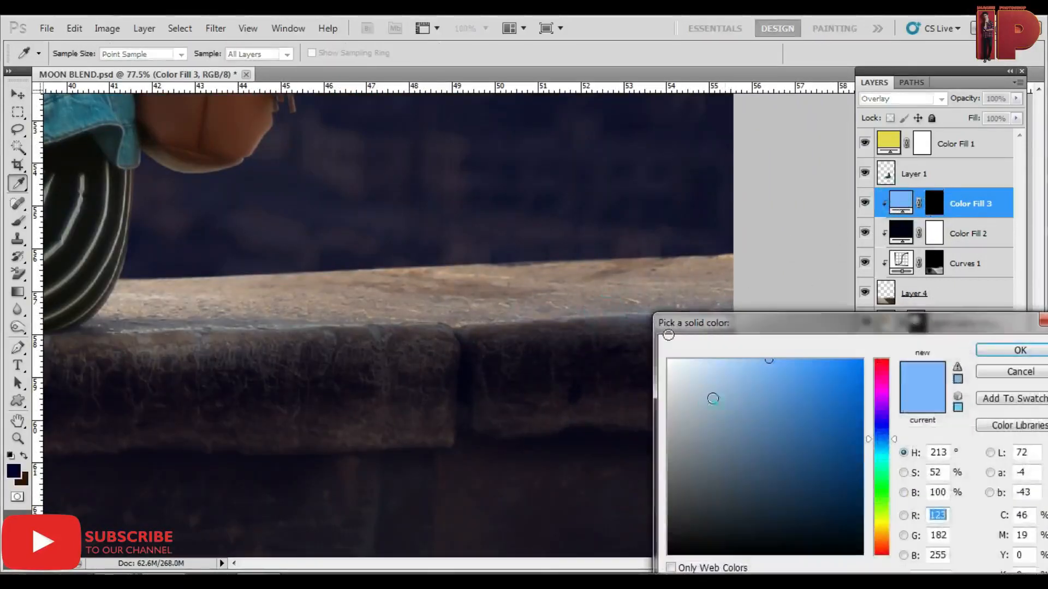
drag(713, 397, 669, 339)
click(1019, 350)
click(905, 100)
click(877, 113)
click(813, 126)
Paint a faint highlight along the ledge's top edge beside the woman on the Color Fill 3 mask at 10% opacity.
click(562, 248)
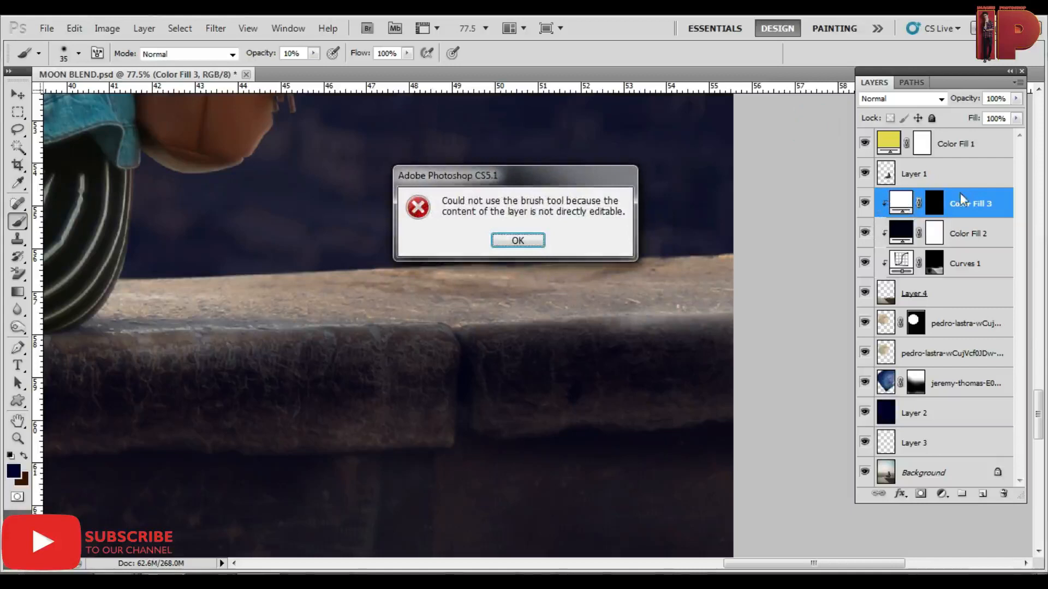
click(517, 240)
click(934, 203)
mouse_move(144, 321)
mouse_down()
mouse_move(564, 306)
mouse_move(764, 313)
mouse_move(530, 296)
mouse_up()
drag(645, 295, 704, 278)
drag(521, 280, 158, 306)
key(x)
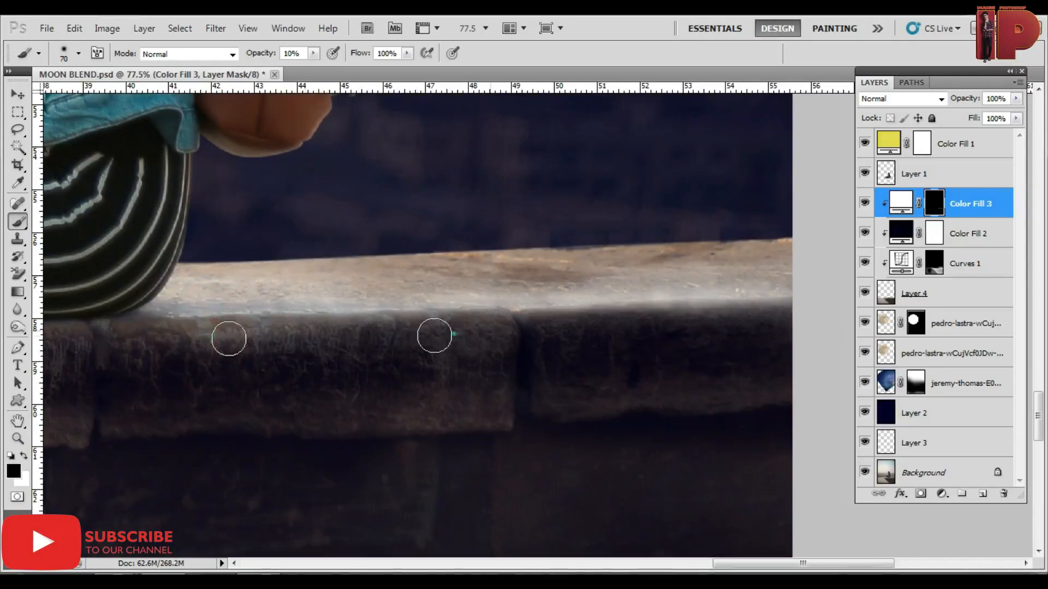
Paint a broad white highlight across the ledge to the image edge with a 150 px brush at 50% opacity.
scroll(385, 327, down, 4)
key(bracketright)
key(bracketright)
key(bracketright)
key(bracketright)
key(bracketright)
key(x)
mouse_move(243, 317)
mouse_down()
mouse_move(297, 327)
mouse_move(670, 311)
mouse_up()
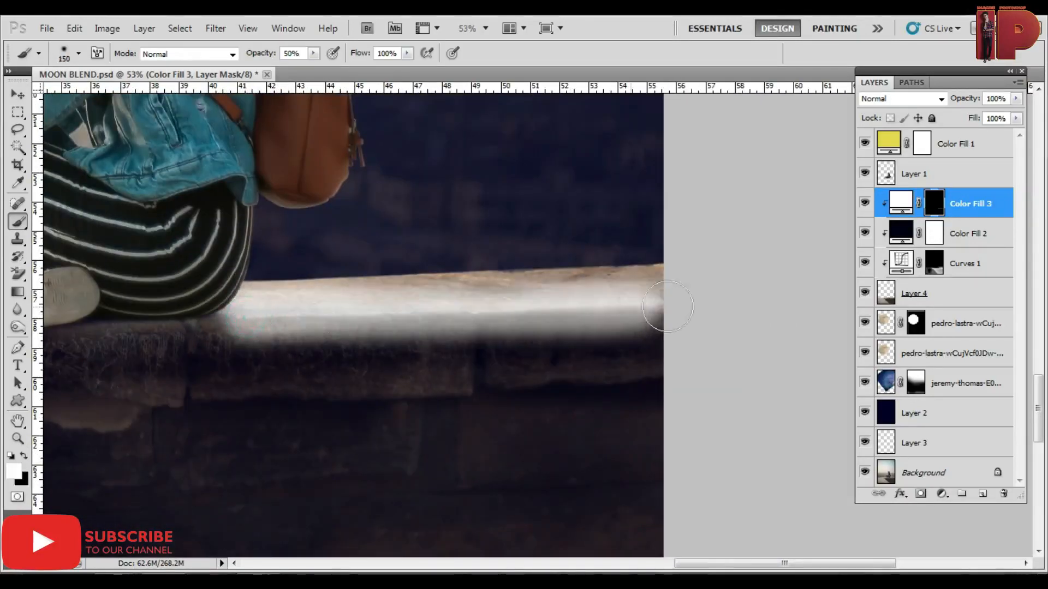
Erase the highlight spill from the ledge's front face and soften its far edge with black on the Color Fill 3 mask.
key(x)
drag(352, 343, 226, 340)
right_click(370, 316)
drag(383, 380, 457, 380)
mouse_move(674, 349)
mouse_down()
mouse_move(661, 338)
mouse_move(353, 358)
mouse_move(164, 349)
mouse_up()
mouse_move(441, 348)
mouse_down()
mouse_move(657, 339)
mouse_move(306, 338)
mouse_up()
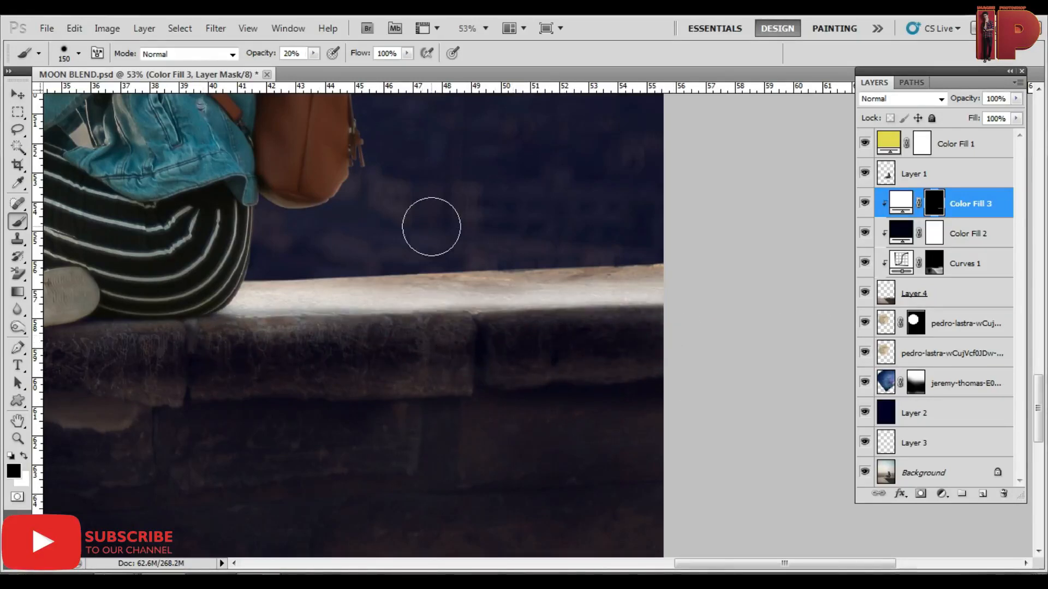
drag(611, 254, 355, 250)
Set Color Fill 3's blend mode to Lighter Color.
scroll(653, 251, down, 2)
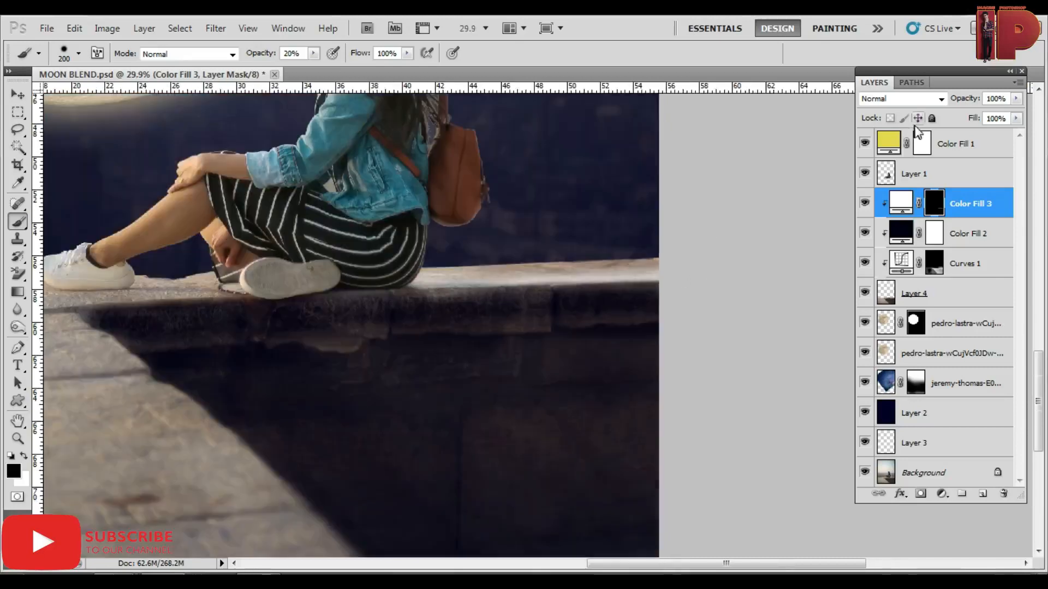
key(v)
click(909, 99)
click(909, 100)
scroll(909, 102, down, 3)
key(Down)
key(Down)
key(Down)
key(Down)
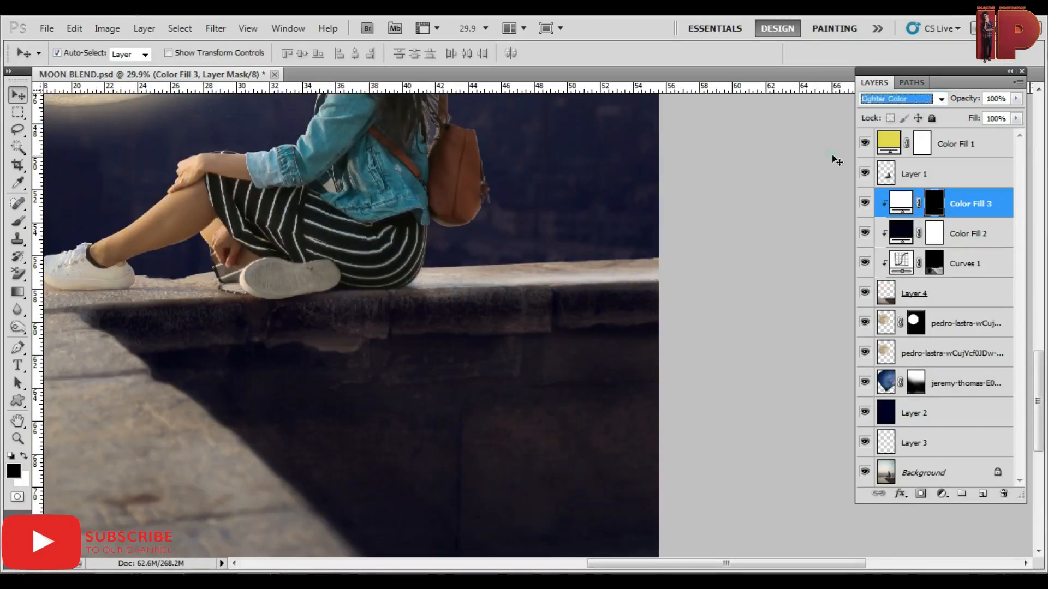
Recolour the ledge highlight's fill layer to a warm light yellow, about hue 49°, saturation 55%, brightness 98%.
double_click(901, 203)
click(776, 363)
click(885, 531)
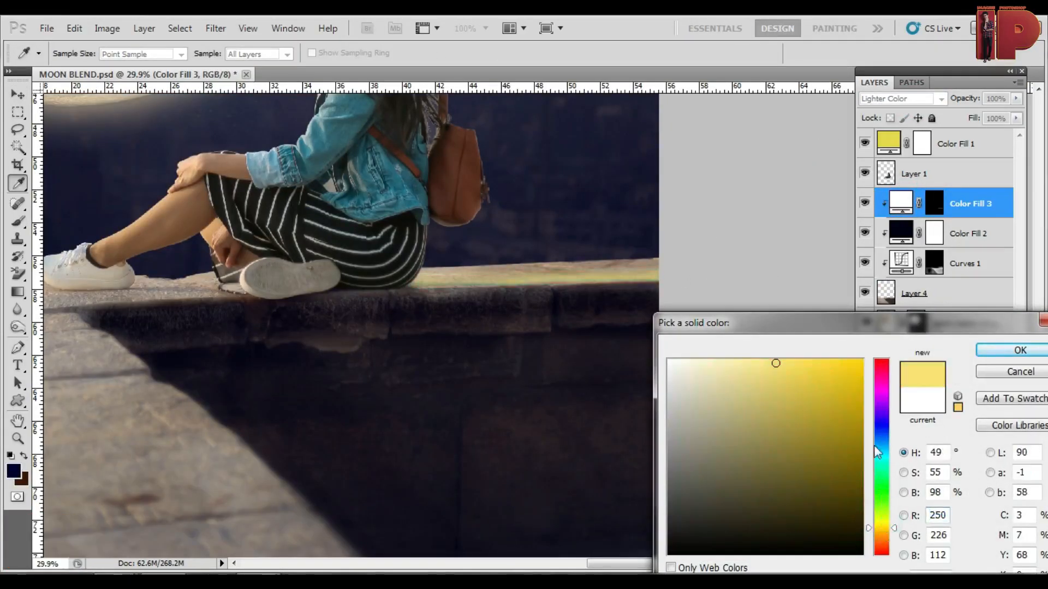
click(982, 348)
Change the warm yellow highlight layer's blend mode to Pin Light.
click(895, 99)
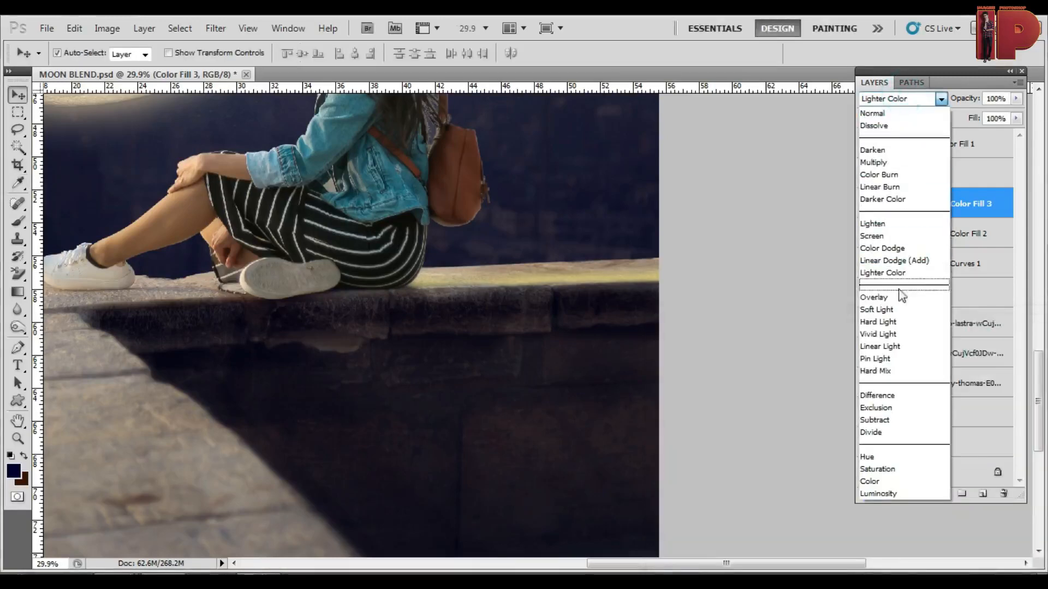
key(Down)
key(Down)
key(Down)
key(Return)
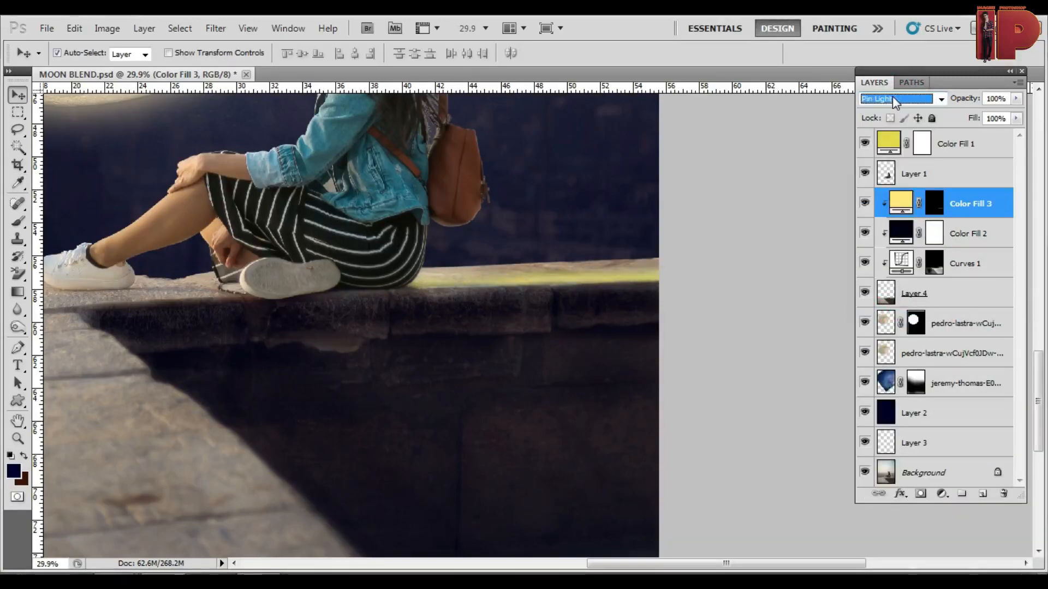
Examine the Pin Light highlight on the ledge in the full composite and close up around the woman.
click(745, 191)
key(ctrl+0)
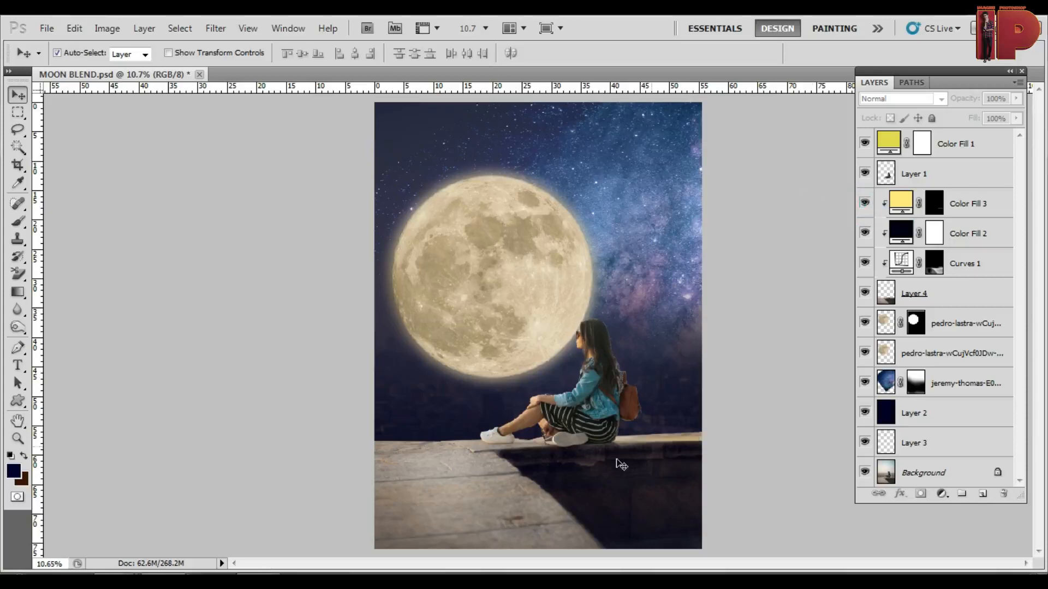
scroll(621, 465, up, 2)
scroll(354, 469, up, 2)
click(455, 357)
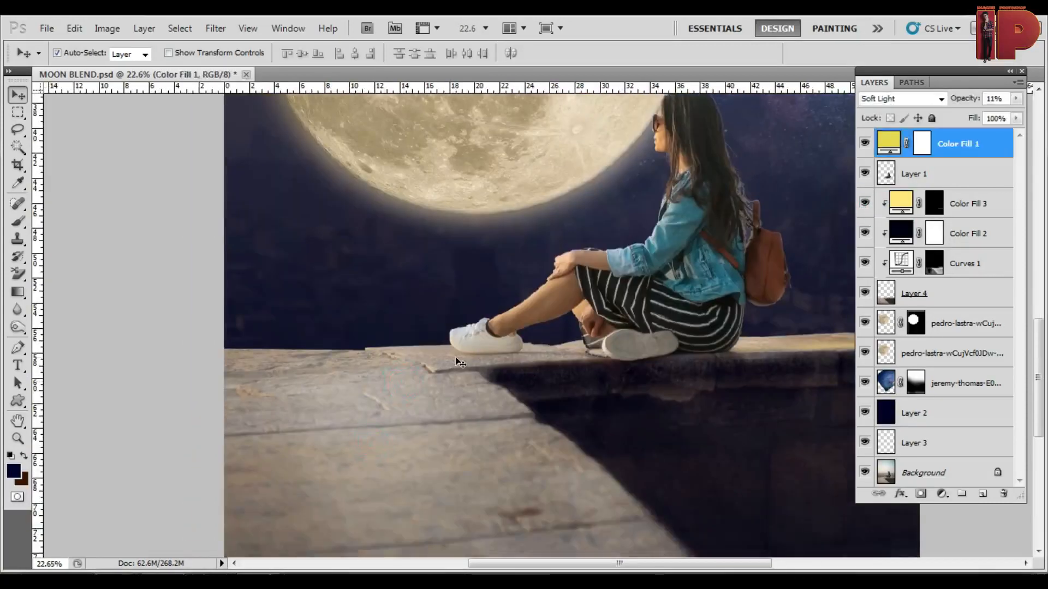
key(ctrl+0)
scroll(453, 480, up, 2)
Extend the warm highlight along the ledge's far-left edge on the Color Fill 3 mask with a soft 20% opacity brush.
click(1001, 206)
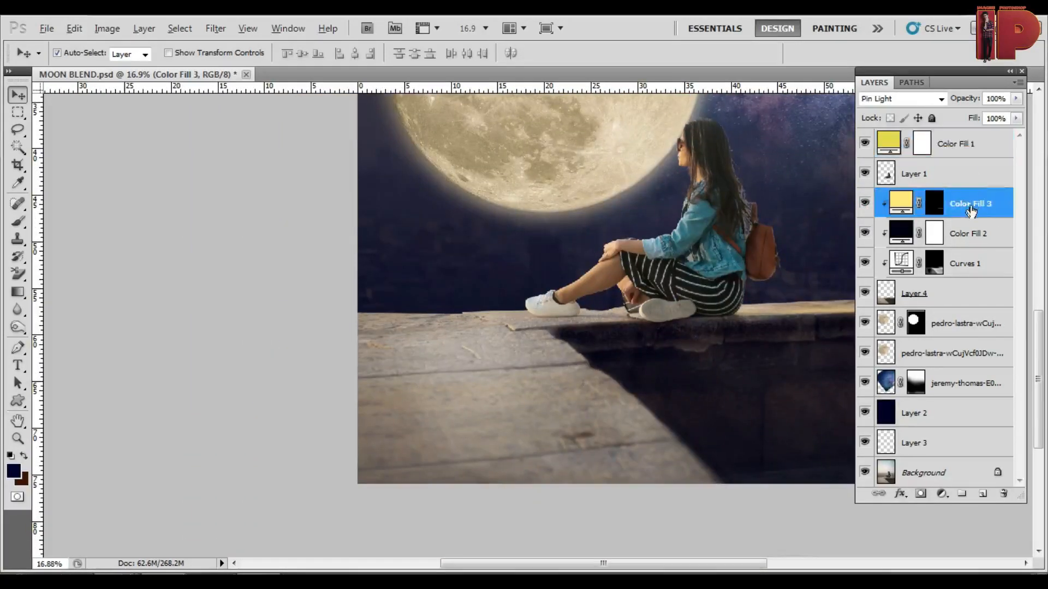
key(b)
key(ctrl+z)
drag(449, 299, 365, 320)
mouse_move(488, 297)
mouse_down()
mouse_move(418, 299)
mouse_move(368, 349)
mouse_up()
right_click(446, 309)
drag(528, 366, 391, 364)
key(Return)
drag(530, 406, 455, 367)
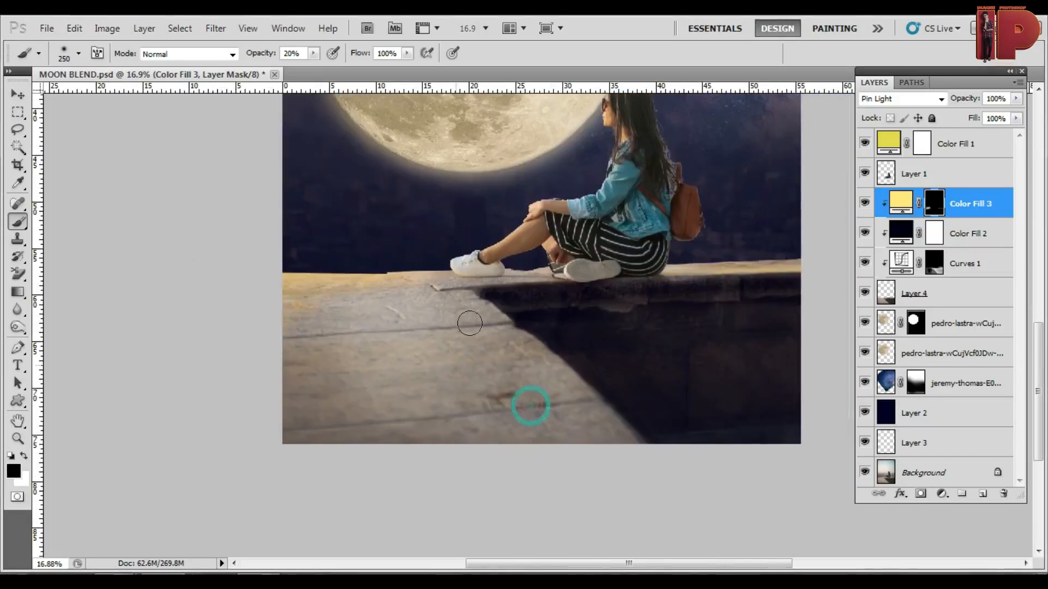
Spread the warm glow over the foreground stone on the Color Fill 3 mask and soften it with a 700 px brush.
key(x)
drag(423, 311, 287, 316)
click(286, 304)
scroll(476, 348, down, 1)
mouse_move(476, 348)
mouse_down()
mouse_move(500, 469)
mouse_move(489, 395)
mouse_up()
key(x)
click(407, 458)
key(x)
click(464, 391)
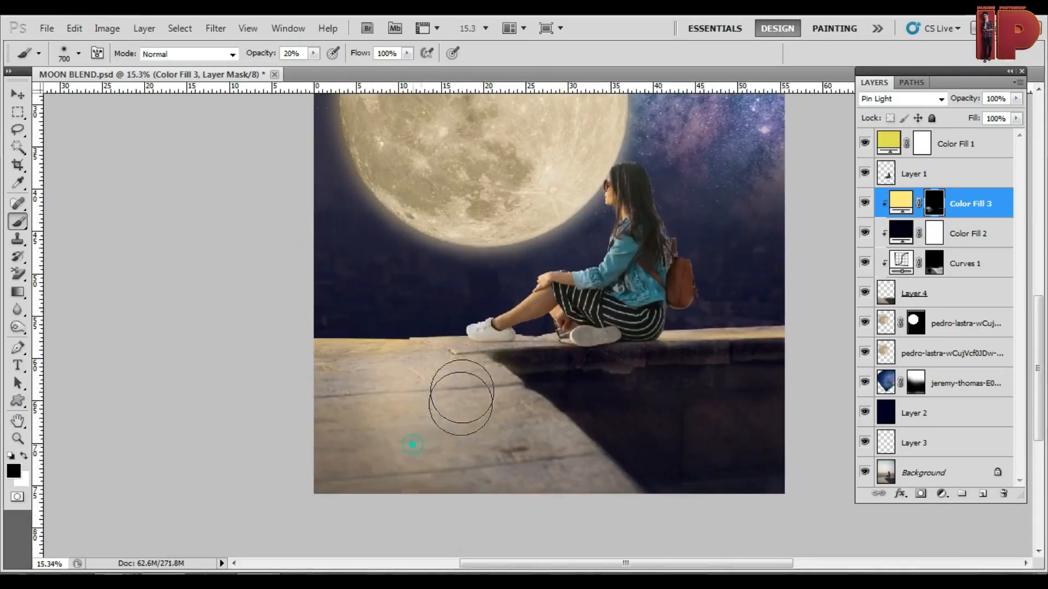
Move both moon layers together slightly higher in the sky.
scroll(464, 392, down, 4)
scroll(605, 388, up, 2)
key(v)
scroll(578, 354, down, 2)
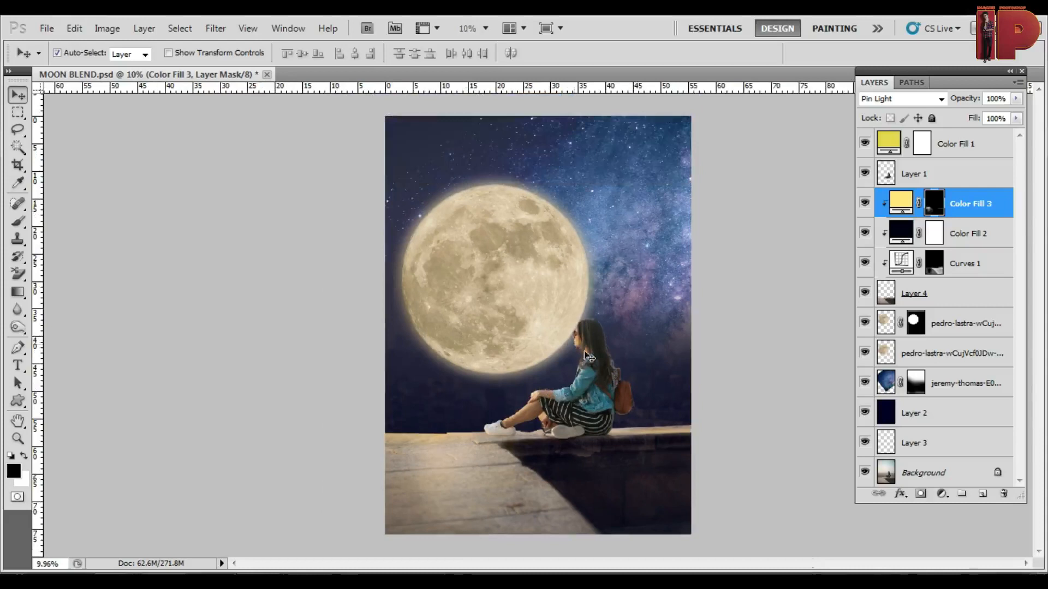
scroll(584, 353, down, 1)
click(975, 148)
click(932, 298)
click(948, 324)
ctrl+click(952, 350)
scroll(568, 292, down, 3)
key(ctrl+t)
drag(564, 291, 567, 275)
key(Return)
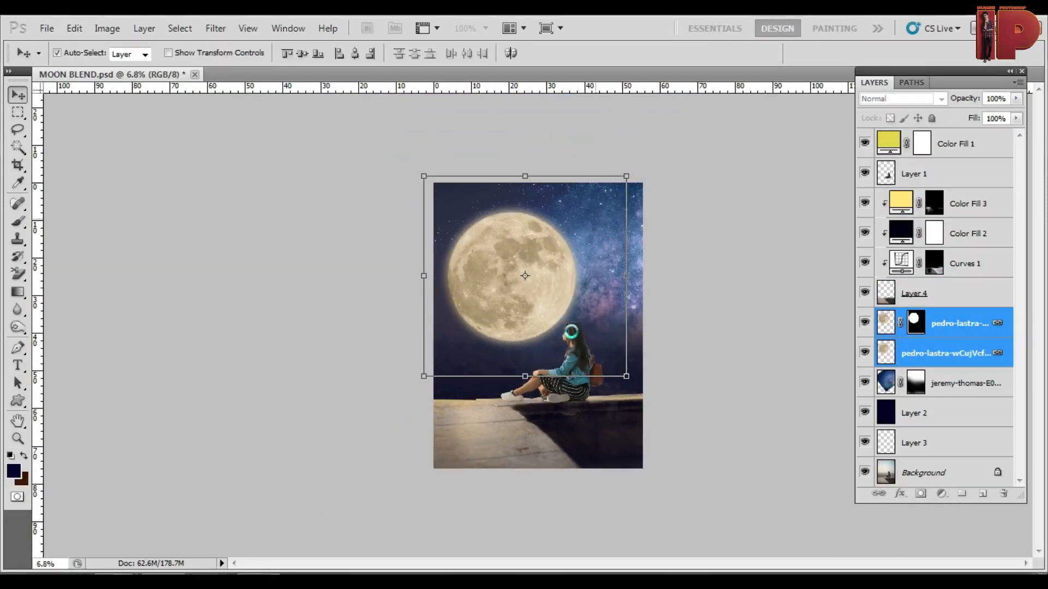
Add a Curves adjustment directly above the woman's layer, darkening it by mapping input 174 to output 104.
scroll(601, 305, up, 5)
scroll(622, 295, down, 4)
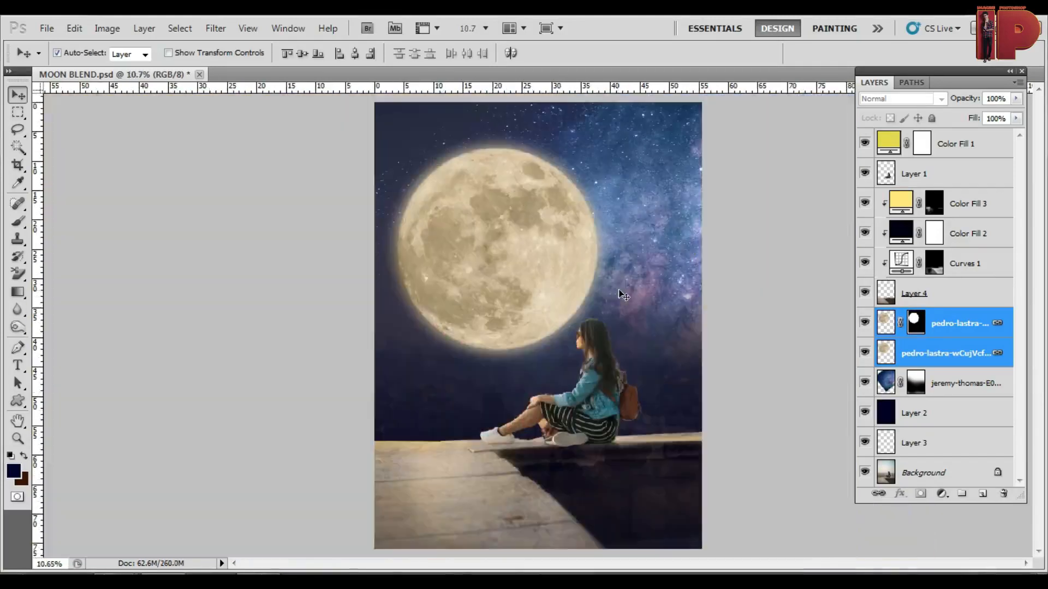
scroll(622, 295, up, 5)
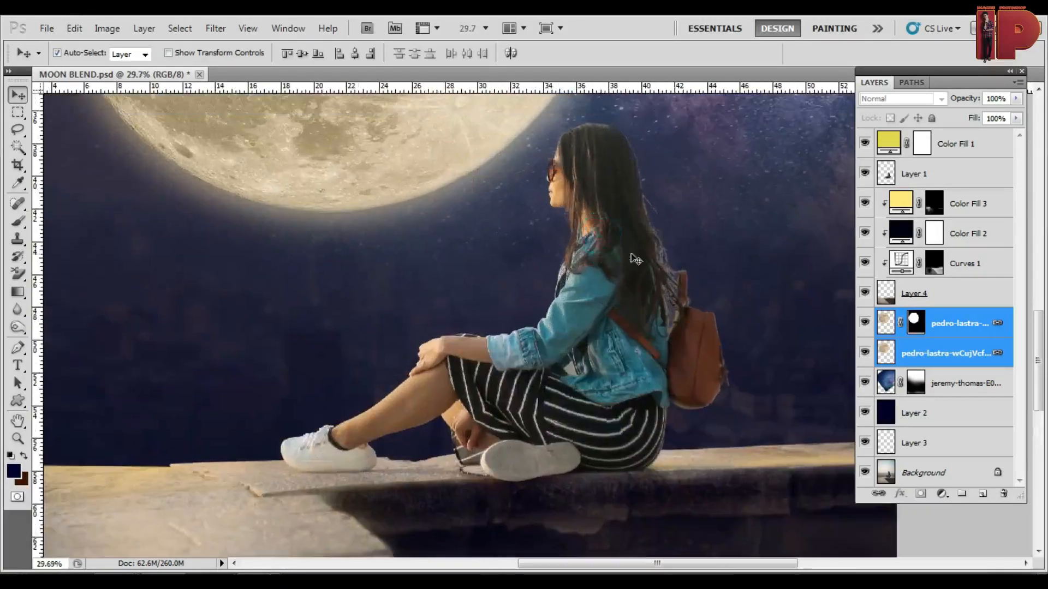
drag(905, 173, 890, 150)
click(969, 144)
click(928, 174)
click(941, 494)
click(811, 264)
drag(788, 312, 802, 341)
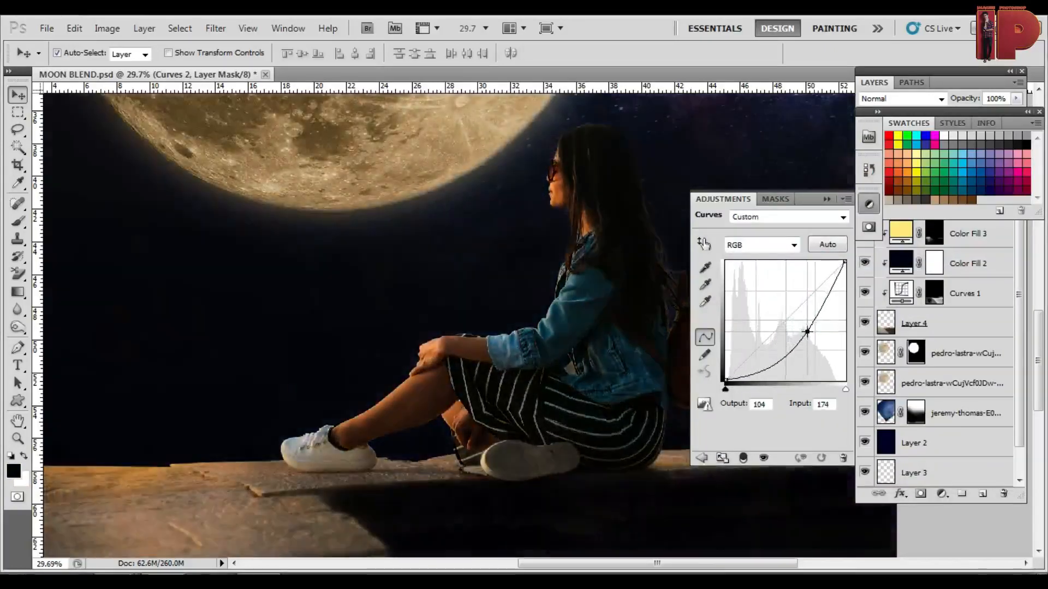
Clip the new Curves adjustment to the woman's layer and invert its mask to black.
click(1027, 112)
key(ctrl+alt+g)
key(ctrl+i)
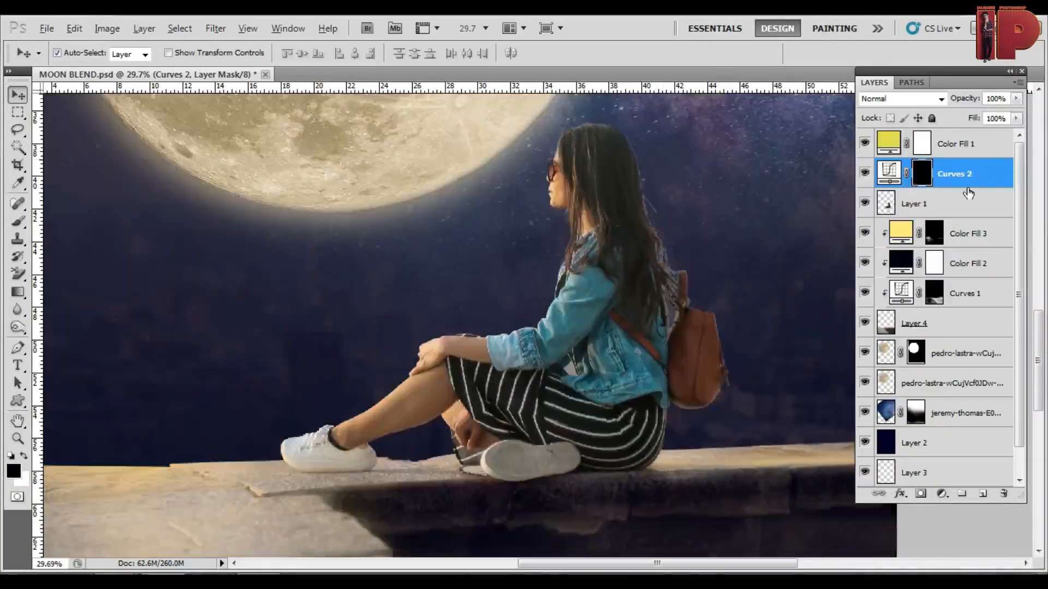
Paint shadow onto the backpack, back, hair and skirt through the Curves 2 mask with a 400 px, 20% opacity brush.
key(b)
key(bracketleft)
key(bracketleft)
drag(699, 339, 750, 344)
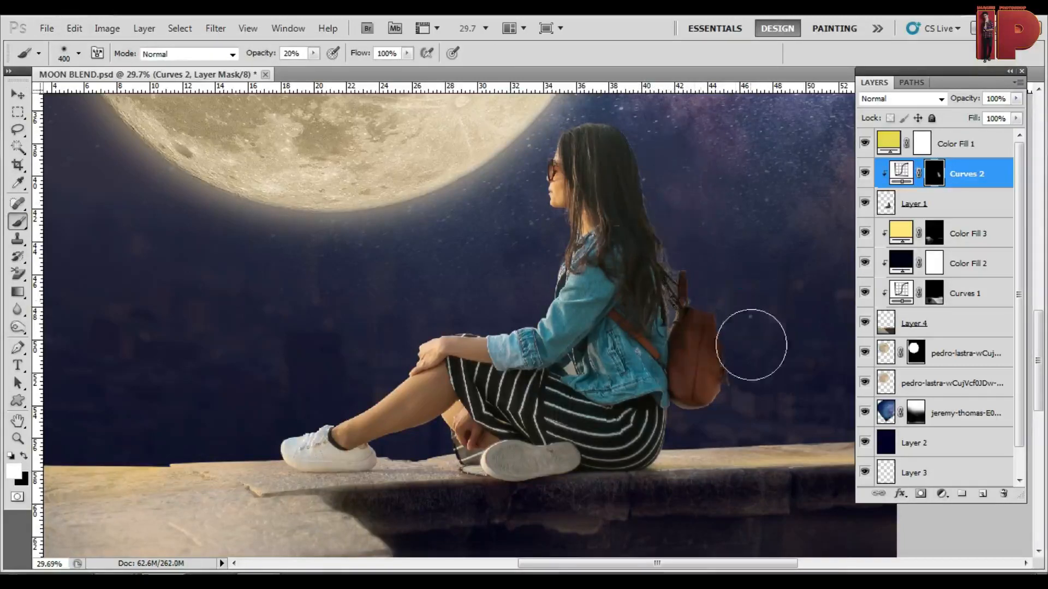
drag(615, 227, 631, 440)
drag(578, 502, 608, 486)
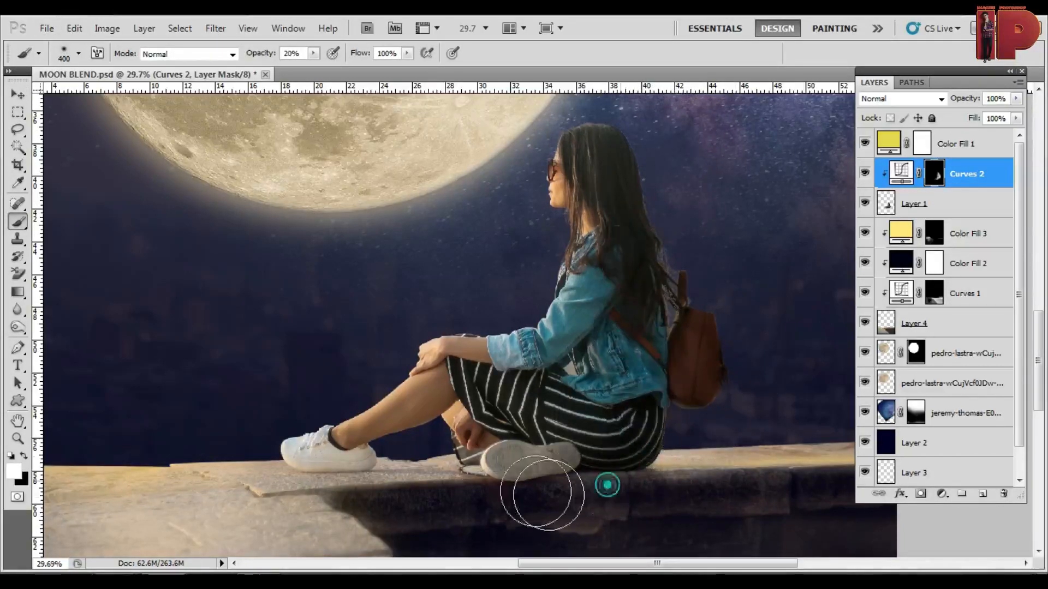
drag(540, 491, 669, 452)
drag(730, 364, 690, 434)
key(x)
drag(668, 188, 626, 118)
Shade the underside of the denim jacket sleeve on the Curves 2 mask with a 125 px brush, keeping its front edge lit.
scroll(581, 323, up, 6)
key(bracketleft)
key(bracketleft)
key(bracketleft)
key(bracketleft)
key(bracketleft)
key(bracketleft)
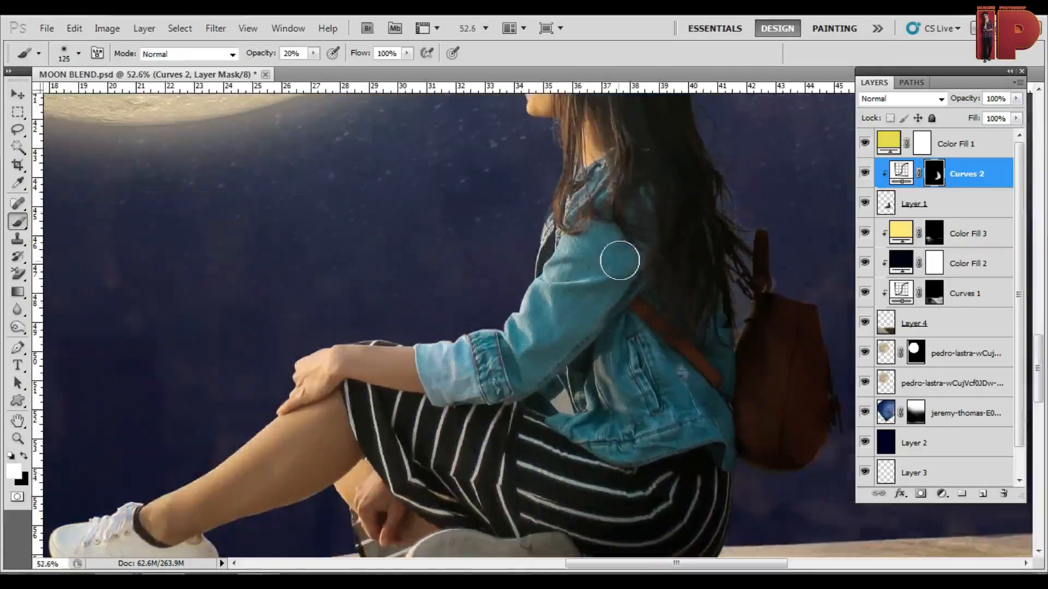
drag(579, 322, 538, 370)
drag(630, 257, 523, 385)
drag(631, 257, 604, 300)
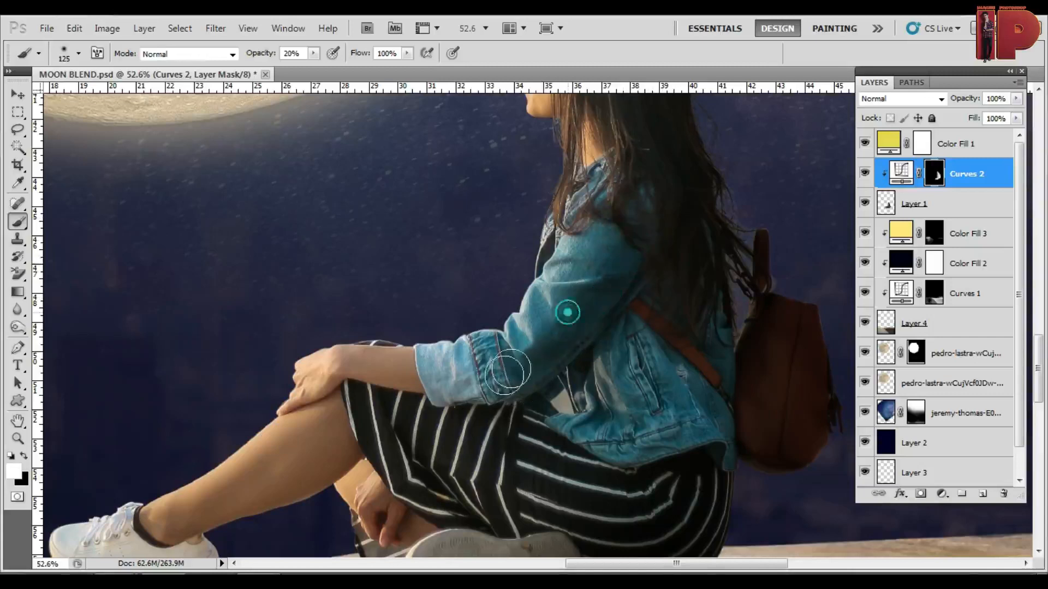
drag(548, 317, 602, 210)
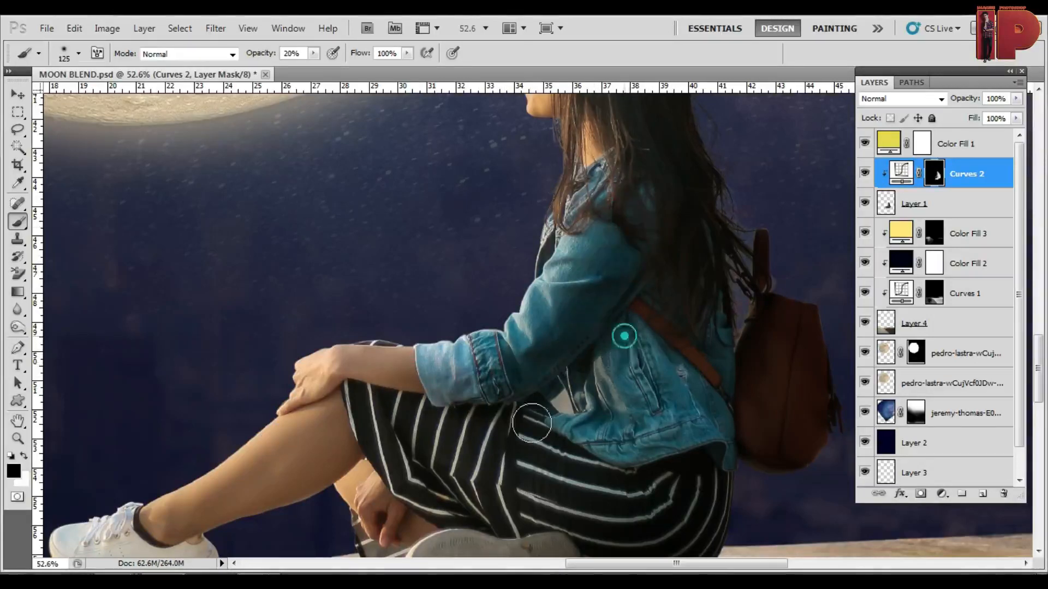
Shade the lower jacket, striped skirt, leg and shoe on the Curves 2 mask, leaving the moon-facing edges lighter.
drag(647, 341, 550, 461)
mouse_move(601, 503)
mouse_down()
mouse_move(558, 485)
mouse_move(489, 507)
mouse_up()
drag(447, 416, 629, 475)
drag(374, 506, 524, 431)
drag(541, 360, 434, 433)
drag(479, 399, 297, 466)
drag(510, 369, 407, 427)
drag(508, 347, 317, 463)
mouse_move(363, 459)
mouse_down()
mouse_move(346, 491)
mouse_move(252, 498)
mouse_up()
mouse_move(338, 500)
mouse_down()
mouse_move(175, 499)
mouse_move(371, 491)
mouse_move(252, 481)
mouse_up()
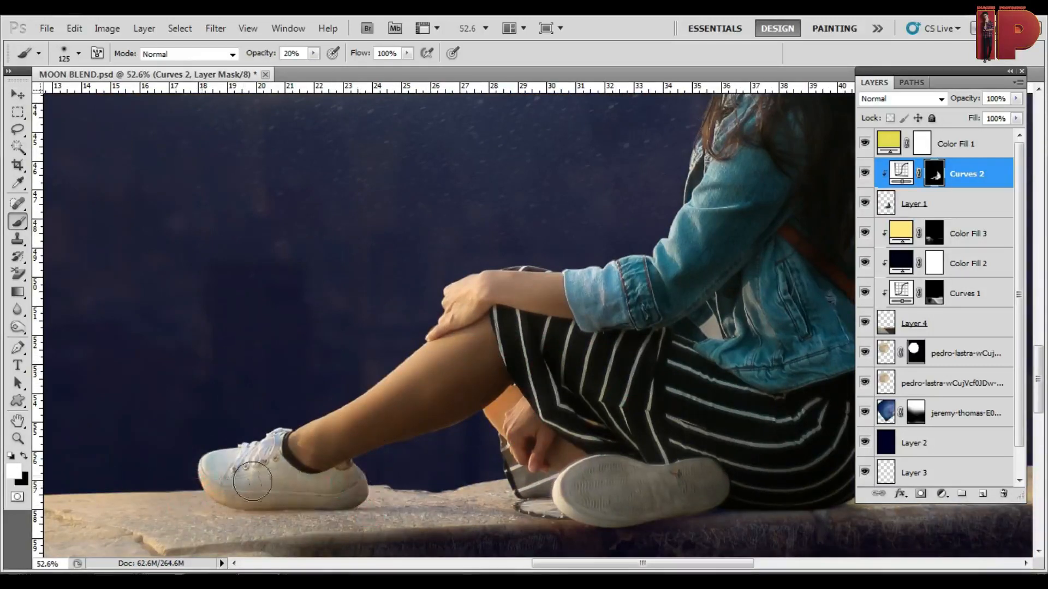
click(500, 361)
key(x)
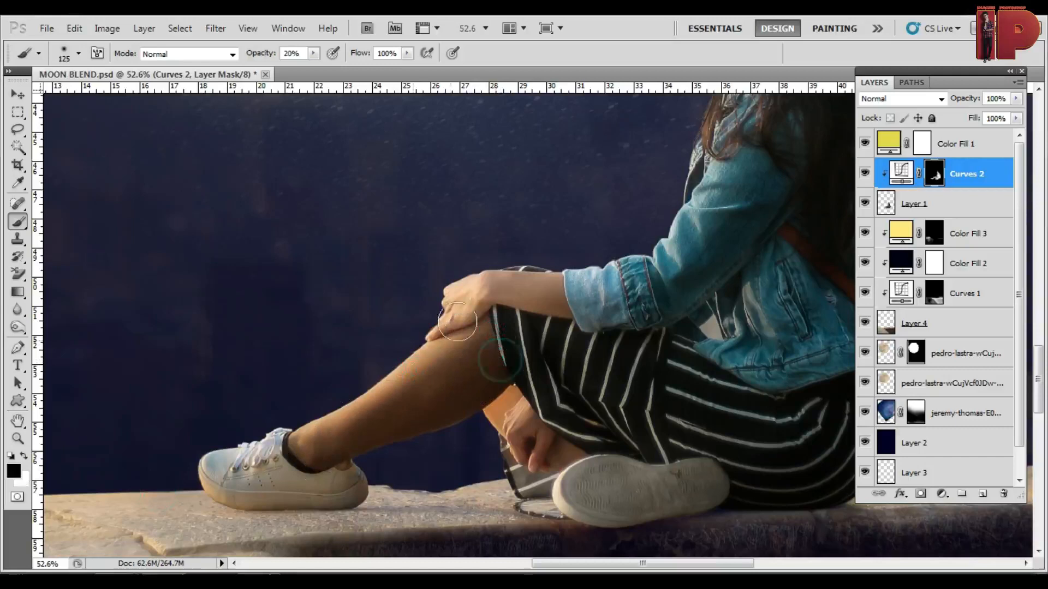
Darken the woman's forearm and the jacket cuff on the Curves 2 mask.
scroll(478, 383, down, 8)
scroll(584, 421, up, 8)
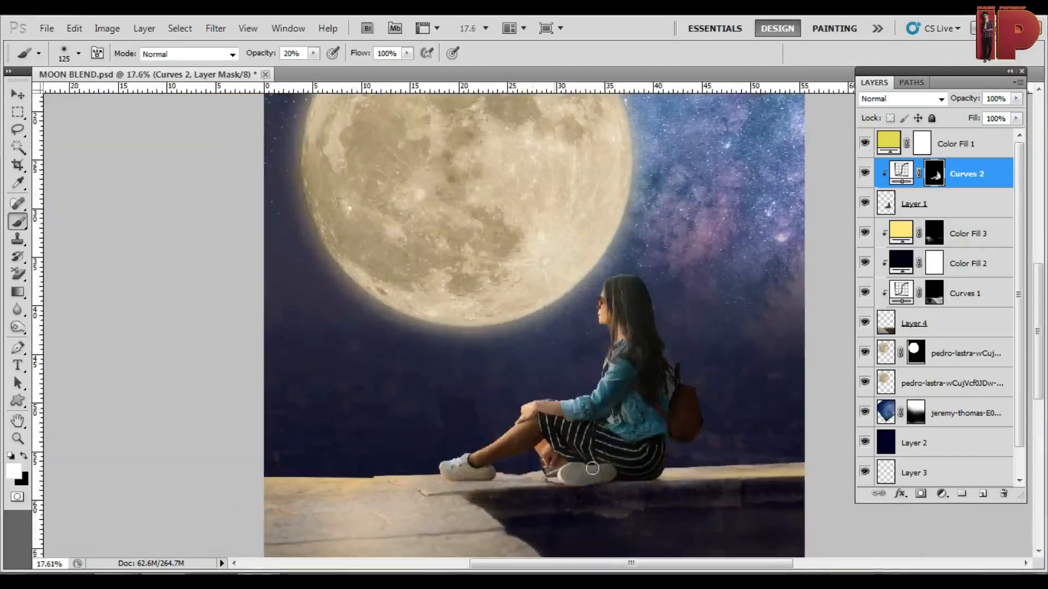
drag(464, 431, 508, 403)
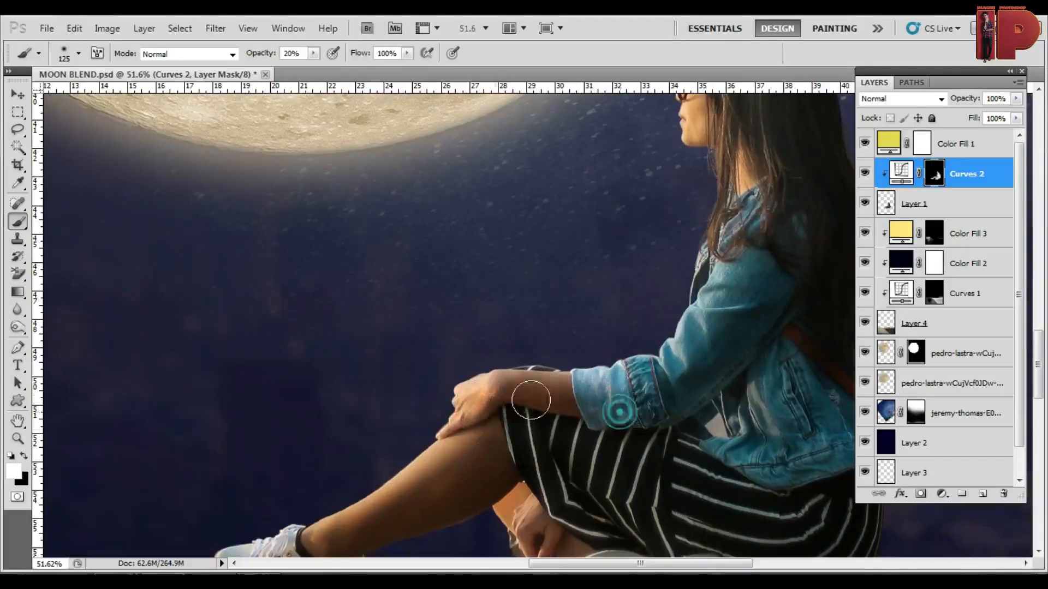
drag(619, 412, 626, 333)
key(x)
key(ctrl+0)
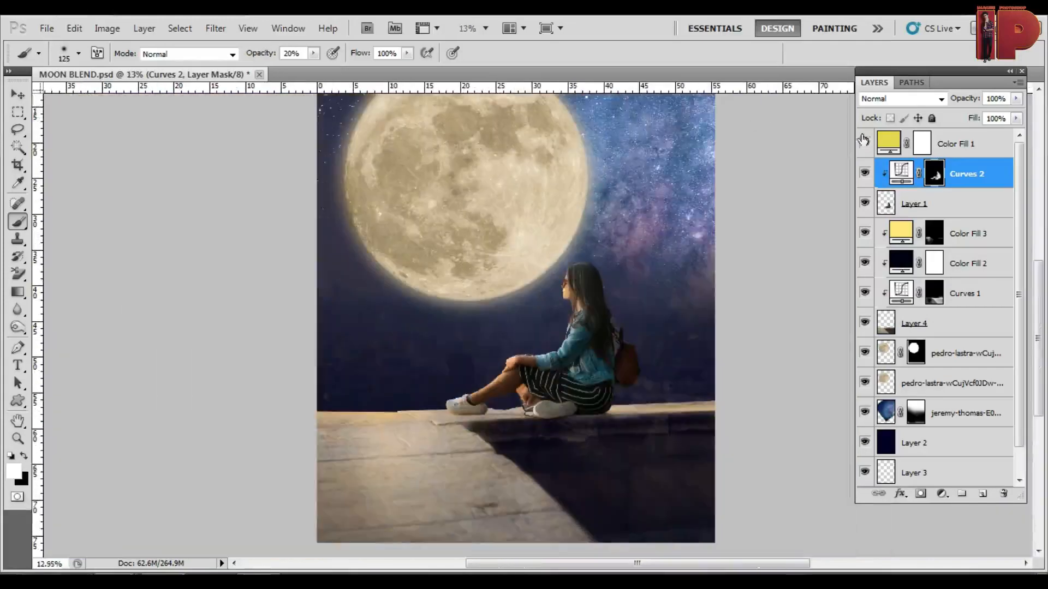
Refine the shading on the crown of the hair and around the shoulder on the Curves 2 mask.
scroll(571, 283, up, 5)
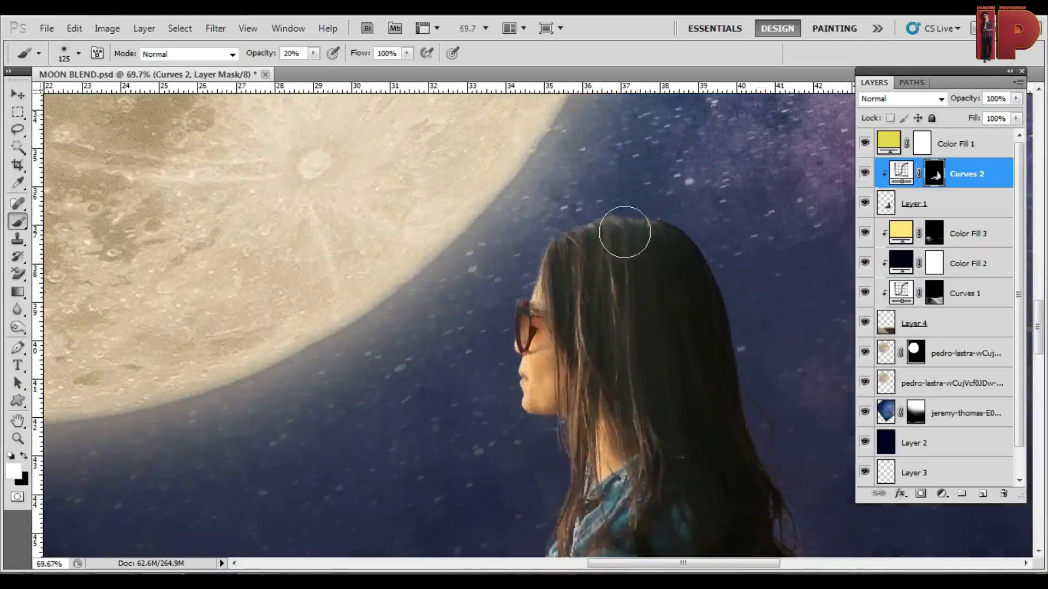
key(x)
drag(626, 192, 658, 178)
drag(635, 511, 665, 372)
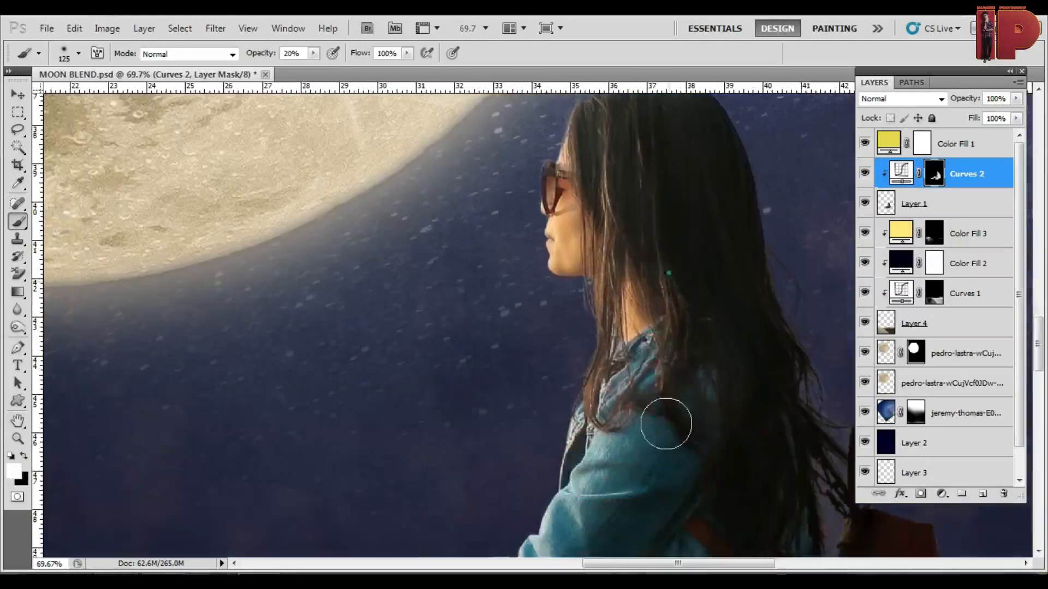
scroll(585, 310, down, 6)
key(v)
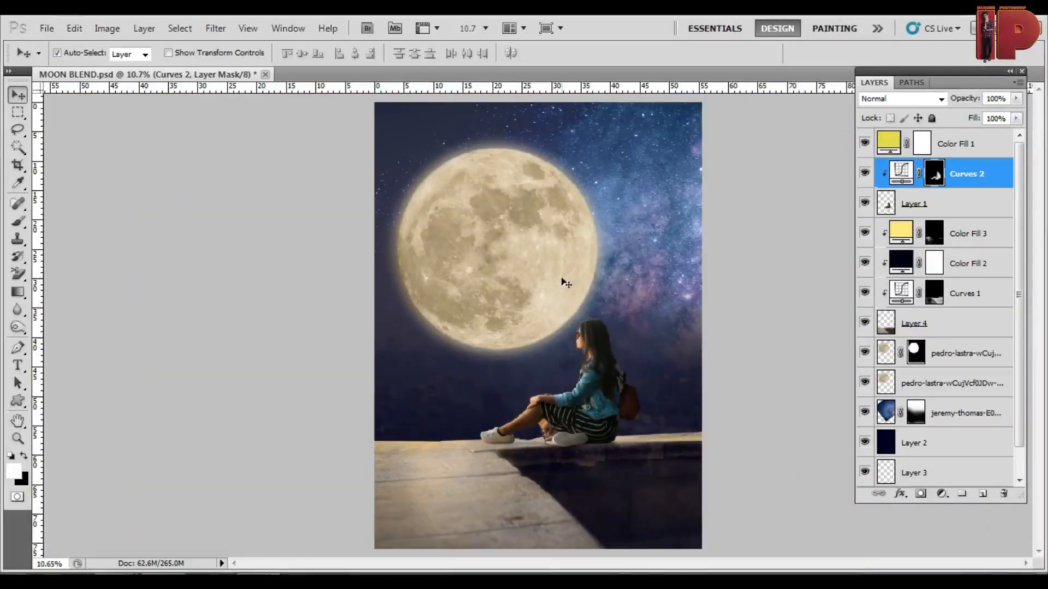
Move the moon and its linked glow layer left until the moon meets the canvas's left edge.
scroll(595, 327, up, 3)
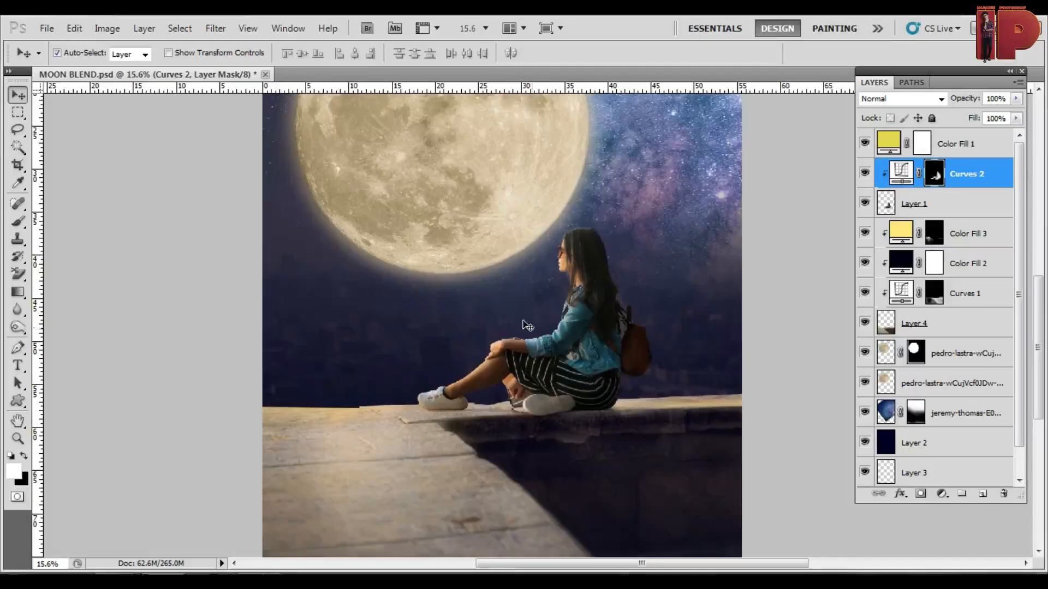
scroll(527, 326, down, 2)
click(530, 261)
click(937, 356)
key(ctrl+t)
drag(534, 267, 509, 271)
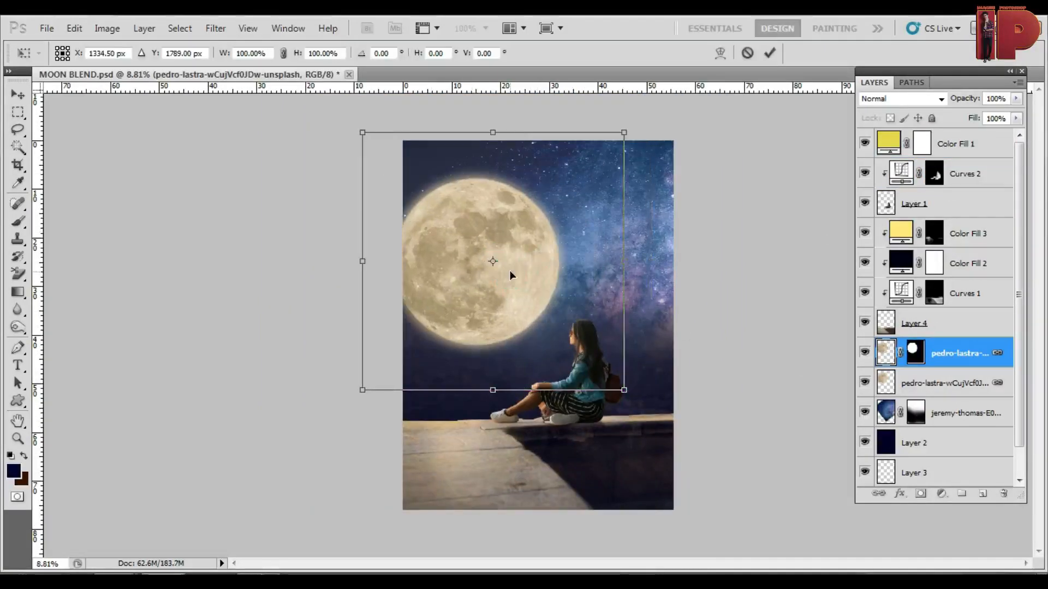
key(Return)
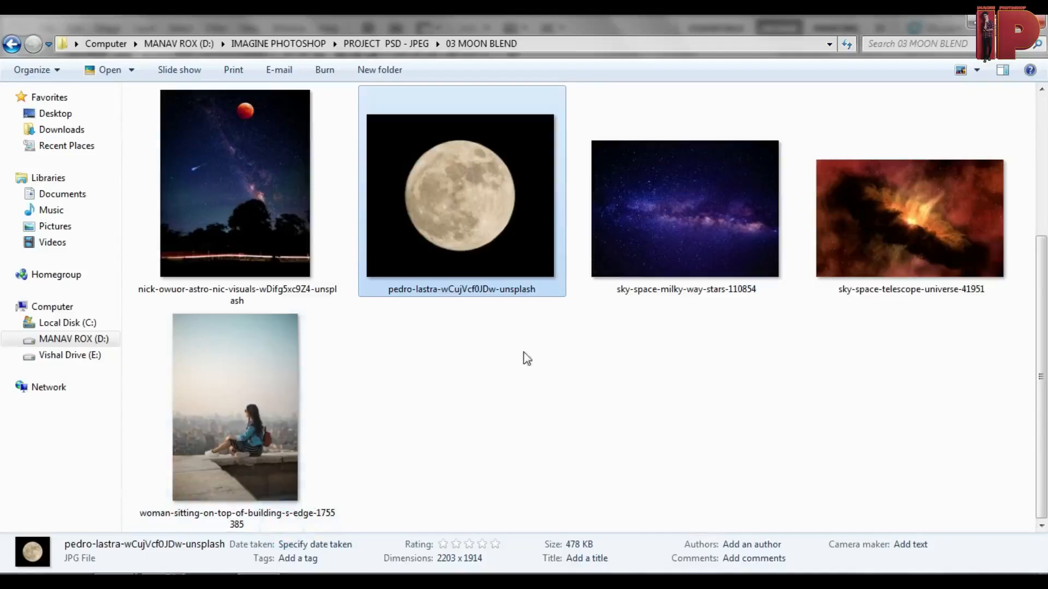
Place the night-landscape photo with the red moon and light trail, rasterize it and put its layer beneath the starry sky layer.
scroll(604, 379, down, 2)
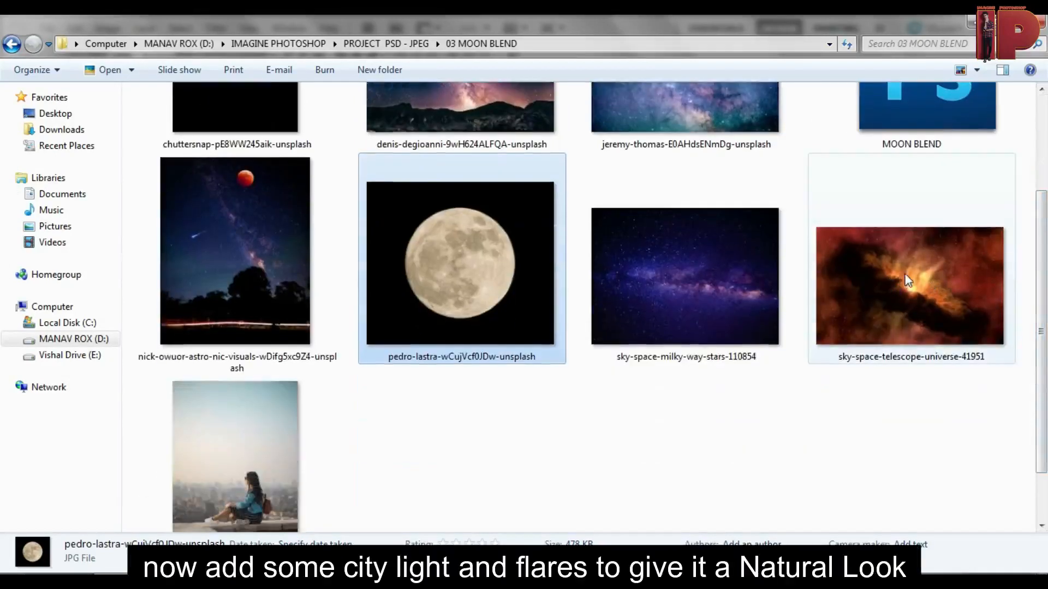
click(235, 251)
scroll(235, 251, down, 1)
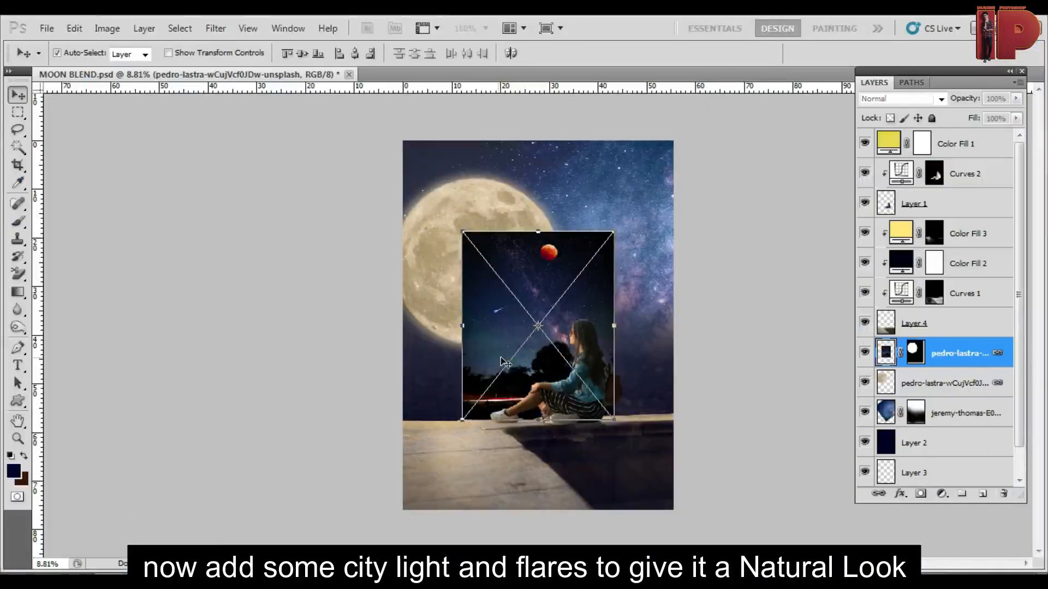
key(Return)
right_click(977, 294)
click(819, 328)
drag(938, 295, 938, 374)
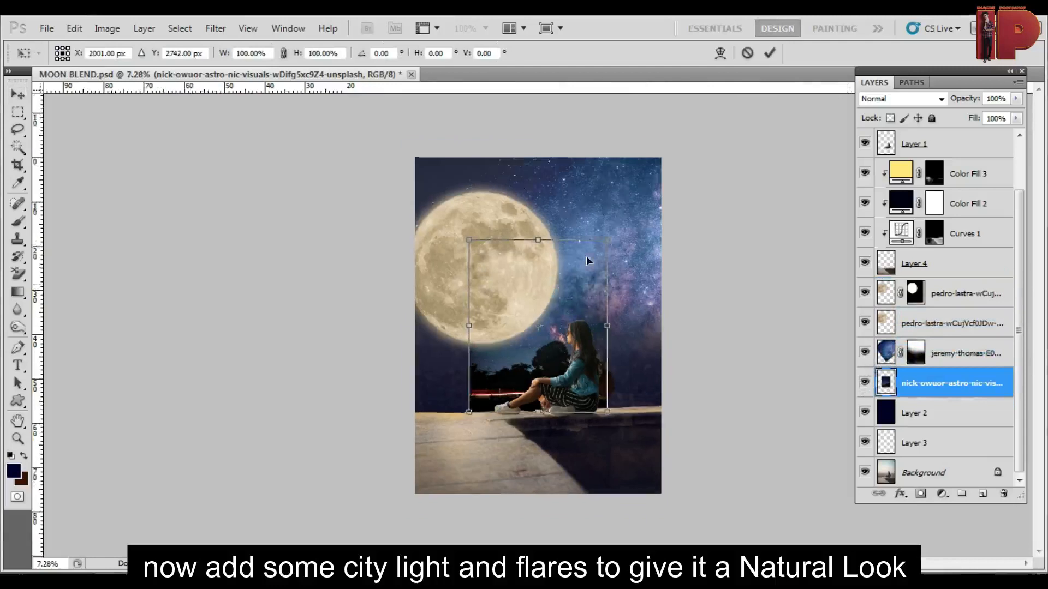
Enlarge the night-landscape photo and position it so its light trail crosses the scene behind the woman.
scroll(587, 261, down, 1)
drag(601, 248, 644, 194)
drag(615, 355, 616, 288)
key(Return)
Add a black mask to the night-landscape layer and reveal the light trail along the horizon with a white 50% opacity brush.
scroll(573, 349, up, 3)
click(939, 494)
click(709, 440)
alt+click(921, 494)
key(b)
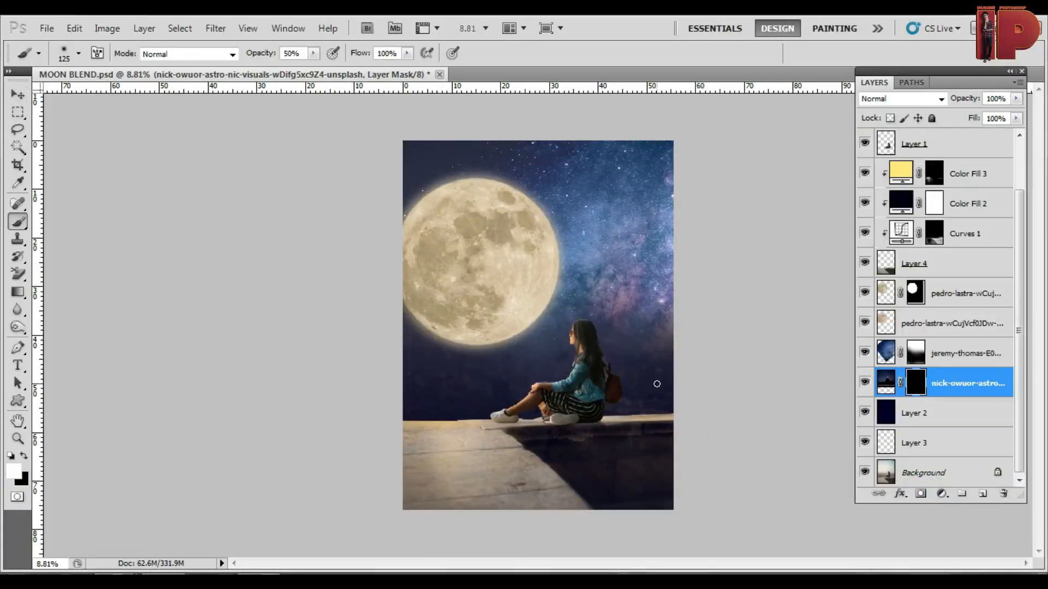
drag(659, 382, 339, 374)
drag(373, 412, 468, 383)
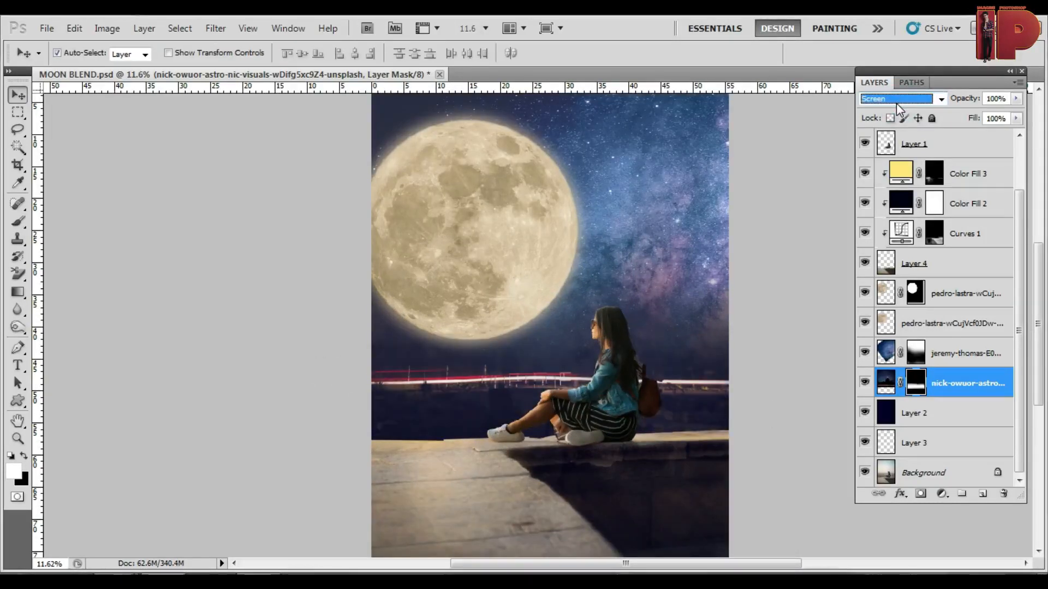
Set the light-trail layer's blend mode to Lighten and shift its colour to magenta with Hue/Saturation.
drag(965, 383, 928, 411)
click(937, 386)
key(ctrl+u)
mouse_move(803, 230)
mouse_down()
mouse_move(789, 229)
mouse_move(835, 235)
mouse_move(800, 249)
mouse_up()
key(Return)
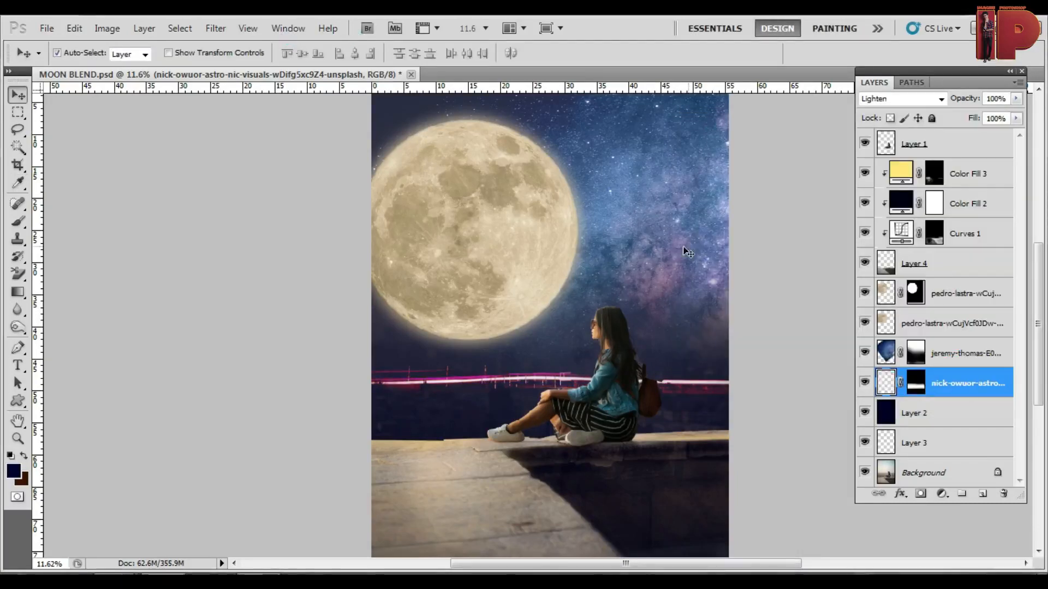
Duplicate the light-trail layer and hide the original.
scroll(778, 357, down, 3)
scroll(764, 339, up, 2)
ctrl+click(916, 388)
click(954, 384)
key(ctrl+j)
click(864, 413)
Apply a Motion Blur at an angle of 0° to the duplicated light trail to smooth it into horizontal streaks.
click(216, 29)
mouse_move(243, 168)
click(417, 254)
text(0)
click(130, 398)
drag(165, 348, 168, 350)
key(Return)
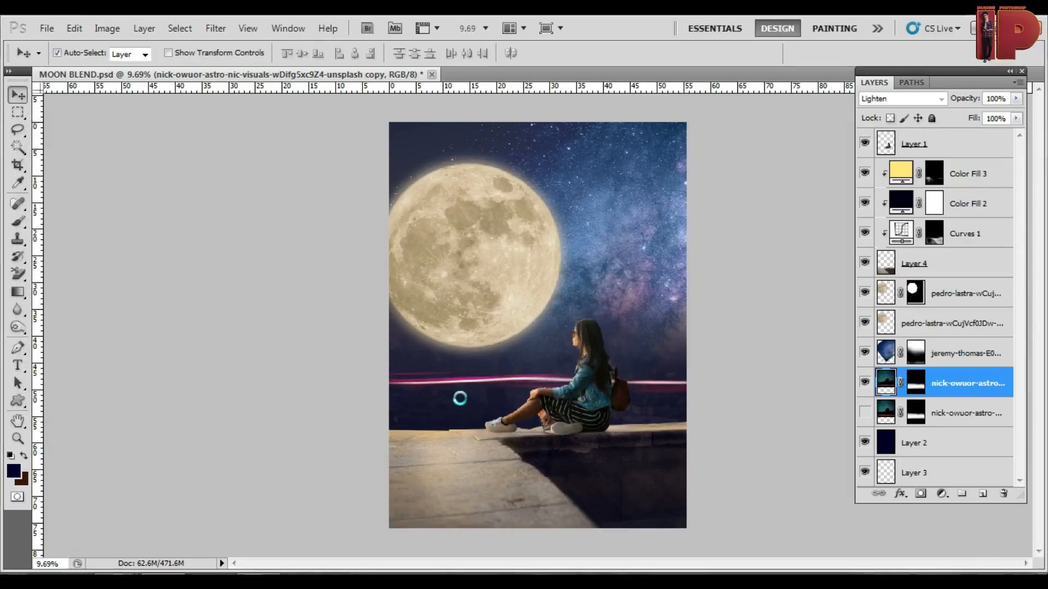
scroll(546, 382, down, 1)
scroll(573, 376, up, 1)
scroll(583, 355, up, 1)
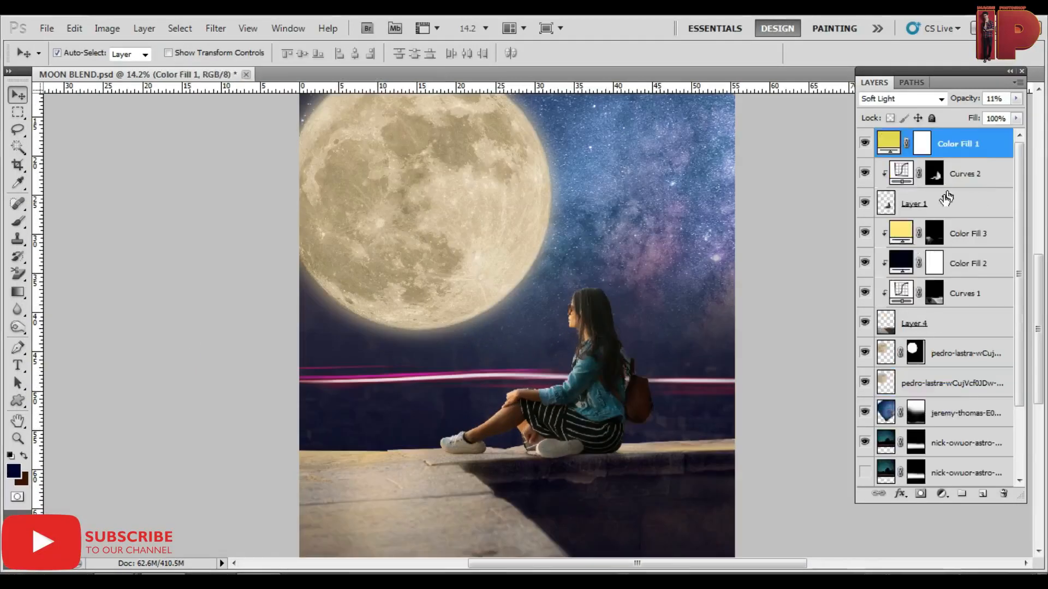
Duplicate the woman's layer beneath the moon layers and flip the copy vertically so it extends downward from her seat.
click(966, 204)
drag(966, 204, 949, 406)
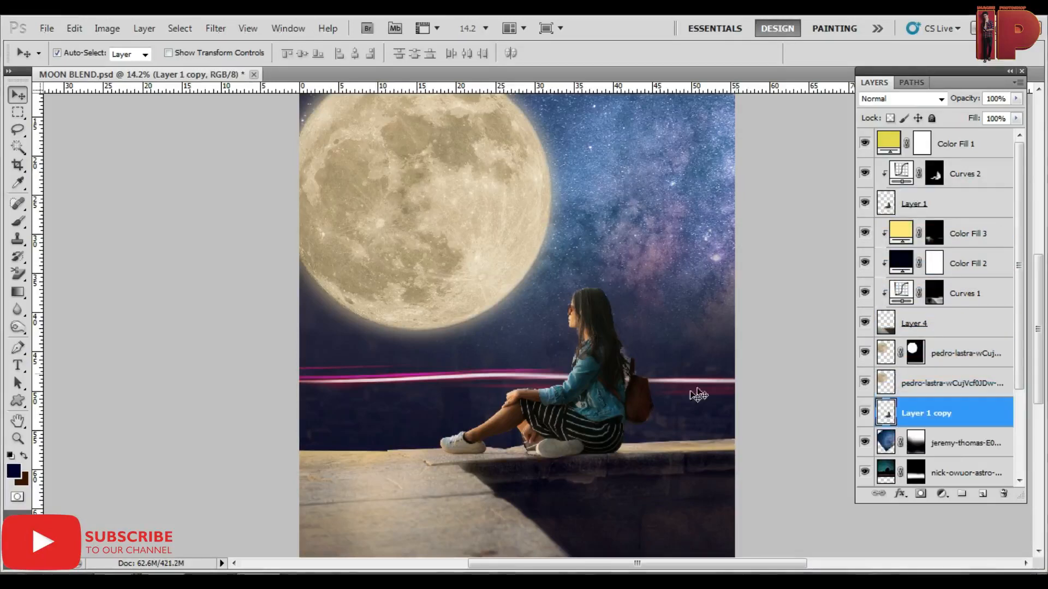
key(ctrl+t)
drag(546, 288, 546, 402)
scroll(603, 468, down, 2)
key(Return)
Move the flipped copy directly below the woman's layer and distort it into a cast-shadow shape slanting away under her.
drag(950, 413, 982, 229)
key(ctrl+t)
drag(653, 422, 655, 409)
drag(655, 526, 762, 489)
drag(440, 423, 444, 418)
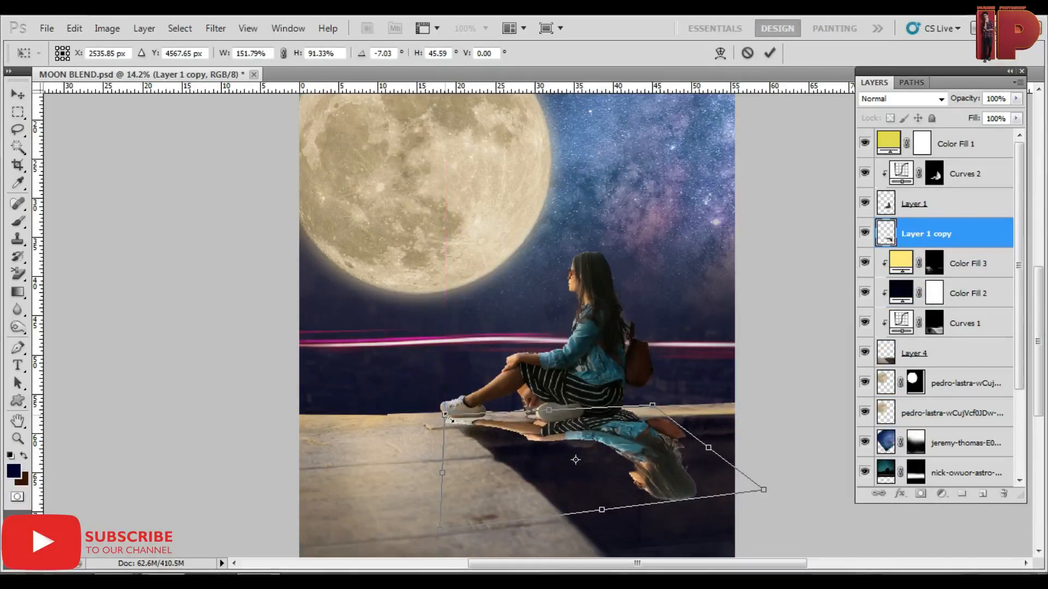
key(Return)
Darken the flipped copy to black with Hue/Saturation and set its opacity to 50%.
key(ctrl+u)
key(Escape)
key(ctrl+u)
drag(805, 317, 728, 317)
key(Return)
scroll(518, 424, up, 4)
key(5)
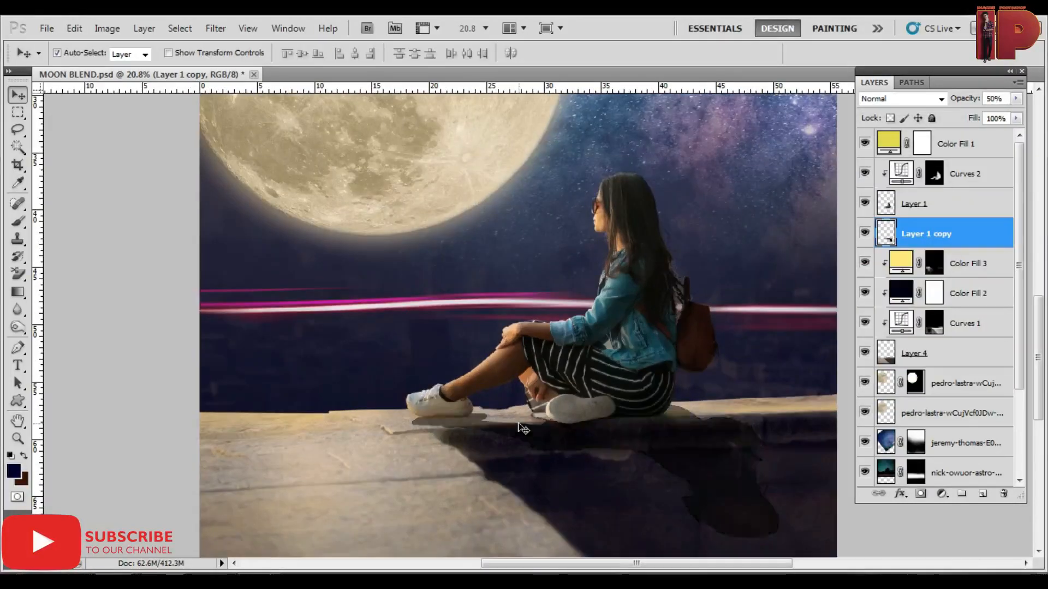
Soften the woman's cast shadow with a Gaussian Blur.
click(215, 28)
mouse_move(243, 168)
click(420, 223)
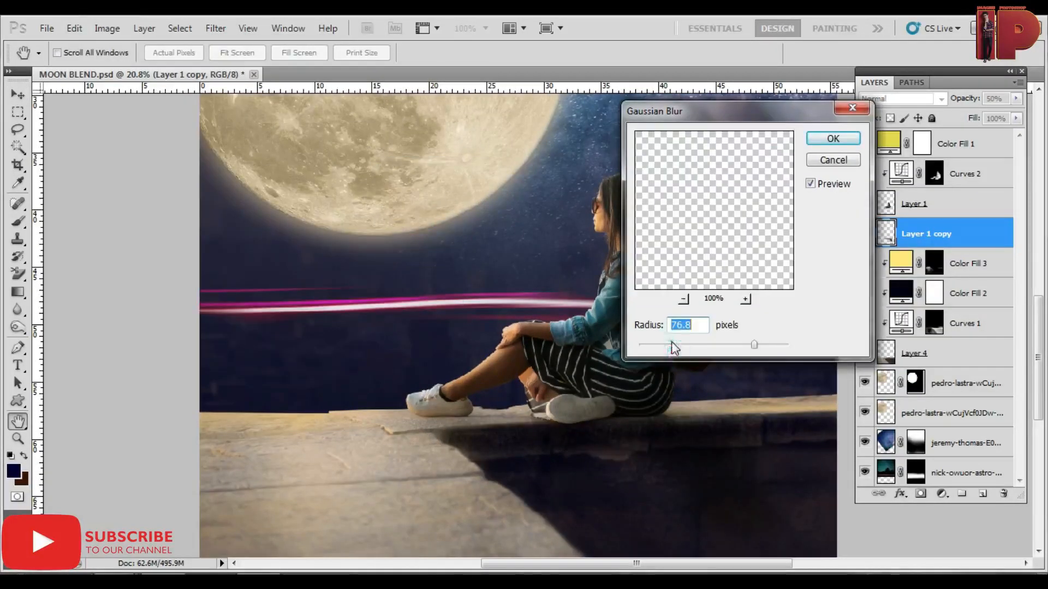
drag(672, 345, 685, 345)
key(Return)
Warp the shadow twice so its upper edge meets the shoes and seat and its far end is shorter.
key(ctrl+t)
right_click(515, 259)
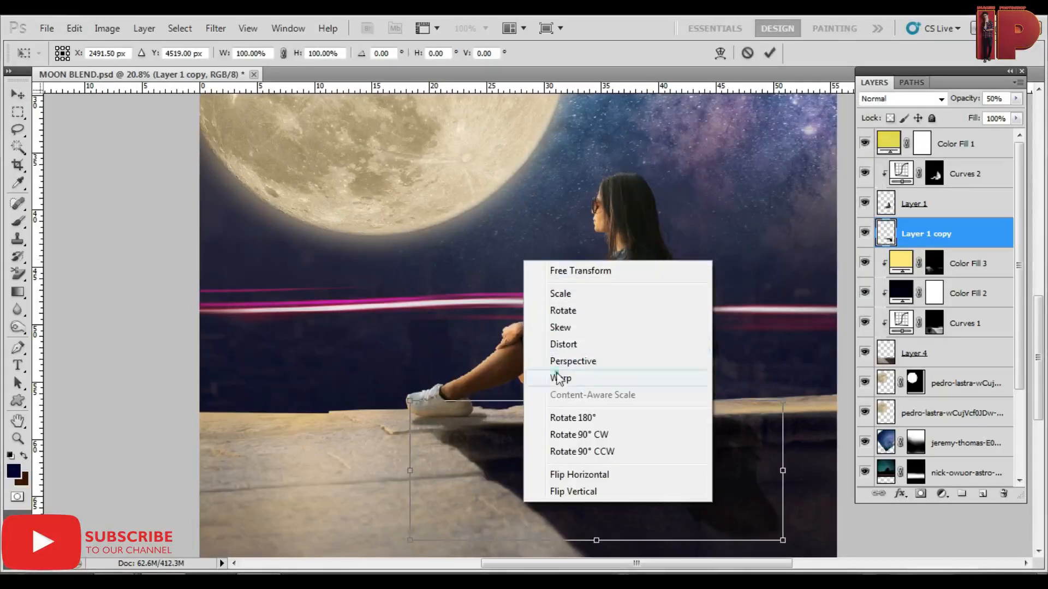
click(548, 376)
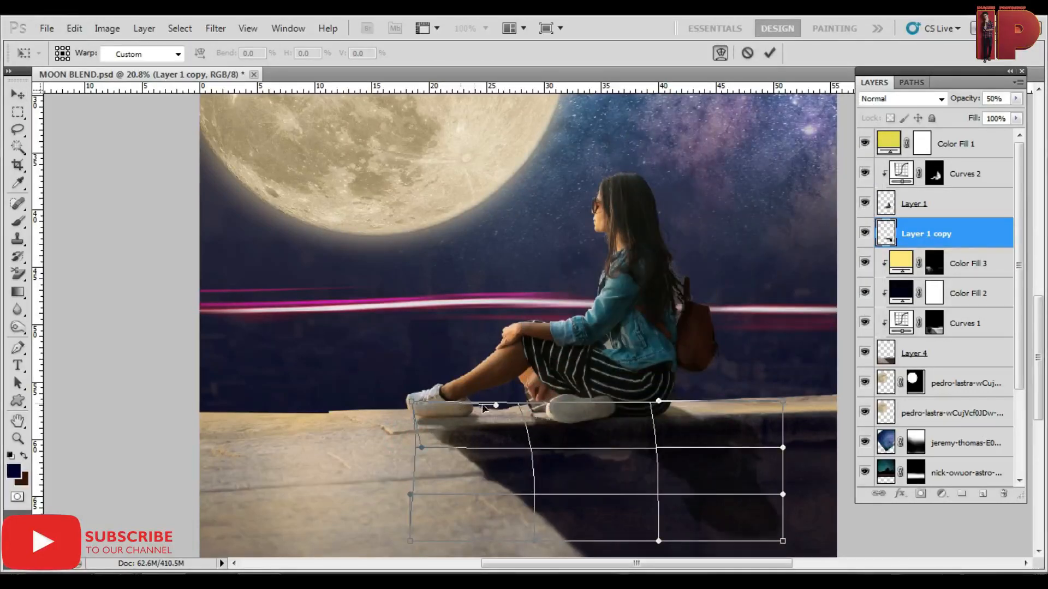
drag(671, 413, 674, 420)
key(Return)
key(ctrl+t)
right_click(700, 323)
click(757, 445)
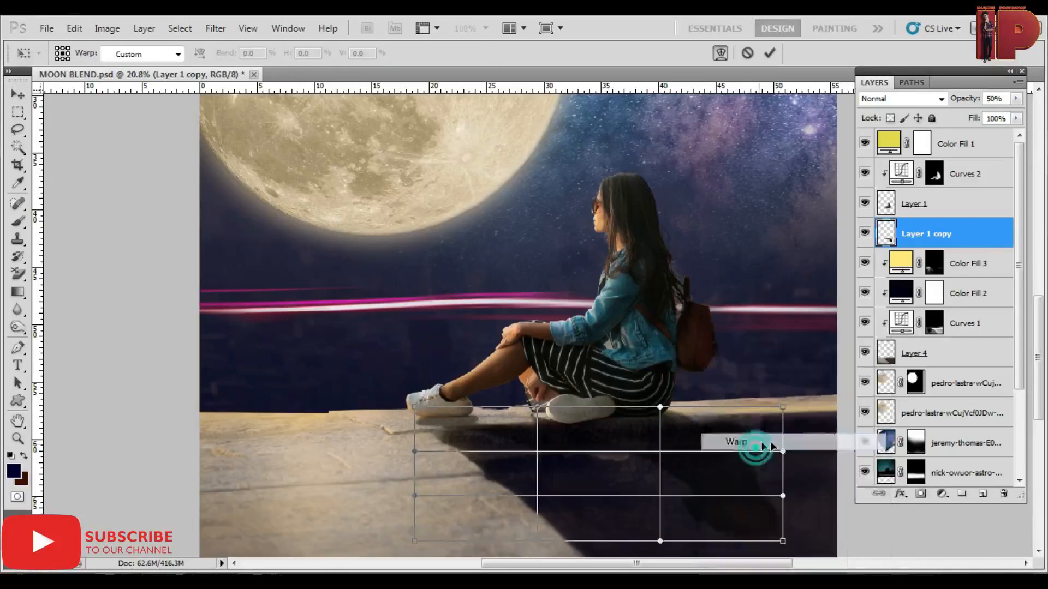
drag(771, 447, 773, 426)
drag(783, 541, 787, 505)
key(Return)
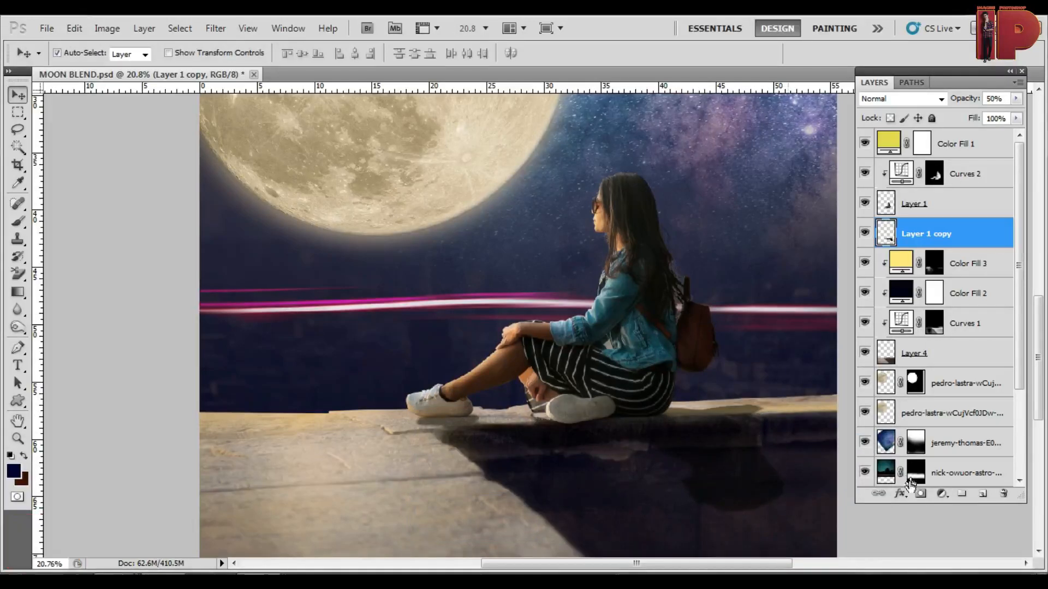
Add a layer mask to the shadow and fade its far end with a black 50% opacity brush.
click(921, 493)
key(b)
key(x)
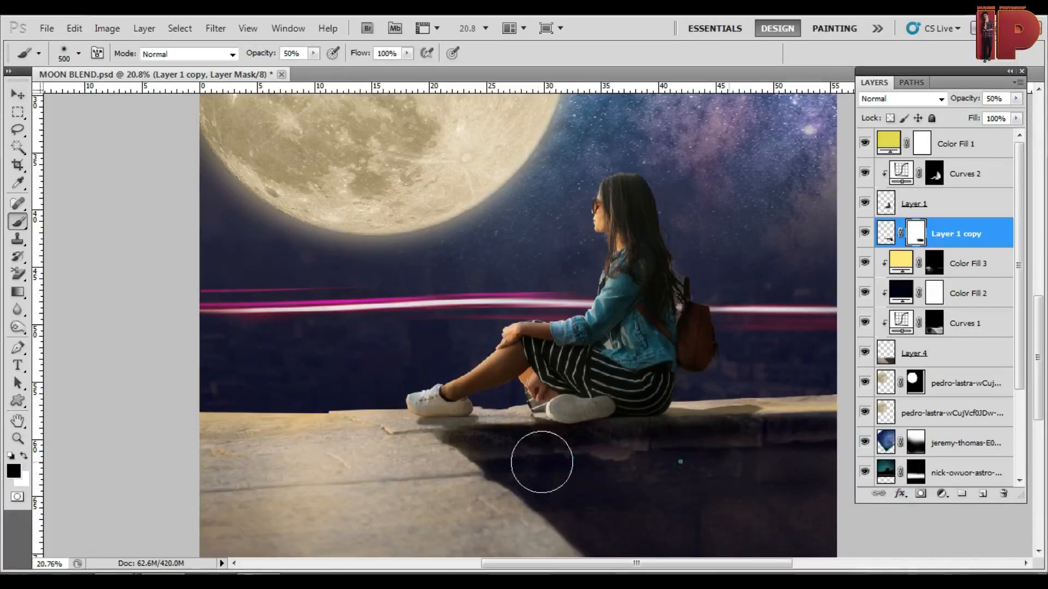
key(v)
key(ctrl+0)
scroll(562, 443, up, 4)
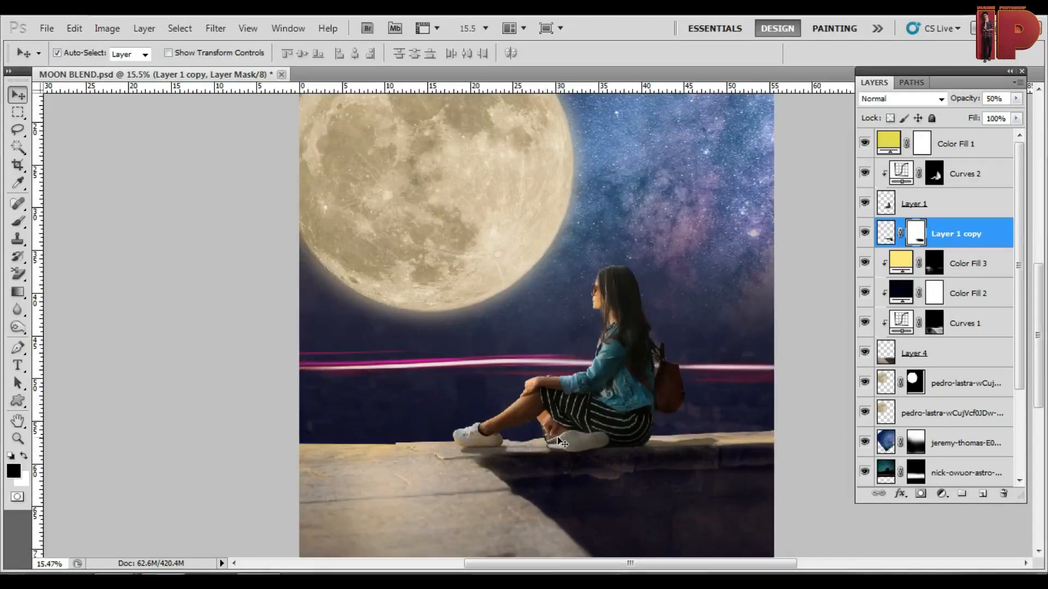
Change the Color Fill 1 layer's colour from yellow to orange.
scroll(599, 392, up, 12)
drag(662, 393, 709, 304)
double_click(889, 143)
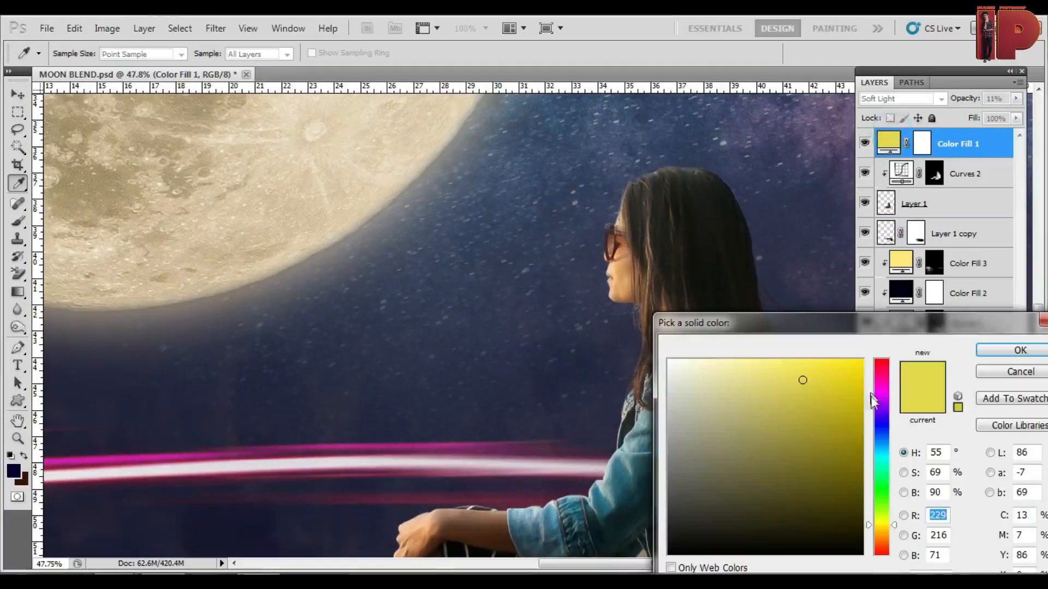
click(880, 539)
click(1019, 350)
scroll(691, 261, down, 6)
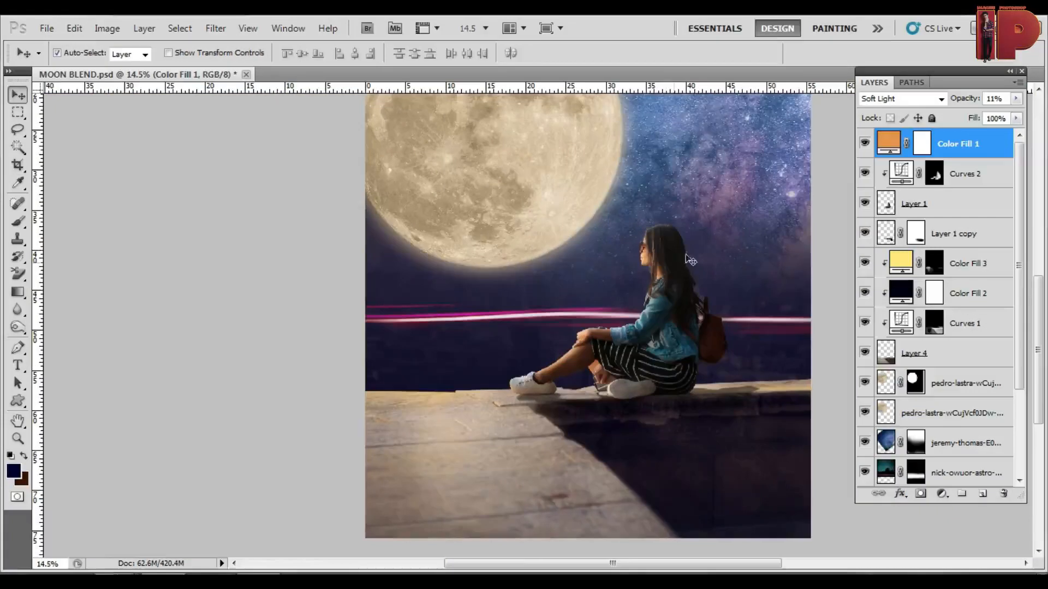
scroll(675, 267, up, 3)
Add a dark navy Solid Color fill layer above Curves 2.
click(965, 174)
click(942, 493)
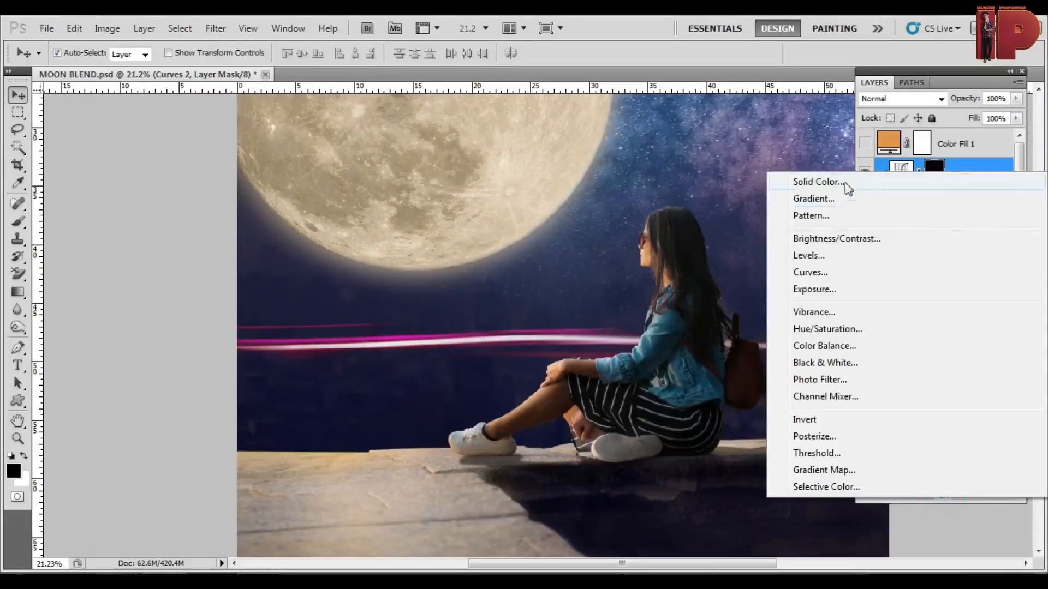
click(846, 182)
drag(875, 468, 877, 427)
drag(851, 473, 862, 515)
click(1011, 350)
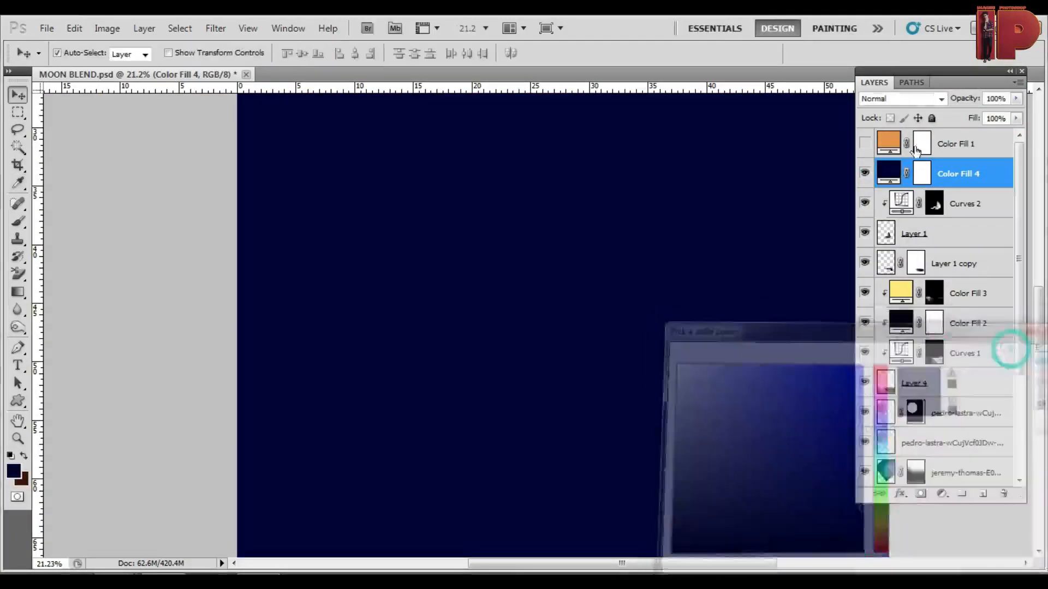
Set the navy fill layer to 70% opacity with the Screen blend mode and compare the image with and without it.
key(7)
click(909, 99)
key(Down)
key(Down)
key(Down)
key(Down)
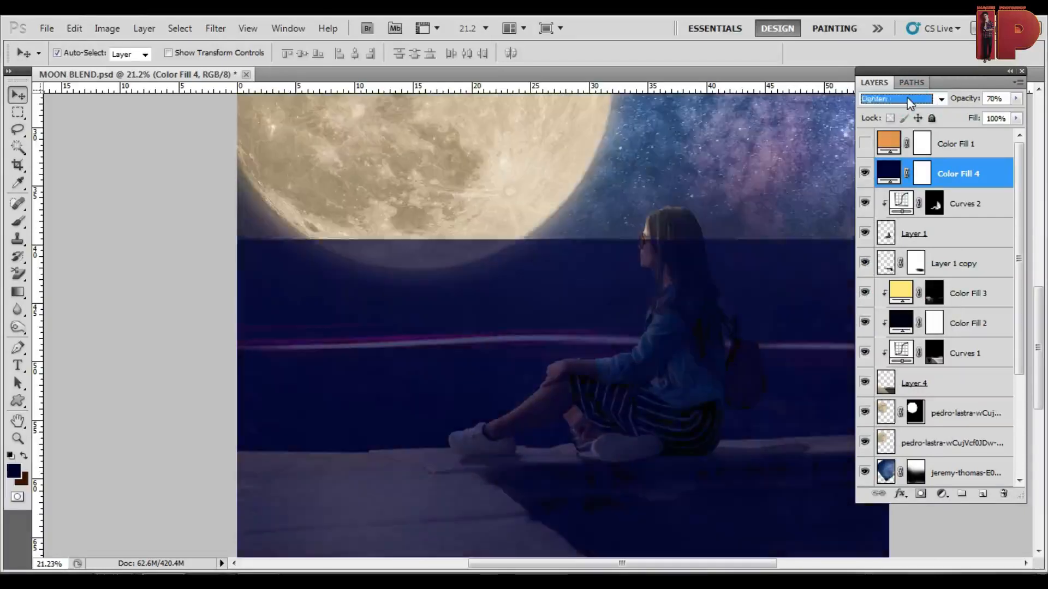
scroll(523, 316, down, 3)
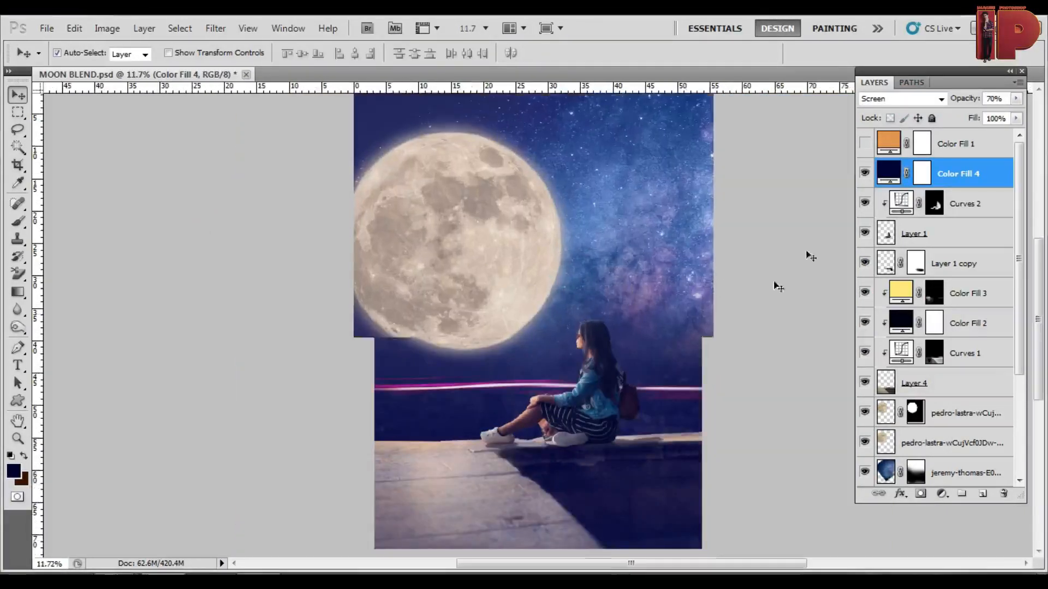
click(865, 172)
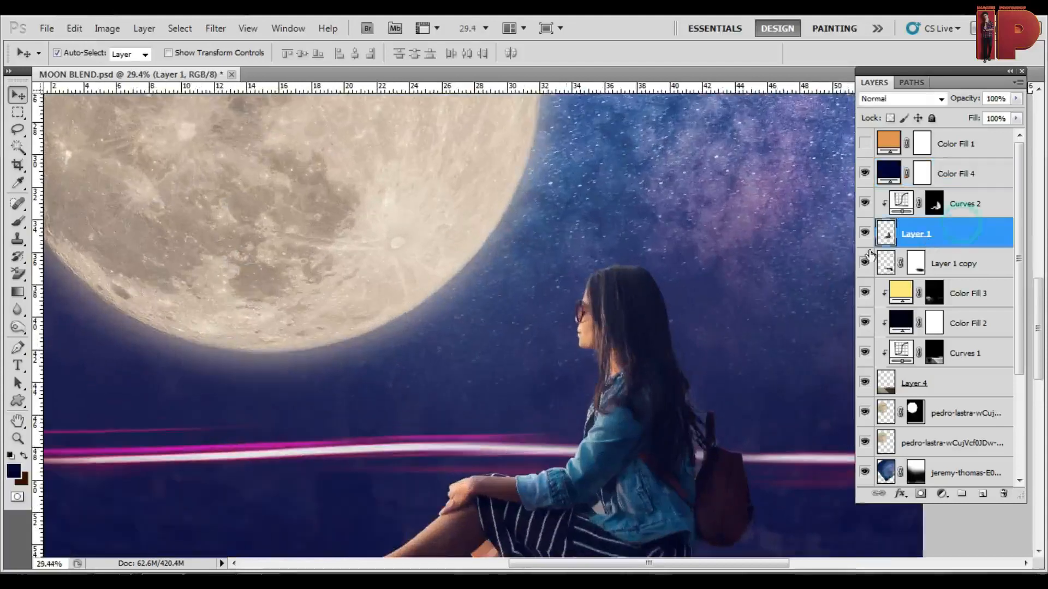
Shift the woman's layer midtones toward cyan and blue with Color Balance.
key(ctrl+b)
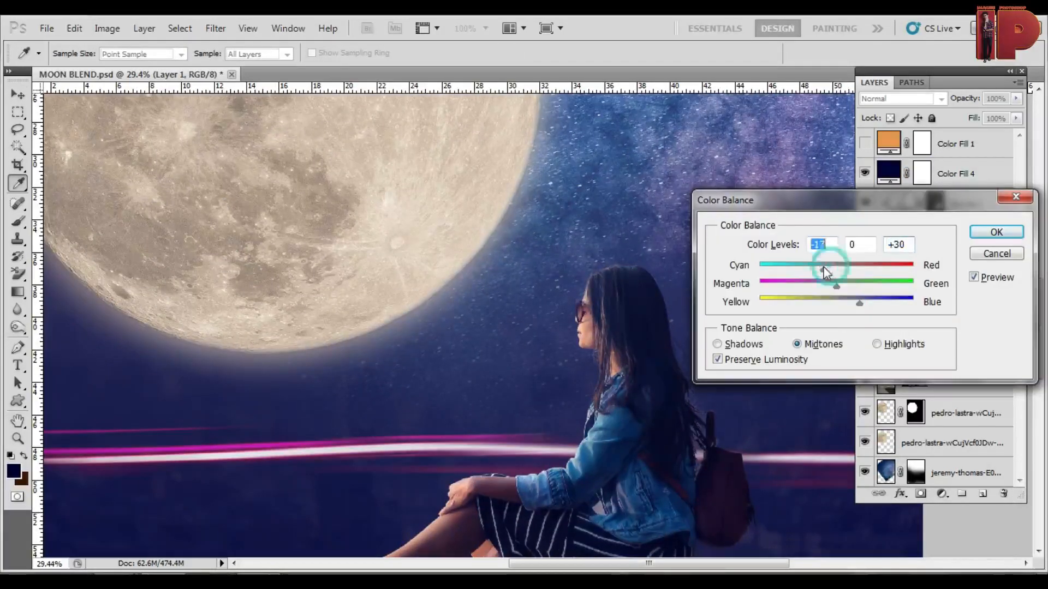
key(Return)
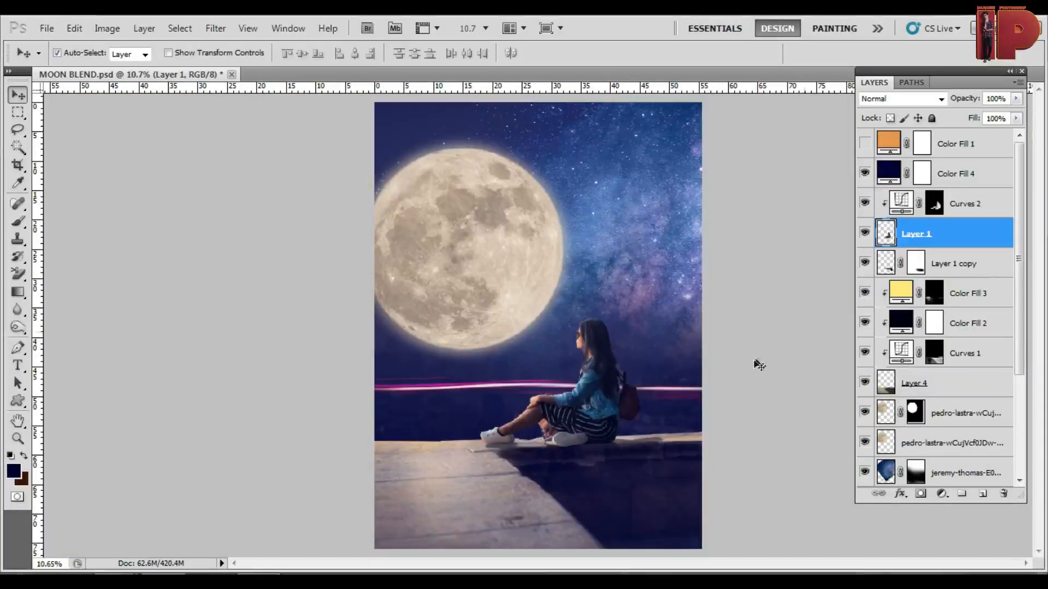
Lower the navy fill layer's opacity to 50% and check the woman with the Curves 2 highlights off and on.
scroll(625, 300, up, 6)
click(647, 239)
click(864, 203)
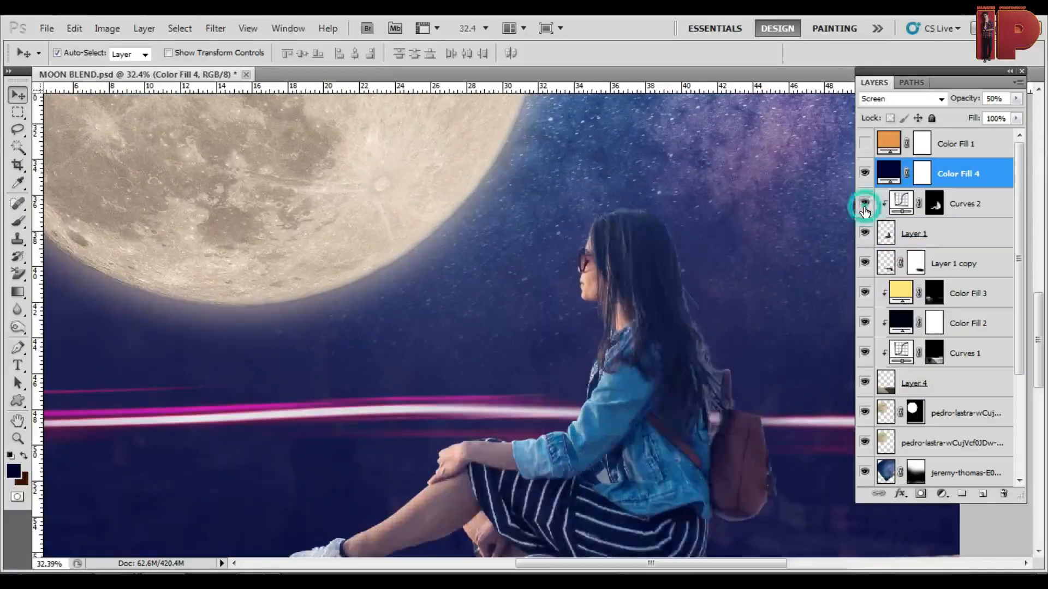
click(864, 203)
scroll(719, 324, up, 8)
scroll(510, 293, down, 6)
scroll(518, 225, up, 5)
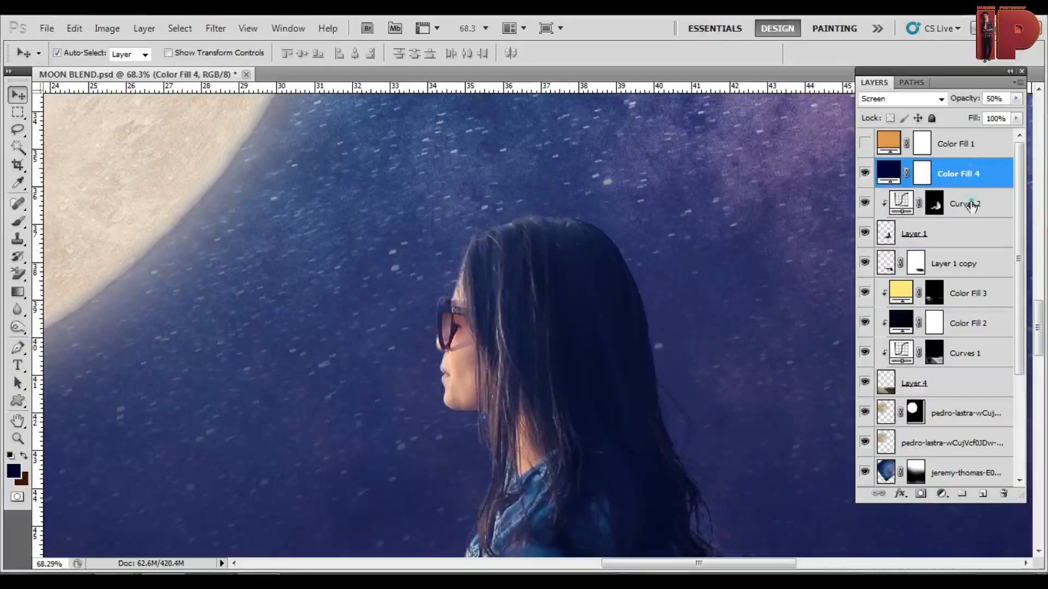
Add a brightening Curves layer above Curves 2, clip it to the woman's layer and invert its mask to black.
click(970, 203)
click(867, 174)
click(941, 494)
click(808, 269)
drag(802, 302, 770, 283)
click(826, 200)
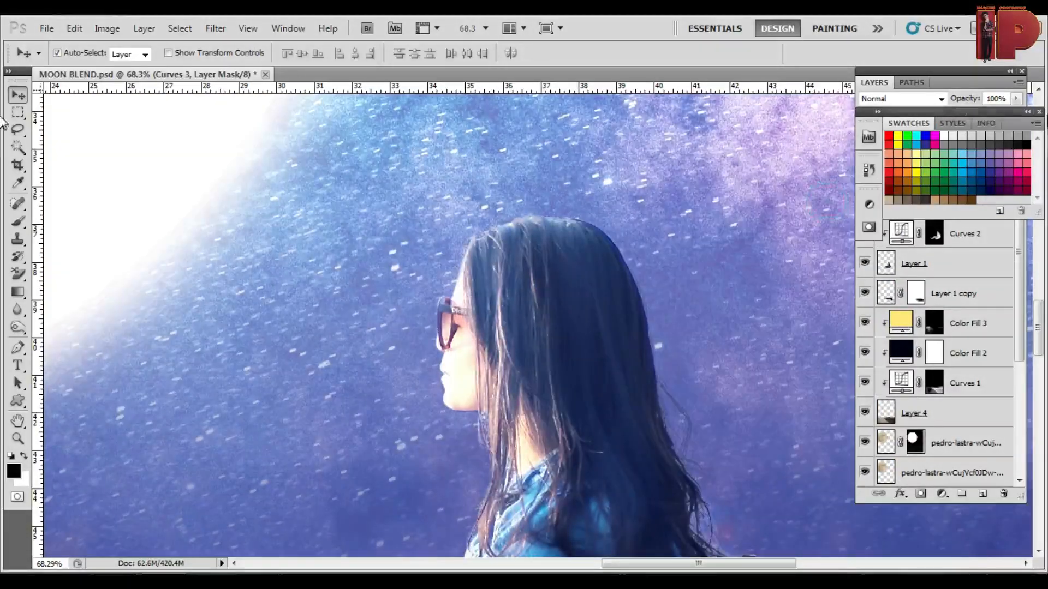
click(1039, 112)
alt+click(949, 219)
key(ctrl+i)
Paint highlights on the Curves 3 mask along the woman's hair and face edges with a white 20% opacity brush.
key(b)
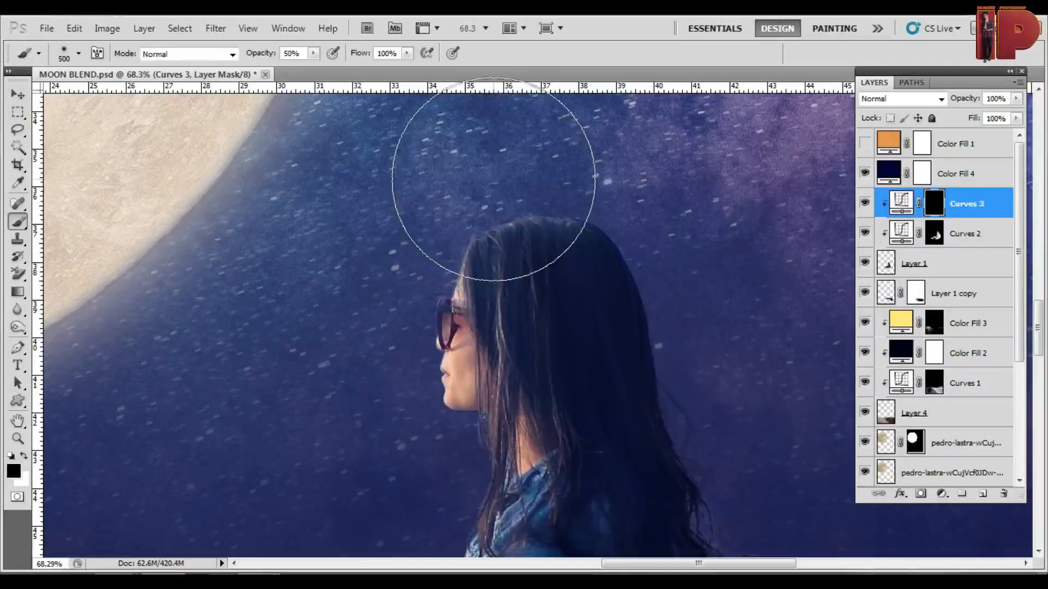
mouse_move(507, 216)
mouse_down()
mouse_move(507, 197)
mouse_move(426, 274)
mouse_up()
scroll(480, 221, up, 3)
key(x)
mouse_move(505, 250)
mouse_down()
mouse_move(469, 307)
mouse_move(444, 256)
mouse_up()
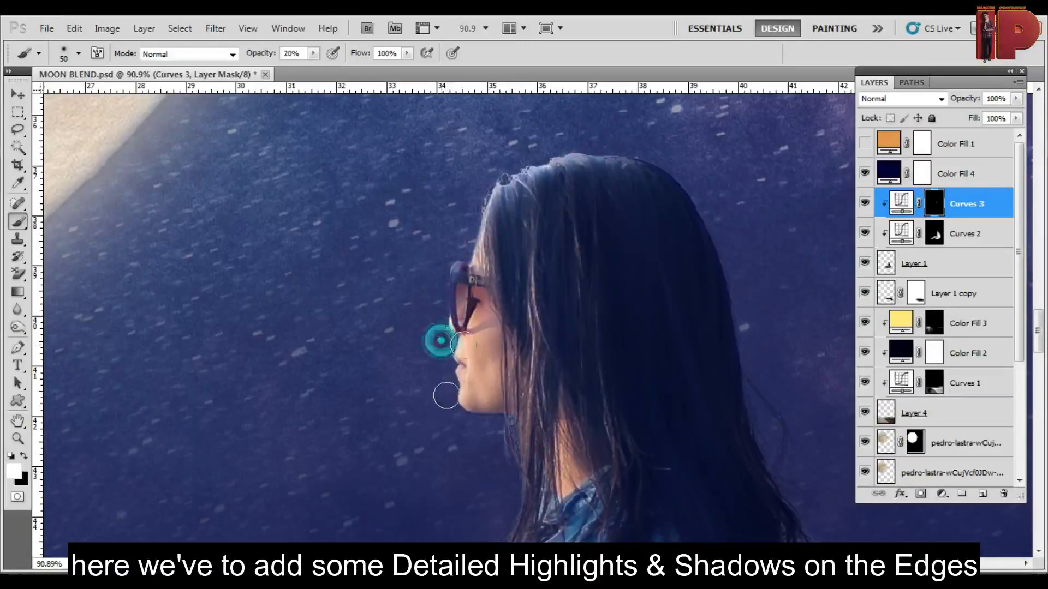
scroll(497, 230, down, 5)
scroll(618, 262, up, 4)
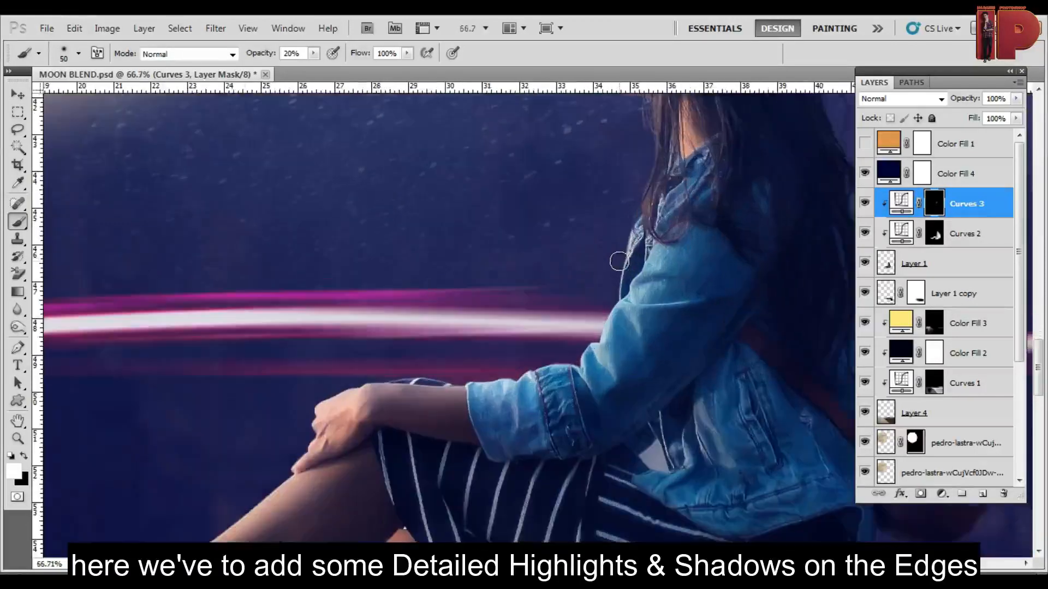
drag(644, 167, 640, 257)
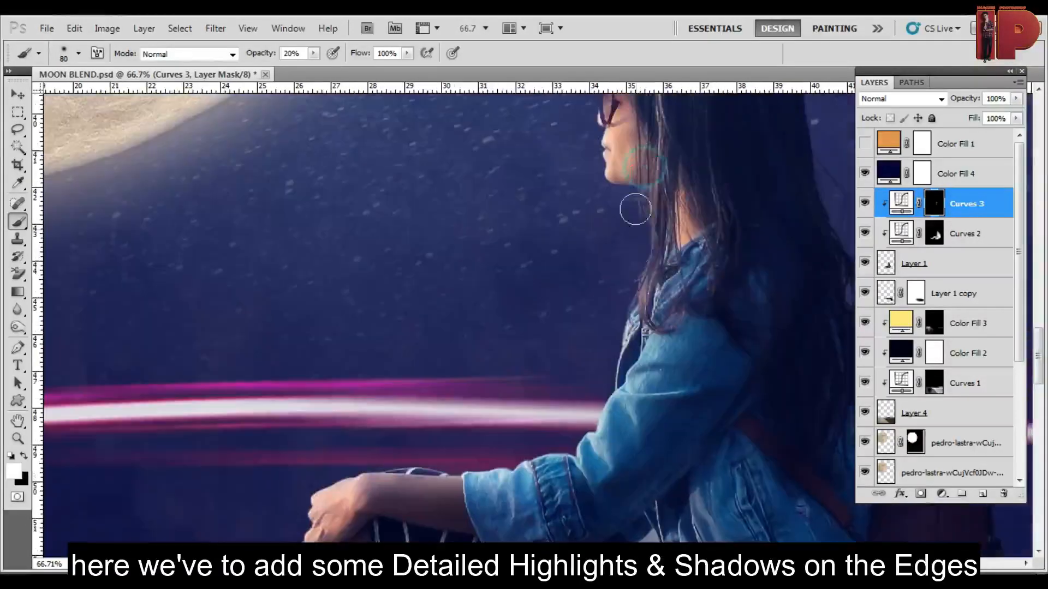
Try several blend modes on the Curves 3 layer and set it to Color Dodge.
double_click(894, 100)
scroll(894, 101, down, 11)
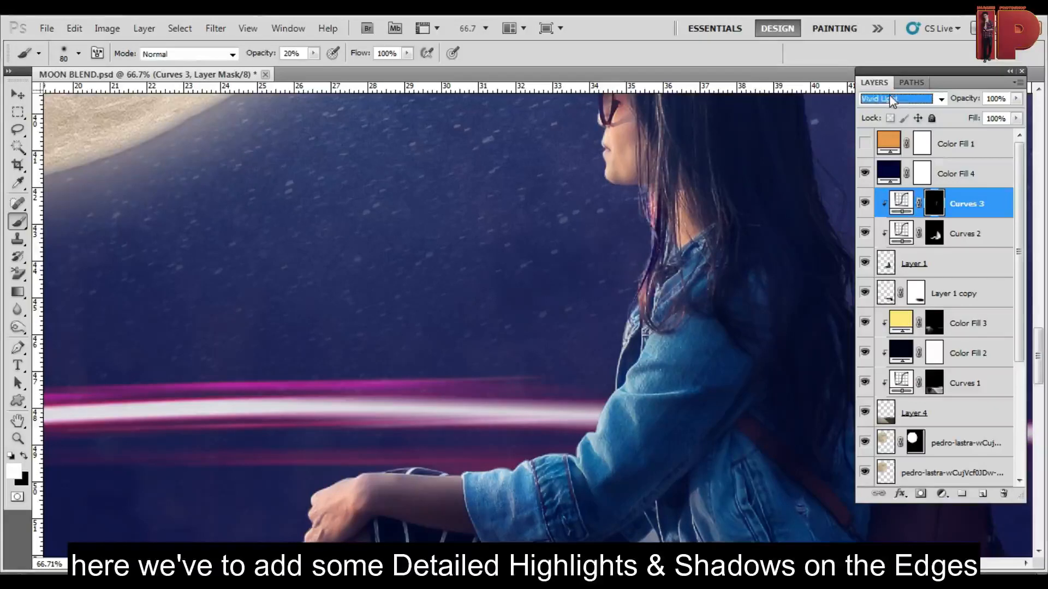
scroll(893, 102, down, 5)
click(893, 101)
click(891, 320)
scroll(893, 103, down, 3)
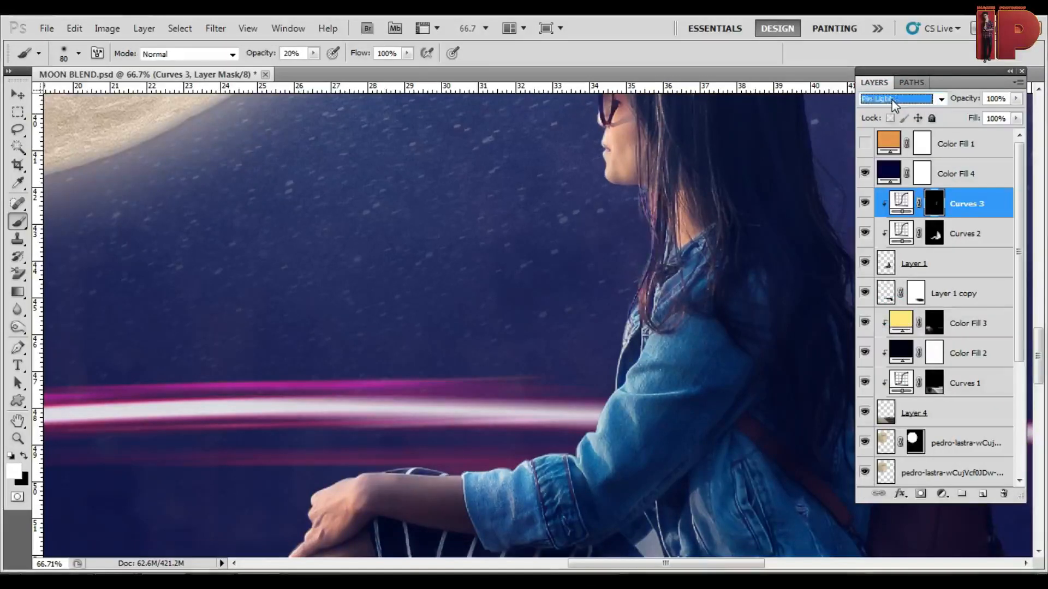
click(893, 100)
click(891, 112)
scroll(893, 101, down, 9)
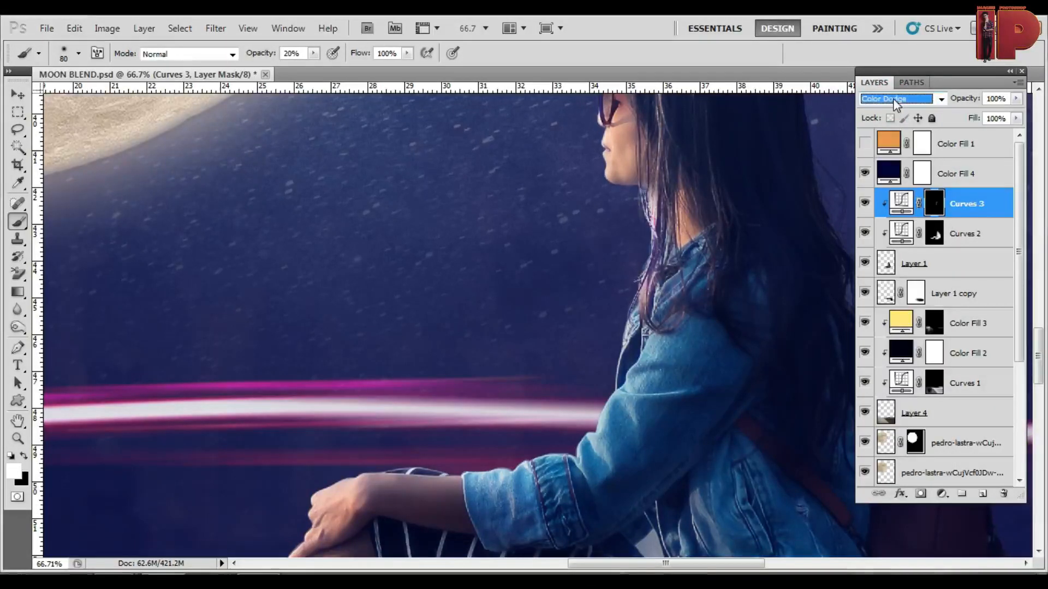
Paint more highlight down the front strands of hair and compare the result with Curves 3 off and on.
drag(692, 123, 650, 264)
click(865, 204)
click(865, 203)
scroll(693, 186, down, 5)
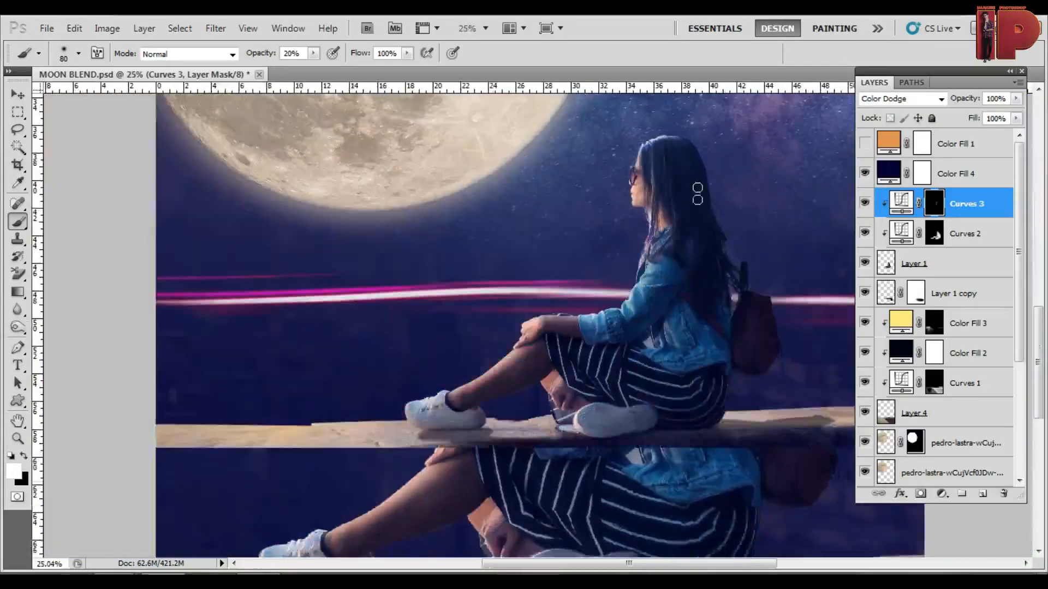
scroll(493, 369, up, 3)
scroll(577, 368, up, 2)
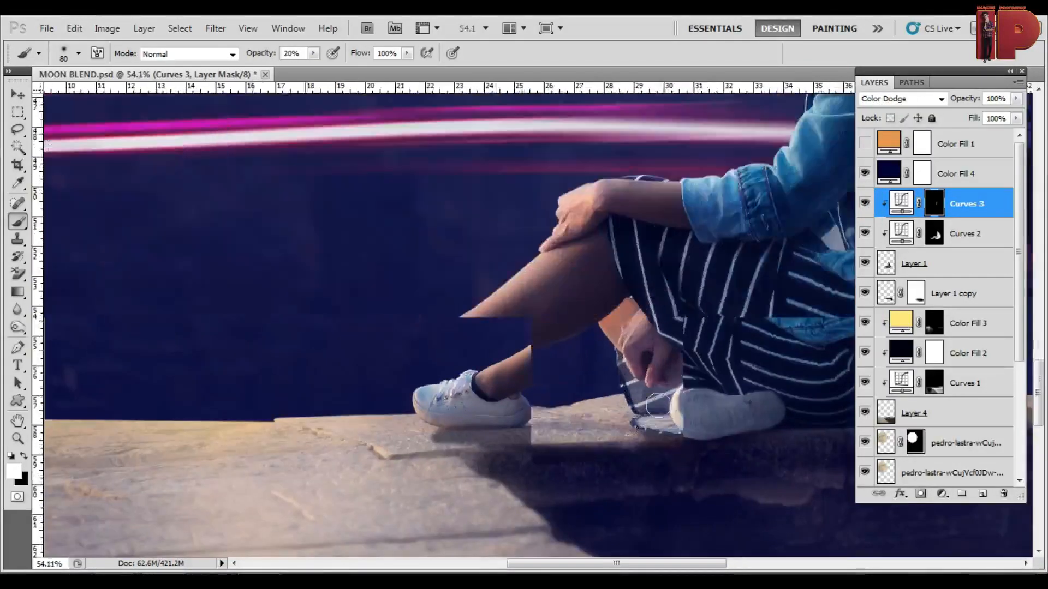
Paint highlights on the Curves 2 mask over the woman's legs, skirt, shoes and jacket with a white 20% opacity brush.
click(952, 234)
scroll(584, 363, up, 1)
drag(652, 390, 693, 450)
drag(587, 311, 666, 444)
mouse_move(716, 358)
mouse_down()
mouse_move(713, 222)
mouse_move(712, 361)
mouse_up()
drag(805, 311, 691, 239)
mouse_move(752, 331)
mouse_down()
mouse_move(632, 440)
mouse_move(688, 414)
mouse_up()
mouse_move(780, 359)
mouse_down()
mouse_move(601, 377)
mouse_move(620, 329)
mouse_up()
scroll(619, 329, down, 2)
drag(793, 325, 517, 315)
mouse_move(242, 388)
mouse_down()
mouse_move(327, 304)
mouse_move(540, 345)
mouse_up()
scroll(673, 463, down, 5)
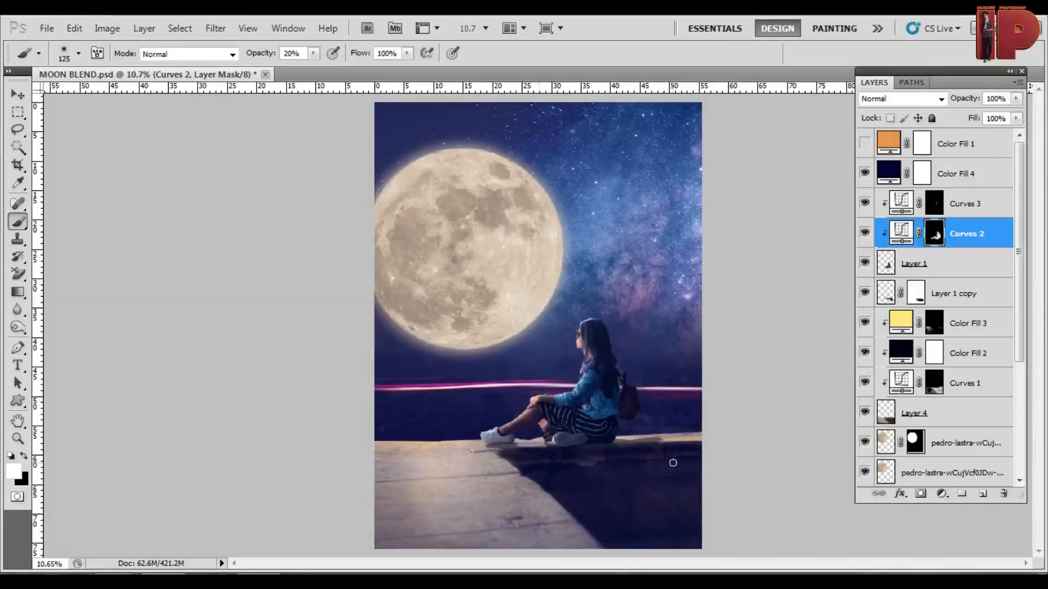
Change the Color Fill 4 layer's colour from navy to a very dark olive yellow.
key(v)
click(868, 173)
double_click(889, 172)
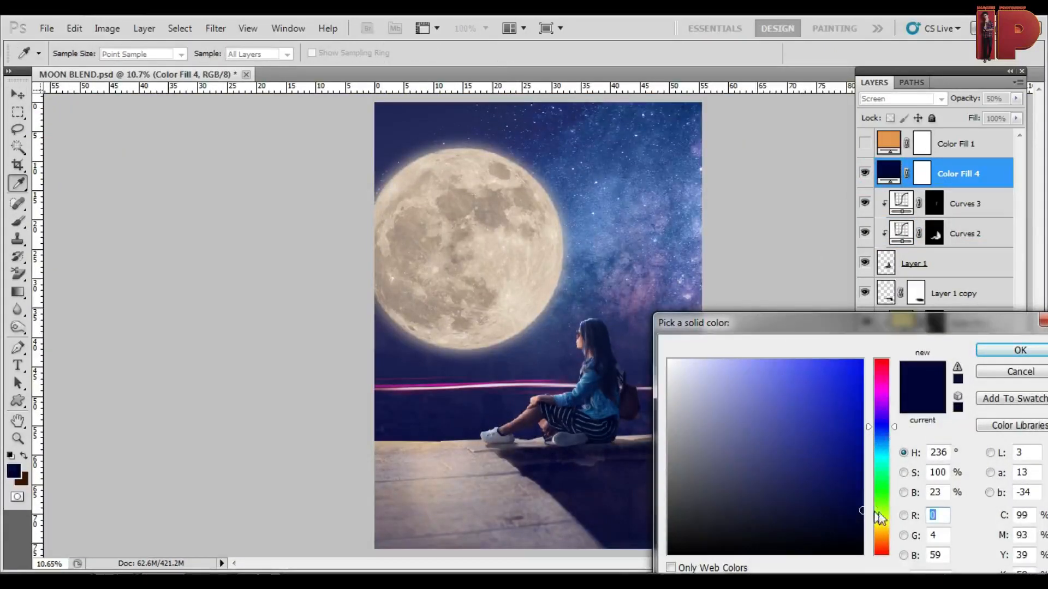
drag(879, 519, 882, 529)
mouse_move(859, 465)
mouse_down()
mouse_move(846, 510)
mouse_move(856, 520)
mouse_up()
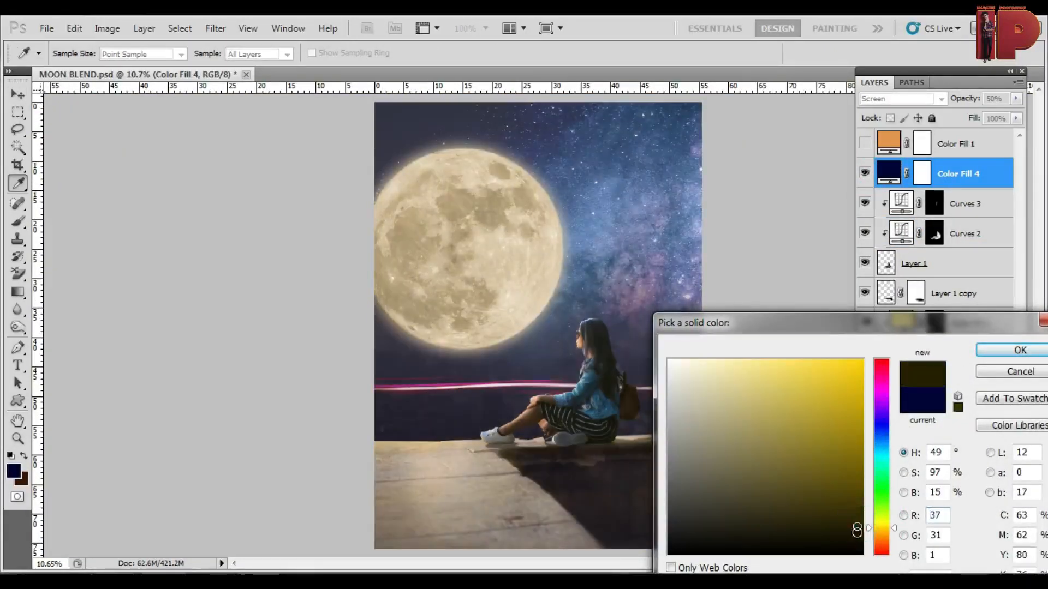
click(1009, 352)
Set the Color Fill 4 layer's opacity to 40% and compare the image with and without it.
click(860, 172)
click(859, 172)
click(860, 173)
click(860, 173)
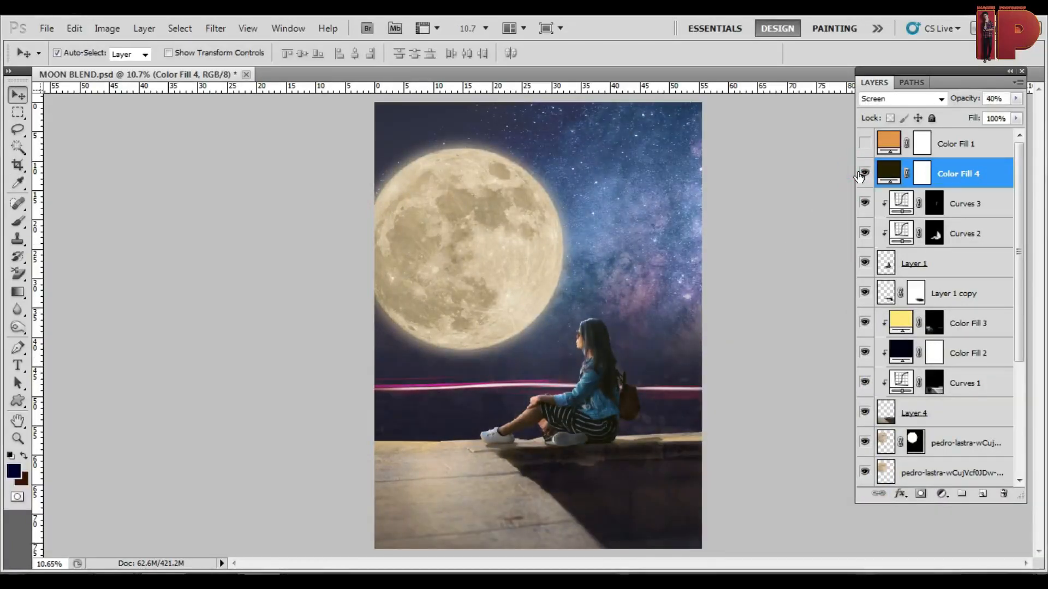
Shift the Color Fill 4 layer's colour to a very dark olive with hue 49° and set the layer's opacity to 50%.
key(0)
double_click(890, 174)
drag(861, 534, 882, 537)
click(1010, 349)
key(5)
Compare the starry sky layer off and on, then adjust its colour with Hue/Saturation.
scroll(888, 252, down, 5)
click(886, 323)
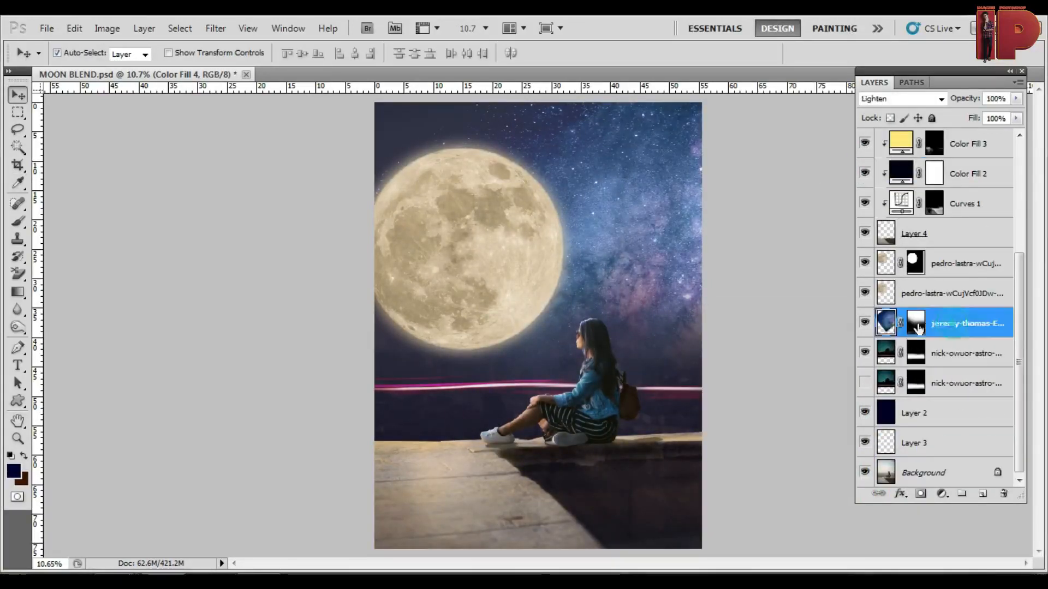
click(864, 324)
click(864, 324)
key(ctrl+u)
drag(805, 224, 821, 232)
key(Escape)
key(ctrl+u)
key(Return)
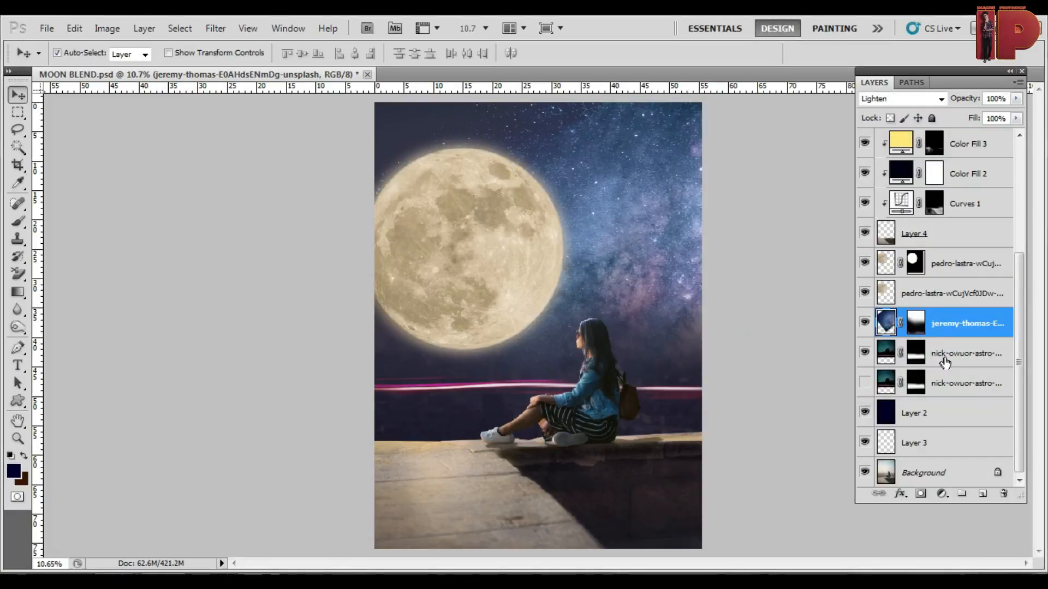
Duplicate the visible light trail layer, then rotate and move the copy so its streak runs behind the woman's feet.
click(944, 362)
key(ctrl+j)
key(ctrl+t)
drag(815, 406, 789, 333)
drag(639, 355, 523, 385)
drag(686, 405, 710, 456)
key(Return)
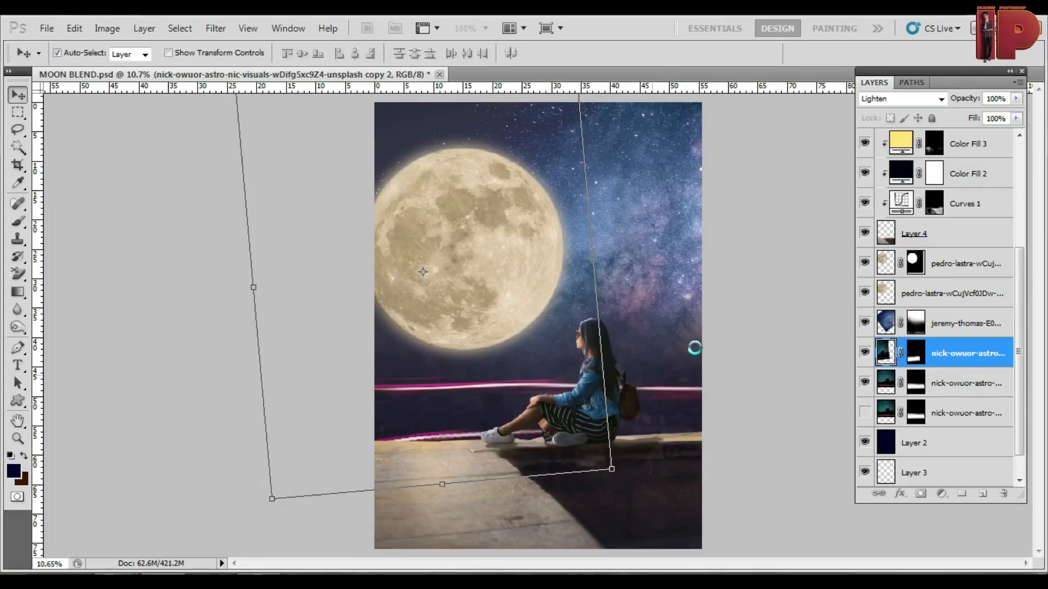
Shift the hue of the copied light trail from pink to blue.
key(ctrl+u)
drag(804, 227, 751, 224)
key(Return)
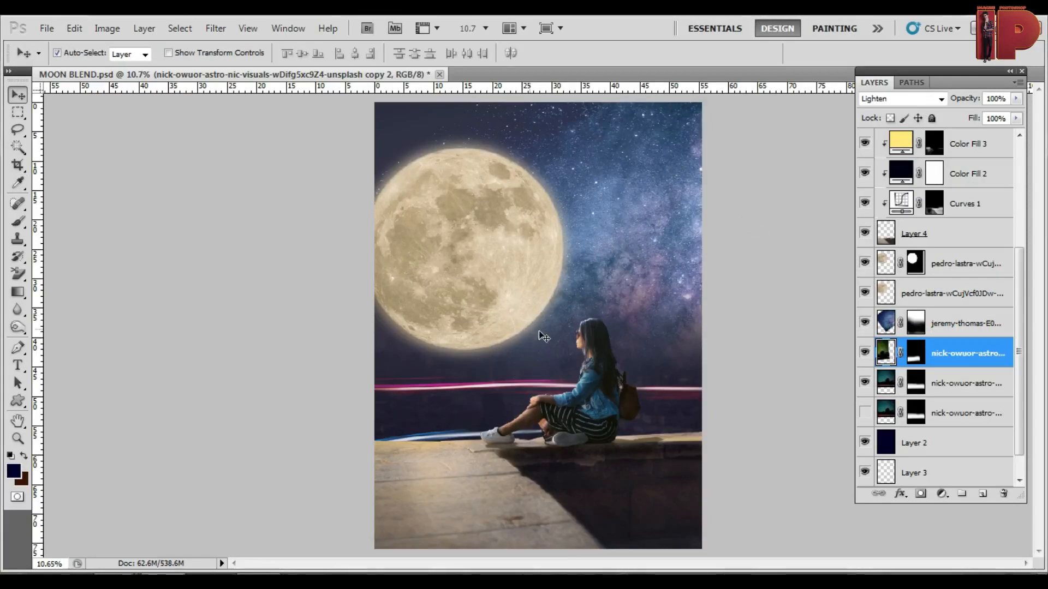
Lower the saturation of the masked moon layer to -19 with Hue/Saturation.
scroll(534, 329, down, 1)
click(537, 245)
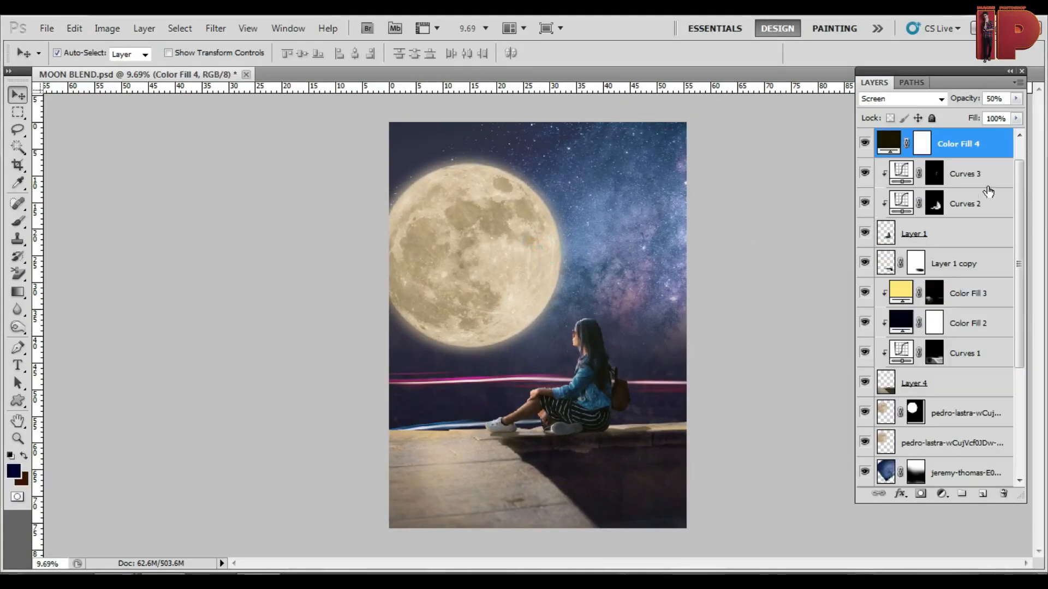
click(903, 406)
key(ctrl+u)
drag(804, 268, 787, 275)
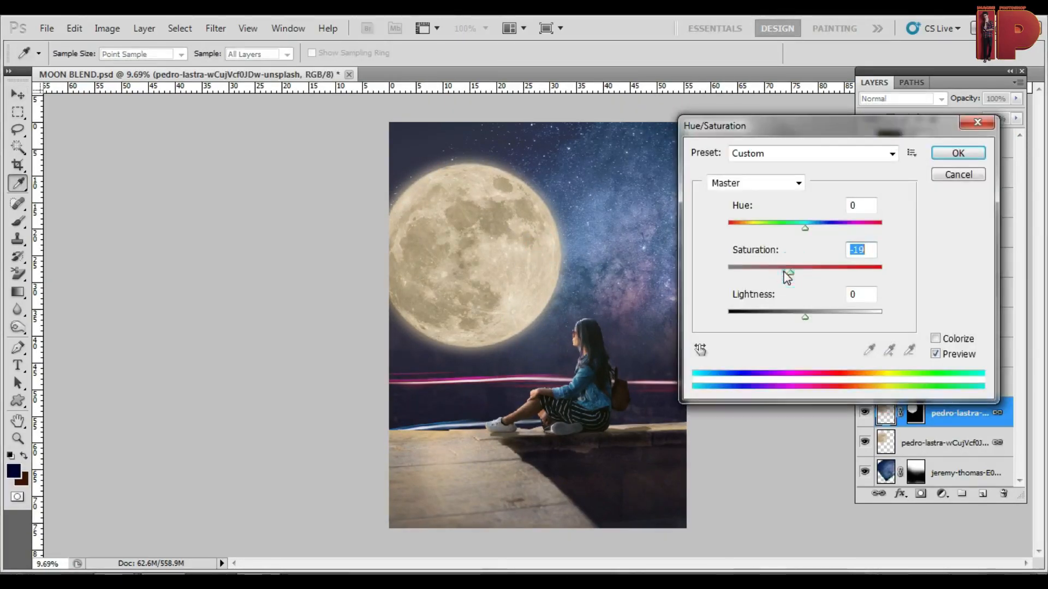
key(Return)
Brighten the masked moon layer with Levels by lowering the input white point.
key(ctrl+l)
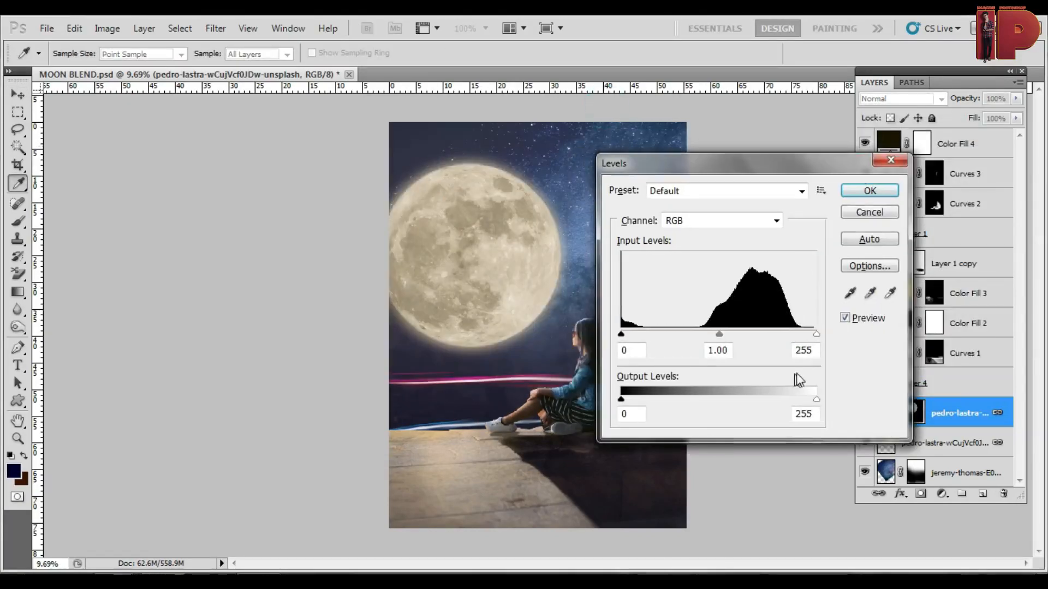
drag(807, 334, 807, 335)
click(851, 319)
key(Return)
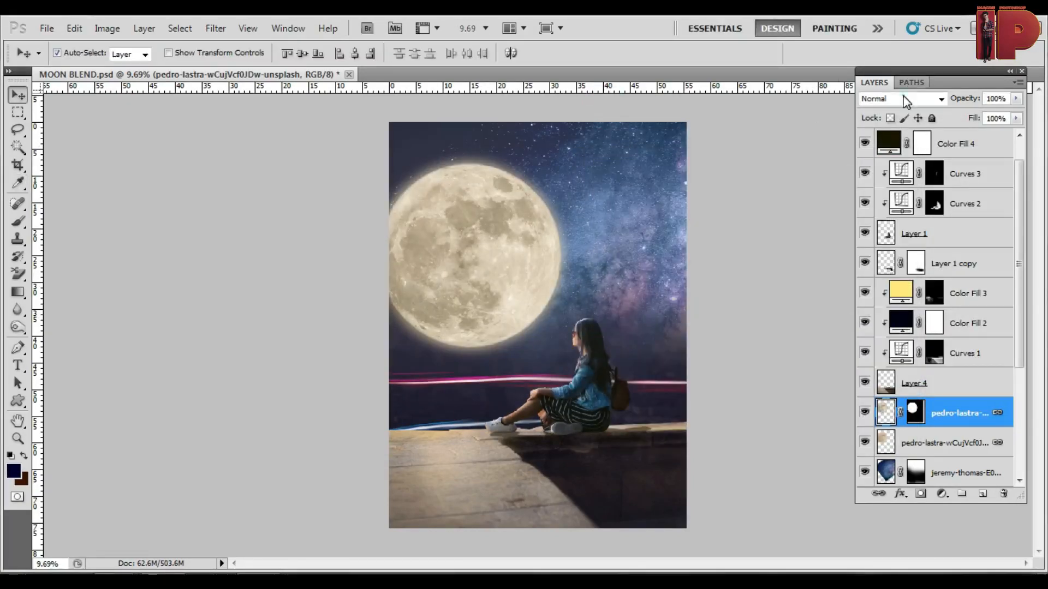
Try other blend modes on the masked moon layer, including Lighten and Difference.
click(903, 97)
key(m)
scroll(902, 98, down, 7)
scroll(903, 97, up, 1)
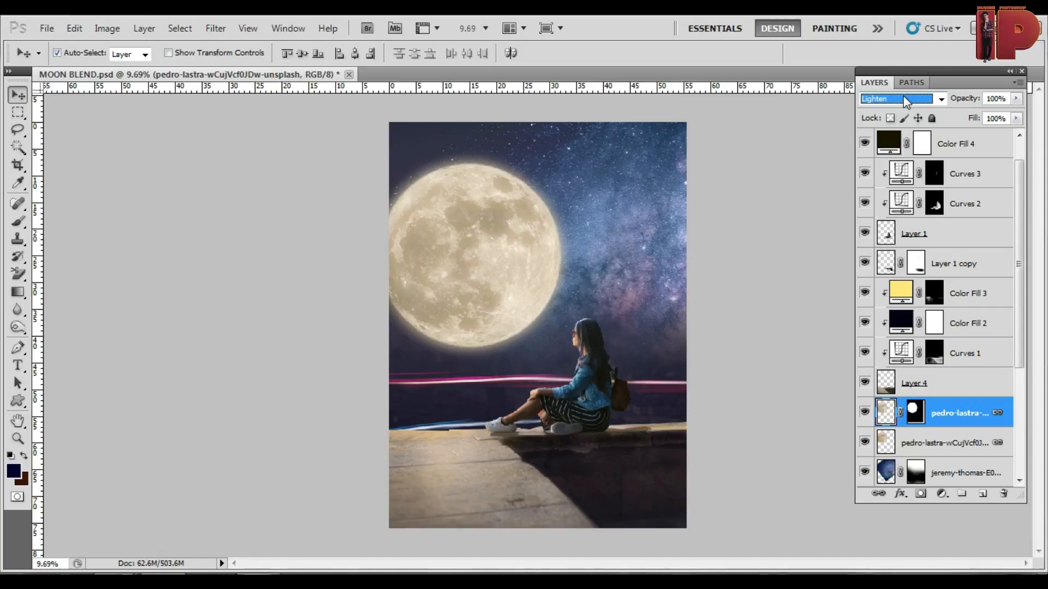
scroll(902, 98, down, 17)
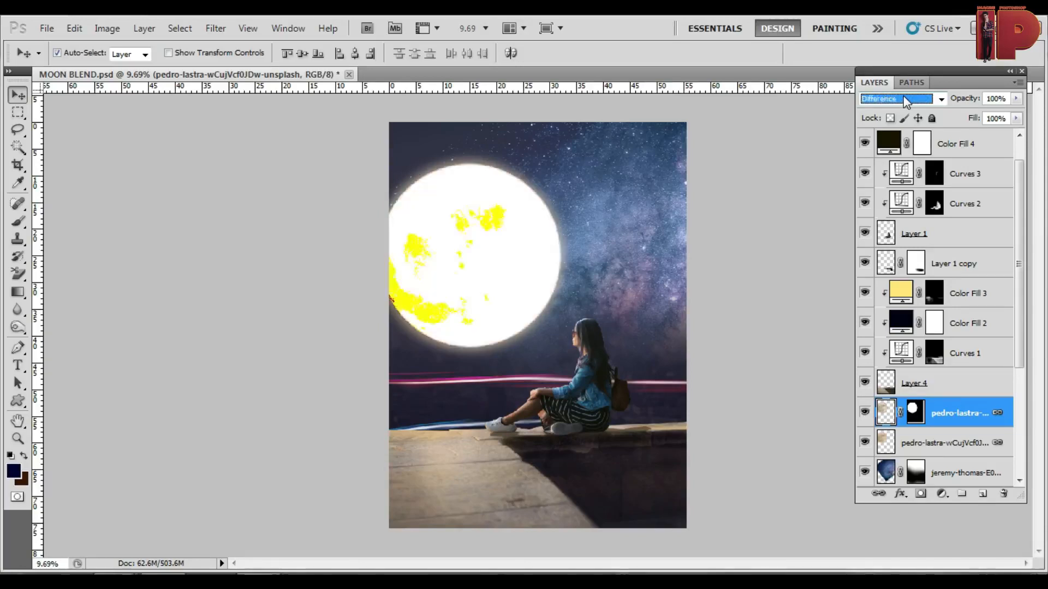
click(903, 98)
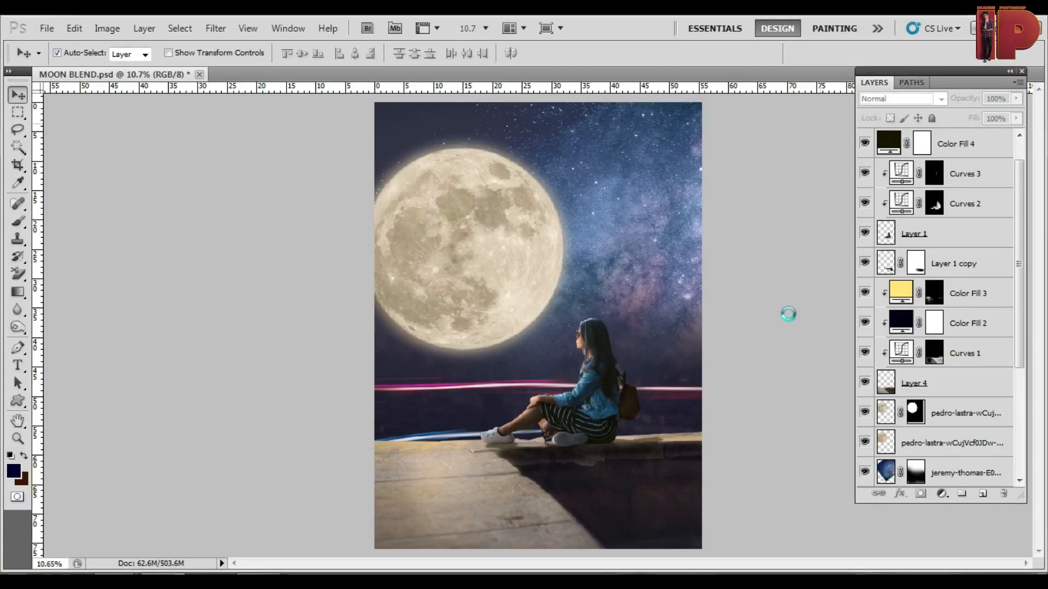
Create a new empty layer above Curves 3 and set the foreground colour to a pale beige.
click(960, 144)
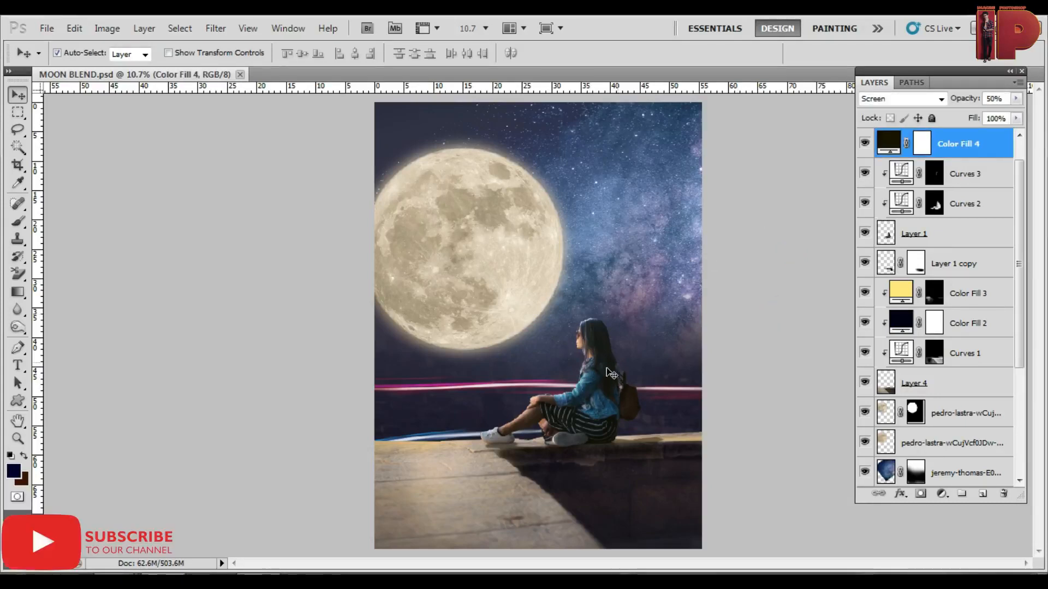
click(938, 236)
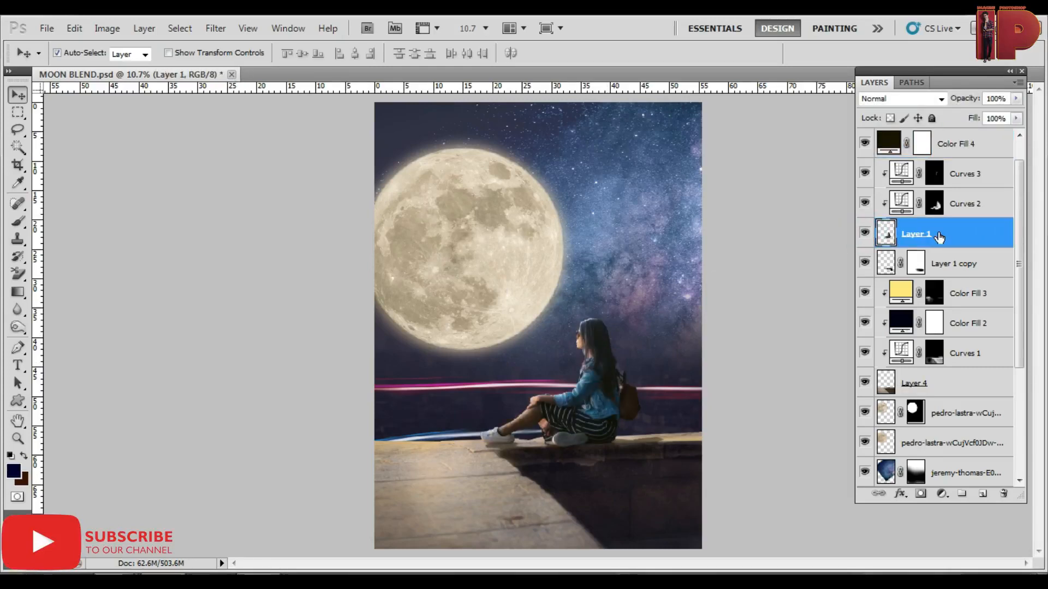
click(997, 170)
key(ctrl+shift+alt+n)
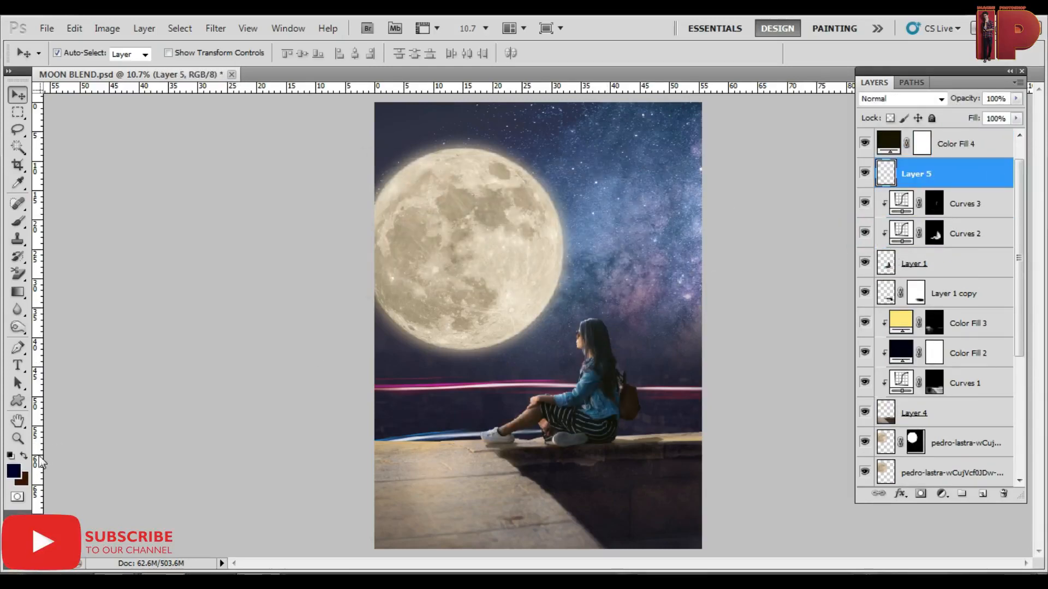
click(15, 470)
click(517, 281)
click(1006, 353)
Fill Layer 5 with the pale beige and try a series of blend modes on it, including Linear Burn.
key(alt+BackSpace)
click(922, 99)
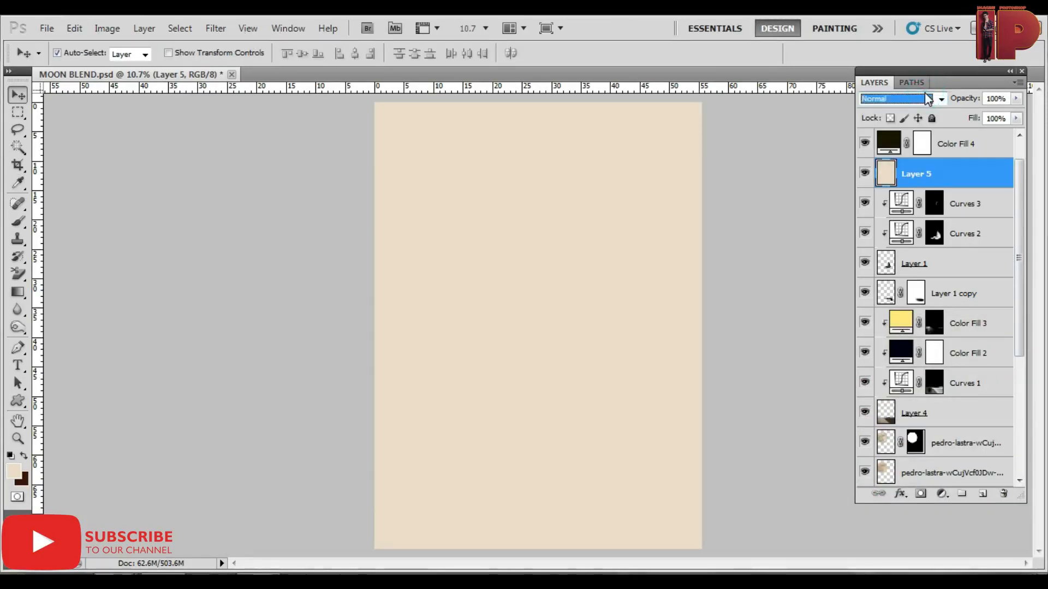
key(Down)
key(Down)
key(Down)
key(Down)
key(Down)
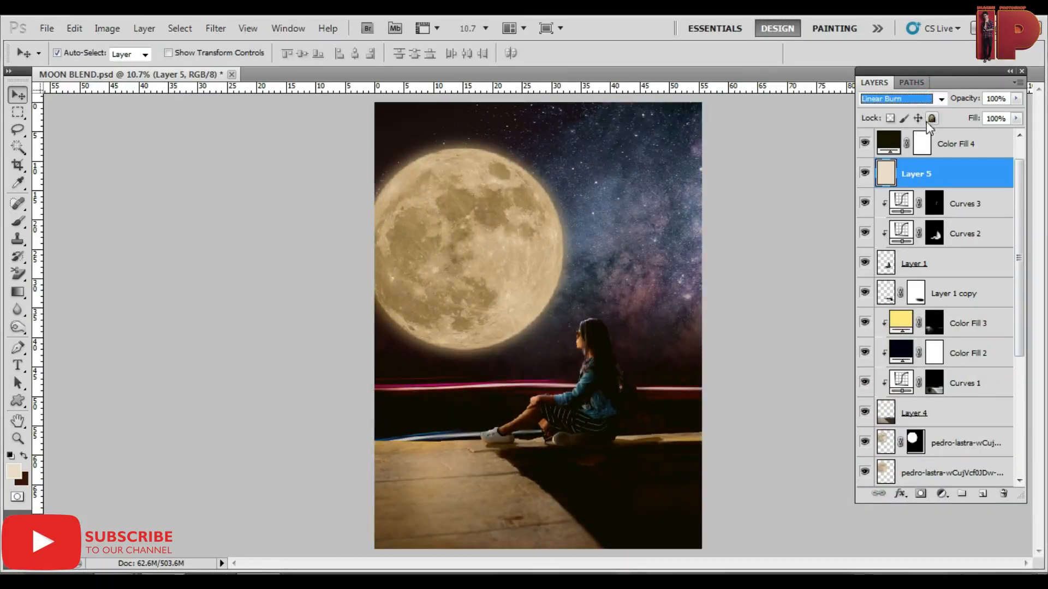
key(Down)
key(Down)
key(Down)
key(Down)
key(Down)
key(Down)
key(Down)
key(Down)
key(Down)
key(Up)
Compare the image with and without the beige-filled Layer 5.
click(825, 178)
click(858, 175)
click(858, 174)
click(860, 174)
click(860, 175)
click(885, 180)
drag(886, 267, 906, 282)
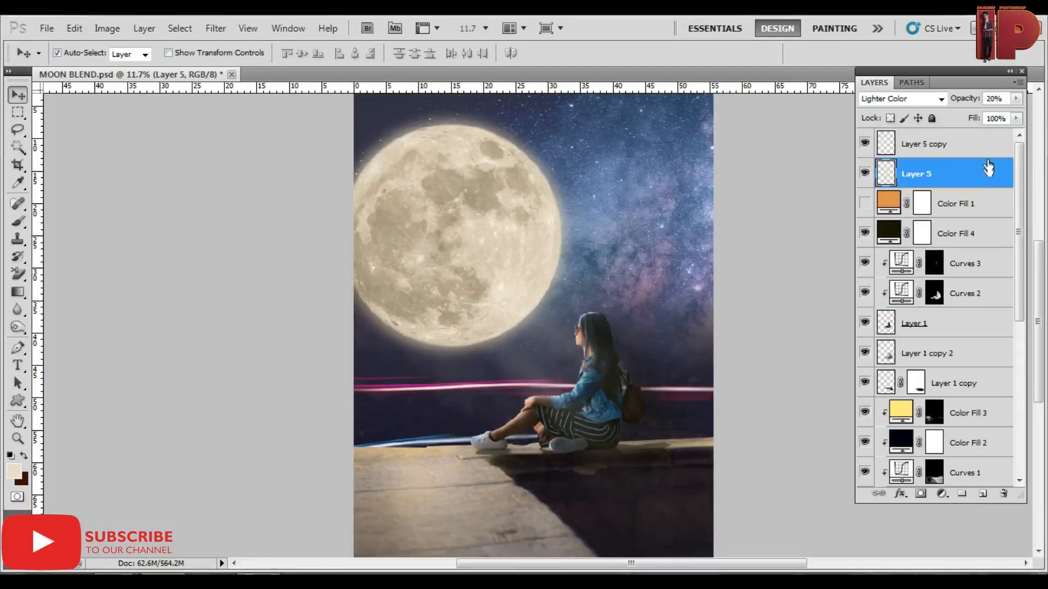
Add a black solid colour fill layer above Layer 5 copy and invert its mask to black.
key(ctrl+j)
click(941, 494)
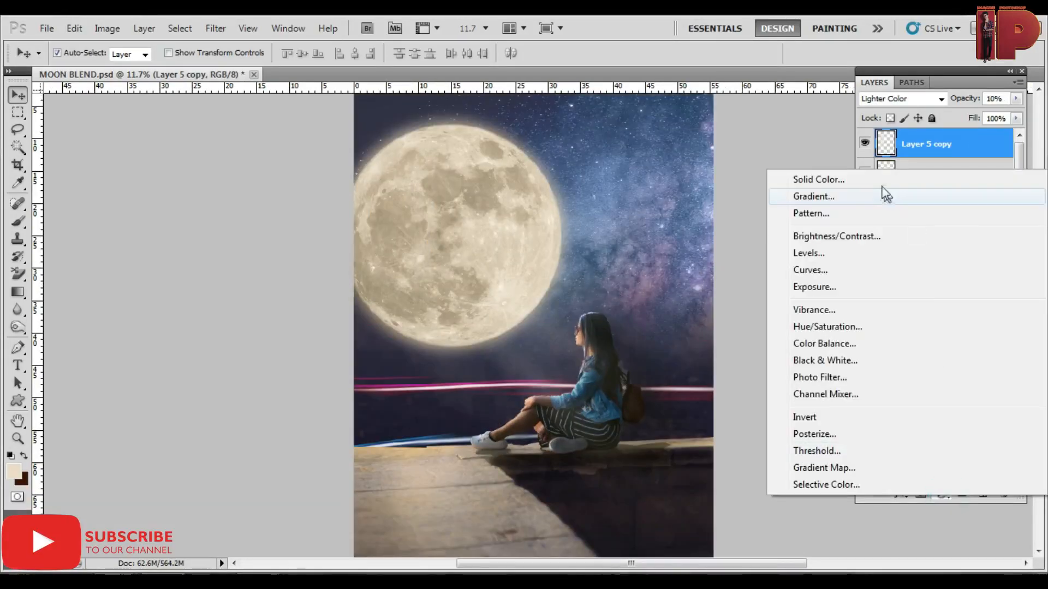
click(873, 176)
click(690, 554)
click(994, 353)
click(923, 144)
key(ctrl+i)
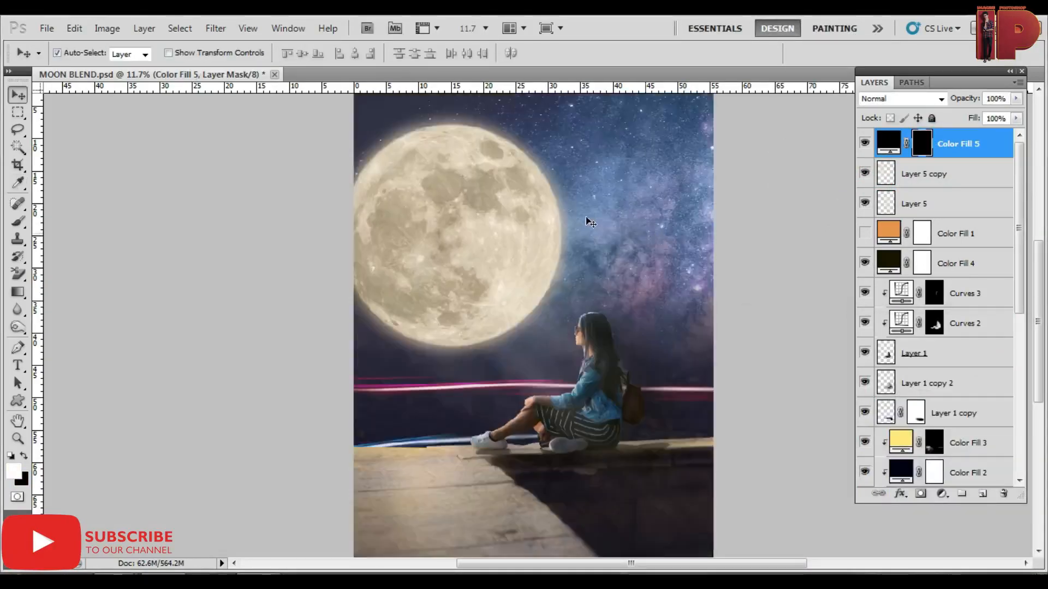
Paint a dark vignette around the image edges on the Color Fill 5 mask with a 2500 px white brush at 10% opacity.
scroll(594, 229, down, 5)
key(b)
key(bracketright)
key(bracketright)
key(bracketright)
mouse_move(720, 234)
mouse_down()
mouse_move(682, 209)
mouse_move(610, 127)
mouse_up()
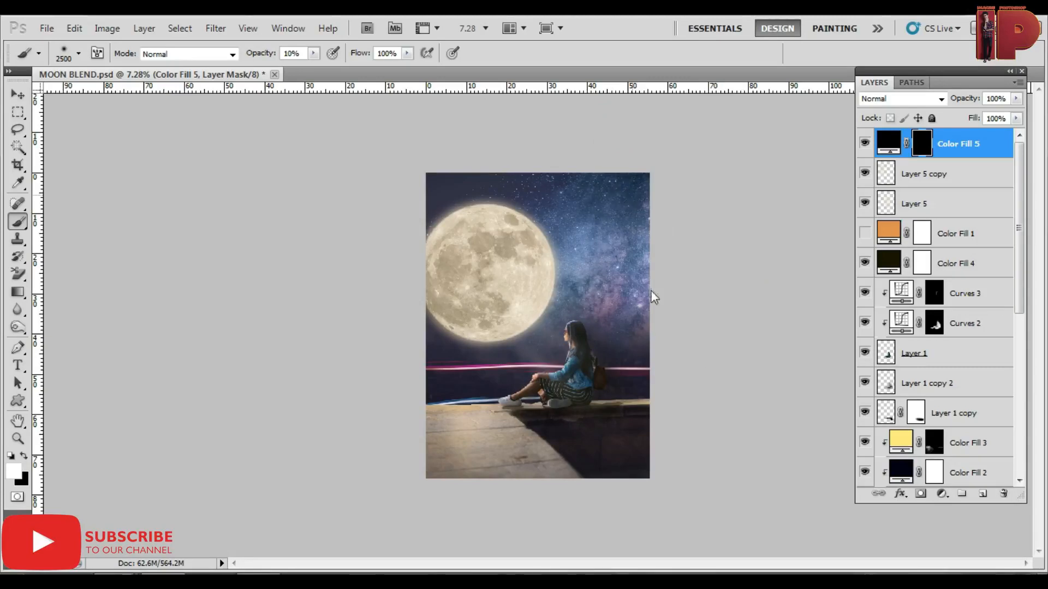
drag(656, 464, 412, 451)
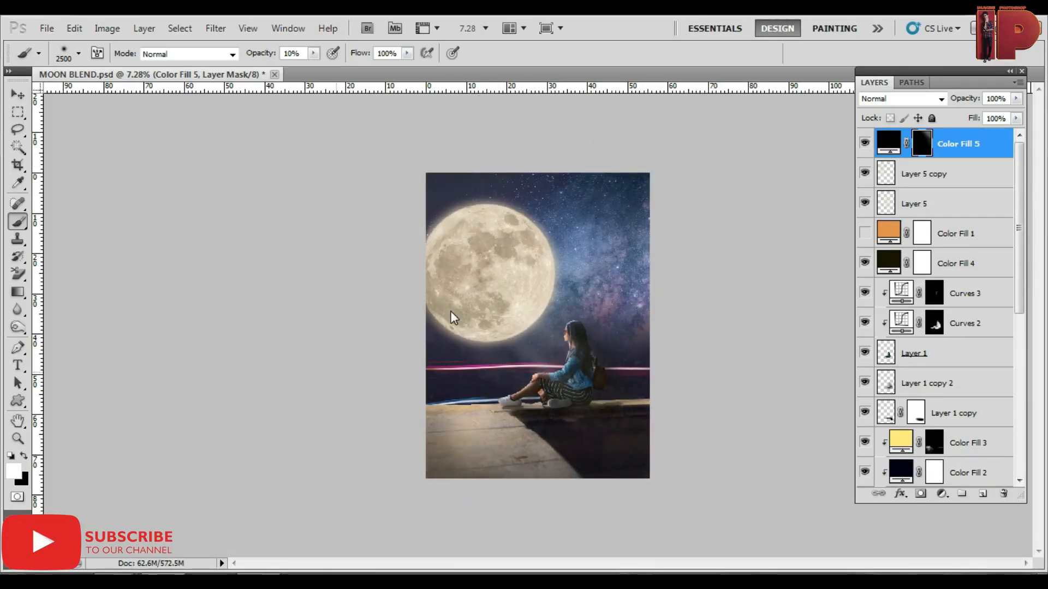
key(v)
Set Layer 5's opacity to 10% and compare the image with and without it.
scroll(580, 413, up, 4)
click(610, 362)
click(864, 203)
click(864, 204)
key(1)
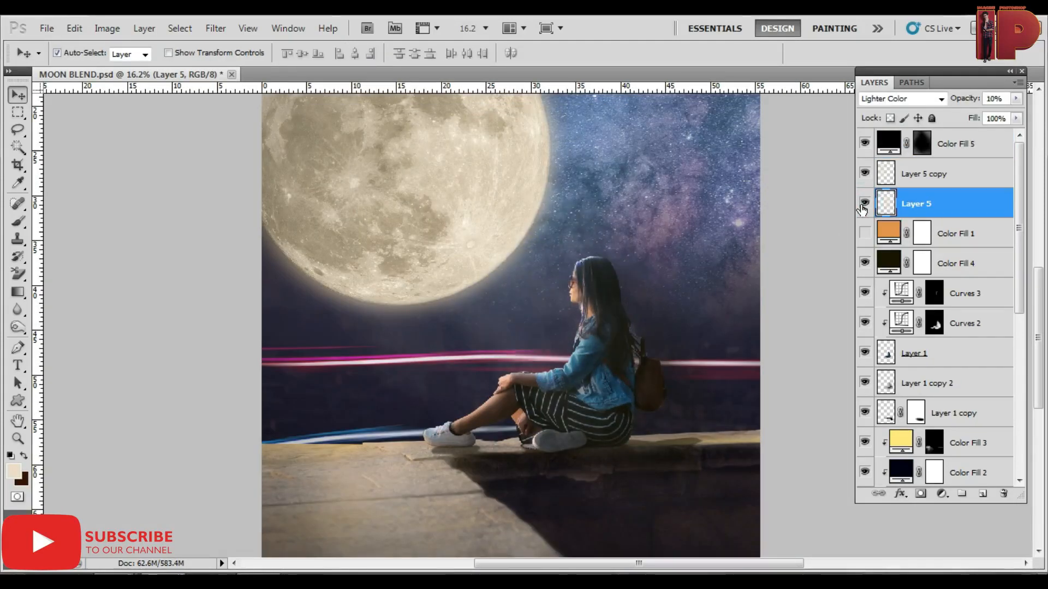
click(861, 205)
click(861, 205)
Compare the image with and without the Color Fill 4 layer.
click(867, 263)
click(868, 263)
click(921, 268)
click(865, 263)
click(865, 264)
click(865, 263)
click(865, 264)
Change the Color Fill 4 layer's colour from dark olive to a very dark navy blue.
double_click(891, 267)
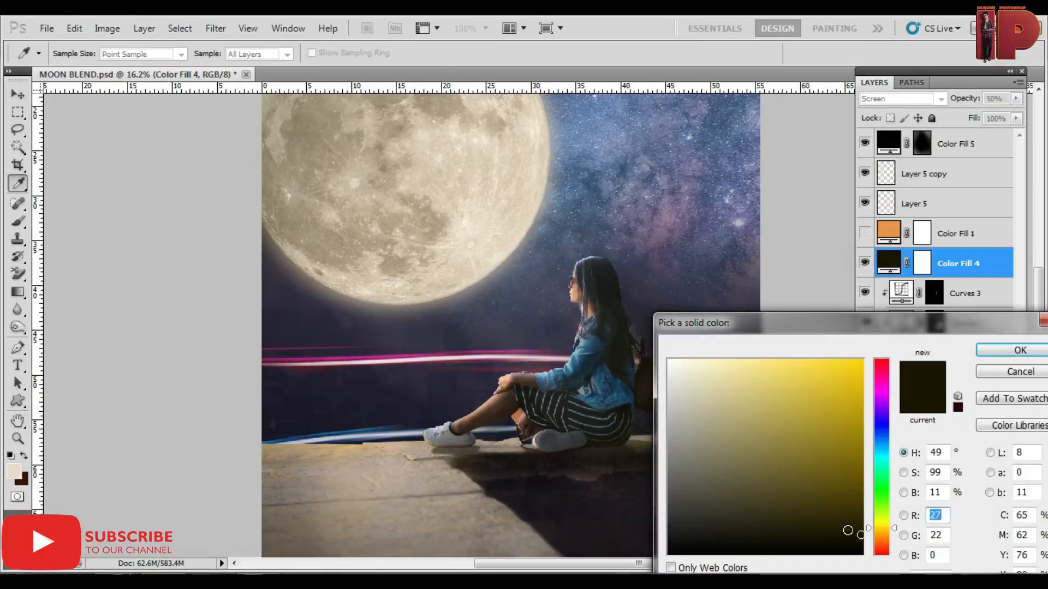
click(886, 443)
click(884, 425)
drag(839, 508, 797, 532)
click(1018, 350)
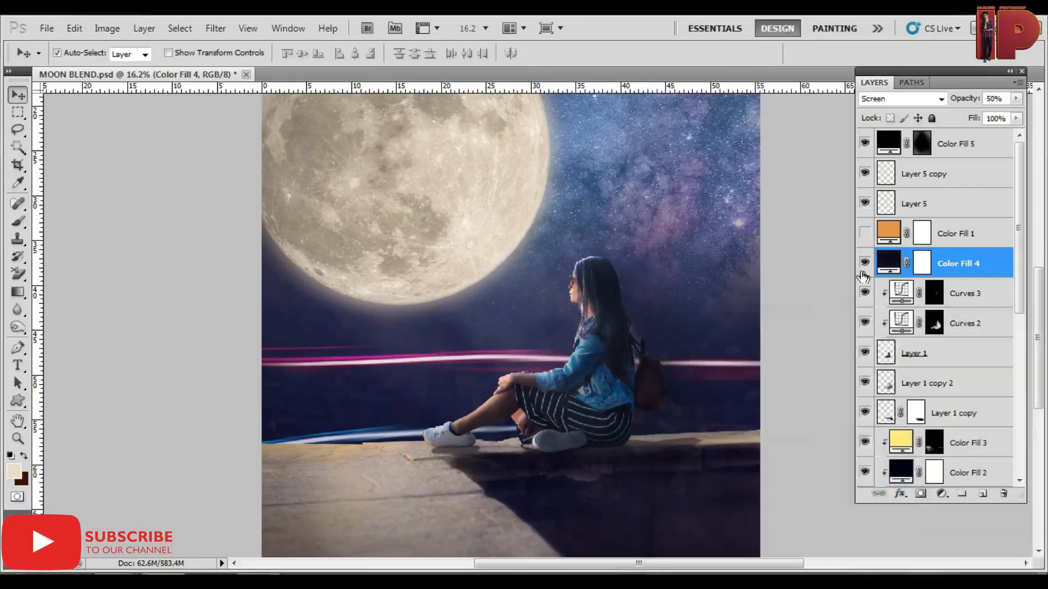
Compare the whole image with and without Color Fill 4, then turn on the orange Color Fill 1 layer.
key(ctrl+0)
click(865, 263)
click(864, 263)
click(865, 232)
click(932, 235)
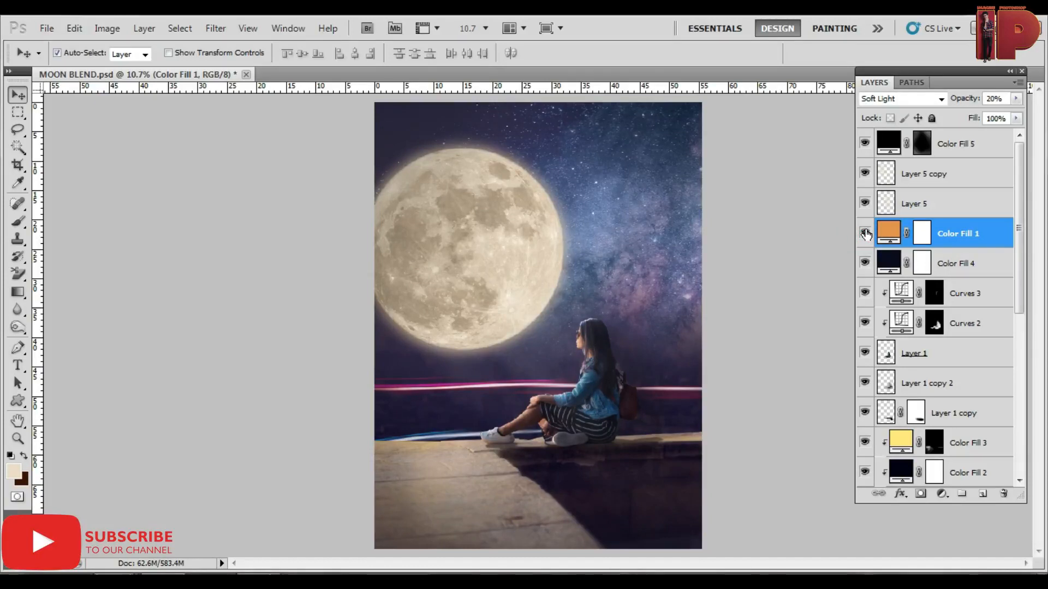
Paint highlights along the back edge of the woman's hair on the Curves 3 mask with a 50 px white brush at 10% opacity.
scroll(646, 386, up, 3)
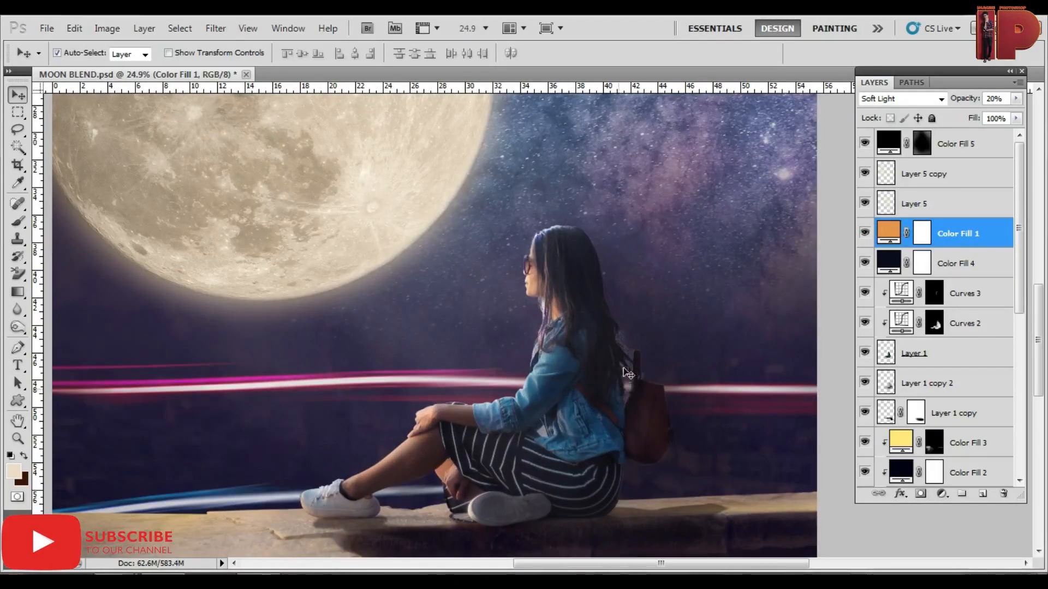
scroll(655, 382, up, 2)
click(545, 226)
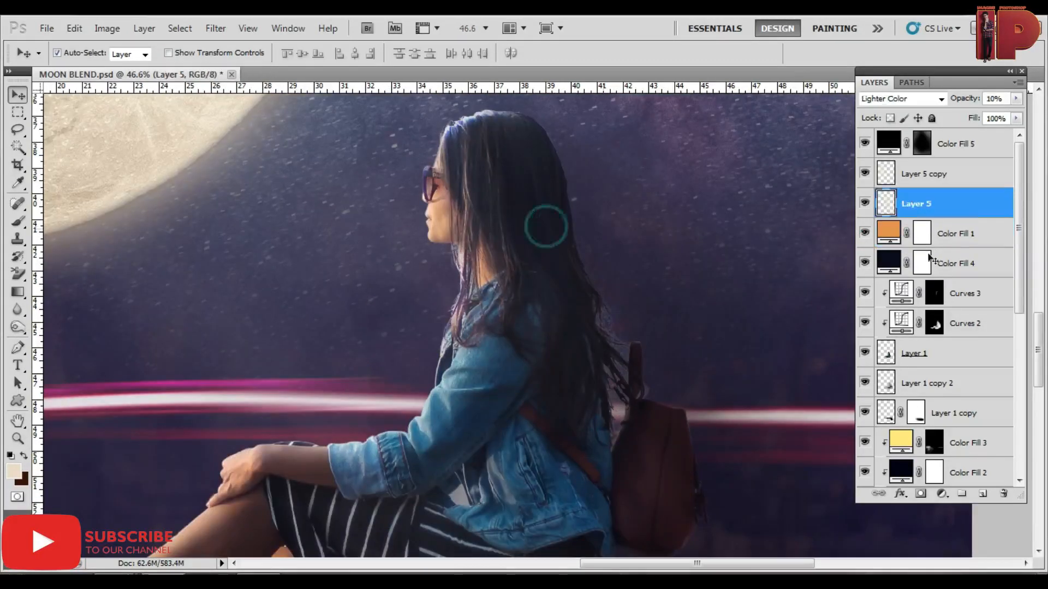
click(873, 294)
scroll(633, 311, up, 3)
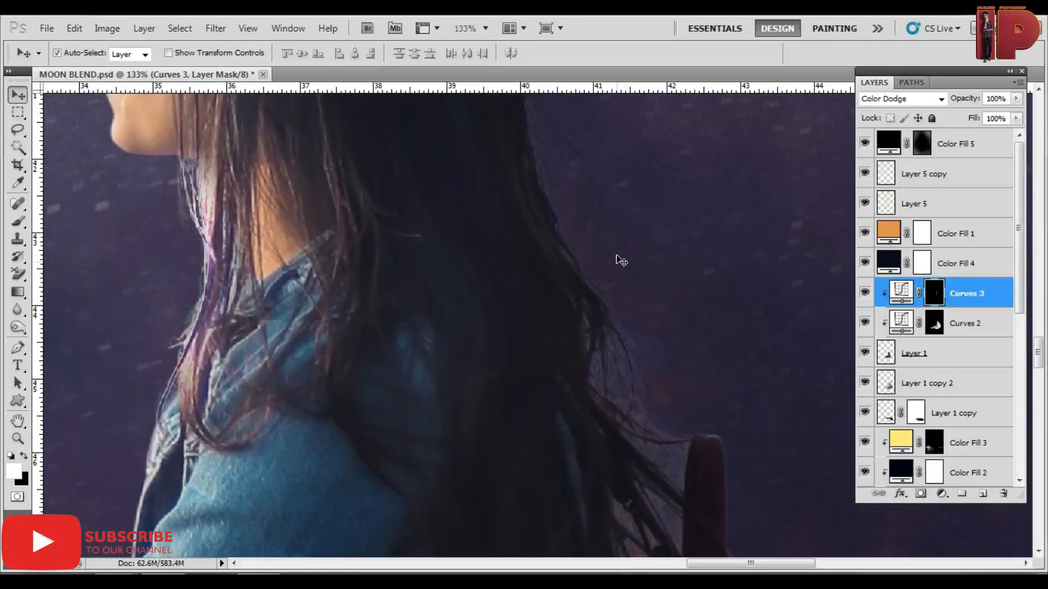
key(b)
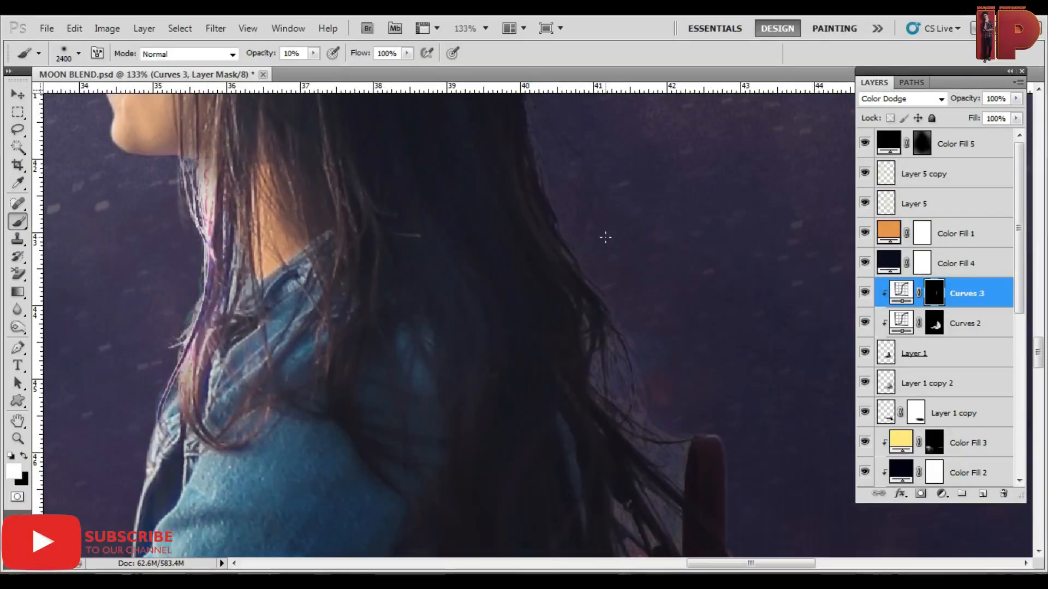
key(bracketleft)
key(bracketleft)
key(bracketleft)
key(bracketleft)
key(bracketleft)
key(bracketleft)
key(bracketleft)
key(bracketleft)
key(bracketleft)
key(bracketleft)
key(bracketleft)
key(bracketleft)
key(bracketleft)
key(bracketleft)
key(bracketleft)
key(bracketleft)
key(bracketleft)
key(bracketleft)
key(bracketleft)
key(bracketleft)
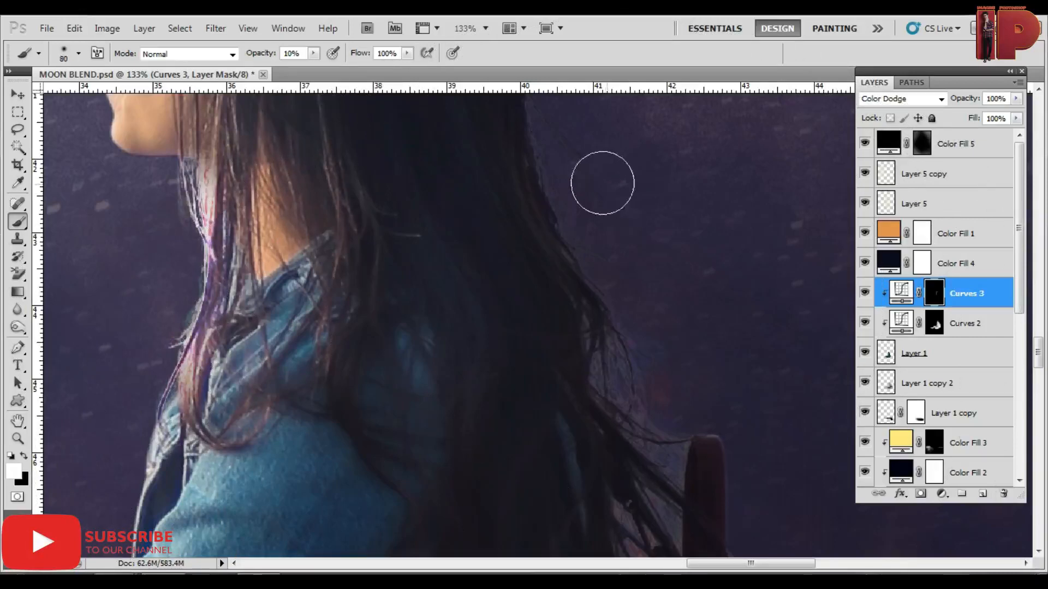
scroll(595, 148, down, 1)
drag(595, 147, 600, 251)
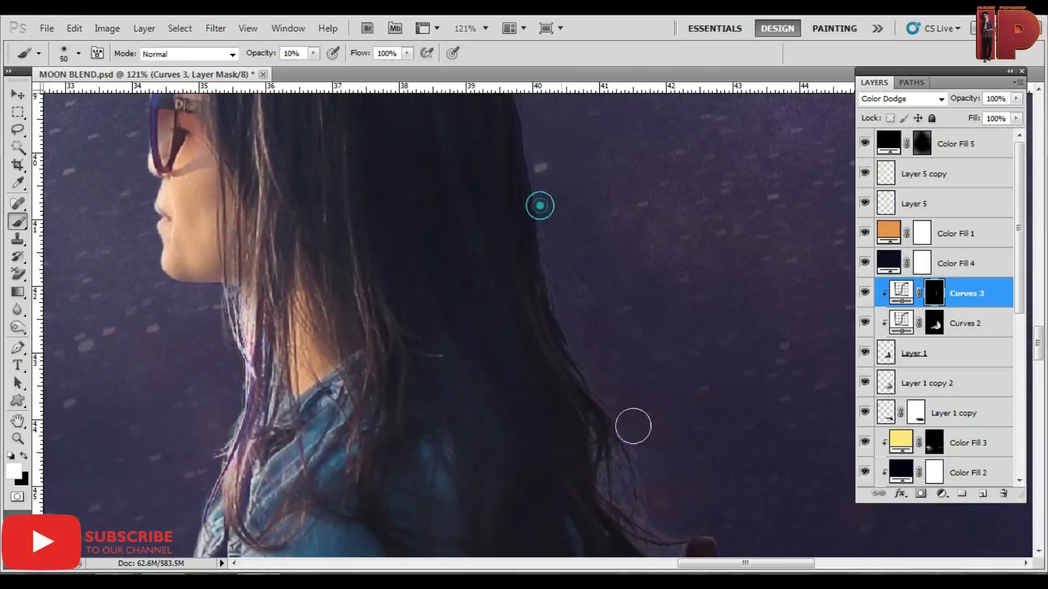
Erase the leftover fringe around the loose hair strands above the backpack on Layer 1 with a small round eraser.
scroll(653, 468, up, 1)
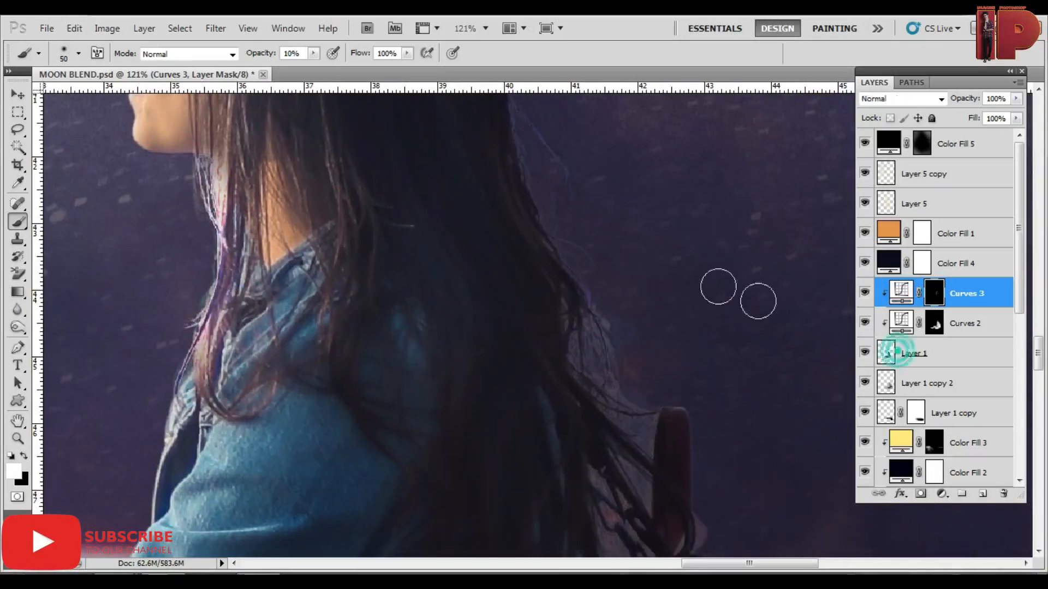
click(906, 353)
key(e)
key(shift+e)
key(shift+e)
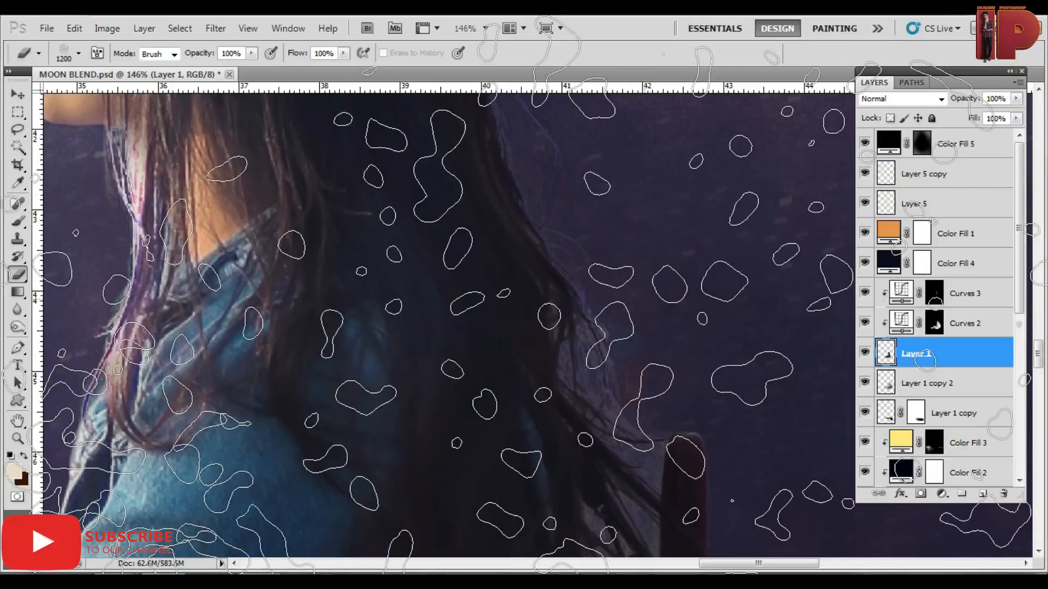
right_click(647, 298)
click(771, 441)
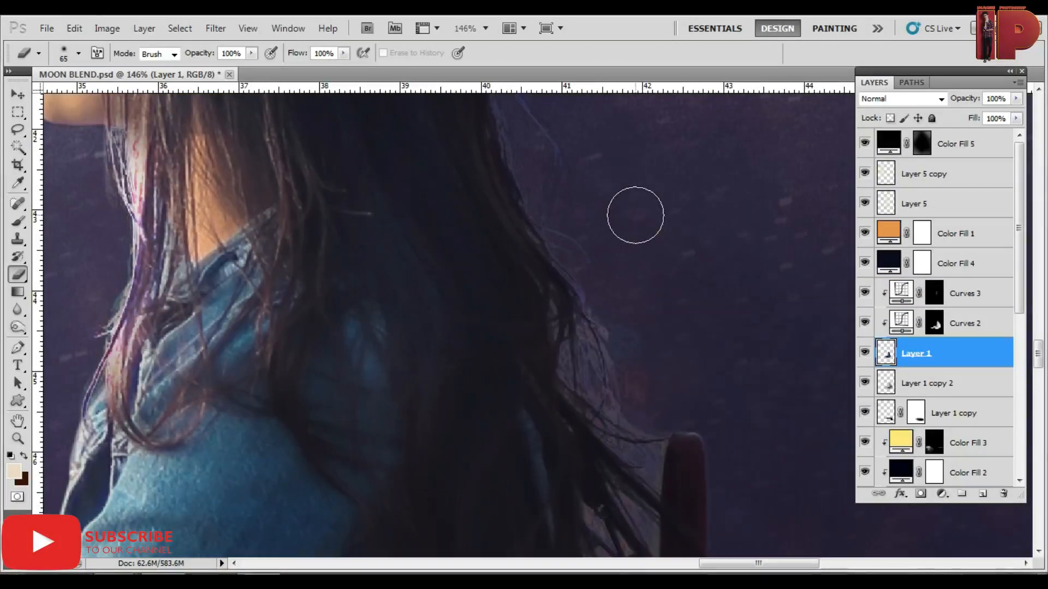
key(bracketright)
key(bracketright)
key(bracketright)
mouse_move(603, 300)
mouse_down()
mouse_move(609, 360)
mouse_move(643, 413)
mouse_move(637, 386)
mouse_move(587, 332)
mouse_move(657, 460)
mouse_up()
drag(583, 274, 588, 237)
scroll(676, 235, down, 6)
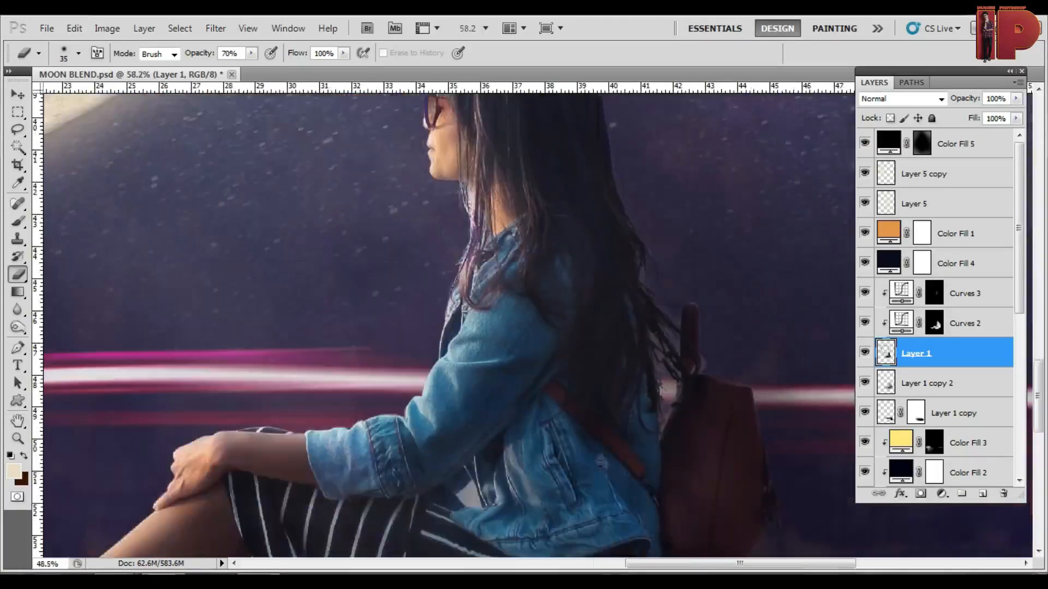
Paint a highlight along the edges of the backpack's upright strap on the Curves 3 mask with a 45 px white brush at 10% opacity.
scroll(704, 326, up, 3)
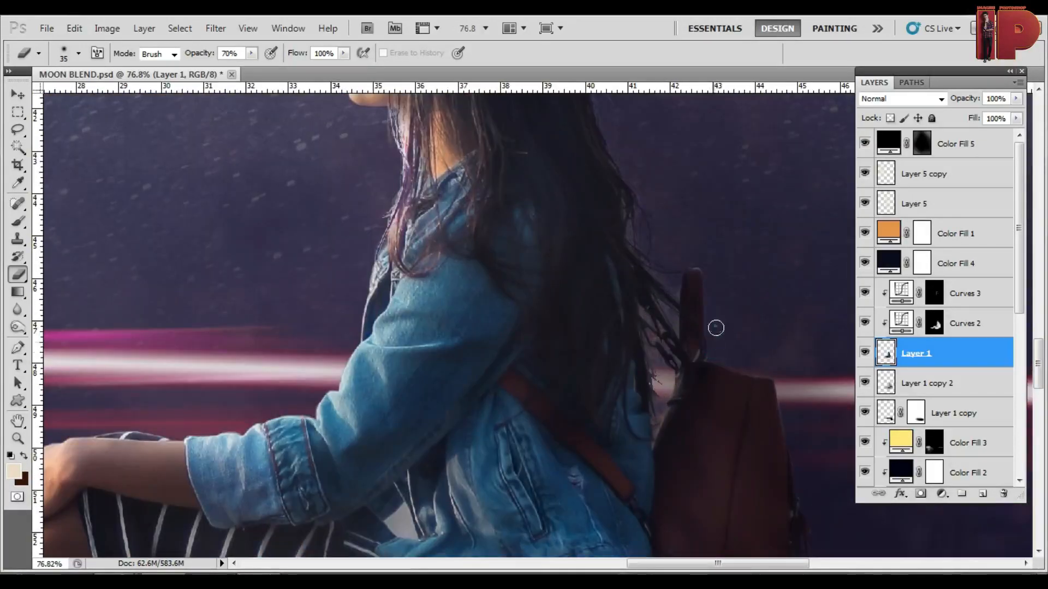
scroll(704, 319, down, 2)
scroll(688, 308, up, 2)
key(alt+bracketright)
key(alt+bracketright)
scroll(627, 323, up, 2)
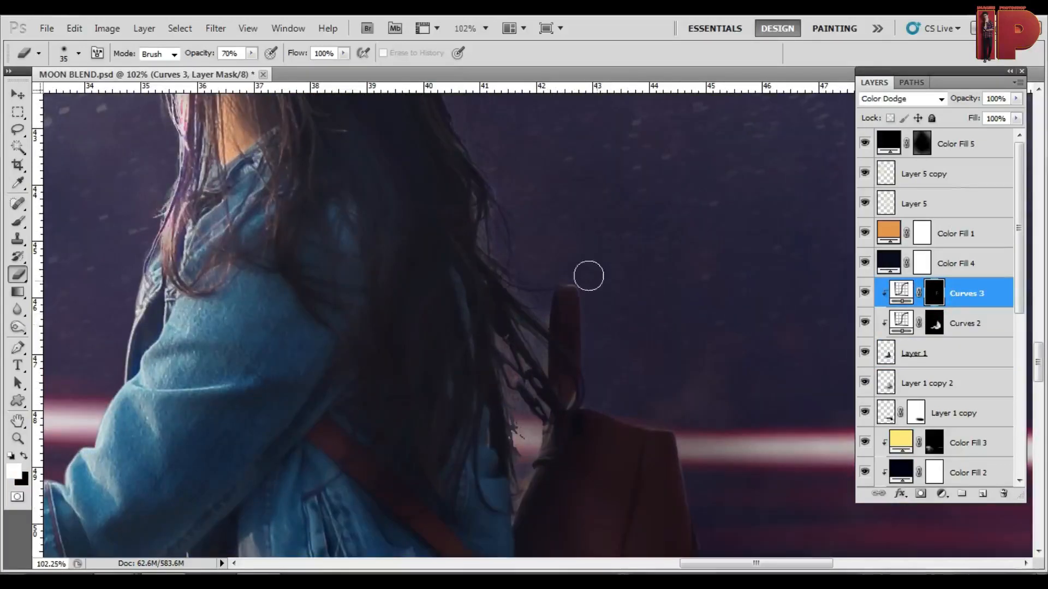
key(b)
mouse_move(571, 289)
mouse_down()
mouse_move(542, 248)
mouse_move(579, 321)
mouse_up()
click(861, 352)
click(861, 352)
drag(563, 279, 582, 369)
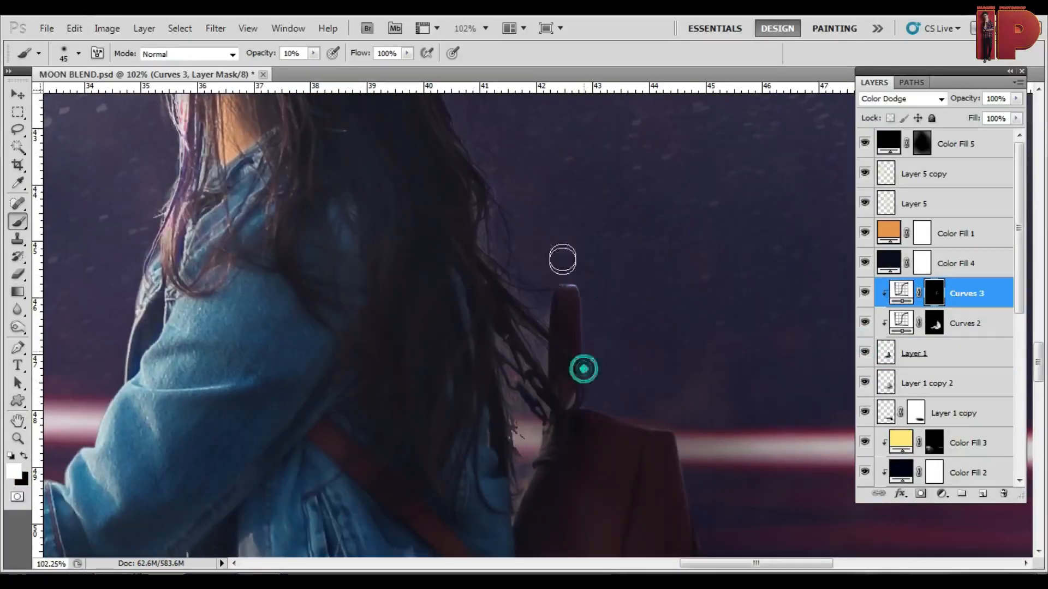
scroll(583, 283, down, 4)
scroll(586, 296, down, 3)
scroll(591, 306, up, 4)
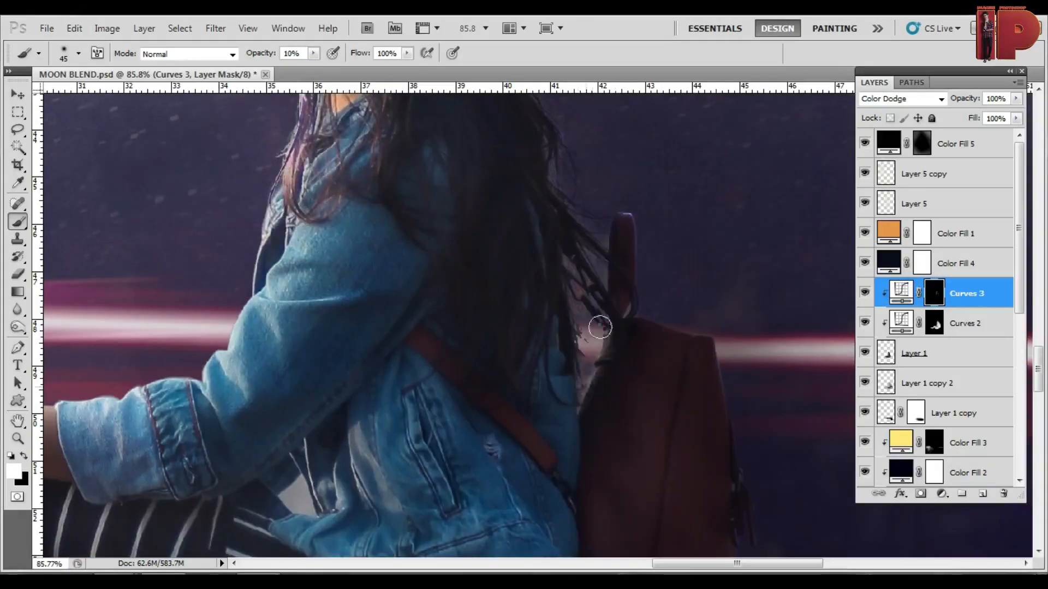
click(603, 241)
Switch to the 03 MOON BLEND folder and place the Milky Way photo with dark mountains into MOON BLEND.psd.
scroll(568, 284, down, 6)
key(v)
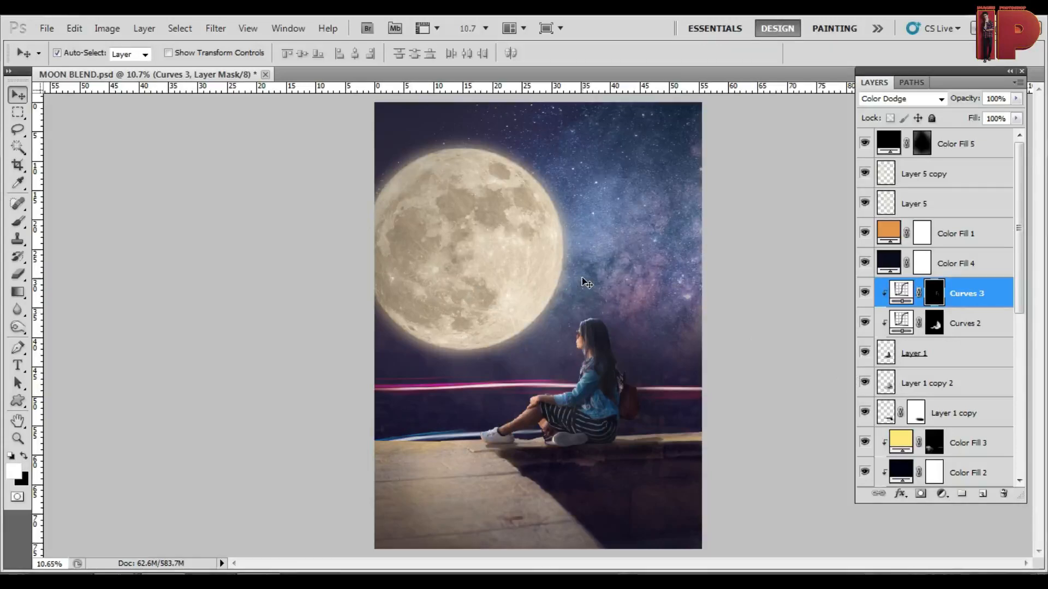
click(264, 533)
click(686, 414)
drag(713, 211, 721, 362)
scroll(723, 370, up, 3)
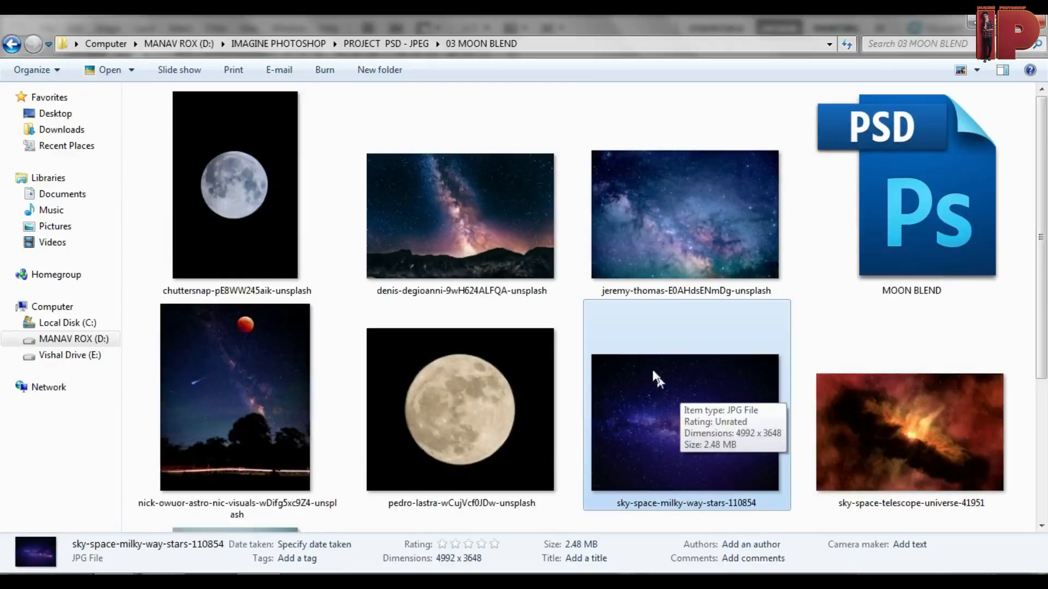
drag(460, 218, 402, 363)
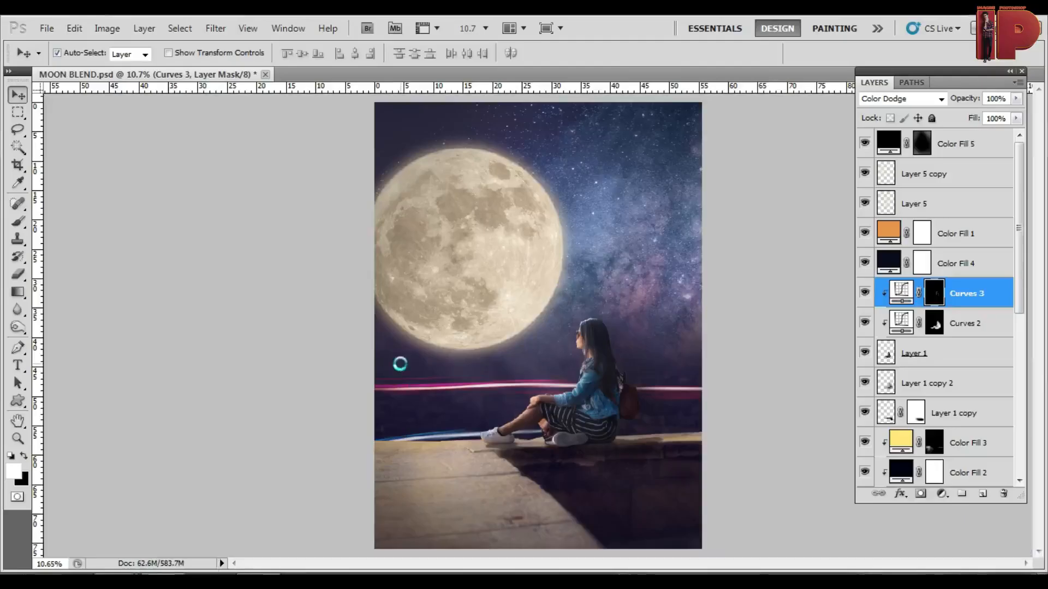
key(Return)
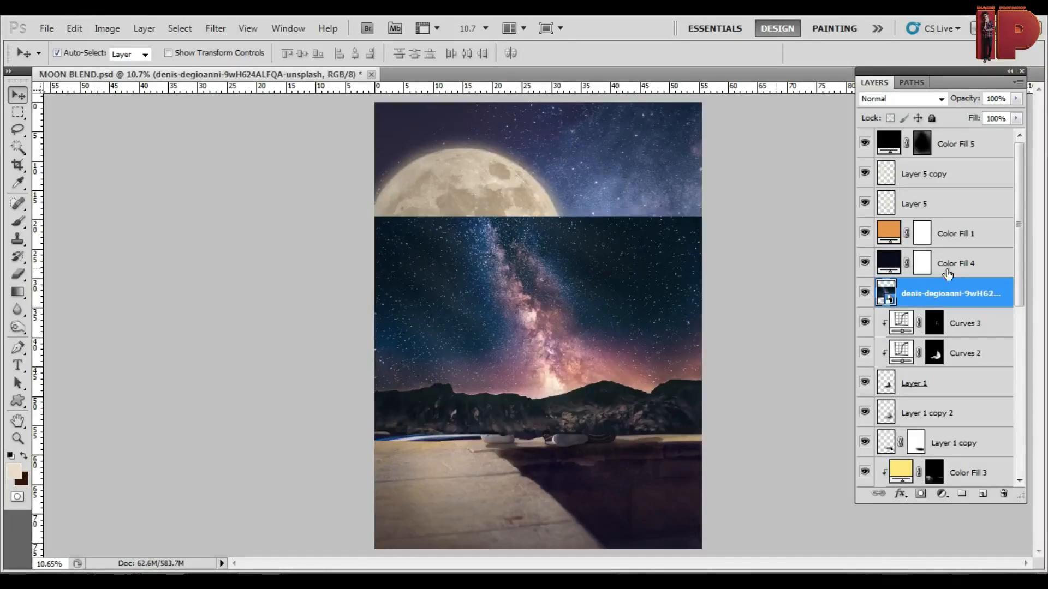
Rasterize the placed Milky Way layer and move it beneath the moon, sky and light-trail layers, directly above Layer 2.
scroll(969, 289, down, 2)
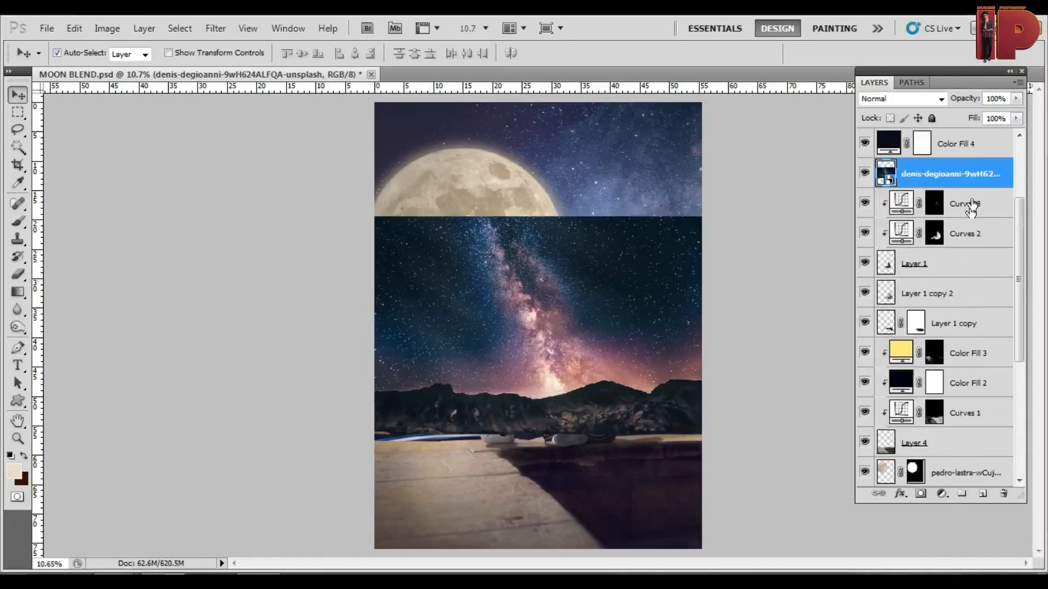
right_click(970, 173)
click(836, 327)
drag(982, 176, 988, 449)
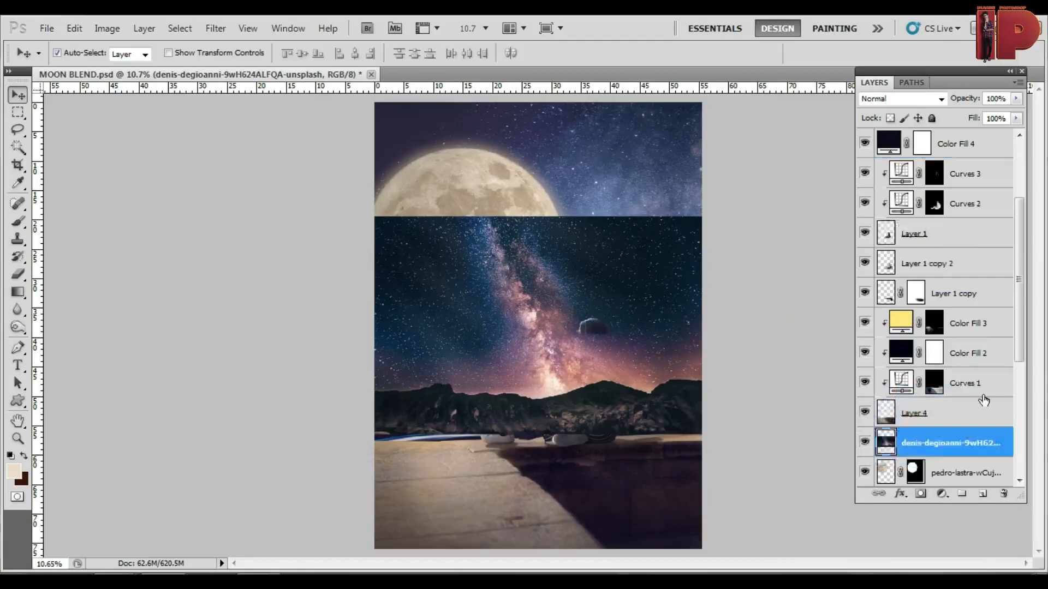
scroll(983, 390, down, 3)
drag(985, 239, 998, 429)
Scale the Milky Way layer to 117.54%, raise it behind the moon and stretch its lower edge down to the ledge.
key(ctrl+t)
scroll(630, 278, down, 2)
drag(663, 243, 683, 229)
drag(647, 283, 640, 232)
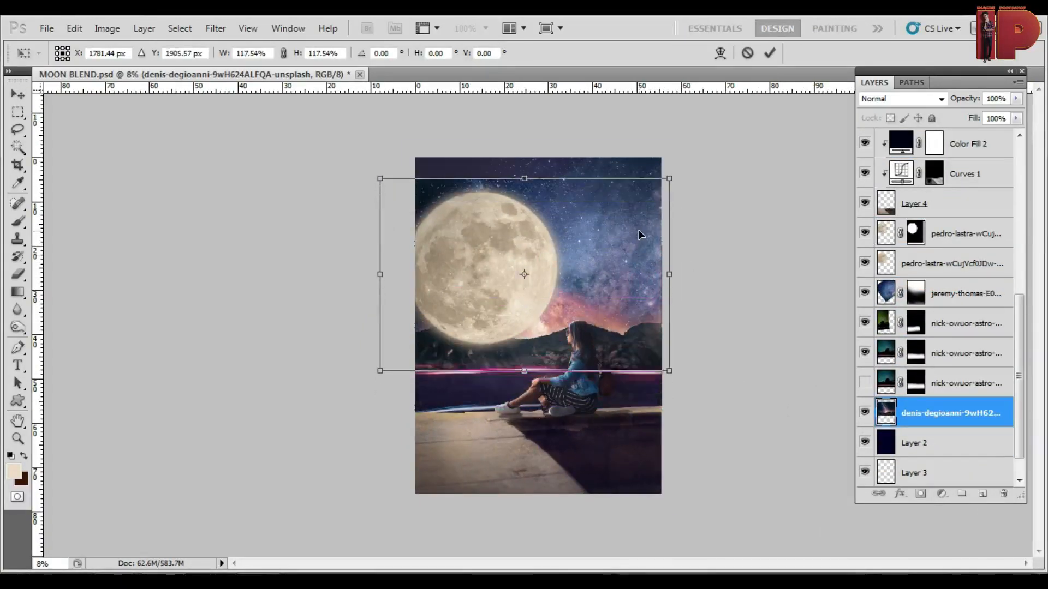
key(Return)
scroll(532, 349, up, 2)
key(ctrl+t)
drag(520, 387, 519, 461)
key(Return)
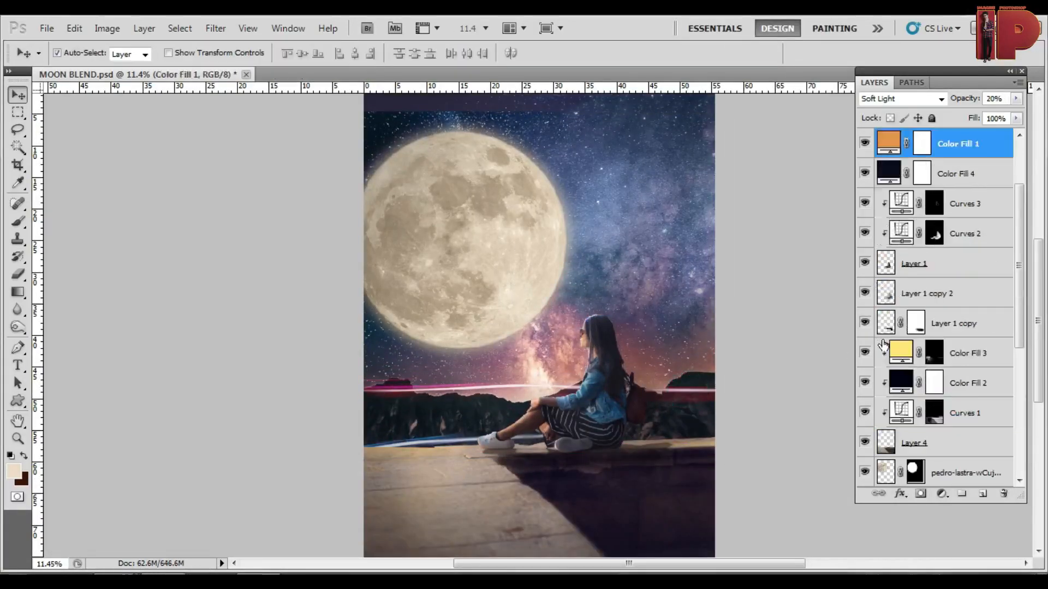
Hide the two visible light-trail layers and lower the Milky Way layer slightly behind the ledge.
scroll(883, 345, down, 5)
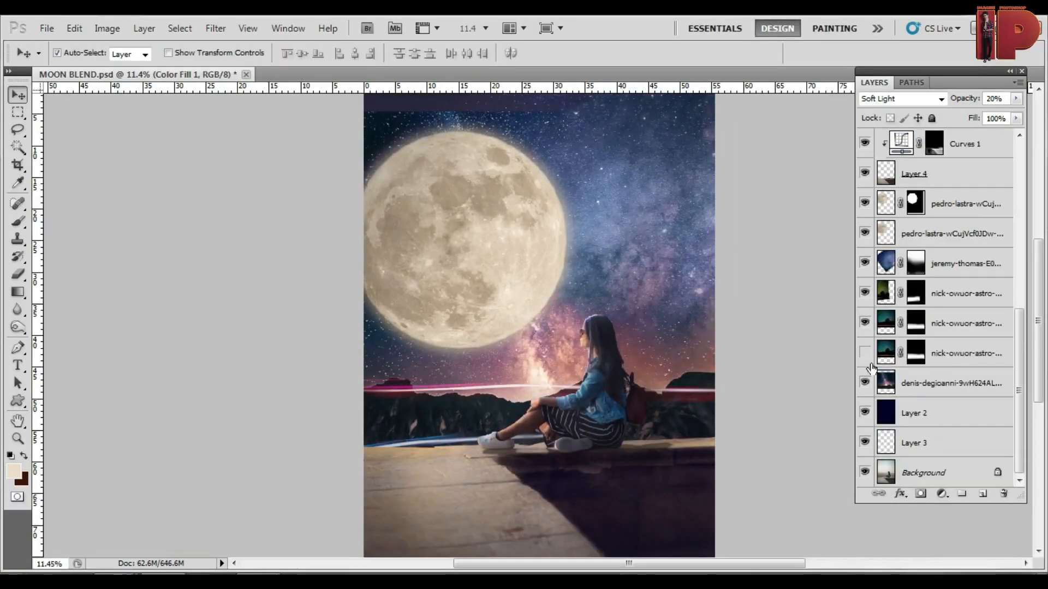
click(865, 323)
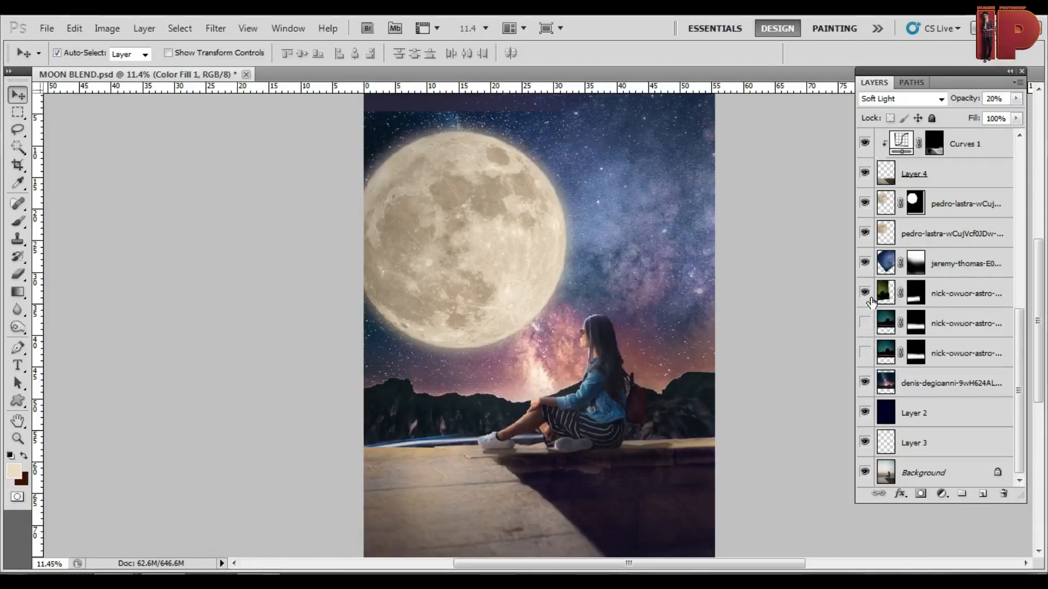
click(865, 294)
click(922, 383)
key(ctrl+t)
key(ctrl+0)
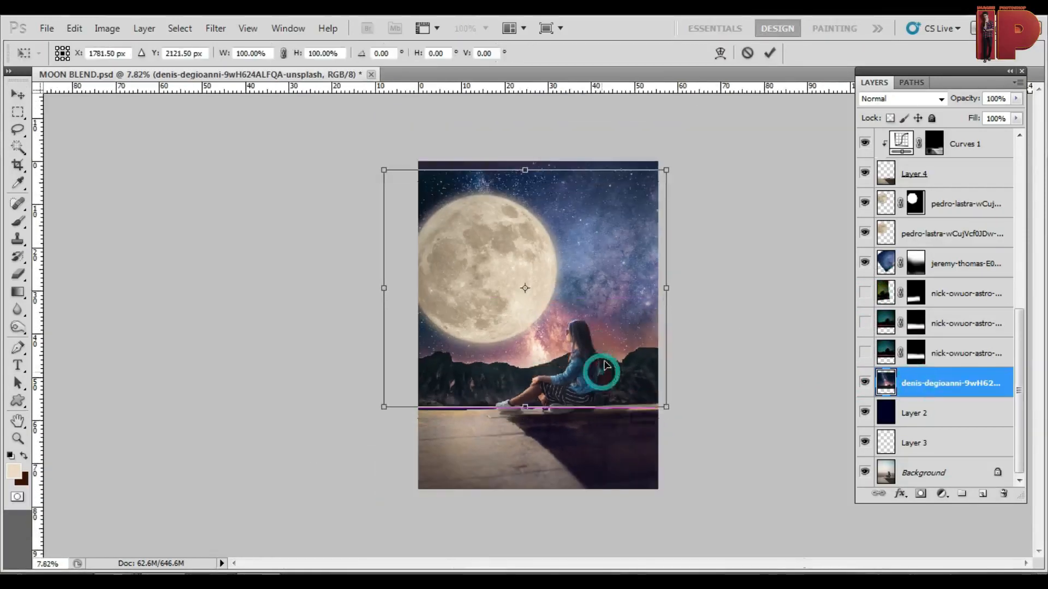
scroll(581, 347, up, 3)
Try several blend modes, including Lighter Color, on the Milky Way layer and return it to Normal.
click(883, 98)
scroll(883, 98, down, 9)
scroll(884, 99, down, 4)
scroll(883, 99, up, 12)
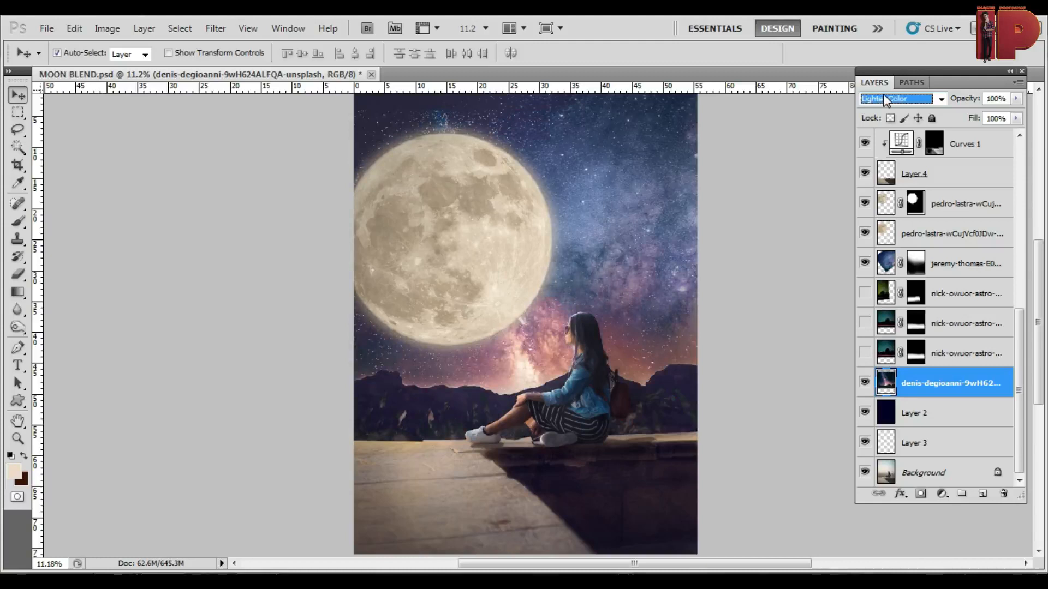
click(808, 207)
click(909, 361)
click(908, 383)
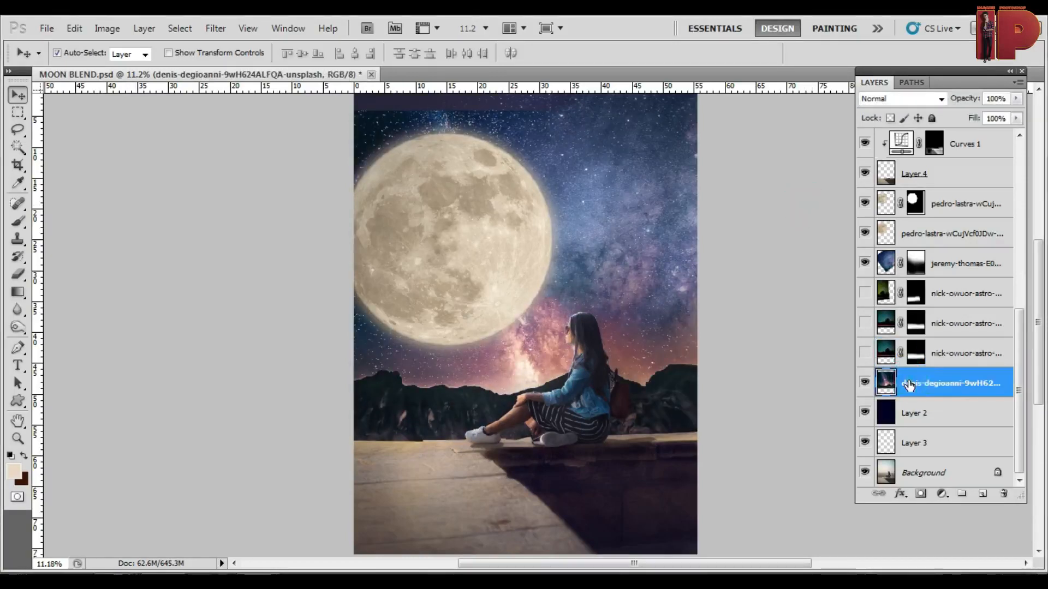
Compare the image with and without the Milky Way layer at 50% opacity, then set its opacity to 20%.
key(5)
scroll(979, 331, down, 1)
click(865, 383)
click(865, 383)
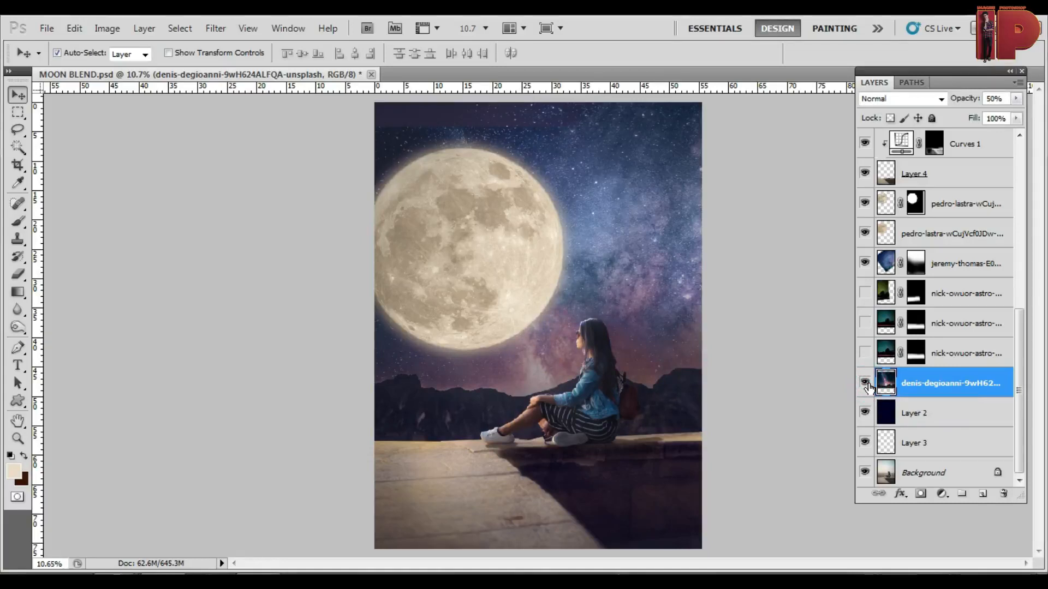
key(2)
Turn the two light-trail layers back on and hide the Milky Way layer.
click(865, 323)
click(865, 295)
click(865, 295)
click(863, 321)
click(863, 319)
click(863, 319)
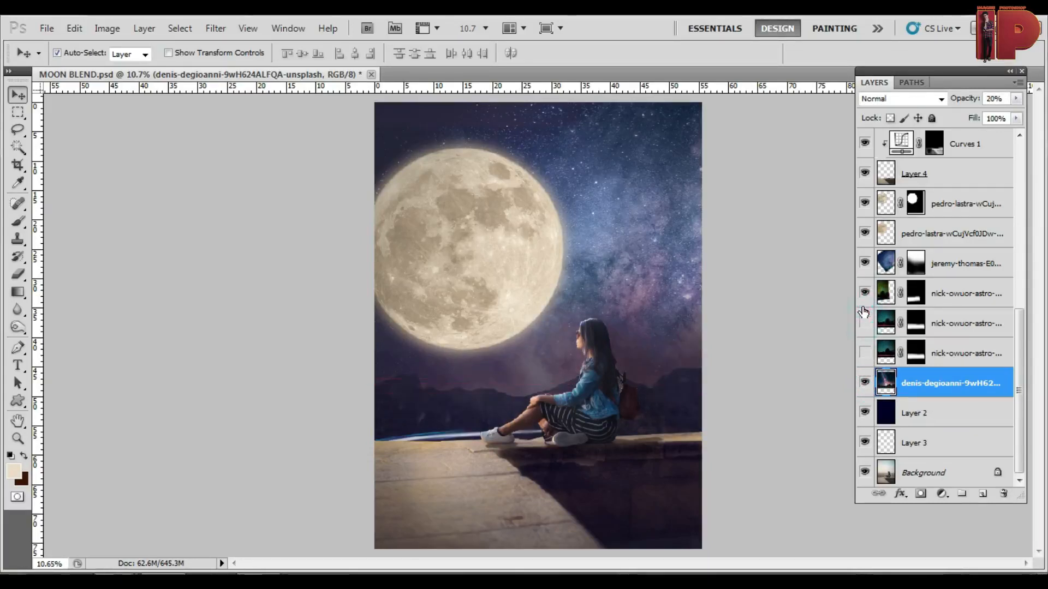
click(865, 323)
click(867, 383)
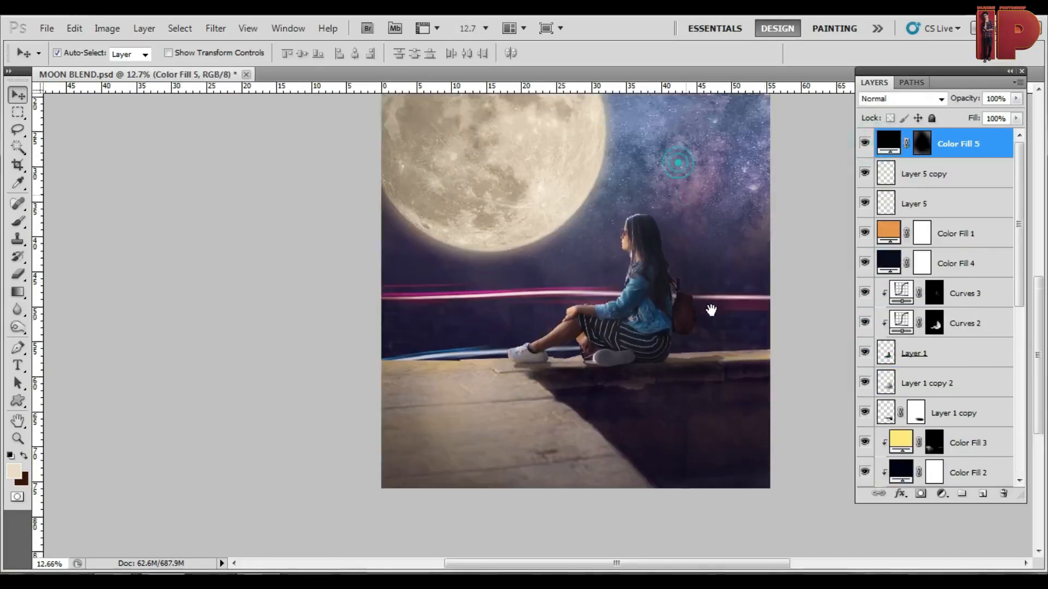
Compare the image with and without the Color Fill 5 vignette and hide the orange Color Fill 1 layer.
click(865, 143)
click(865, 143)
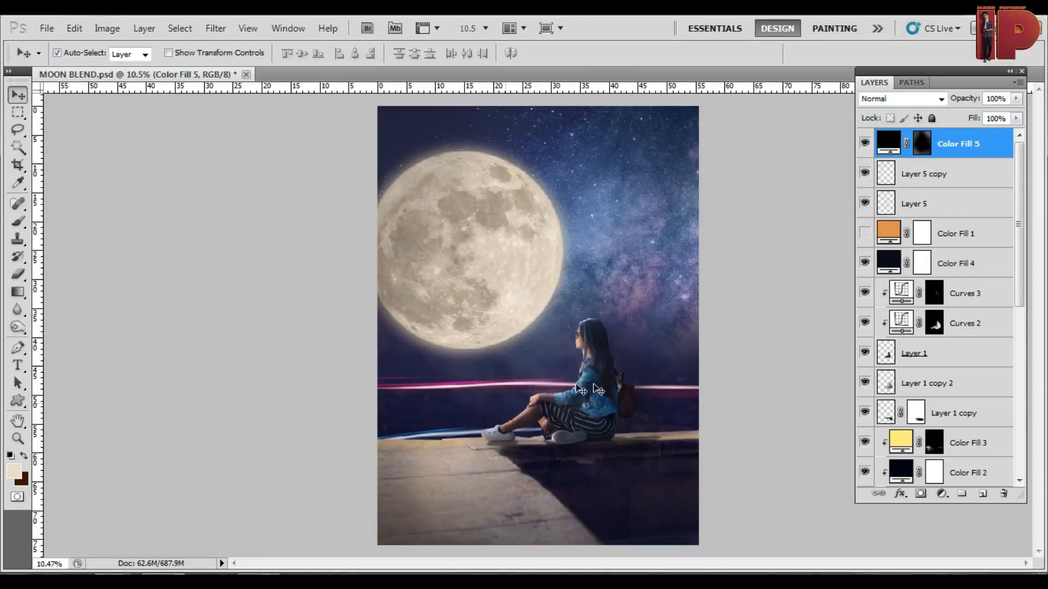
scroll(537, 370, up, 3)
click(661, 369)
Check the image with and without the Color Fill 4 layer, then delete that layer.
click(859, 268)
scroll(739, 250, down, 5)
click(864, 263)
click(864, 263)
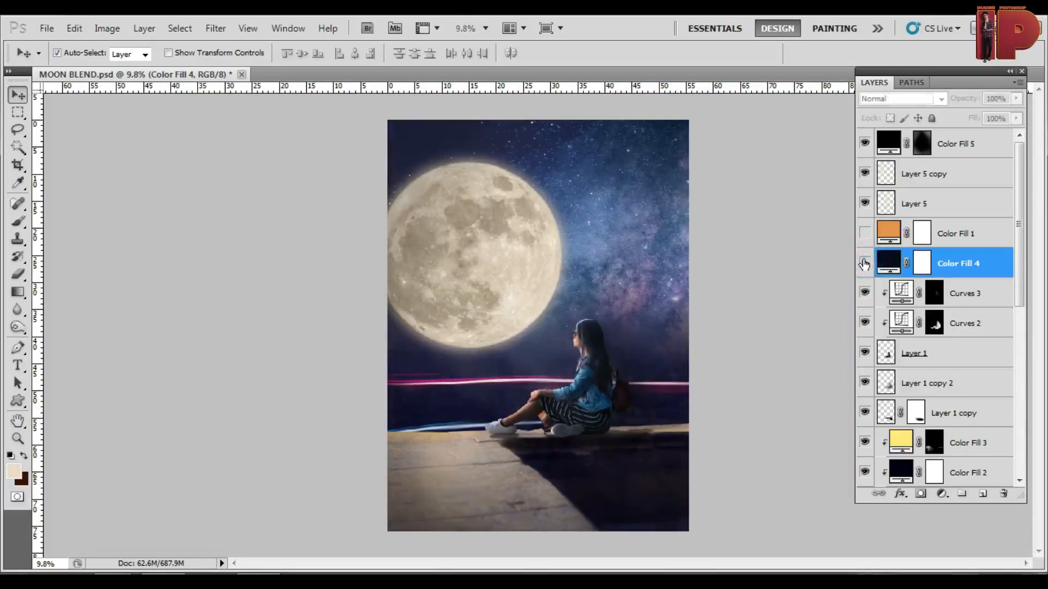
key(Delete)
Examine the woman and ledge up close and compare the image with and without Layer 5.
scroll(595, 357, up, 8)
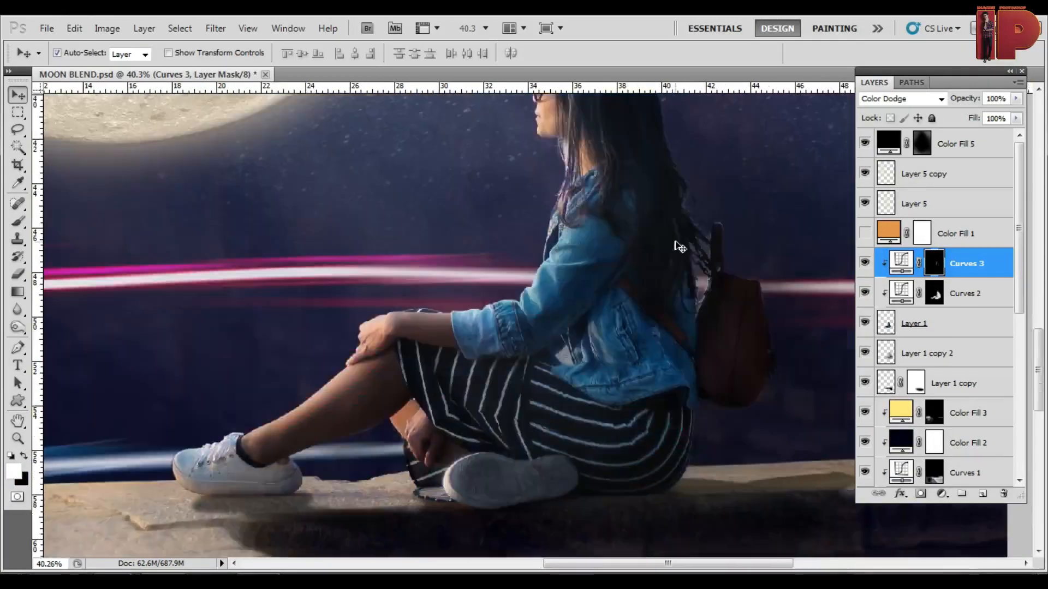
scroll(682, 246, down, 4)
scroll(468, 451, up, 2)
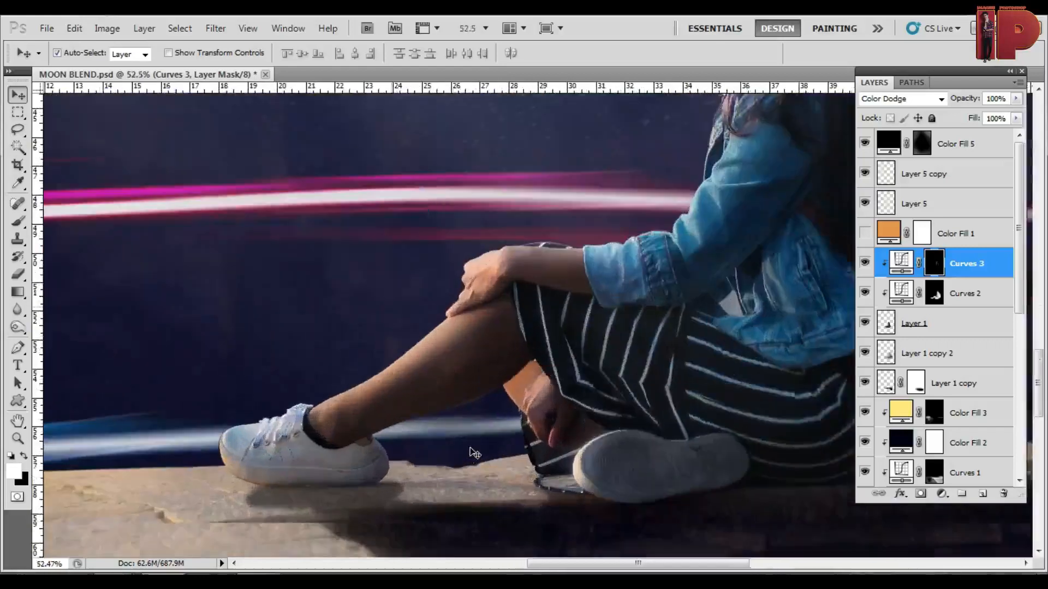
scroll(642, 333, down, 2)
scroll(642, 333, up, 1)
click(655, 292)
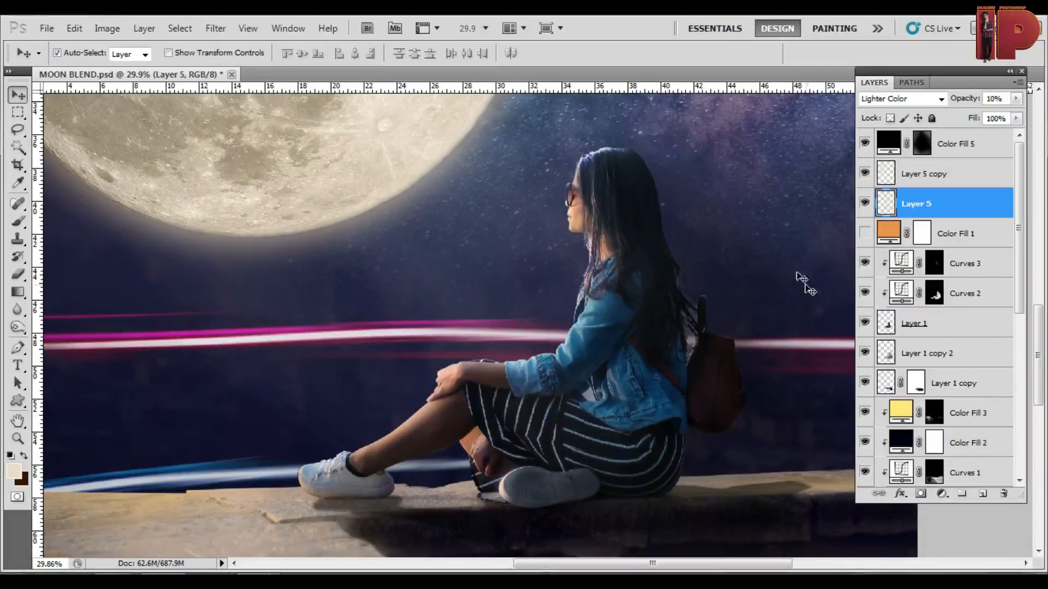
click(864, 205)
click(864, 202)
click(864, 202)
click(660, 272)
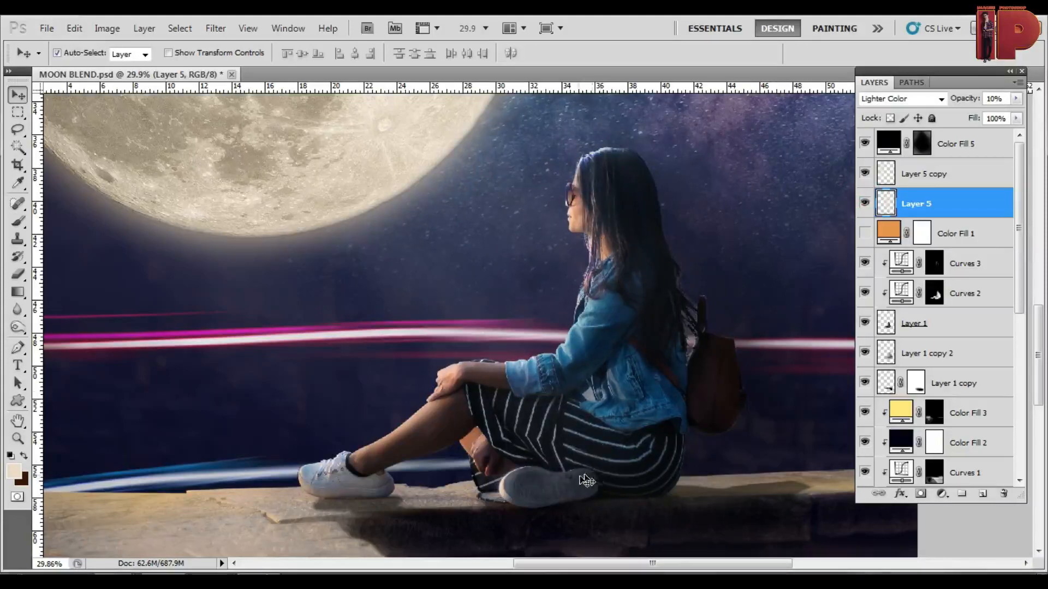
click(713, 371)
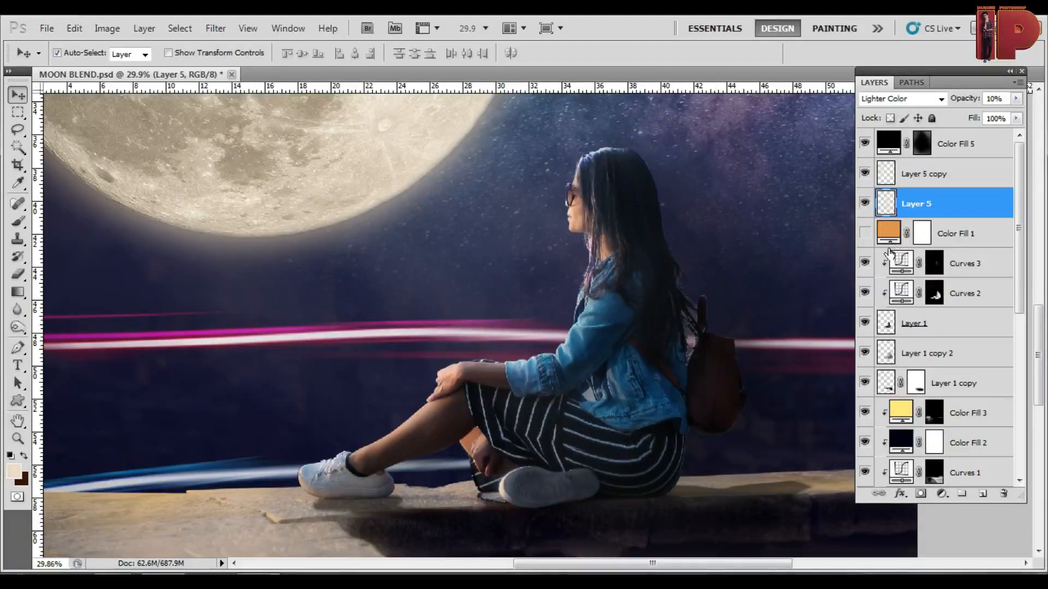
Compare the woman with and without the Curves 2 and Curves 3 adjustments.
scroll(897, 303, down, 3)
click(863, 262)
click(863, 263)
right_click(544, 393)
click(568, 418)
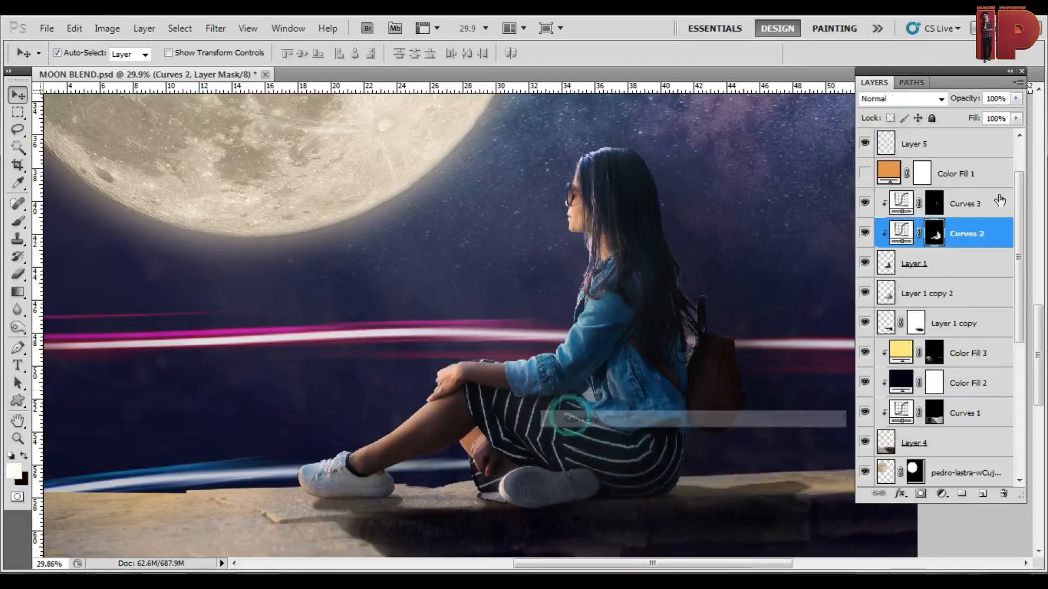
click(863, 233)
click(863, 233)
click(863, 173)
click(864, 203)
click(864, 203)
Deepen the shadows on the woman's hair, backpack, jacket and skirt by painting white at 10% opacity on the Curves 2 mask.
click(921, 238)
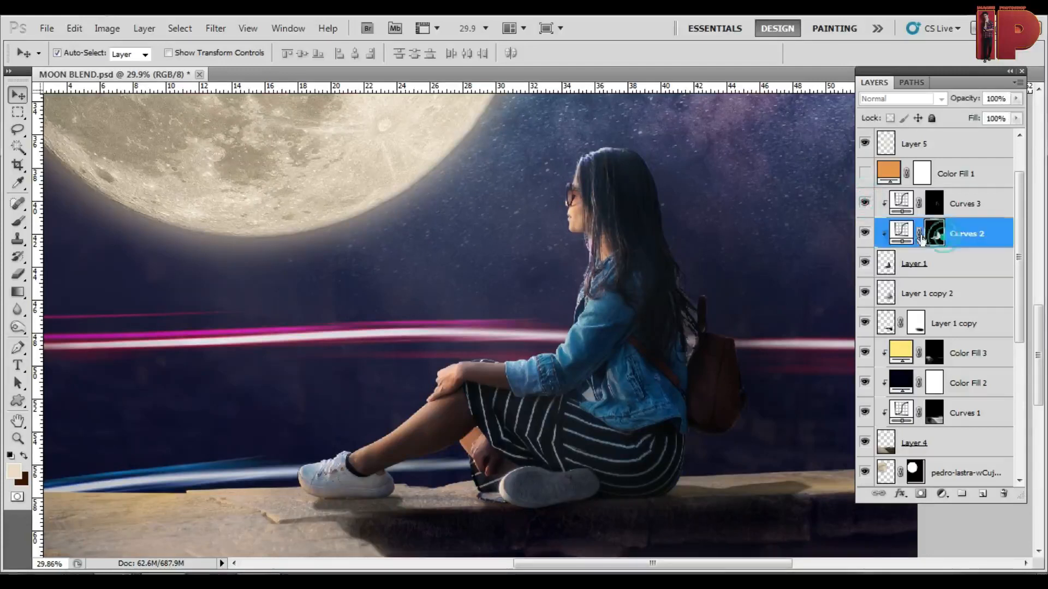
key(d)
key(b)
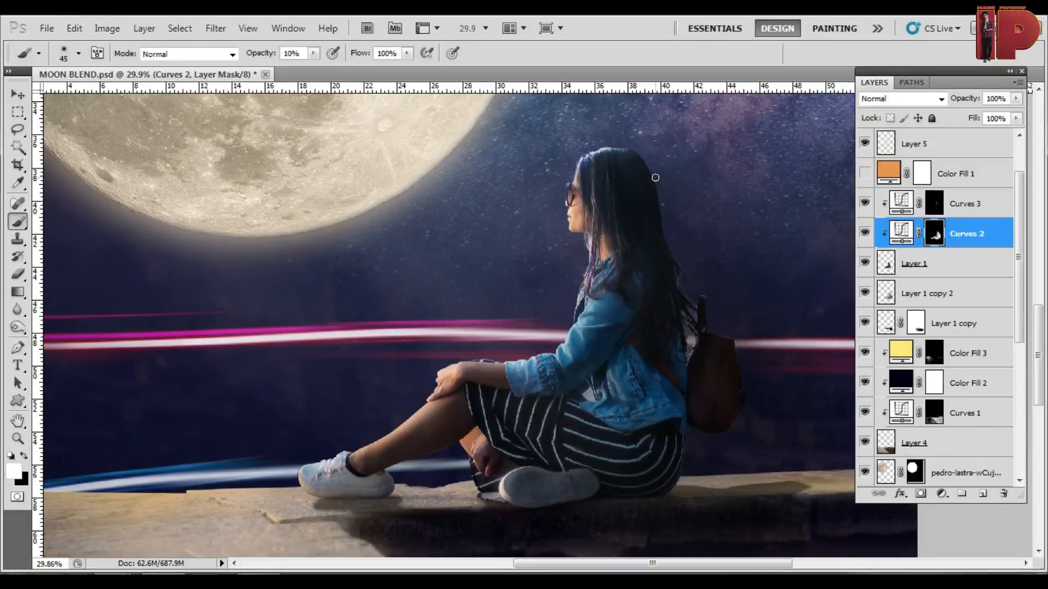
mouse_move(627, 155)
mouse_down()
mouse_move(717, 326)
mouse_move(635, 165)
mouse_move(629, 196)
mouse_move(620, 147)
mouse_up()
mouse_move(658, 229)
mouse_down()
mouse_move(708, 266)
mouse_move(706, 466)
mouse_up()
drag(660, 277, 668, 463)
mouse_move(652, 437)
mouse_down()
mouse_move(624, 494)
mouse_move(643, 525)
mouse_up()
click(641, 293)
click(641, 393)
mouse_move(526, 424)
mouse_down()
mouse_move(617, 463)
mouse_move(652, 463)
mouse_up()
click(640, 475)
key(v)
Check the image with and without Layer 5, then set that layer's opacity to 5%.
scroll(881, 175, up, 1)
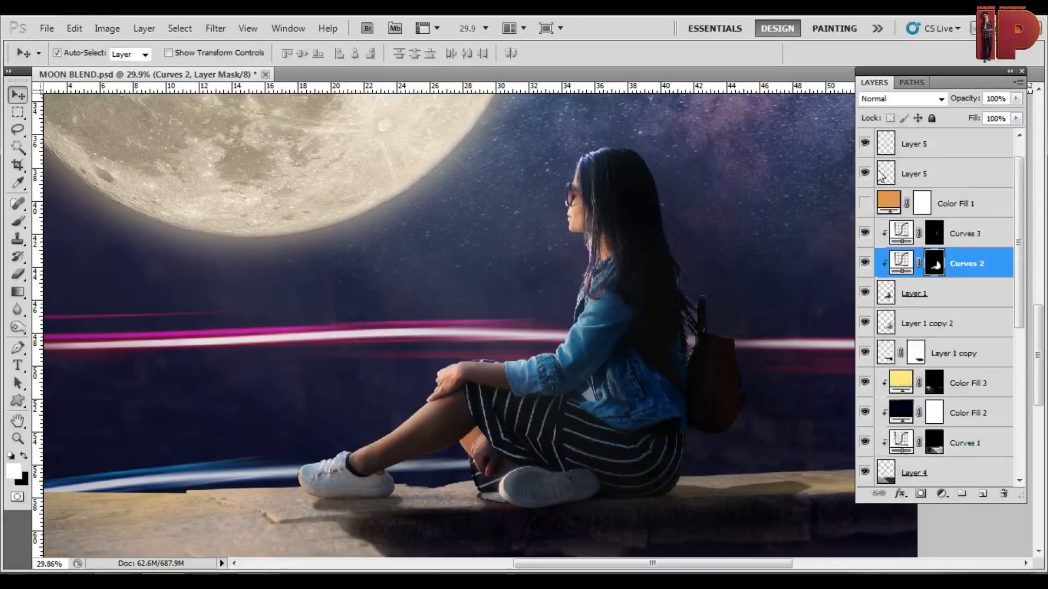
scroll(881, 175, up, 1)
click(865, 203)
click(865, 203)
click(865, 203)
click(865, 203)
click(907, 204)
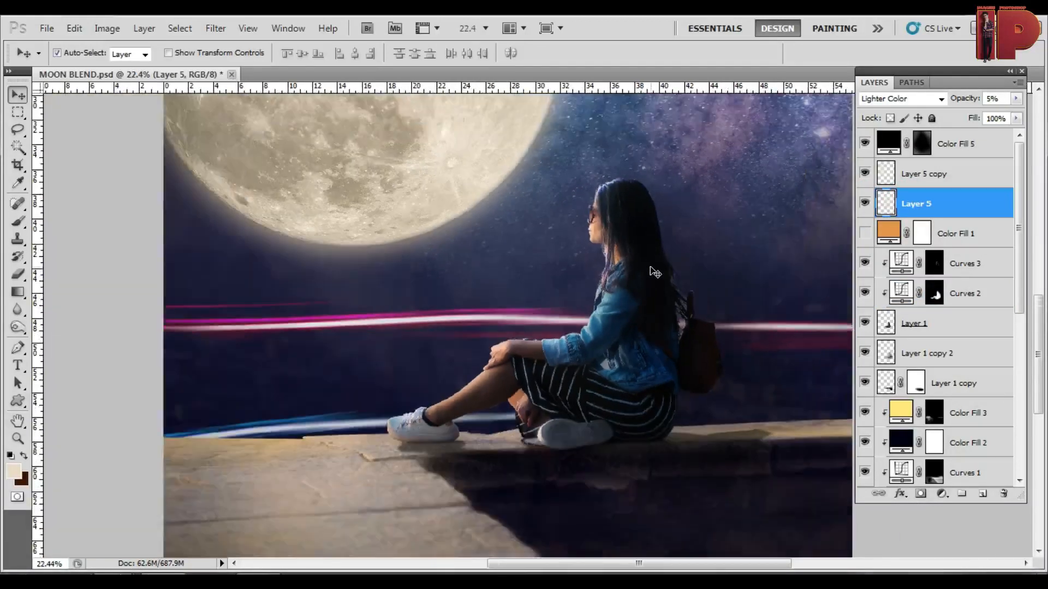
key(ctrl+0)
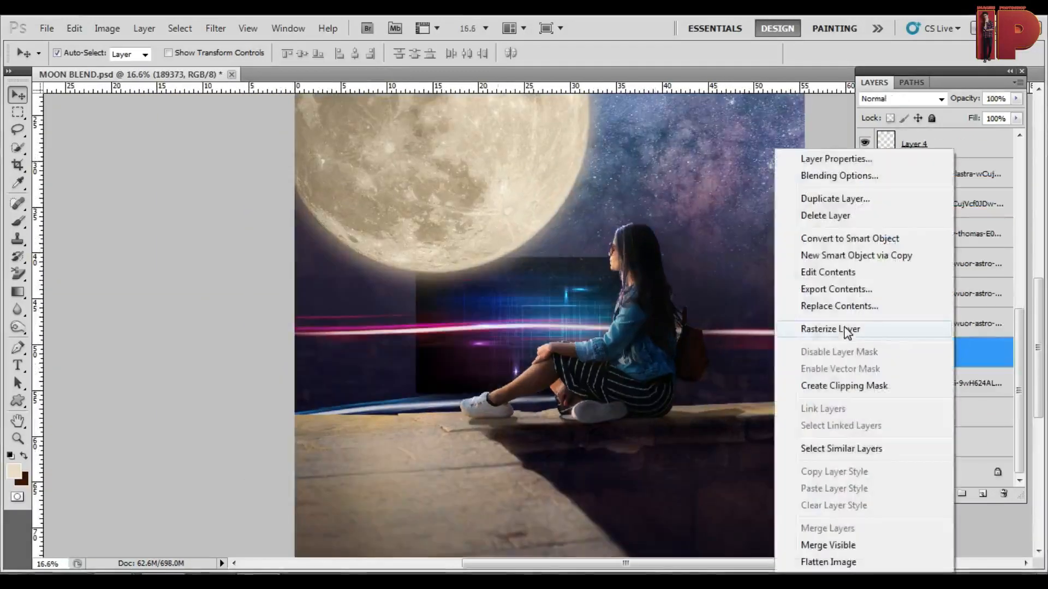
Move the 189373 layer directly above the blue starry-sky layer, then enlarge, flatten and reposition its glowing grid beside the woman.
drag(955, 353, 998, 216)
key(ctrl+t)
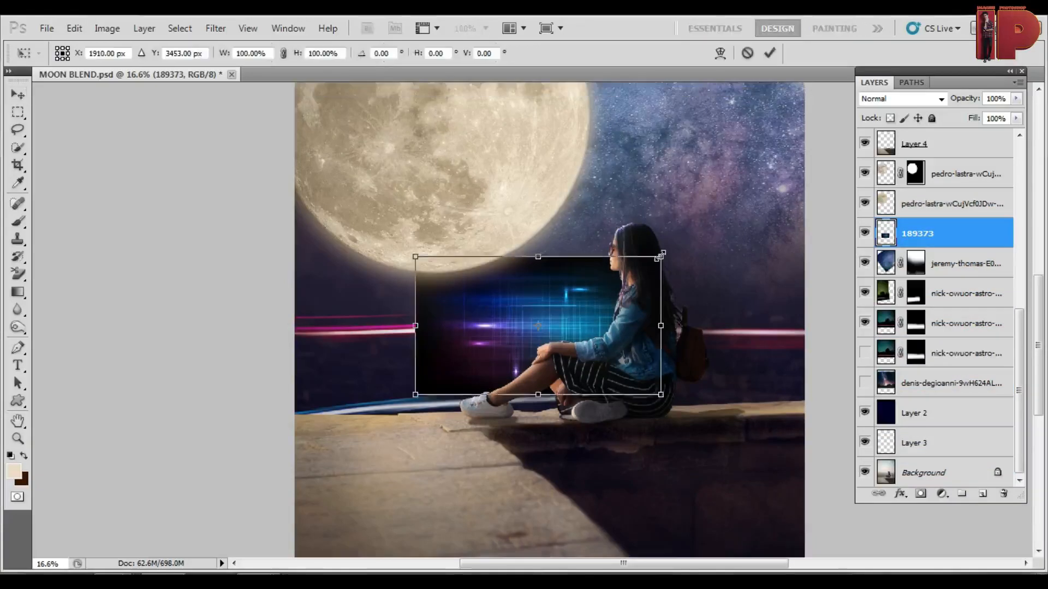
drag(660, 257, 705, 232)
drag(601, 324, 497, 328)
drag(434, 237, 434, 307)
drag(464, 352, 468, 333)
key(Return)
Set the 189373 layer's blend mode to Screen.
click(922, 99)
click(891, 236)
click(51, 273)
click(973, 234)
Flatten the 189373 light grid to about 72% height, tilt it about -4.3° and place it over the light trails in front of the woman.
key(ctrl+t)
drag(439, 288, 438, 318)
mouse_move(483, 352)
mouse_down()
mouse_move(484, 339)
mouse_move(480, 360)
mouse_up()
drag(464, 418, 467, 416)
mouse_move(675, 241)
mouse_down()
mouse_move(699, 315)
mouse_move(675, 240)
mouse_up()
drag(486, 365, 450, 356)
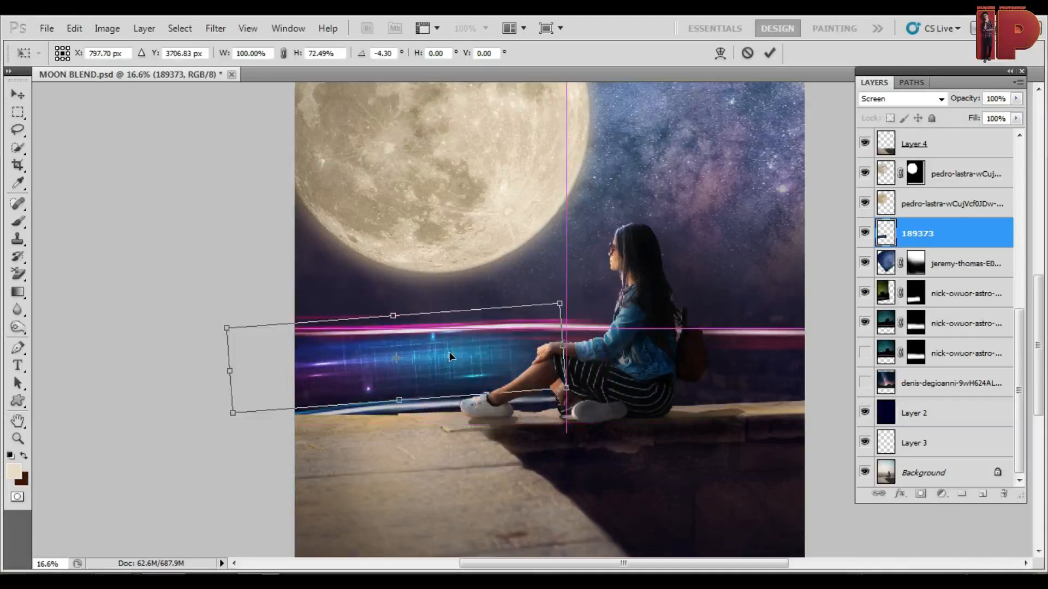
key(Return)
Shift the 189373 layer's hue toward purple with Hue/Saturation and set its opacity to 50%.
key(ctrl+u)
drag(804, 222, 833, 223)
click(954, 154)
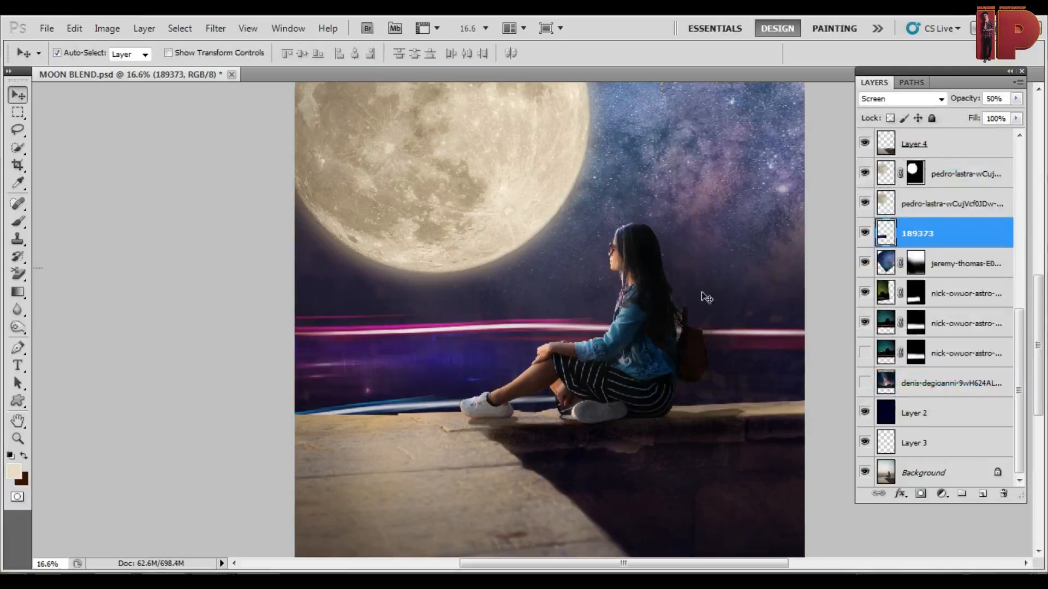
Duplicate the 189373 layer and transform the copy so its glow covers the area behind the woman.
key(ctrl+j)
key(ctrl+t)
drag(433, 359, 705, 384)
right_click(755, 361)
click(800, 343)
key(Return)
key(ctrl+t)
drag(764, 278, 785, 346)
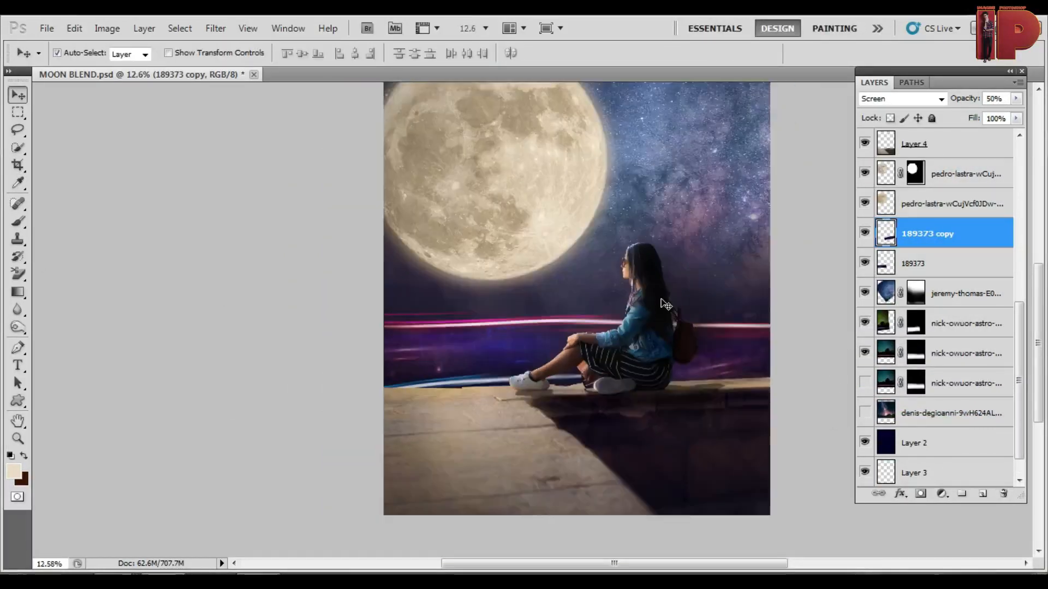
Fade the magenta light trail by painting black at 50% opacity on its mask and setting that layer's opacity to 50%.
key(ctrl+0)
click(894, 354)
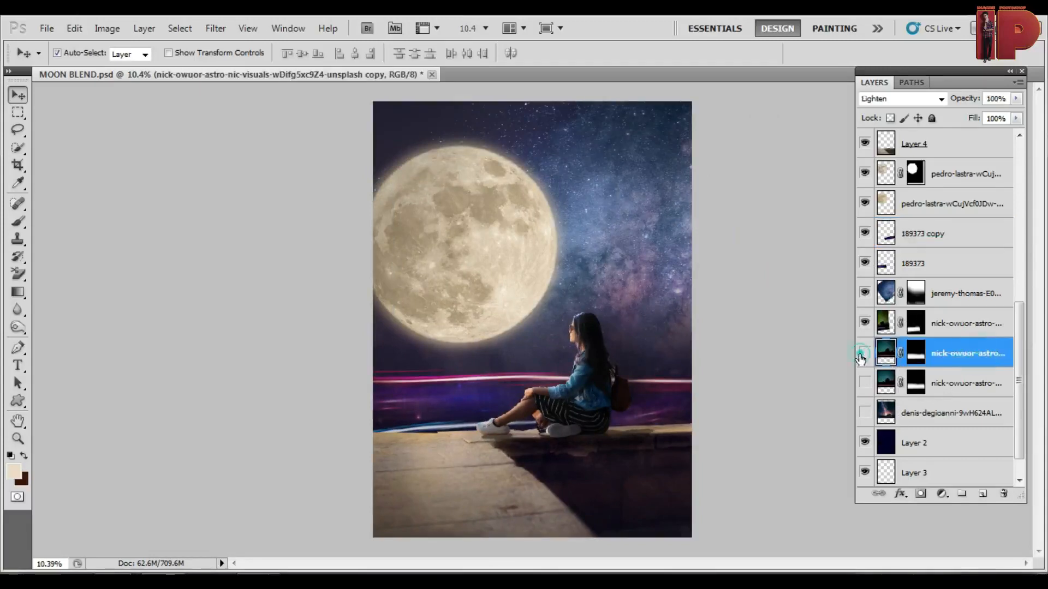
click(916, 353)
key(b)
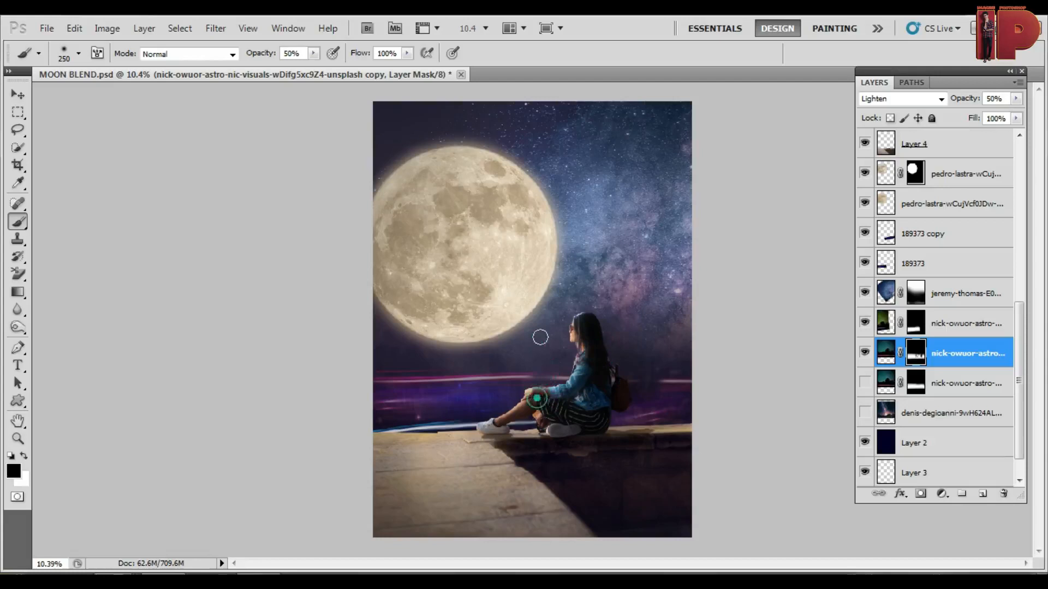
key(v)
Compare the image with and without the Color Fill 1, Color Fill 2 and Curves 1 layers.
scroll(470, 278, up, 1)
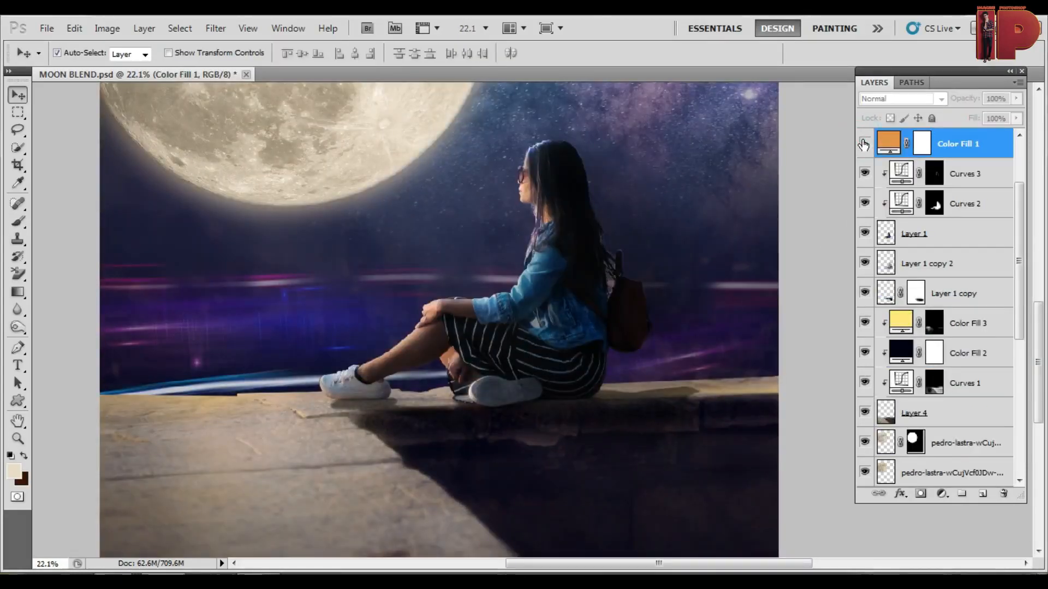
scroll(872, 219, up, 3)
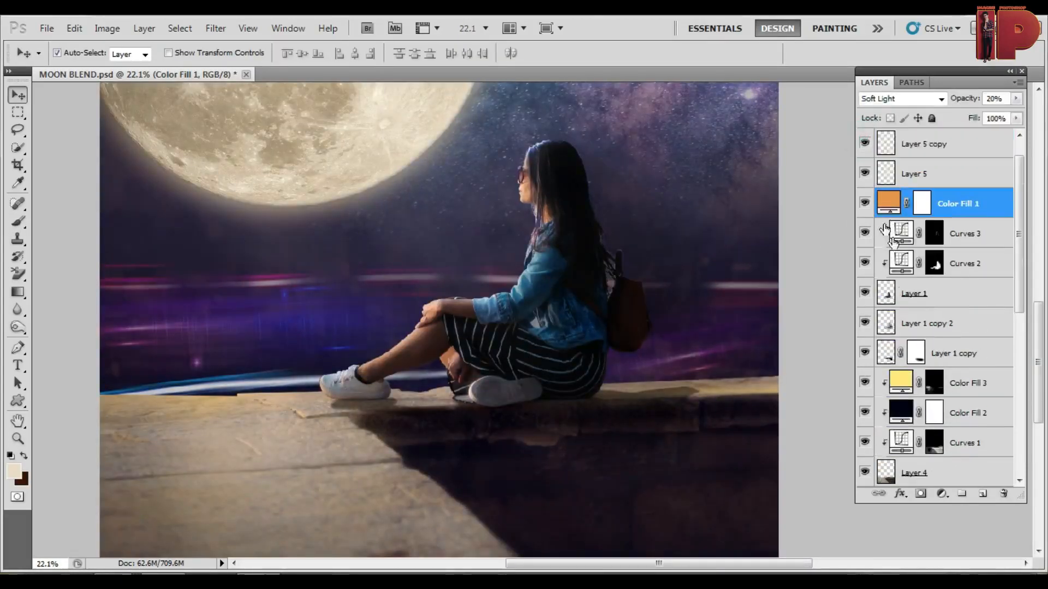
right_click(747, 440)
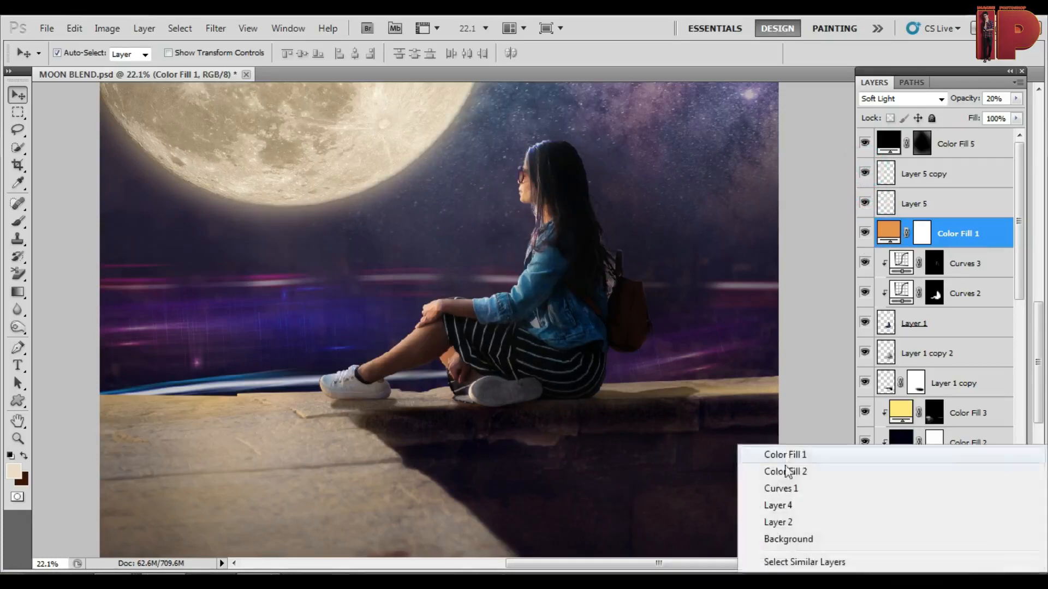
click(774, 470)
click(864, 322)
click(864, 322)
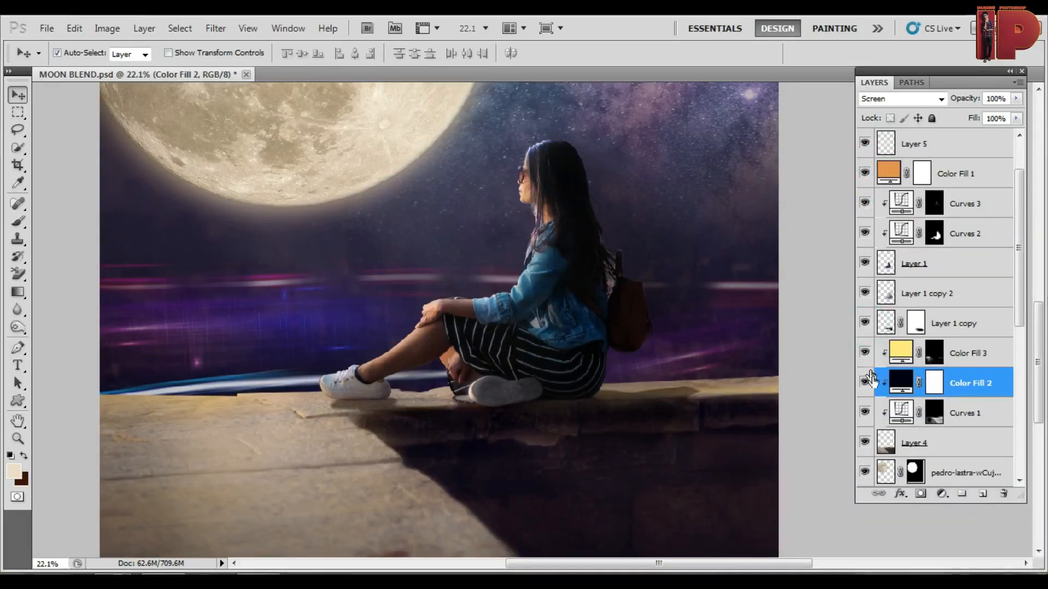
click(865, 412)
click(865, 412)
click(866, 412)
click(865, 412)
Refine the shading on the stone ledge by painting at 10% opacity on the Curves 1 mask with a brush of up to 2000 px.
click(934, 413)
mouse_move(675, 485)
mouse_down()
mouse_move(648, 380)
mouse_move(636, 403)
mouse_move(482, 374)
mouse_move(689, 534)
mouse_up()
key(b)
key(])
key(x)
click(865, 414)
click(866, 414)
key(bracketright)
key(bracketright)
key(bracketright)
key(bracketright)
key(x)
drag(535, 394, 709, 409)
key(ctrl+0)
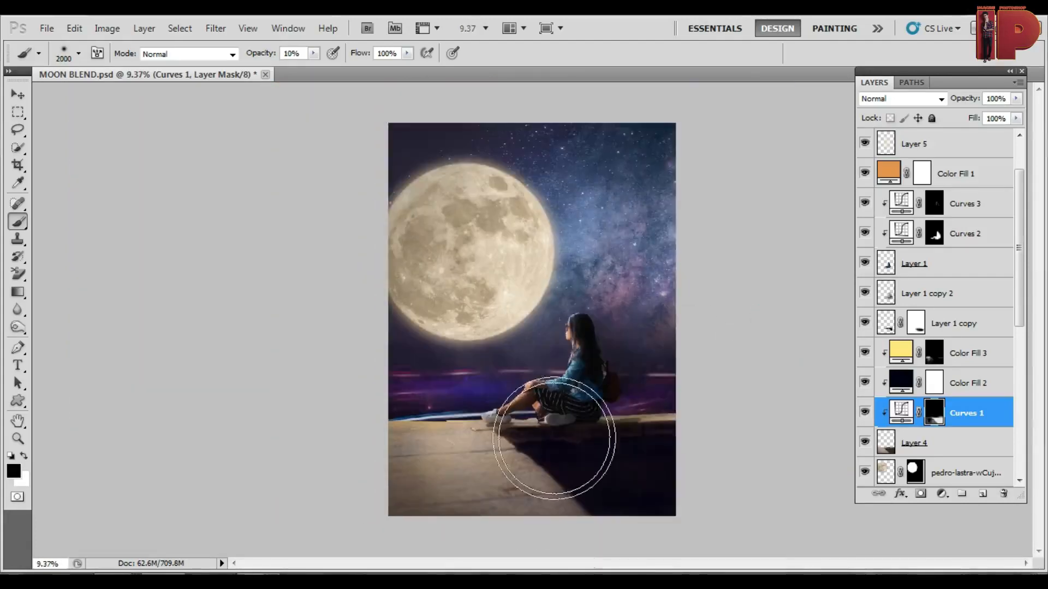
key(v)
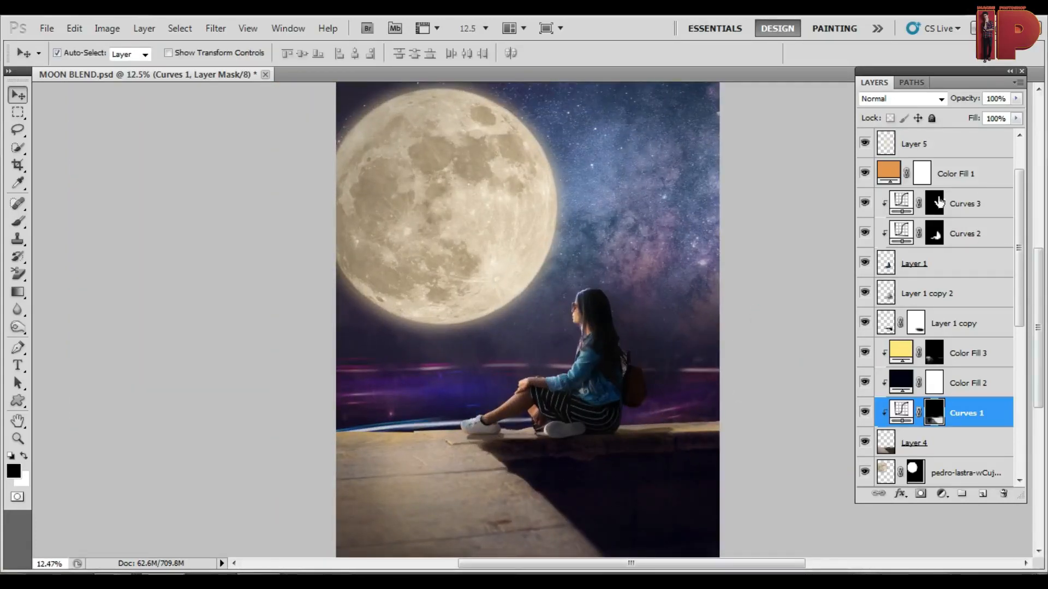
Change the Color Fill 1 layer to a vivid blue (R 2, G 2, B 234) and compare it with the previous colour.
double_click(888, 172)
click(885, 419)
drag(826, 411, 869, 427)
click(860, 410)
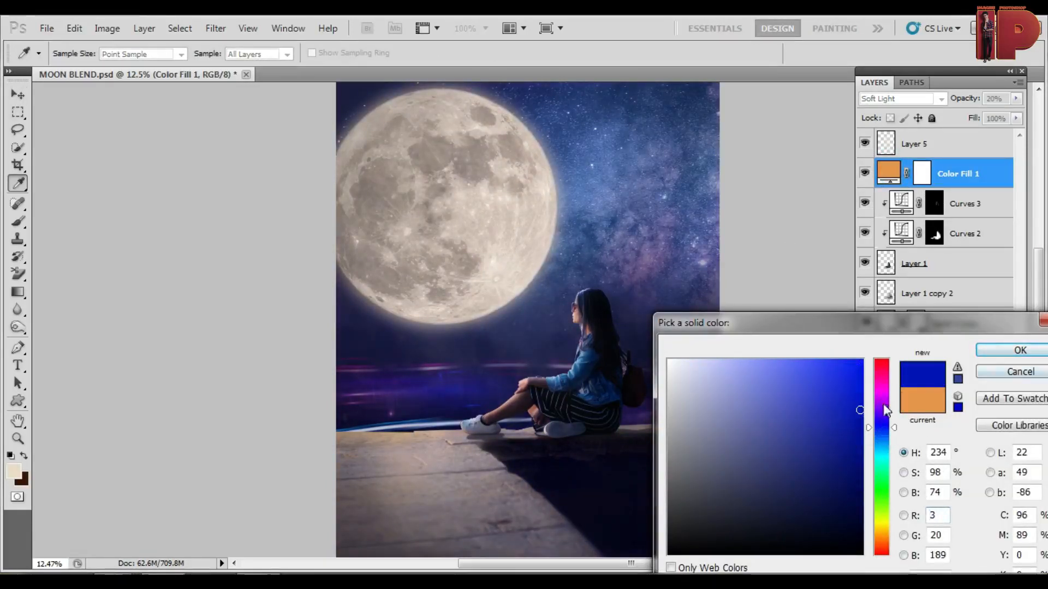
key(Return)
key(ctrl+z)
key(ctrl+z)
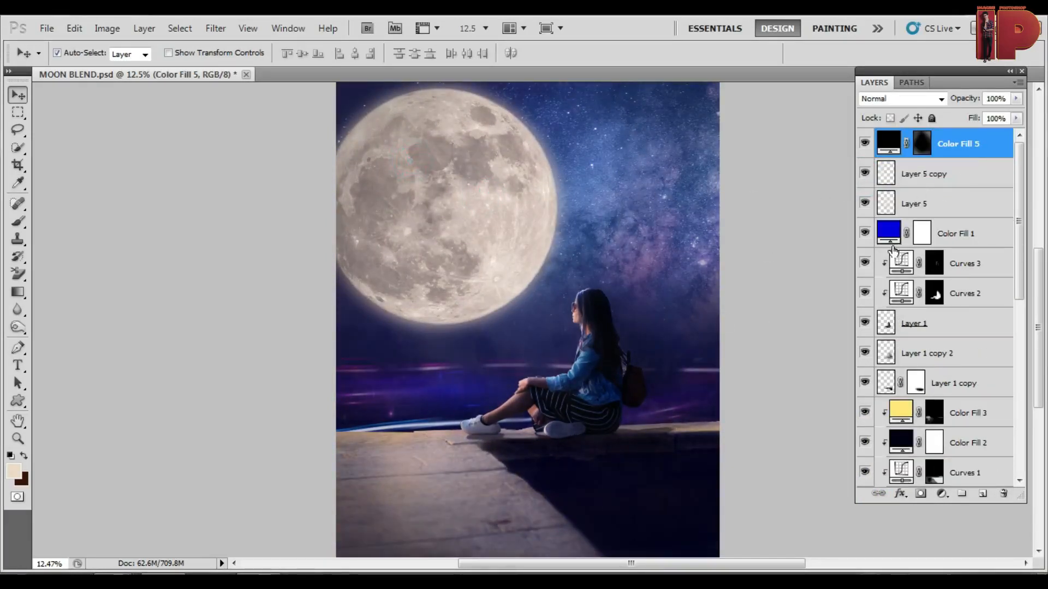
Add a light orange Solid Color fill layer above the masked moon layer and set its blend mode to Overlay.
scroll(893, 251, down, 4)
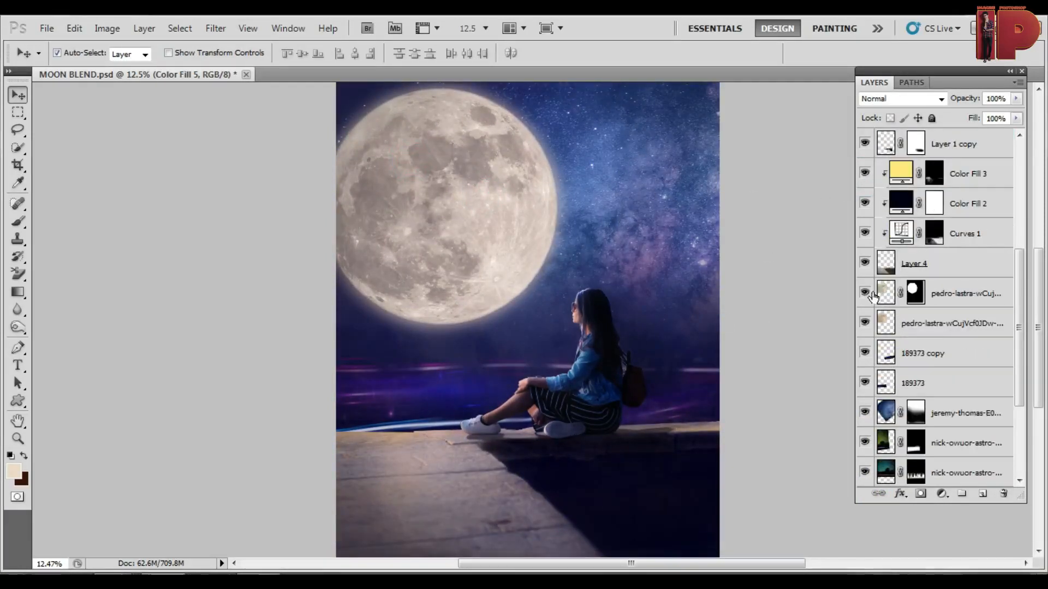
click(954, 295)
click(943, 495)
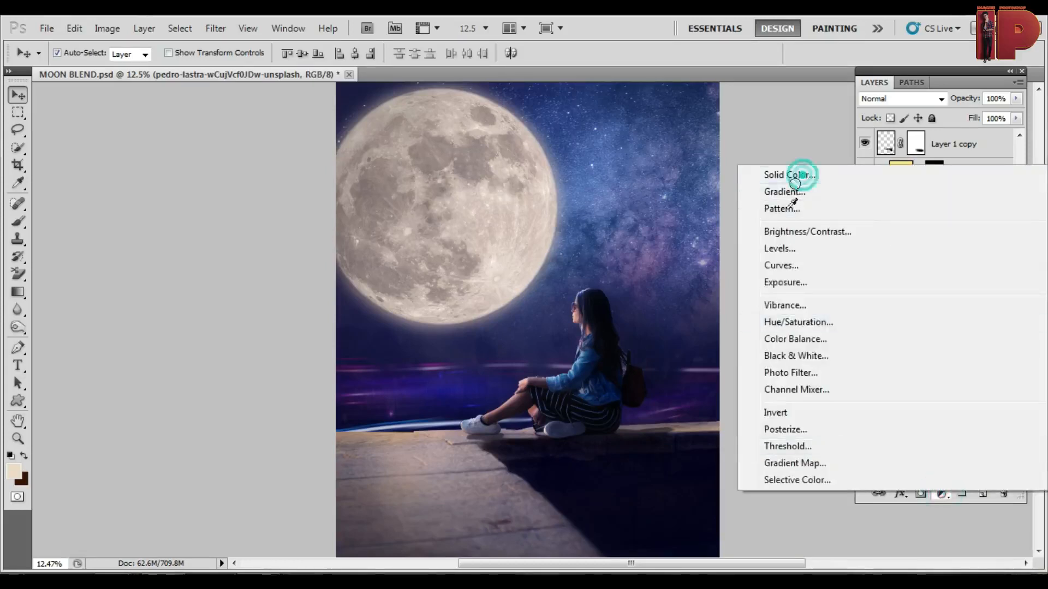
click(802, 173)
click(791, 398)
click(1000, 349)
double_click(875, 83)
click(879, 89)
double_click(882, 99)
key(Down)
key(Down)
key(Down)
key(Down)
key(Down)
key(Down)
key(Down)
key(Down)
key(Down)
key(Down)
key(Down)
key(Down)
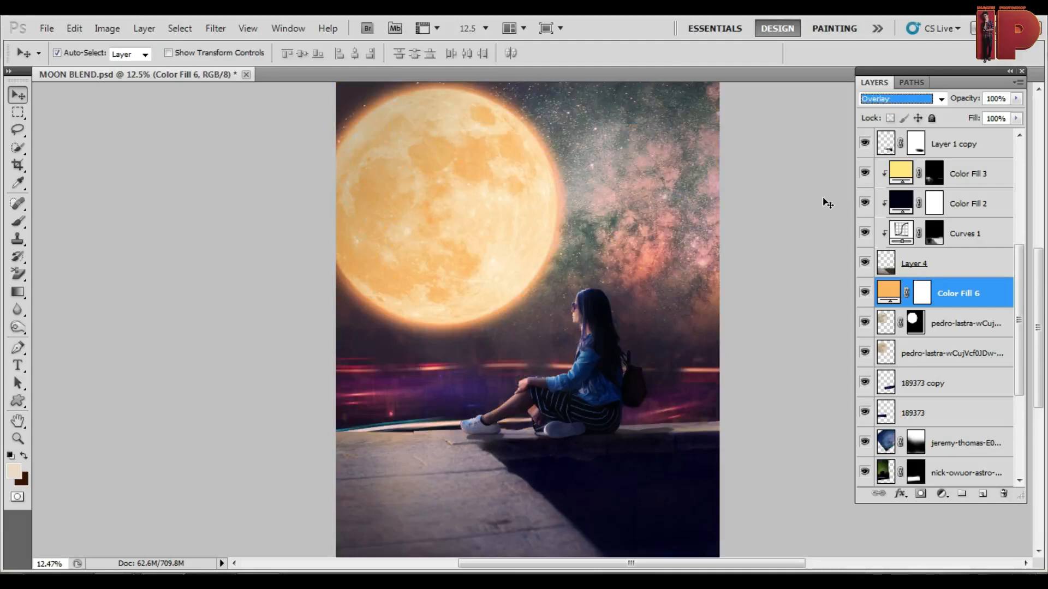
click(824, 197)
Set the orange fill layer's opacity to 20%, clip it to the masked moon layer and compare the image with and without it.
click(952, 287)
key(2)
scroll(963, 288, down, 2)
alt+click(964, 248)
click(864, 235)
click(864, 235)
scroll(674, 225, down, 1)
click(674, 224)
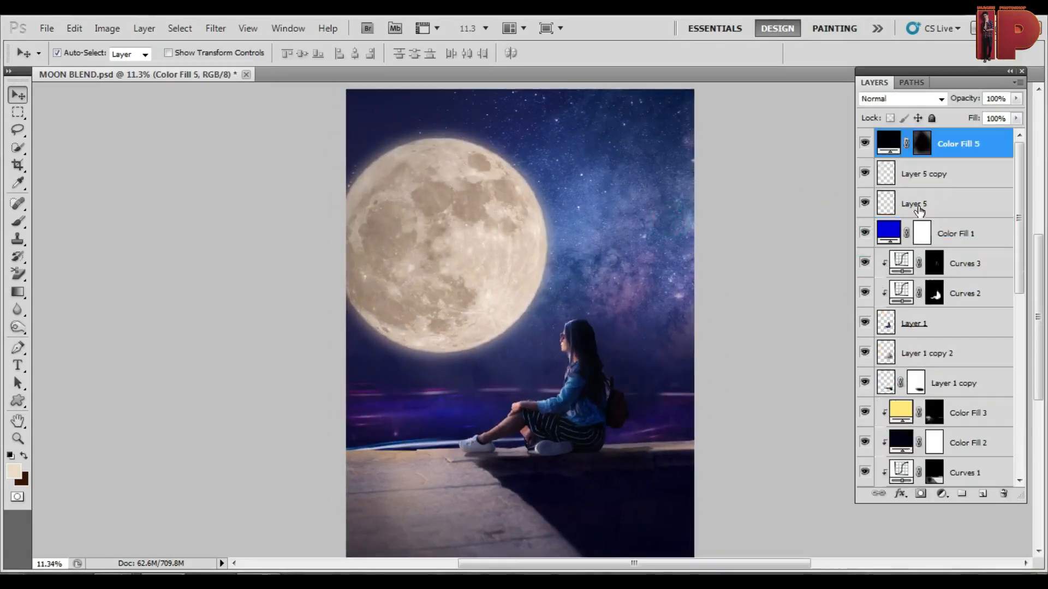
Fade the stars and nebula beside the moon by painting black at 50% opacity on the blue starry-sky layer's mask.
scroll(949, 324, down, 4)
click(884, 293)
key(b)
scroll(700, 180, down, 1)
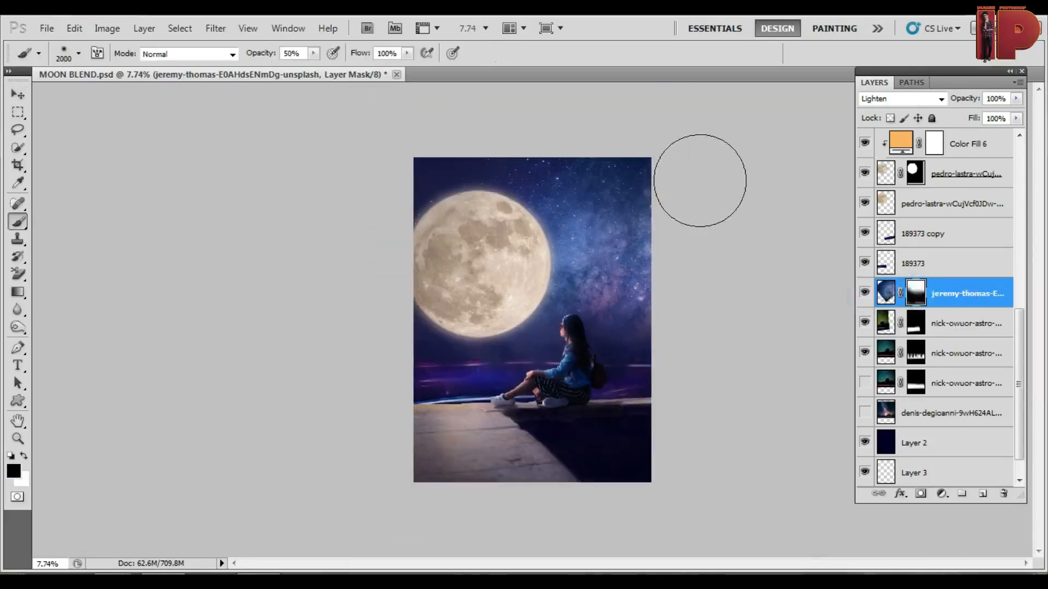
scroll(644, 180, down, 1)
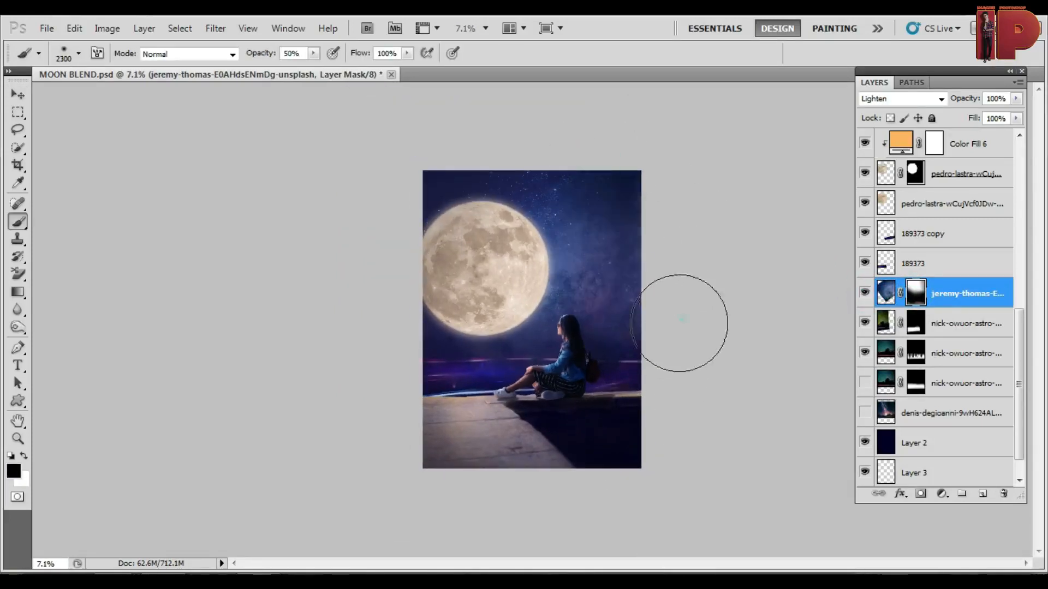
scroll(650, 334, up, 5)
key(v)
scroll(545, 263, up, 2)
scroll(604, 317, down, 2)
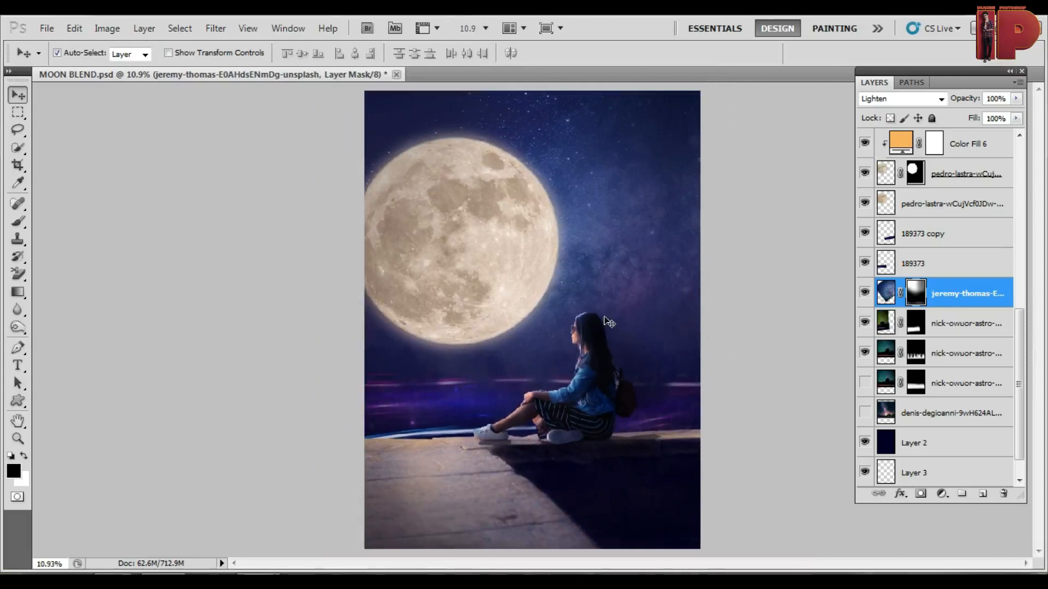
scroll(605, 436, up, 1)
scroll(620, 406, down, 1)
Set Color Fill 1 to a darker blue at 30% opacity and save the document.
scroll(580, 415, up, 5)
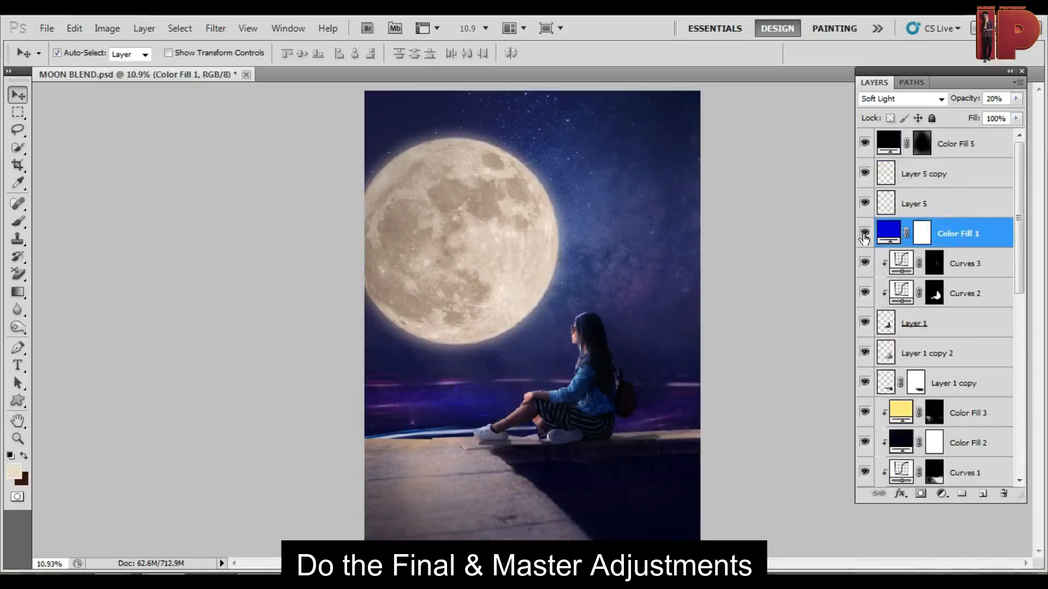
click(865, 233)
click(864, 234)
double_click(888, 232)
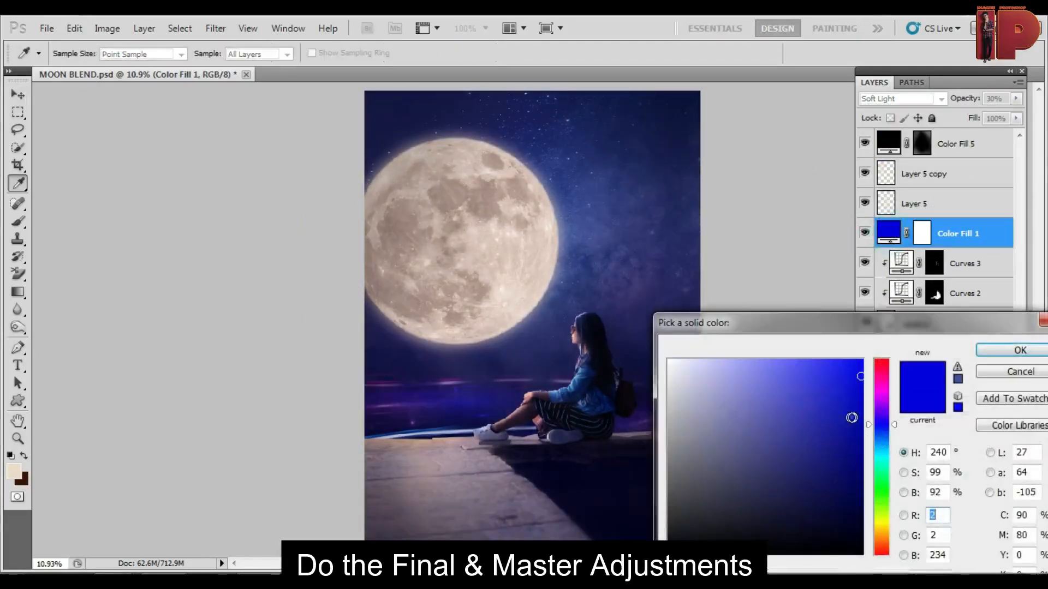
click(1020, 350)
key(v)
click(865, 234)
click(865, 233)
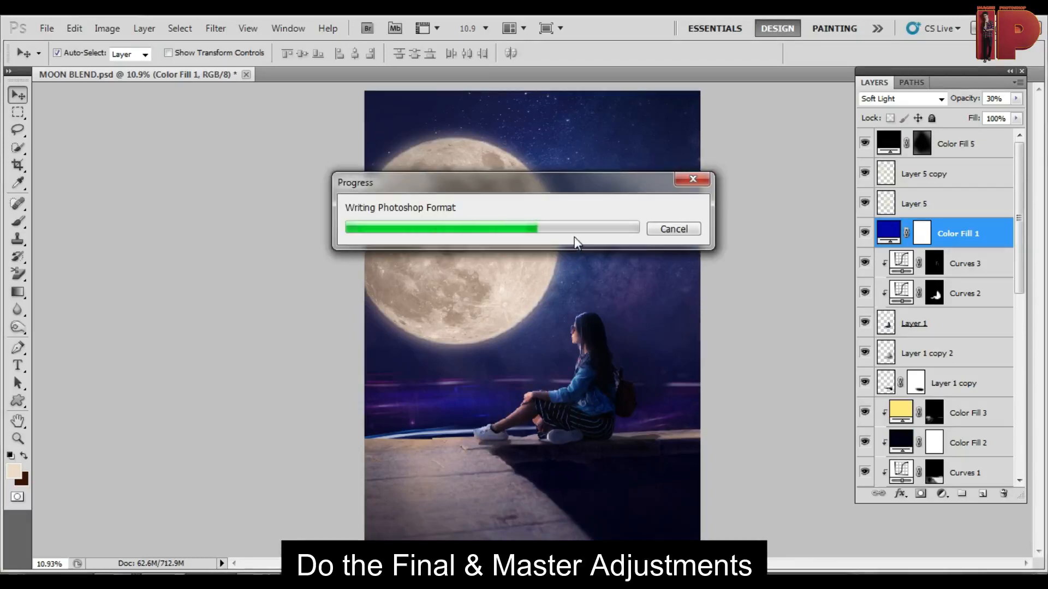
click(543, 202)
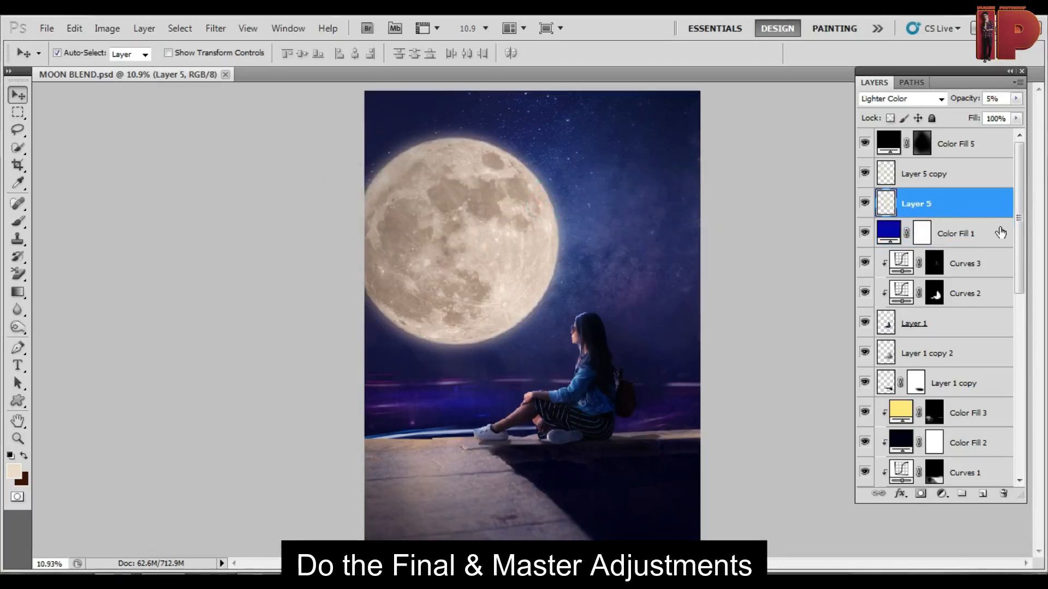
scroll(1000, 233, down, 8)
click(958, 323)
shift+click(955, 353)
key(ctrl+t)
drag(638, 400, 626, 384)
drag(539, 330, 534, 313)
key(Escape)
Refine the shading on the woman's face, hair and upper body by painting on the Curves 2 mask.
scroll(507, 287, down, 2)
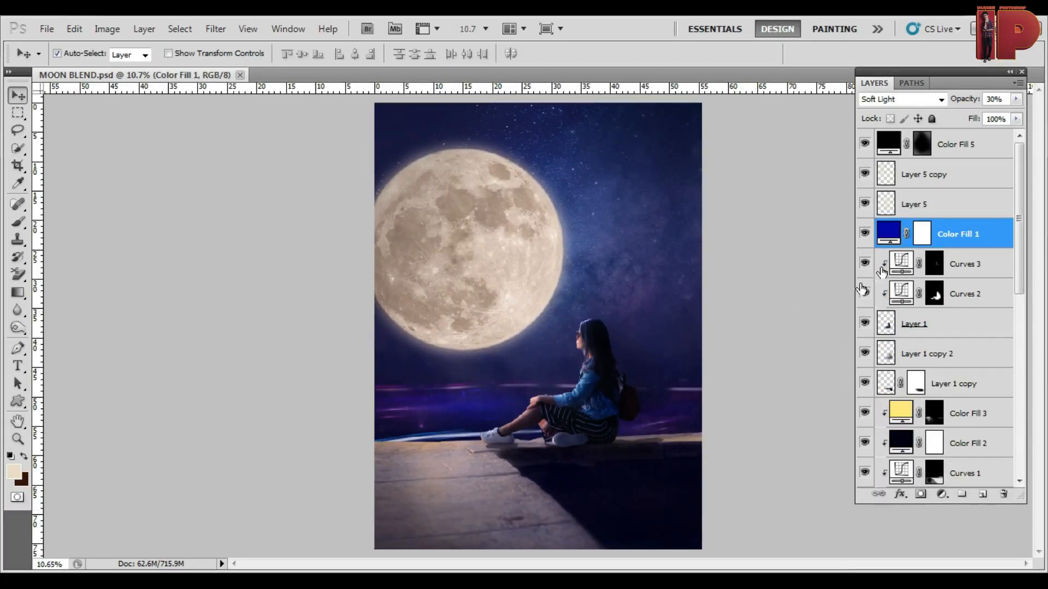
scroll(960, 305, down, 3)
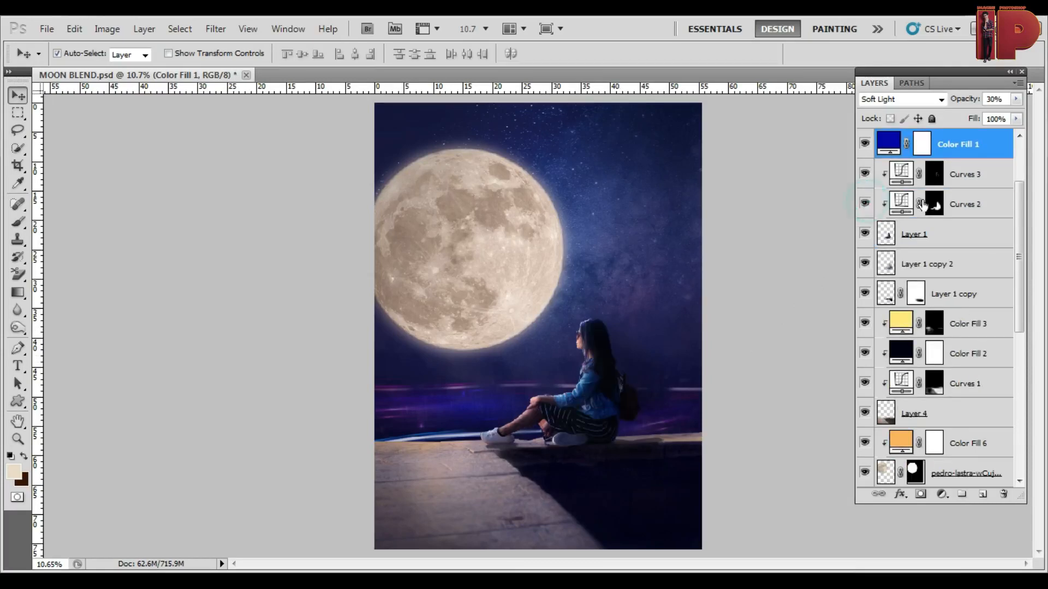
click(934, 204)
scroll(581, 377, up, 10)
key(b)
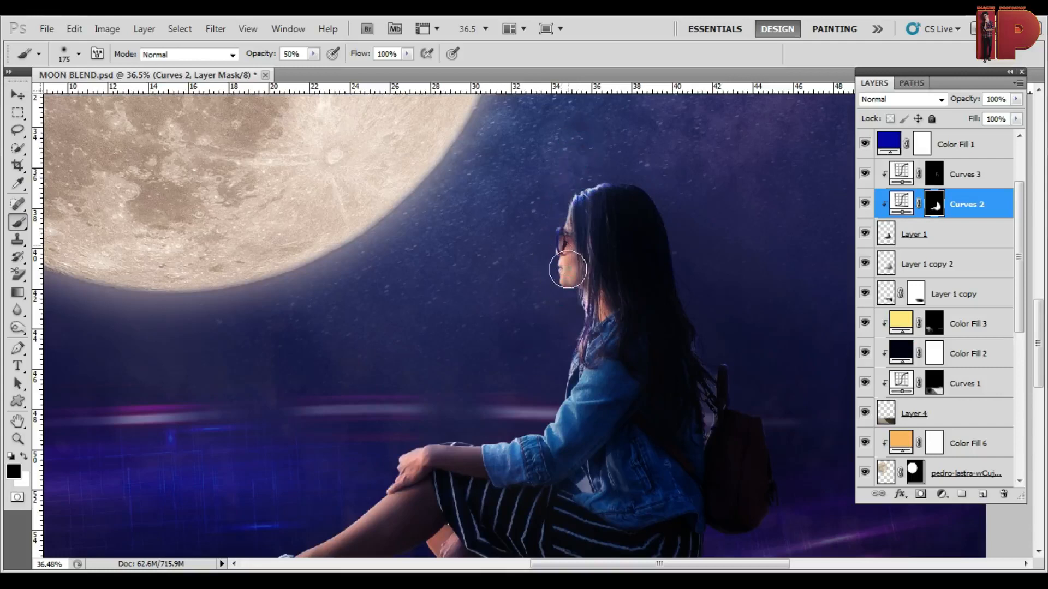
mouse_move(596, 212)
mouse_down()
mouse_move(584, 232)
mouse_move(622, 329)
mouse_up()
mouse_move(615, 283)
mouse_down()
mouse_move(588, 309)
mouse_move(610, 259)
mouse_move(604, 326)
mouse_move(643, 222)
mouse_move(662, 332)
mouse_move(678, 233)
mouse_up()
key(x)
scroll(658, 208, down, 1)
key(x)
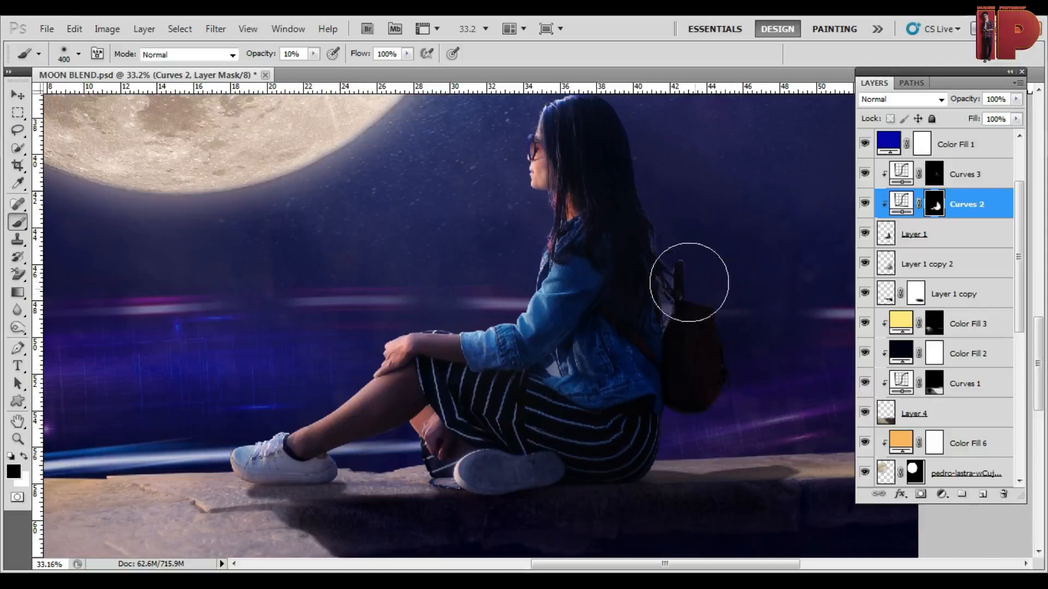
Deepen the shadows on the back of the skirt and the nearer shoe by painting white on the Curves 2 mask.
scroll(678, 402, down, 3)
scroll(678, 402, up, 3)
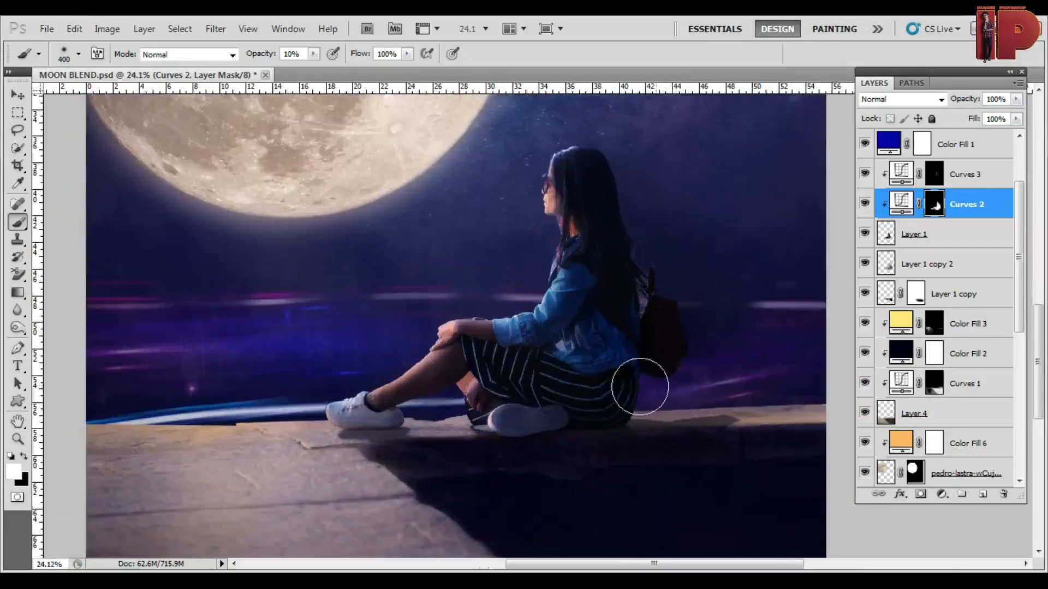
mouse_move(633, 352)
mouse_down()
mouse_move(521, 454)
mouse_move(549, 428)
mouse_up()
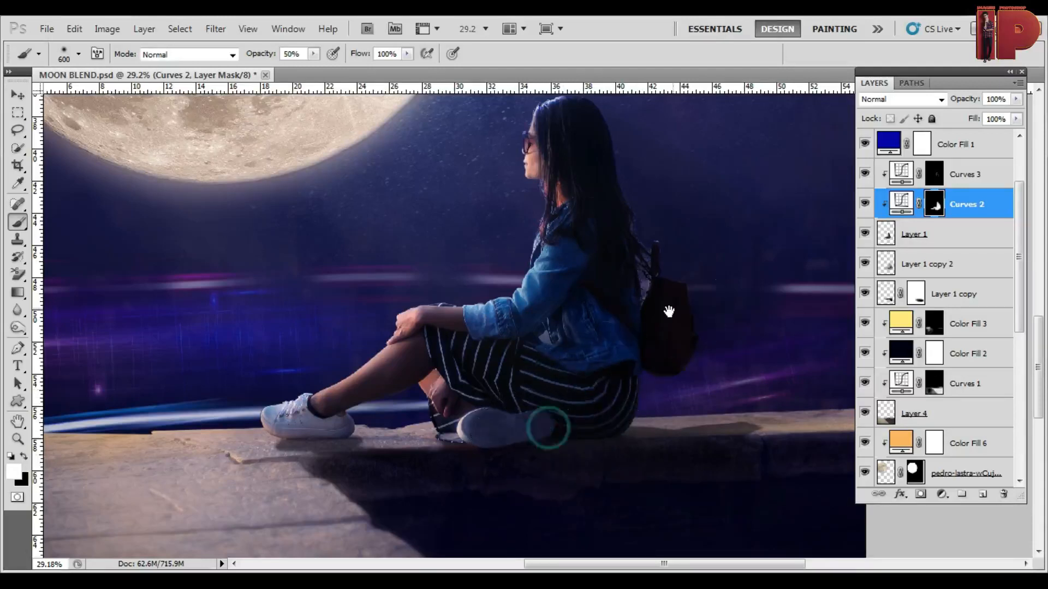
drag(667, 311, 624, 397)
scroll(615, 368, down, 1)
scroll(633, 361, up, 3)
scroll(640, 339, down, 9)
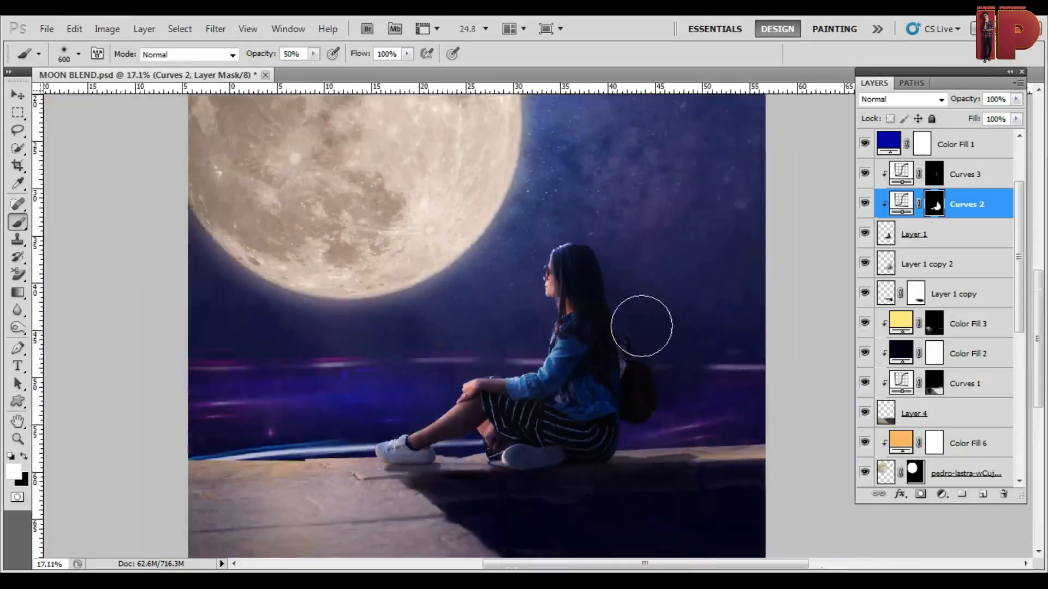
Brighten the moonlit edge of the woman's hair by painting white at 50% opacity on the Curves 3 mask with an 80 px brush.
key(v)
scroll(572, 281, up, 6)
scroll(600, 286, up, 3)
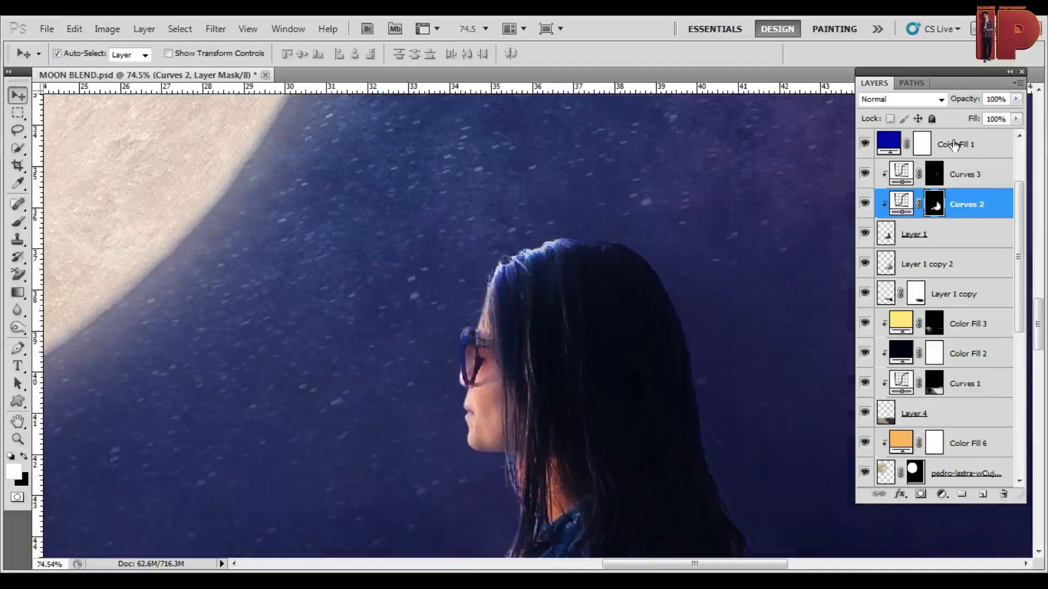
click(929, 177)
key(b)
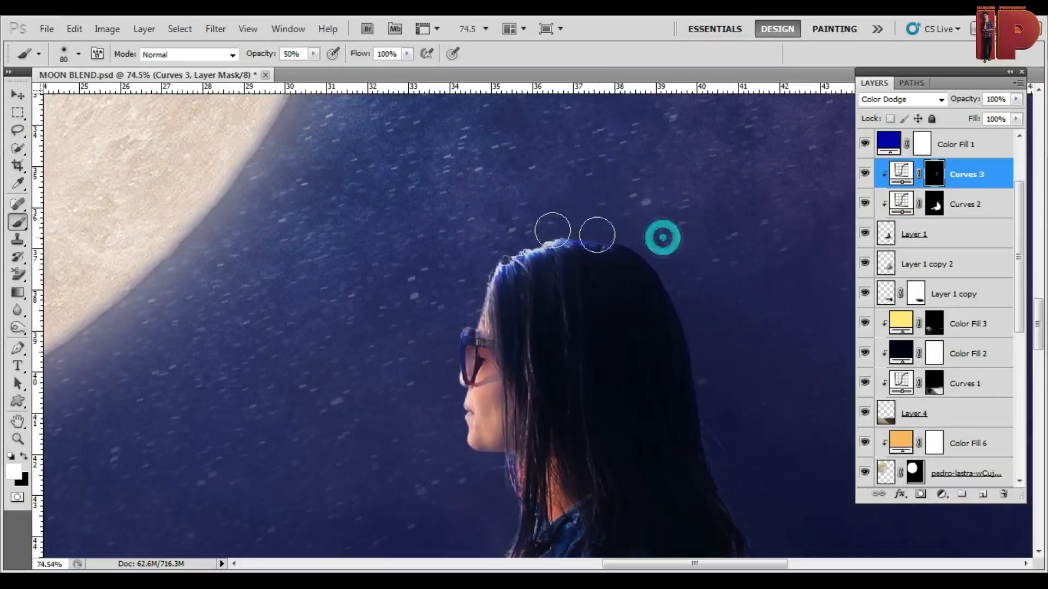
scroll(549, 171, down, 4)
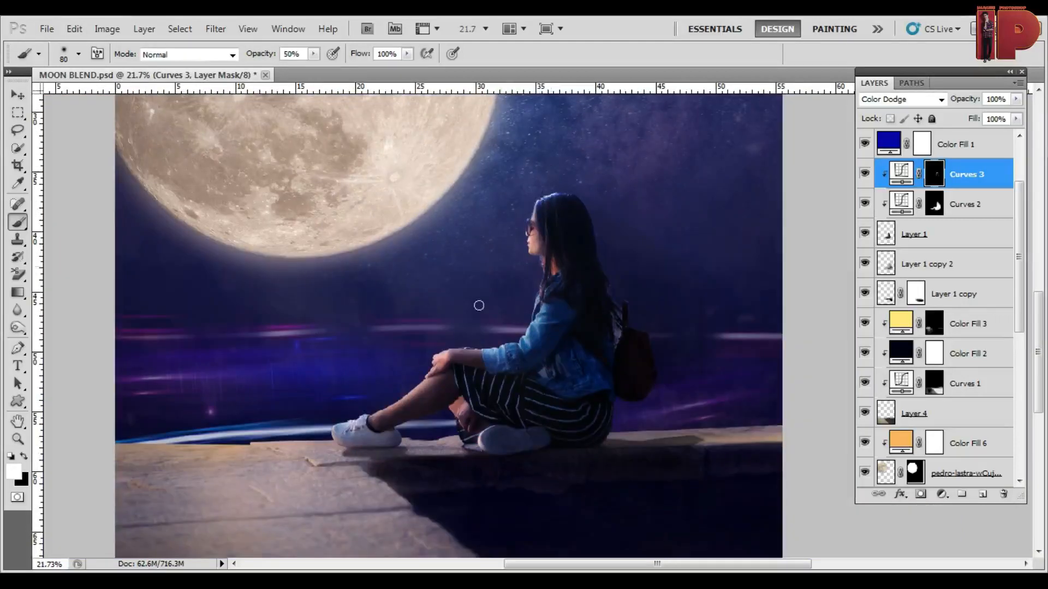
scroll(561, 264, up, 5)
scroll(542, 299, down, 4)
scroll(516, 292, up, 2)
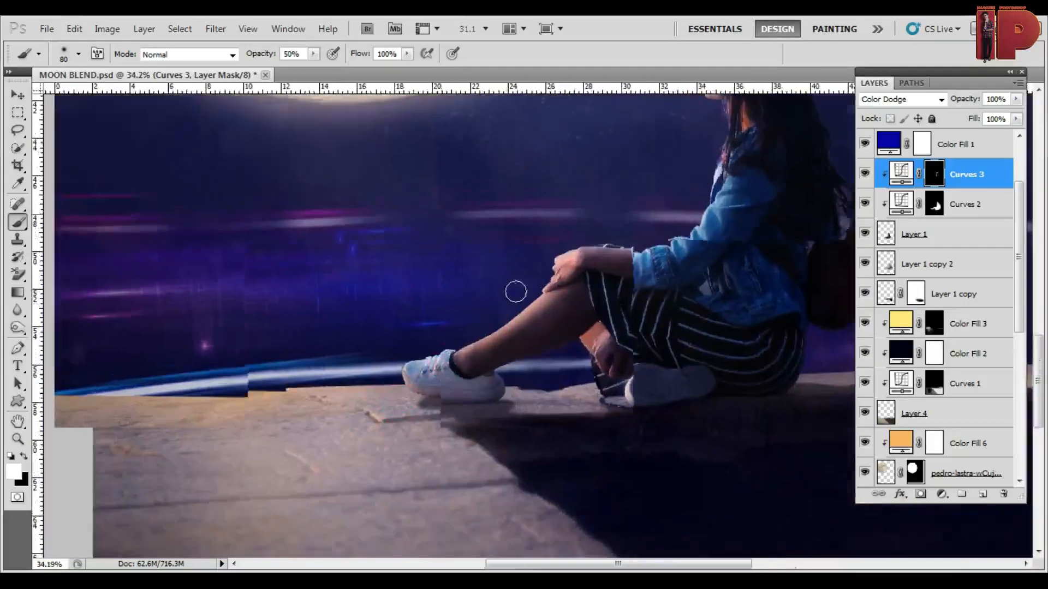
Brighten the moonlit edges of the woman's leg, hand and denim sleeve by painting white at 50% opacity on the Curves 3 mask.
scroll(516, 292, up, 2)
click(532, 283)
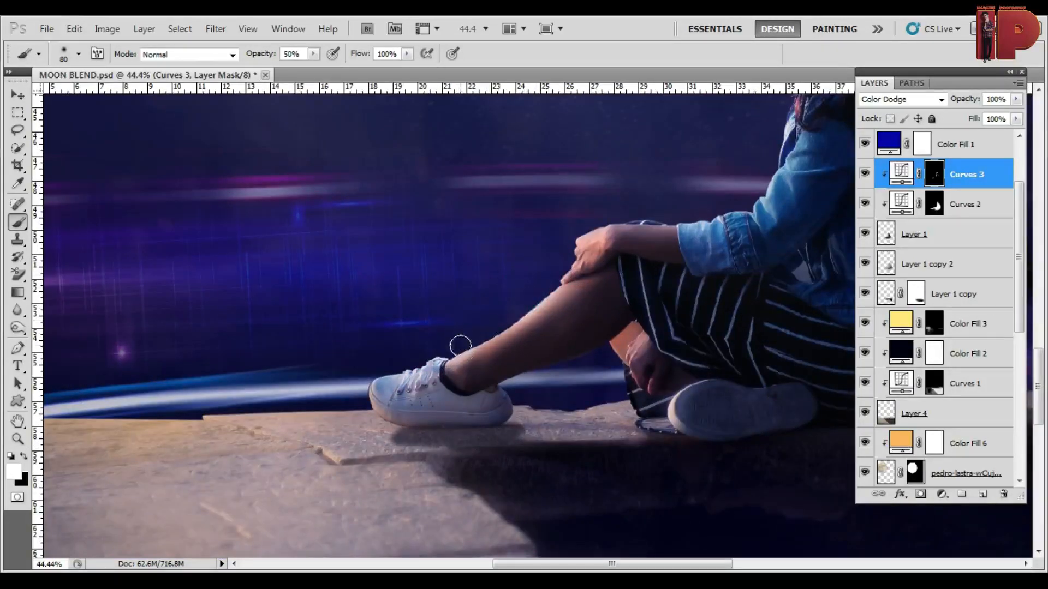
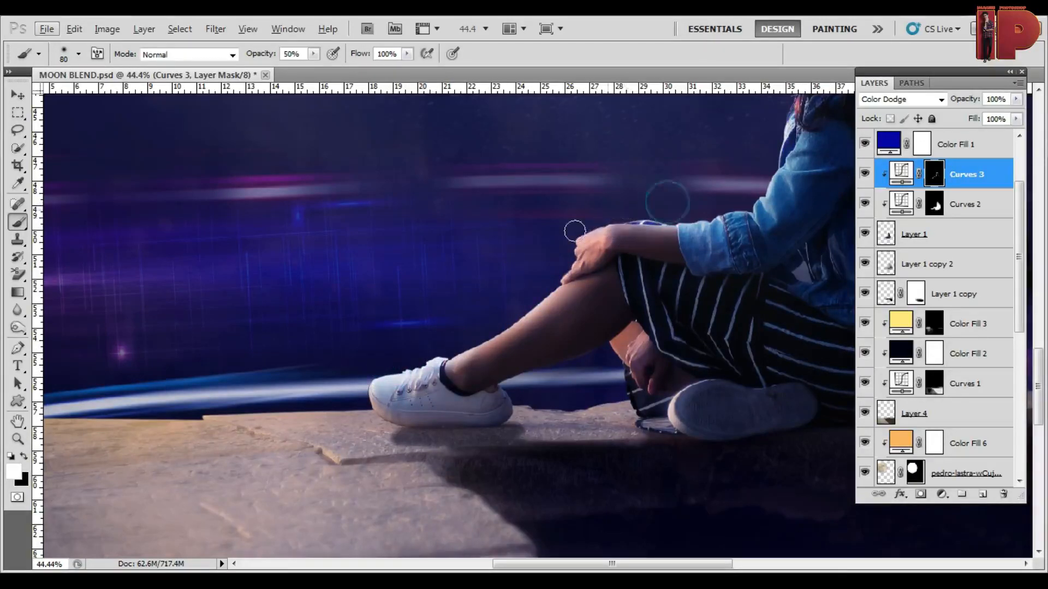
drag(756, 190, 666, 268)
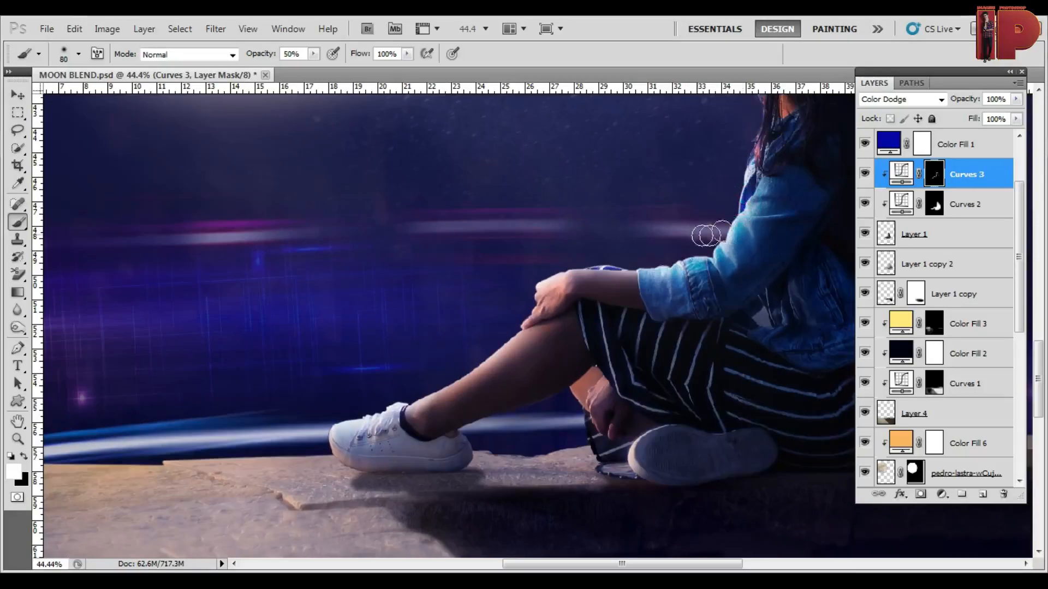
scroll(682, 253, down, 3)
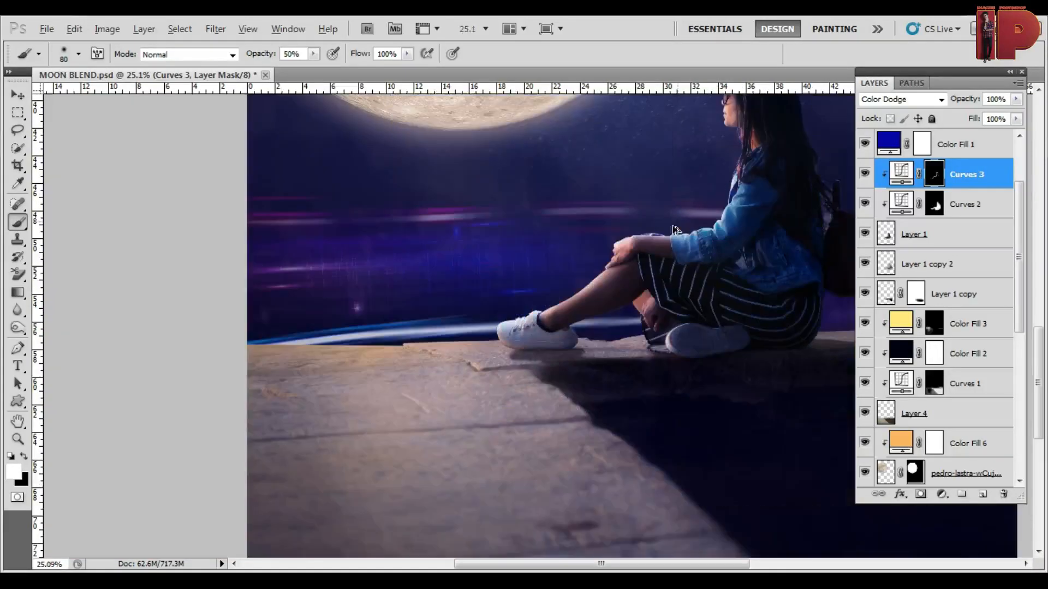
scroll(713, 210, down, 4)
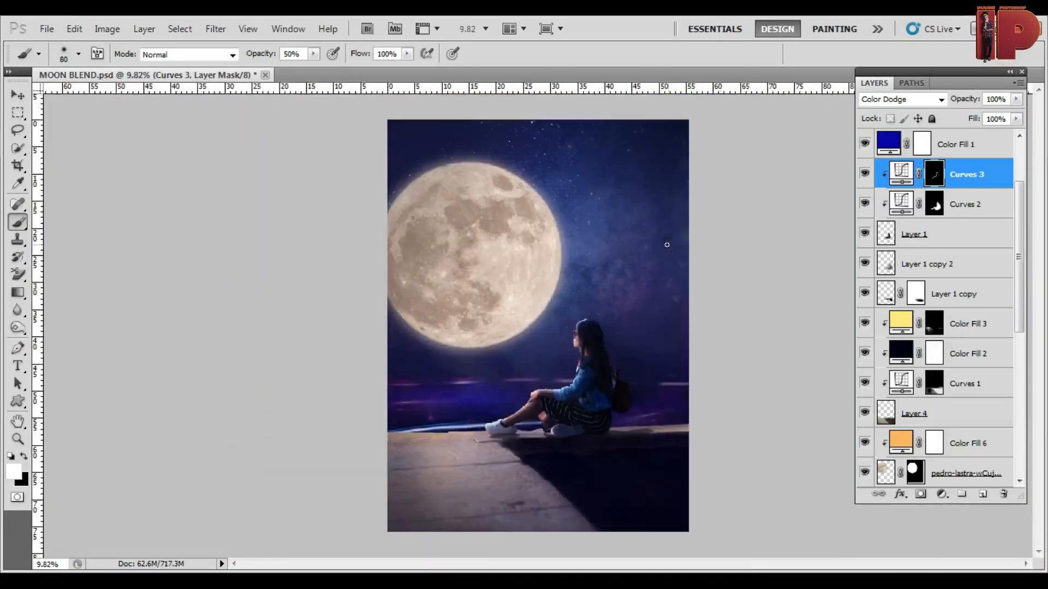
key(v)
scroll(938, 306, down, 8)
click(864, 263)
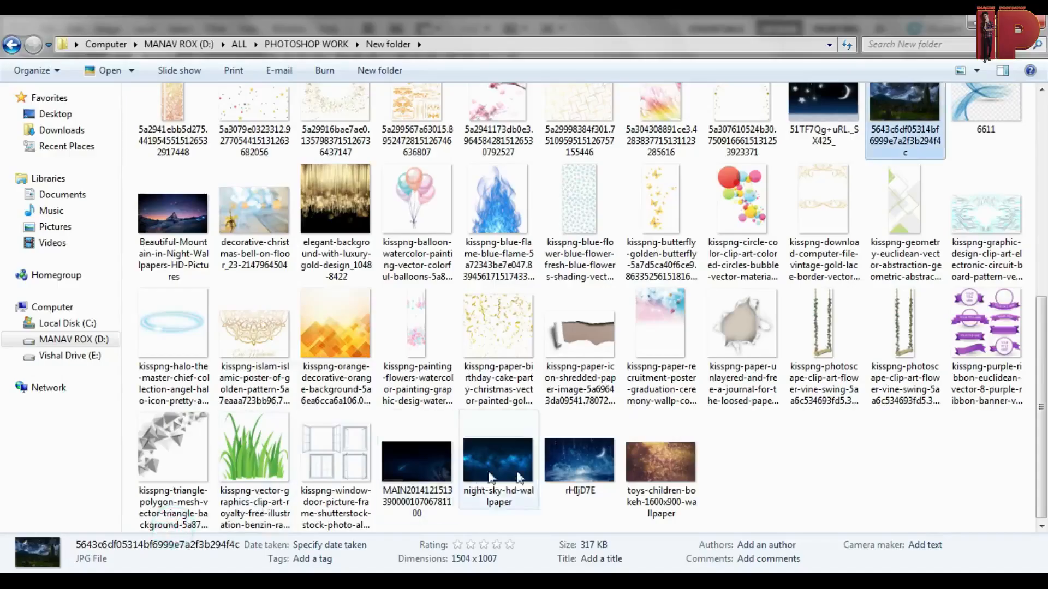
click(420, 485)
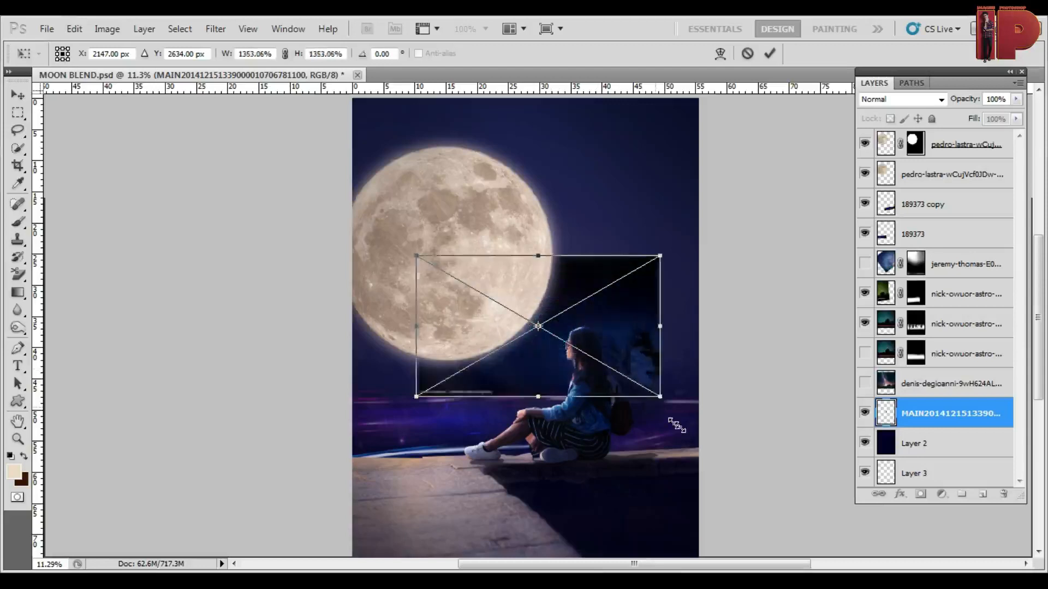
Flip the placed night-sky image horizontally, then enlarge and position it across the upper sky behind the moon.
right_click(613, 307)
click(685, 535)
drag(628, 436, 704, 238)
key(Return)
Rasterize the night-sky layer and erase its lower edge and watermark text with a soft 1200 px eraser.
key(e)
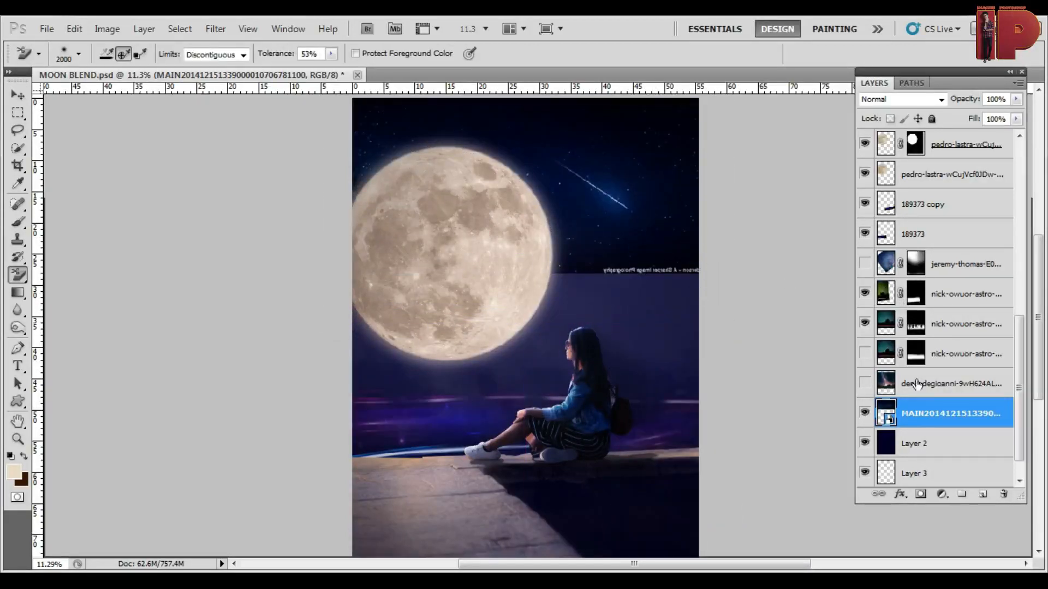
right_click(936, 417)
click(797, 329)
key(shift+e)
key(shift+e)
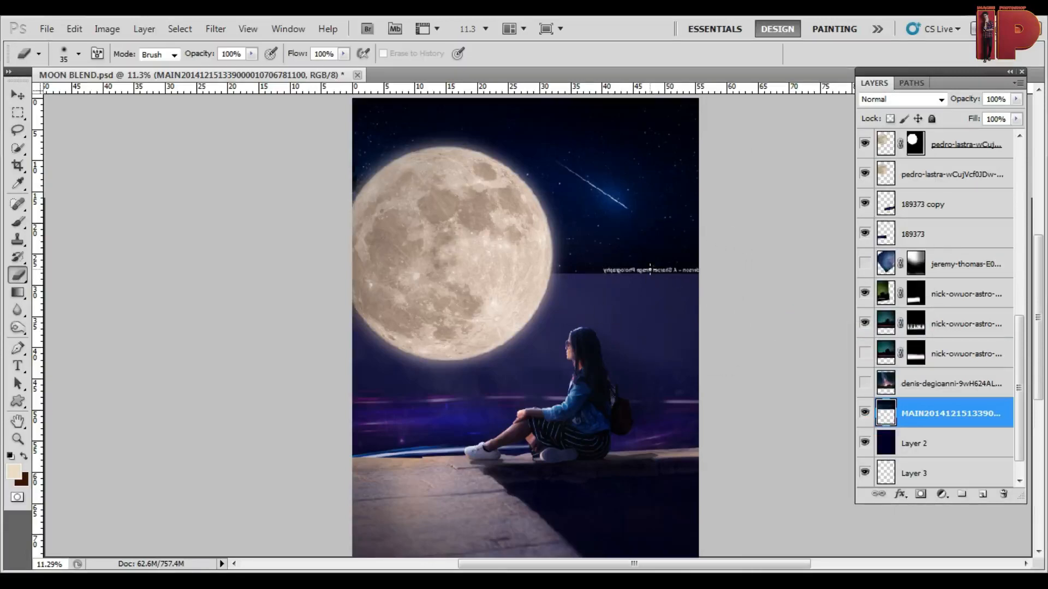
mouse_move(690, 280)
mouse_down()
mouse_move(640, 293)
mouse_move(655, 292)
mouse_move(605, 282)
mouse_up()
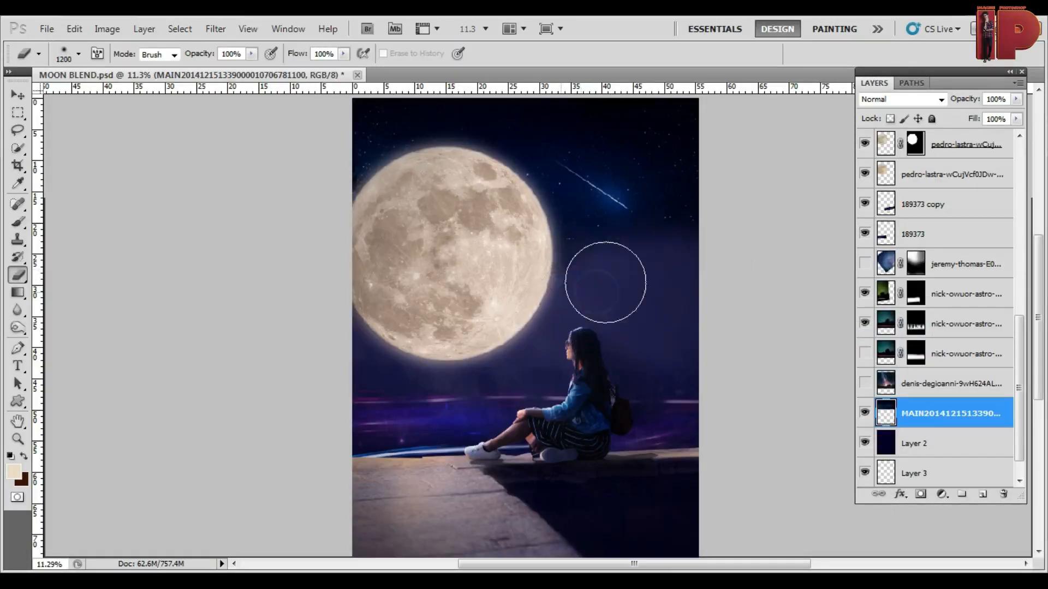
Try the Screen blend mode on the night-sky layer, then set it to Lighten.
key(v)
click(900, 99)
click(877, 239)
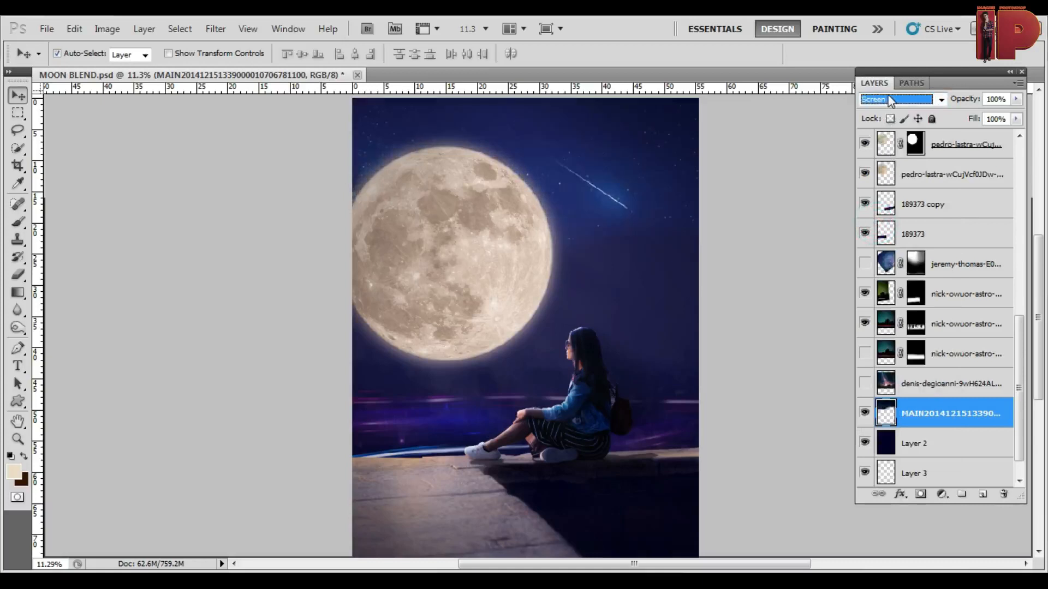
scroll(890, 102, up, 1)
click(795, 182)
click(920, 407)
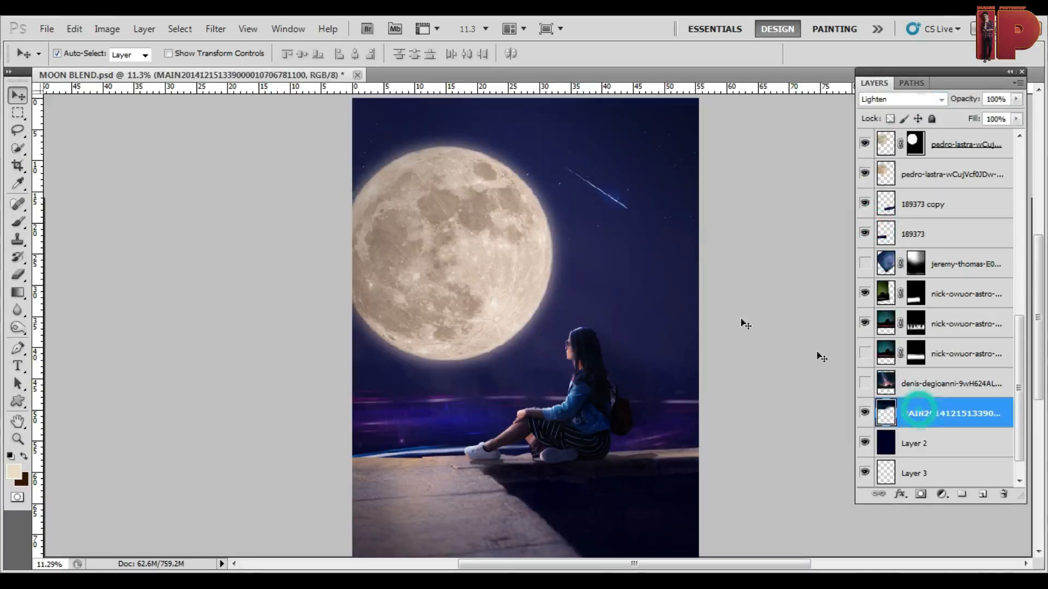
Enlarge and rotate the night-sky layer so the shooting star falls more steeply beside the moon.
key(ctrl+t)
scroll(736, 319, down, 3)
drag(694, 280, 763, 316)
drag(764, 191, 632, 239)
key(Return)
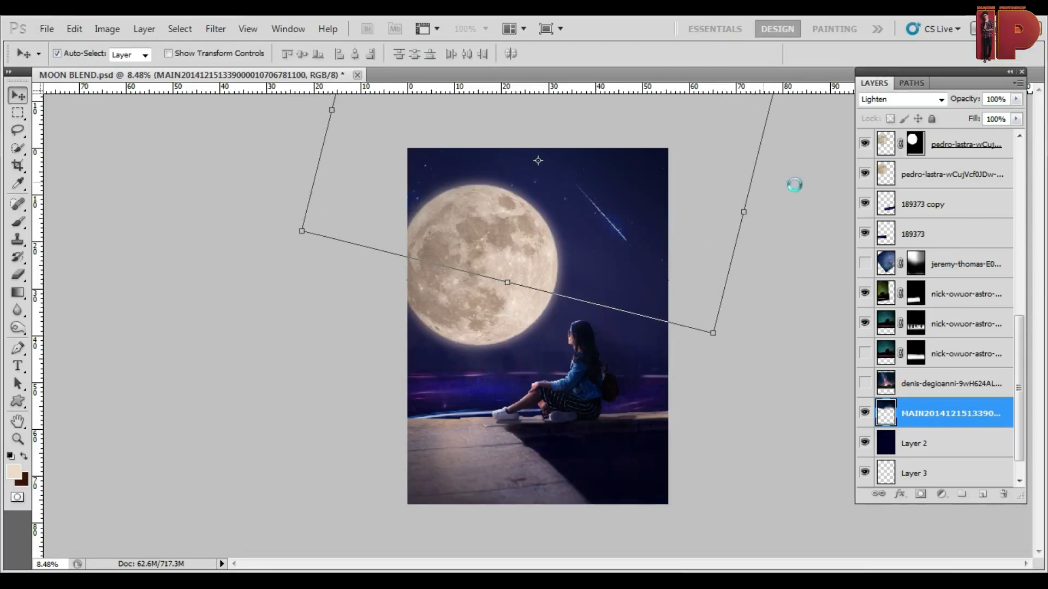
Set the night-sky layer's blend mode to Screen and deselect the layer.
scroll(820, 174, up, 3)
click(887, 100)
click(887, 103)
click(819, 125)
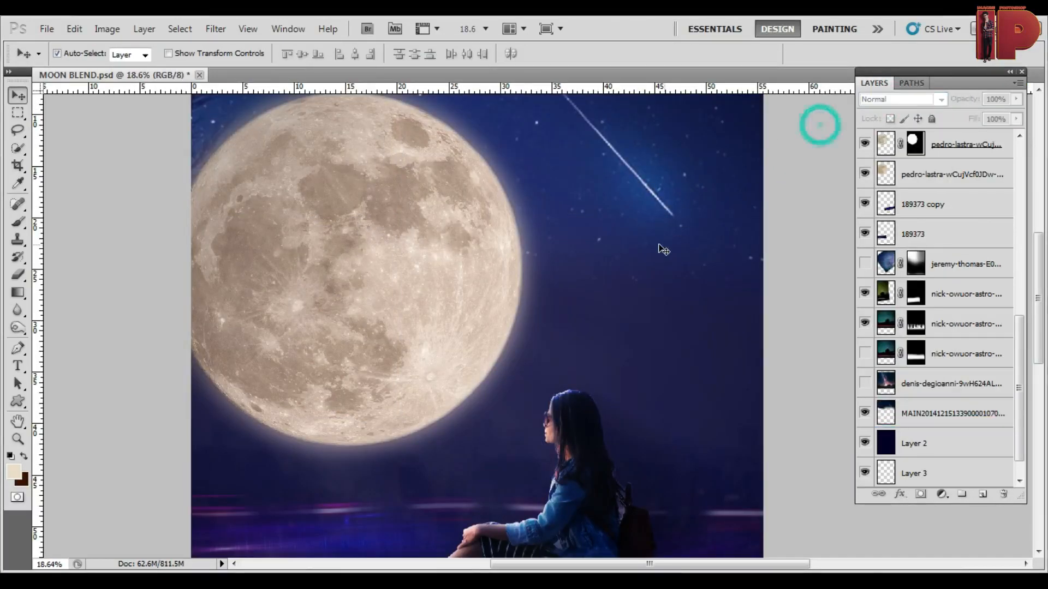
Duplicate the night-sky layer and transform the lower copy so a second shooting star falls just above the woman's head.
scroll(659, 246, down, 3)
click(936, 413)
key(ctrl+j)
click(910, 444)
key(ctrl+t)
drag(617, 235, 598, 309)
drag(853, 234, 850, 177)
drag(657, 267, 618, 337)
drag(774, 203, 778, 237)
drag(833, 293, 785, 411)
key(Return)
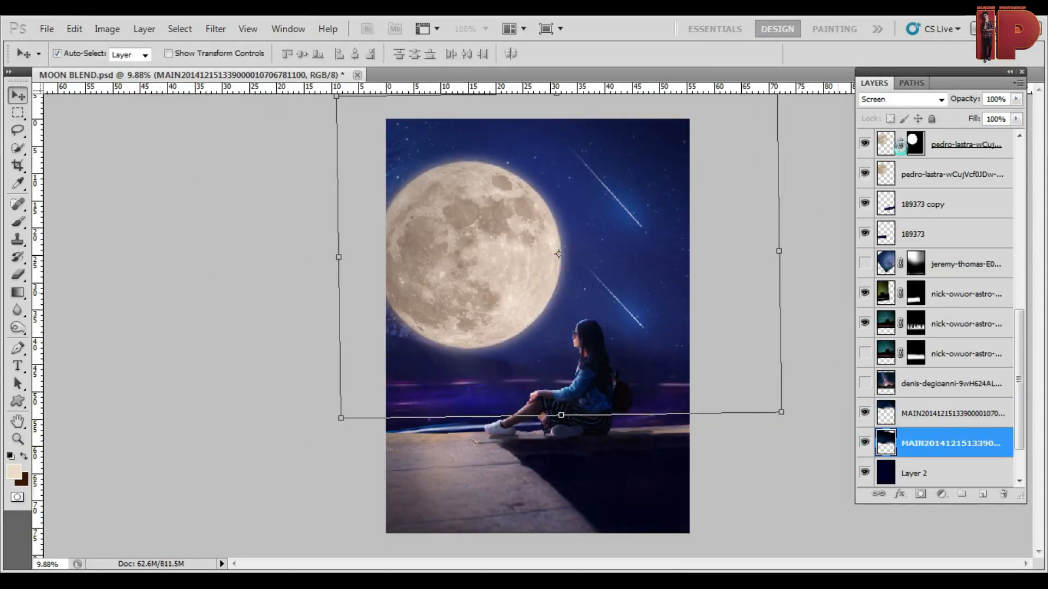
Set the lower night-sky layer's blend mode to Lighten and compare the scene with it hidden and shown.
click(885, 99)
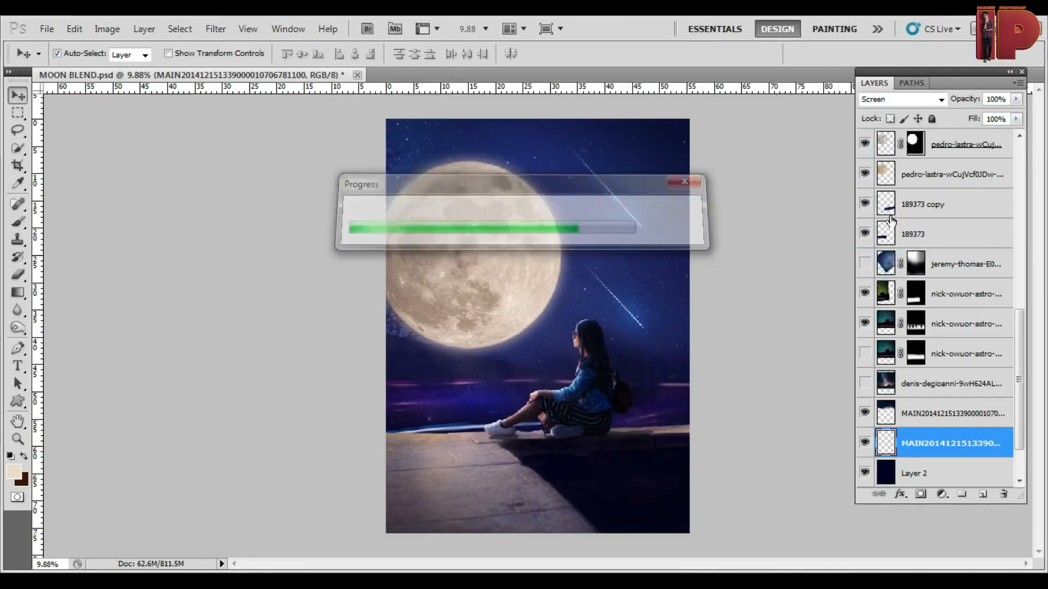
click(879, 207)
scroll(413, 351, up, 3)
scroll(413, 351, down, 3)
click(866, 444)
click(865, 443)
Erase the unwanted traces of the lower night-sky layer around the moon's lower edge with the soft 1200 px eraser.
key(e)
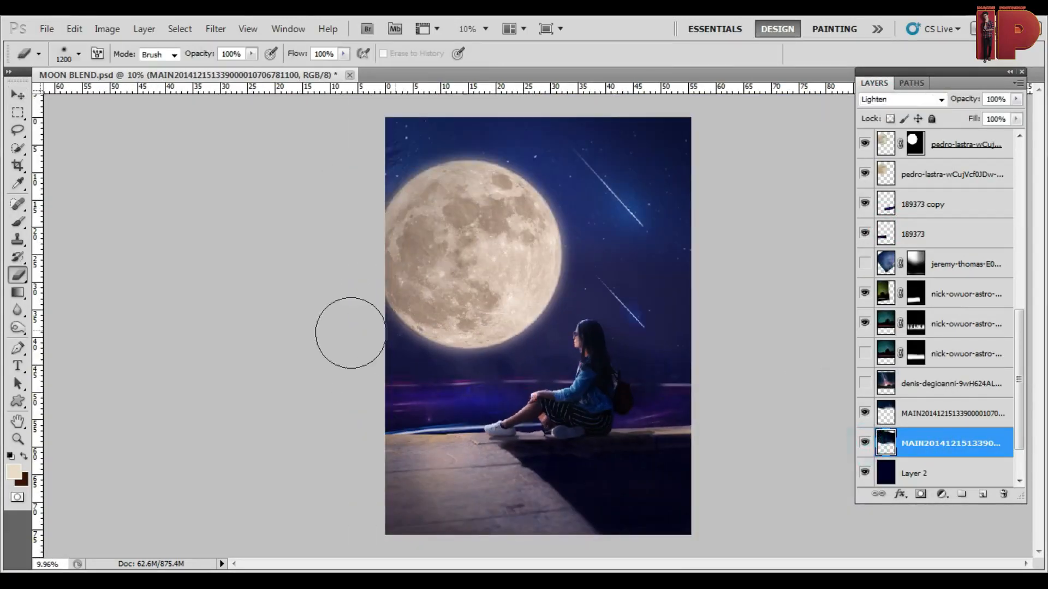
drag(398, 330, 420, 334)
scroll(625, 289, up, 1)
scroll(592, 263, down, 1)
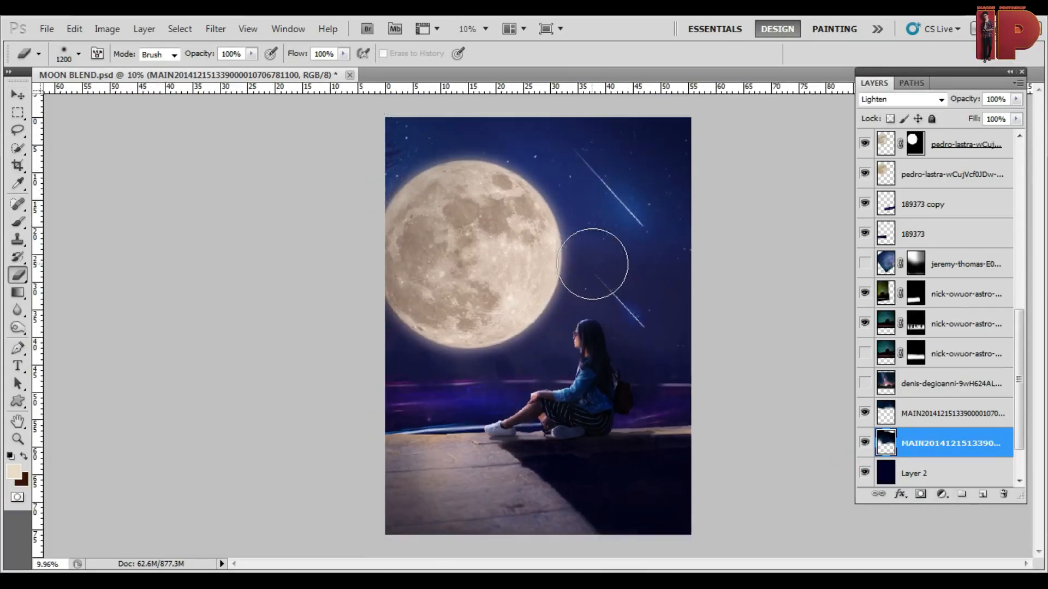
Examine the woman's highlights up close and the shooting stars in the overall composition.
key(v)
scroll(602, 388, up, 4)
scroll(603, 389, up, 5)
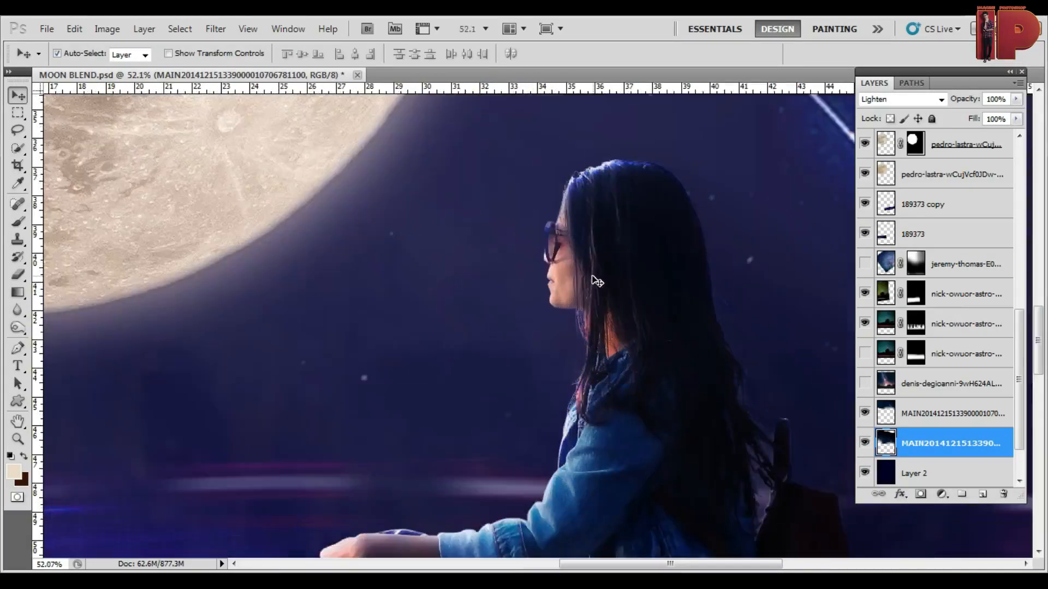
scroll(582, 277, down, 5)
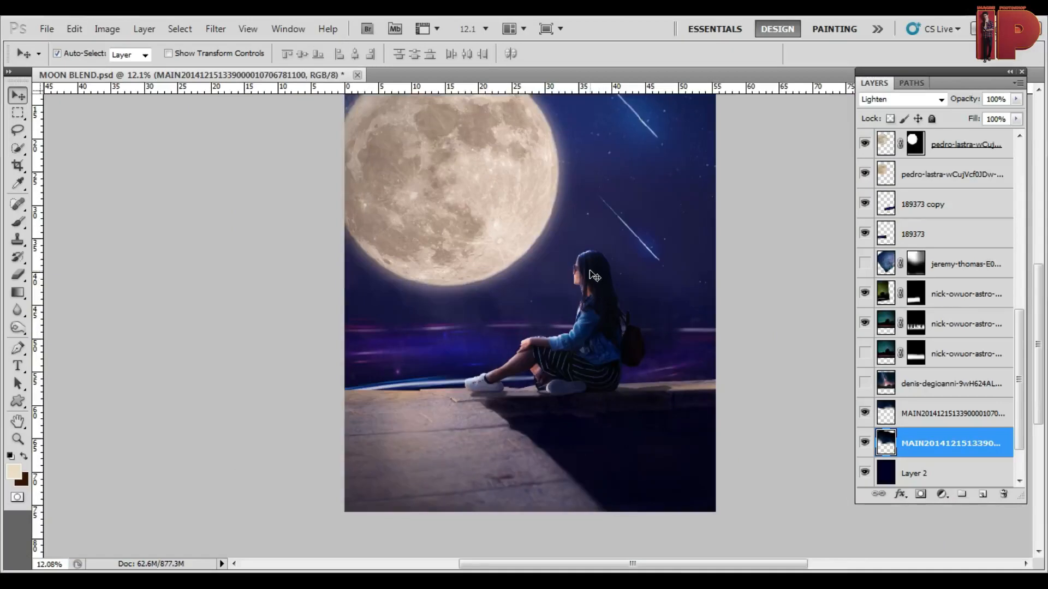
scroll(595, 276, up, 3)
scroll(587, 279, down, 3)
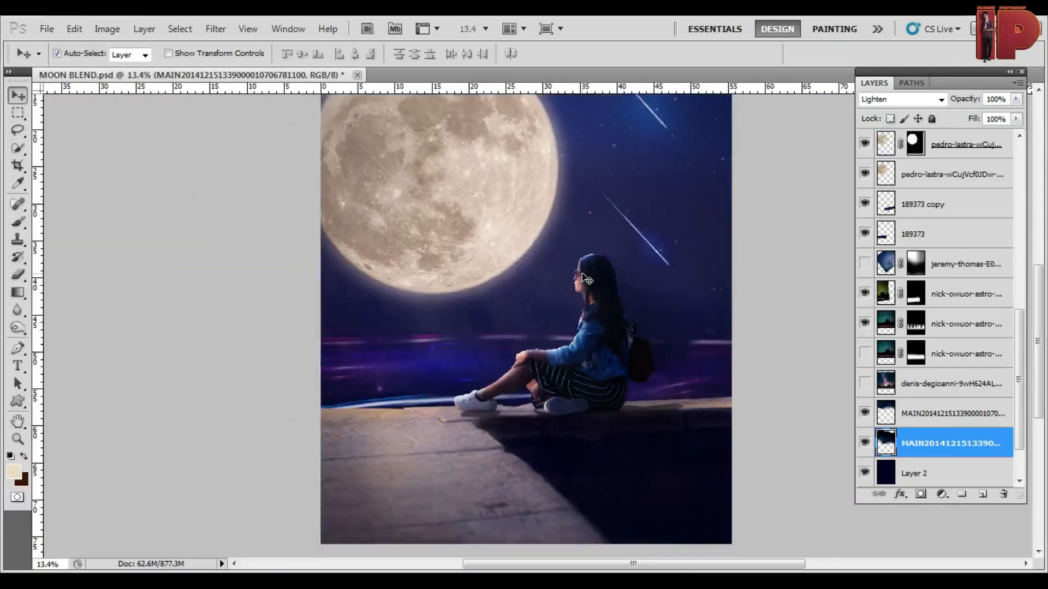
scroll(586, 279, down, 1)
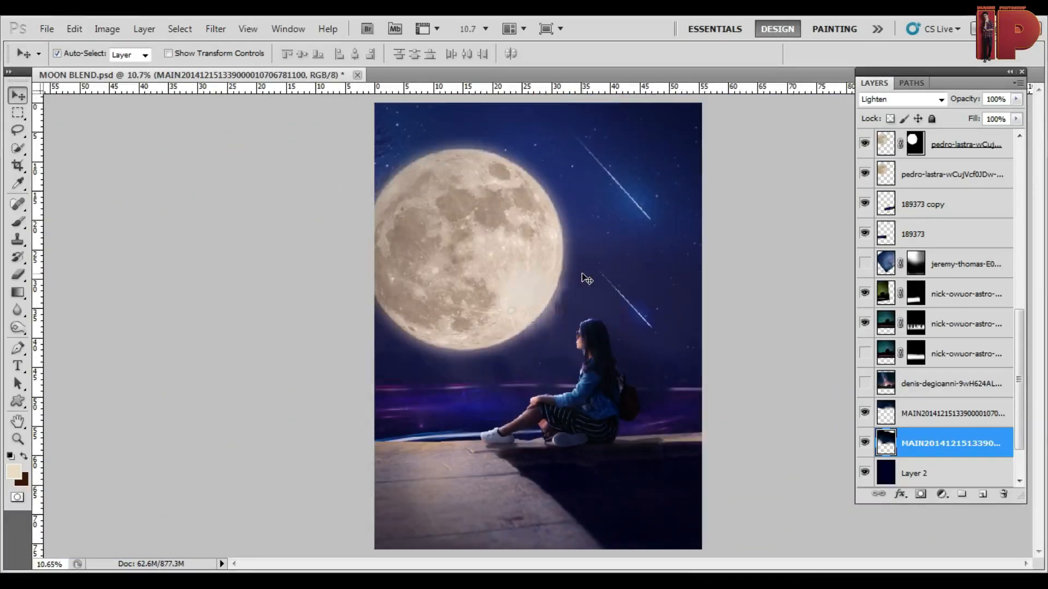